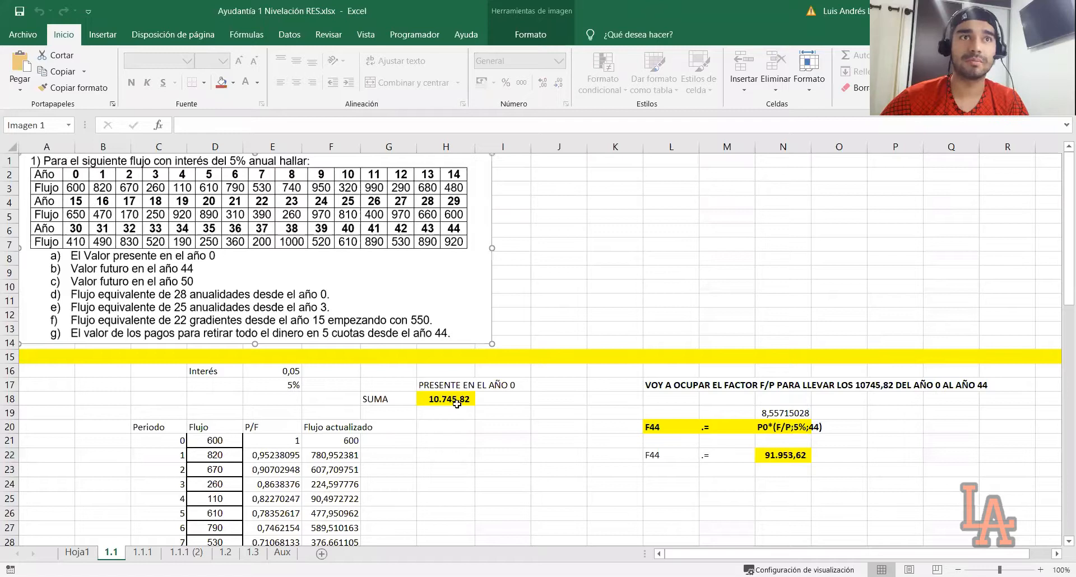
# Step: Review the year 0 present value and the F/P calculation that carries it to year 44
pyautogui.moveTo(446, 386); pyautogui.dragTo(454, 411)
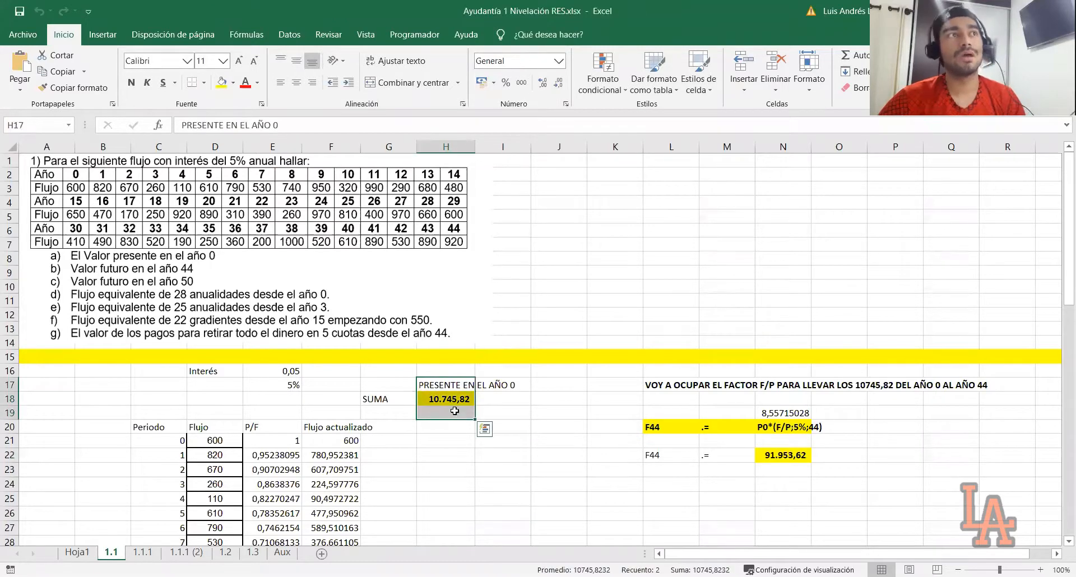
pyautogui.moveTo(769, 386); pyautogui.dragTo(759, 457)
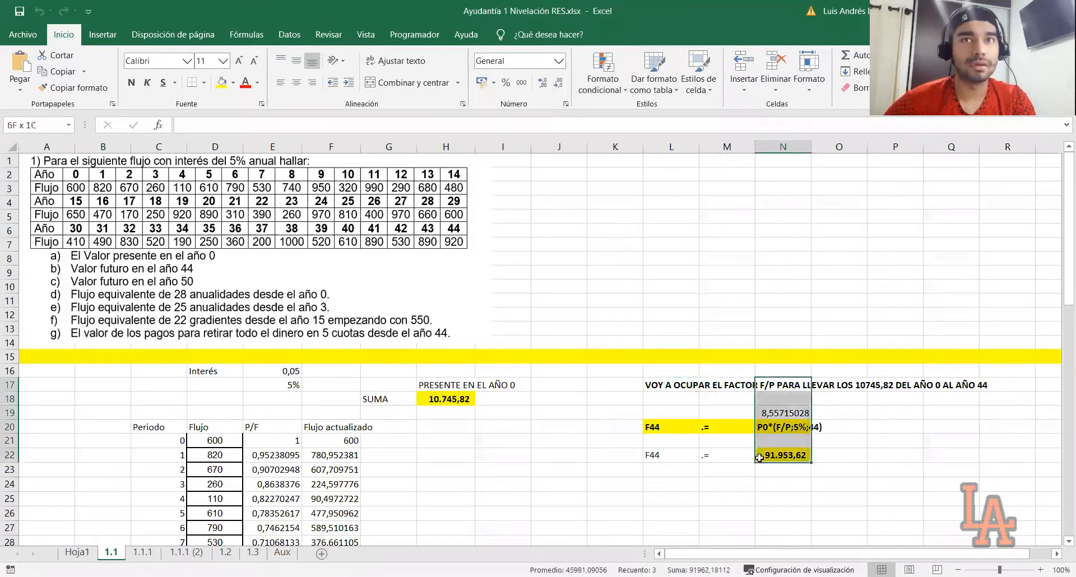
pyautogui.click(759, 429)
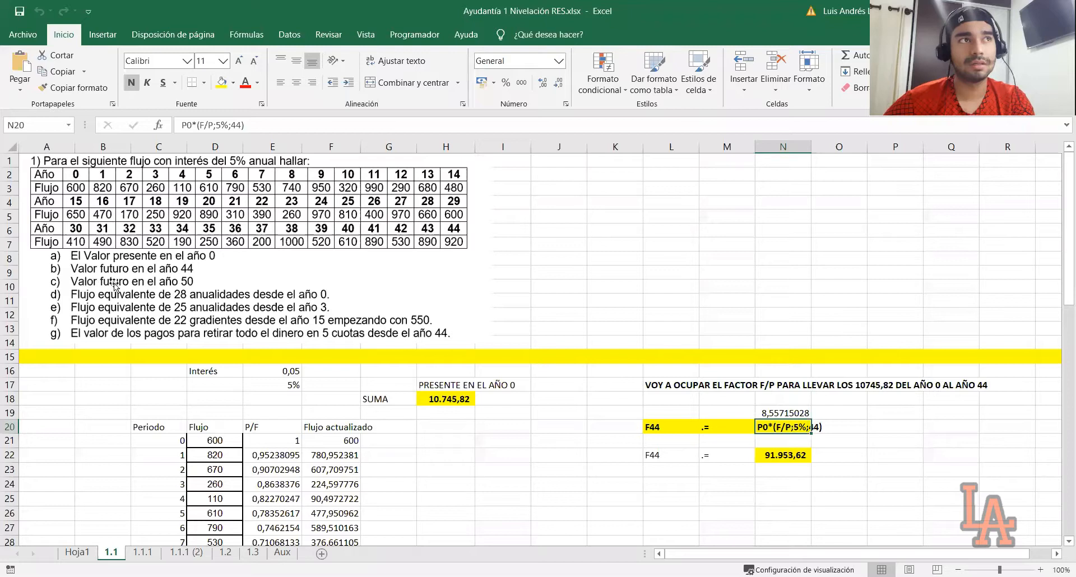
# Step: Review the year 50 future value table on sheet 1.1.1, including its auxiliary column and cash flows
pyautogui.click(143, 552)
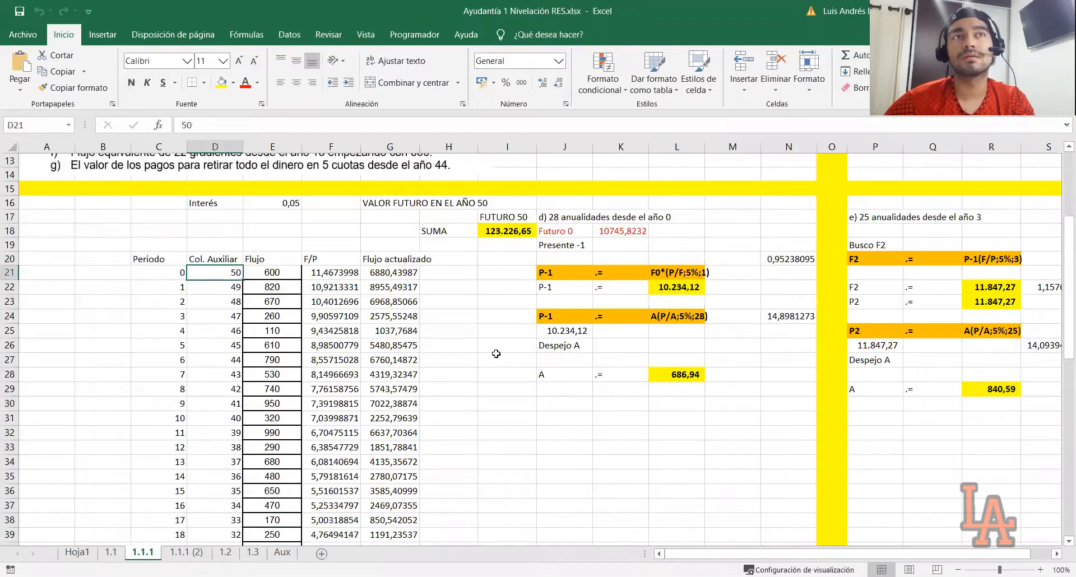
pyautogui.moveTo(162, 268); pyautogui.dragTo(370, 527)
pyautogui.click(291, 461)
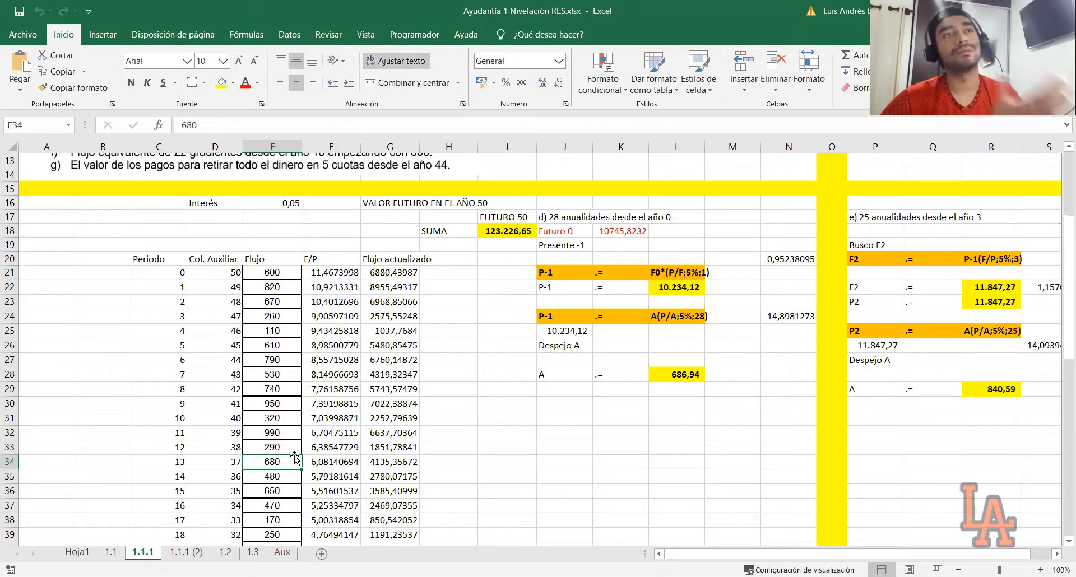
pyautogui.scroll(2, 341, 375)
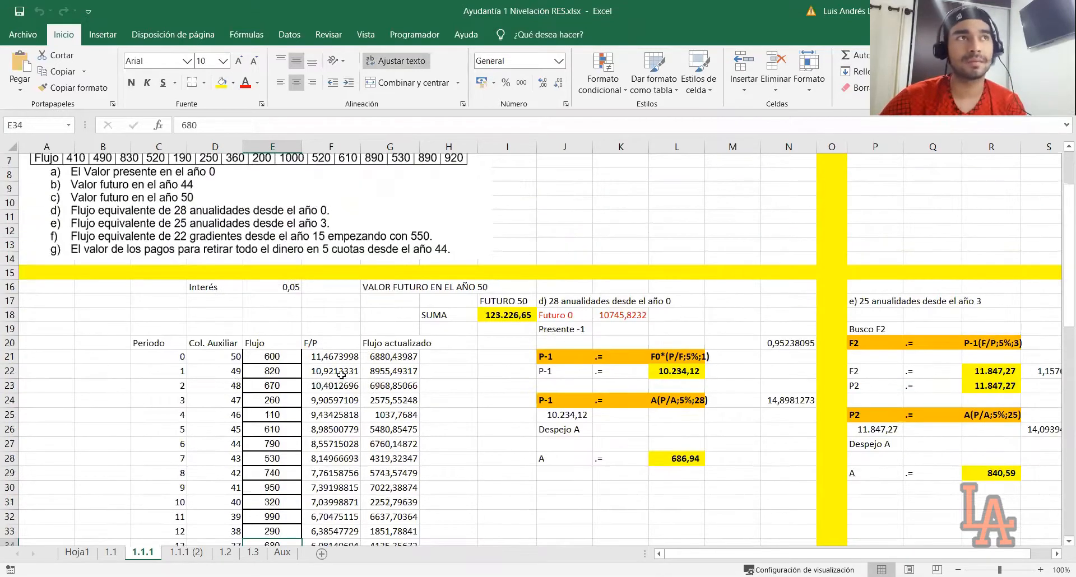
pyautogui.scroll(2, 342, 375)
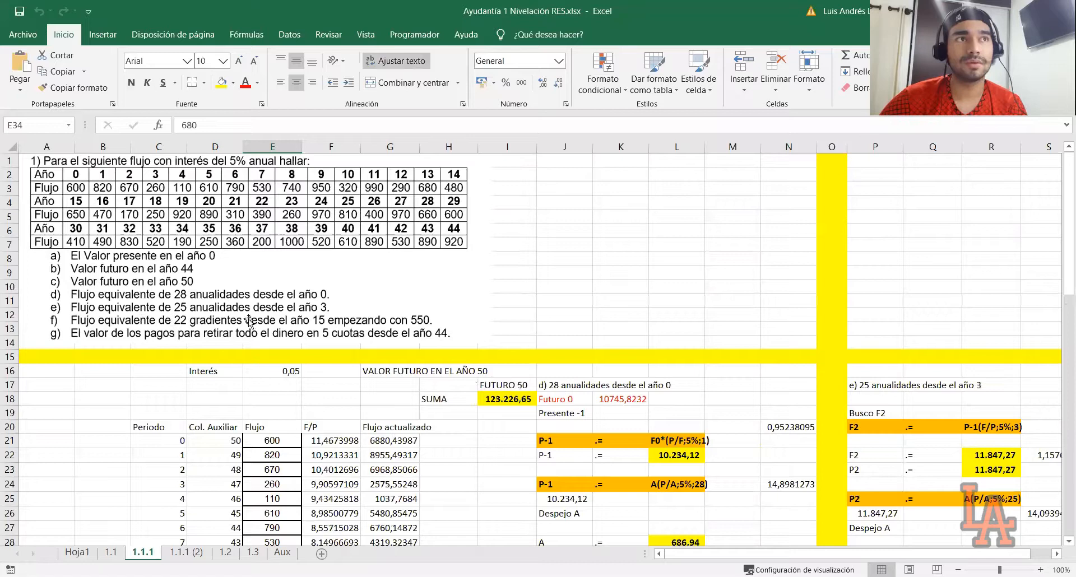
# Step: Compare the worked solutions for 28 annuities from year 0 and 25 annuities from year 3 with the exercise statement
pyautogui.scroll(-2, 335, 343)
pyautogui.moveTo(553, 303); pyautogui.dragTo(659, 457)
pyautogui.scroll(2, 656, 459)
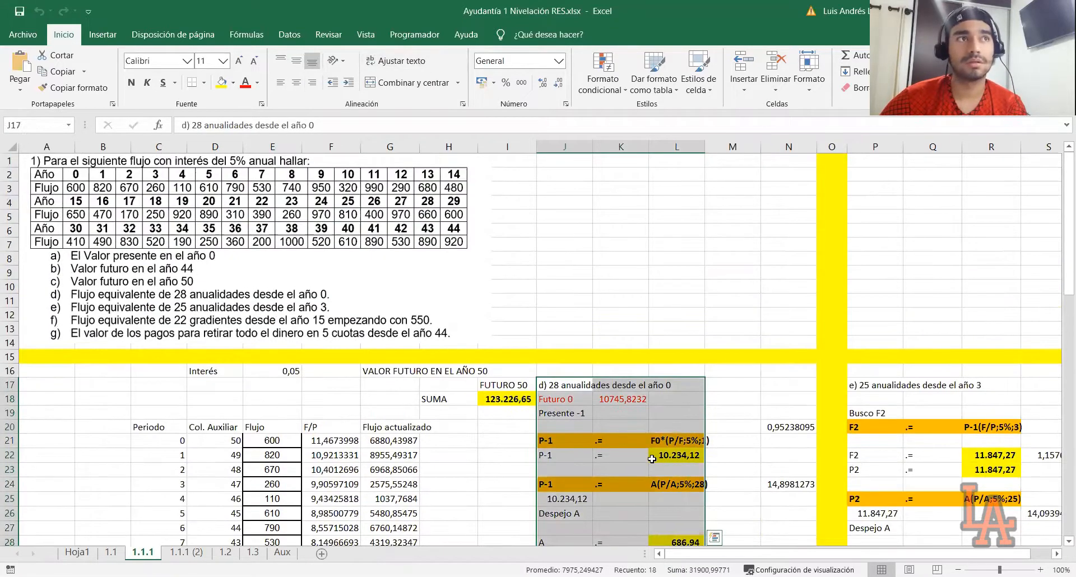
pyautogui.scroll(-2, 657, 455)
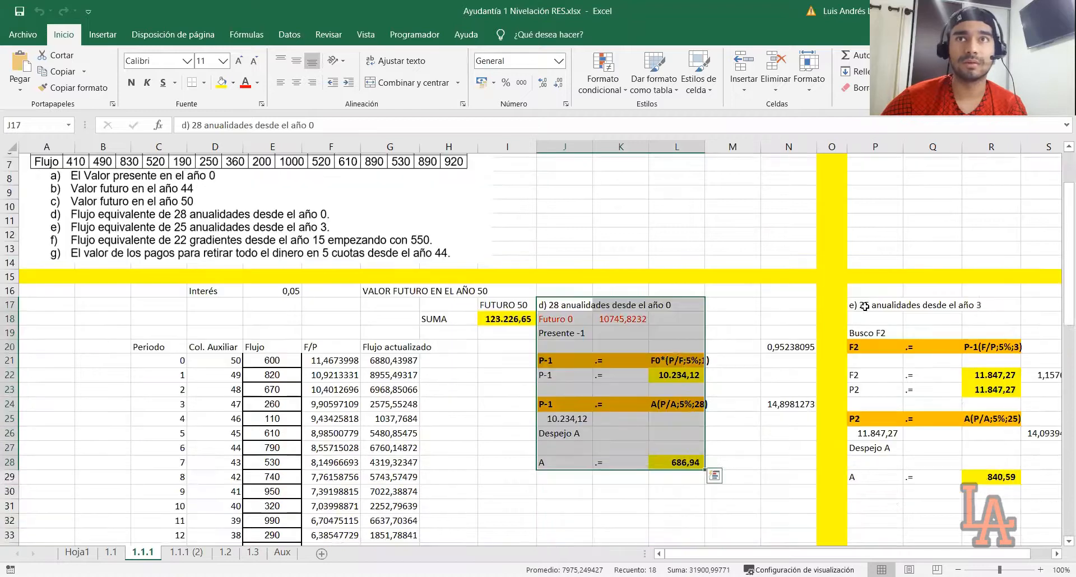
pyautogui.moveTo(865, 303); pyautogui.dragTo(981, 473)
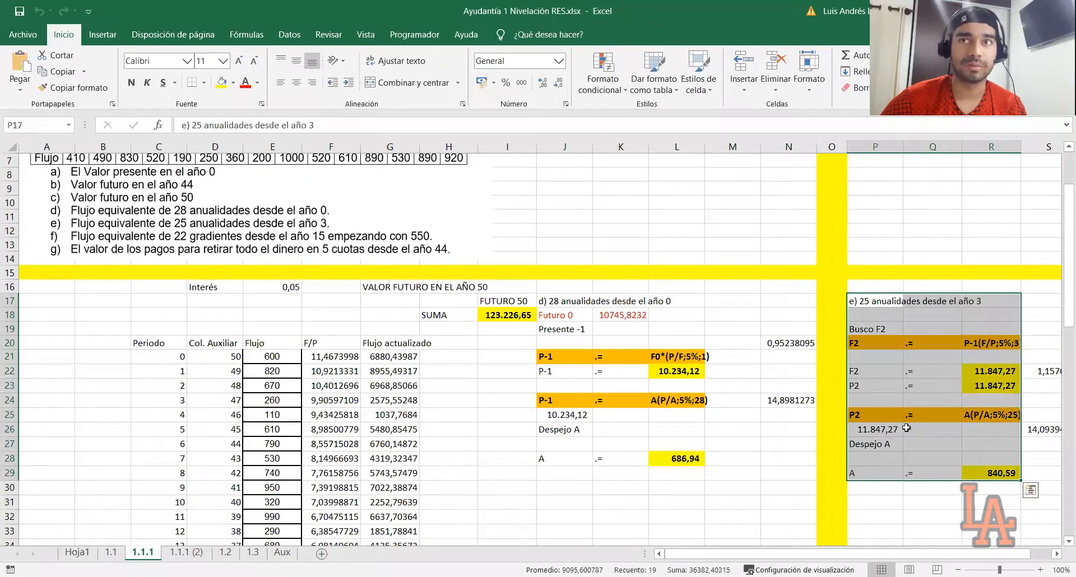
pyautogui.scroll(2, 151, 491)
# Step: Look over the solution of part f on sheet 1.1.1 (2), from the future value to the P/A and P/G factors
pyautogui.hotkey('ctrl', 'pagedown')
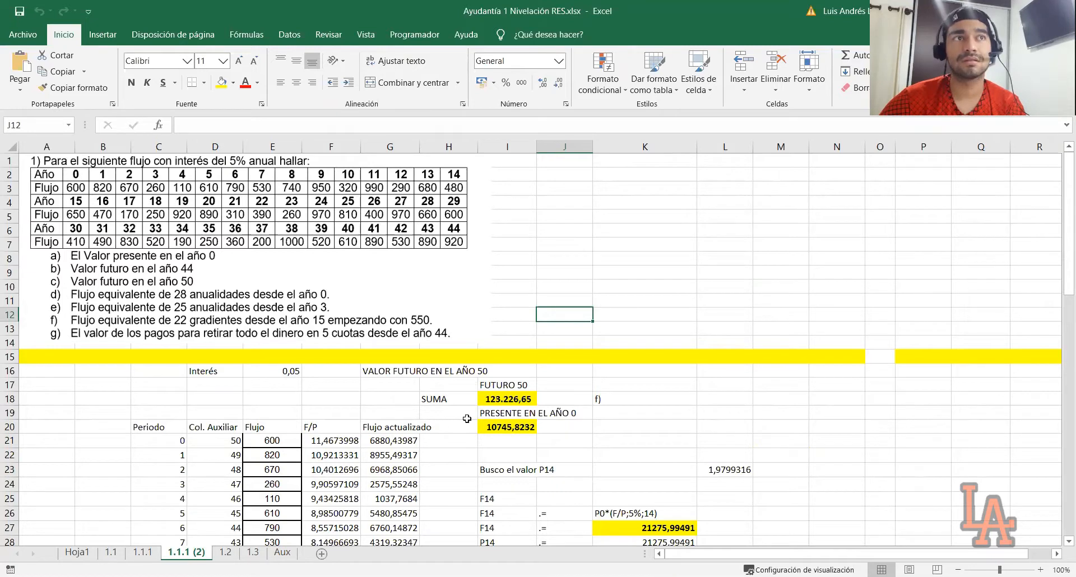
pyautogui.scroll(-4, 491, 411)
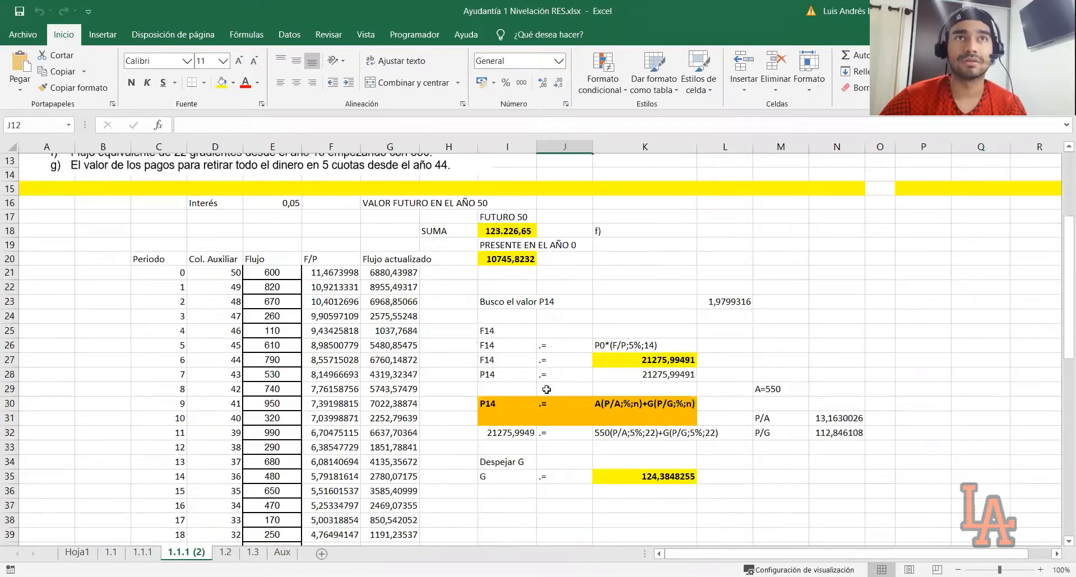
pyautogui.click(509, 215)
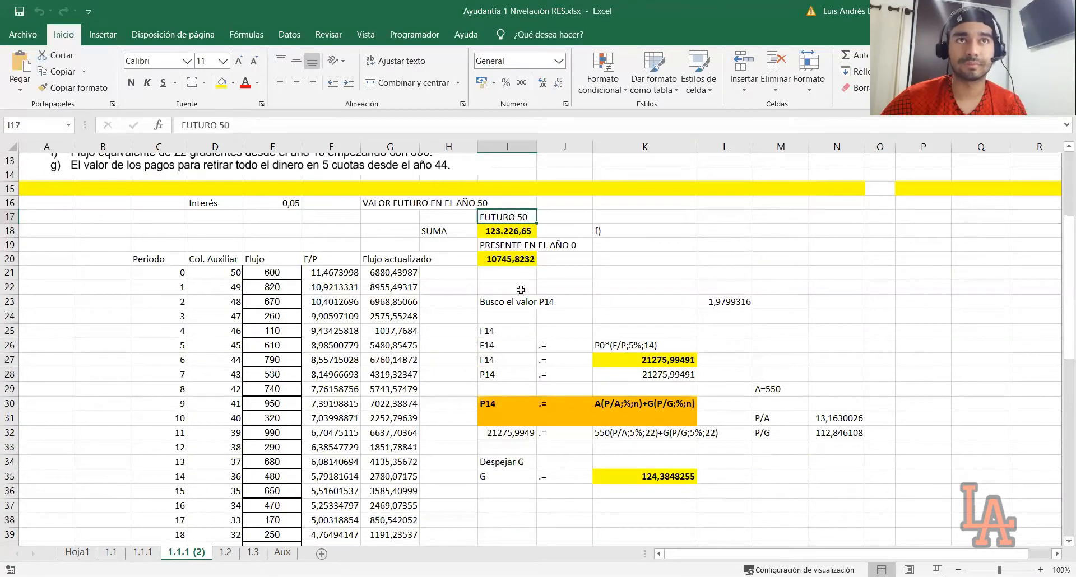
pyautogui.moveTo(508, 300); pyautogui.dragTo(836, 492)
pyautogui.click(790, 434)
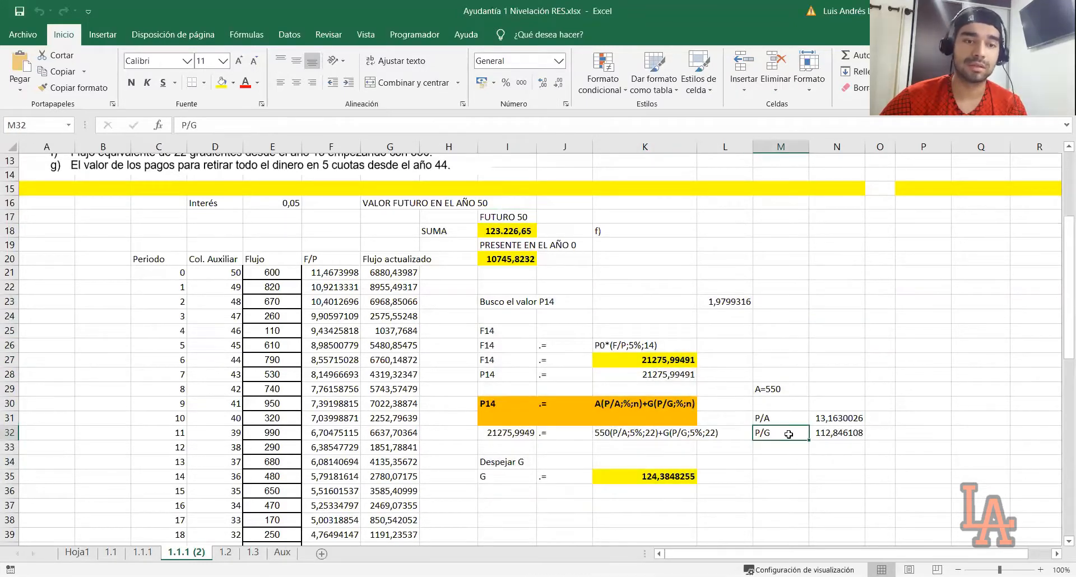
pyautogui.click(675, 417)
pyautogui.scroll(4, 611, 380)
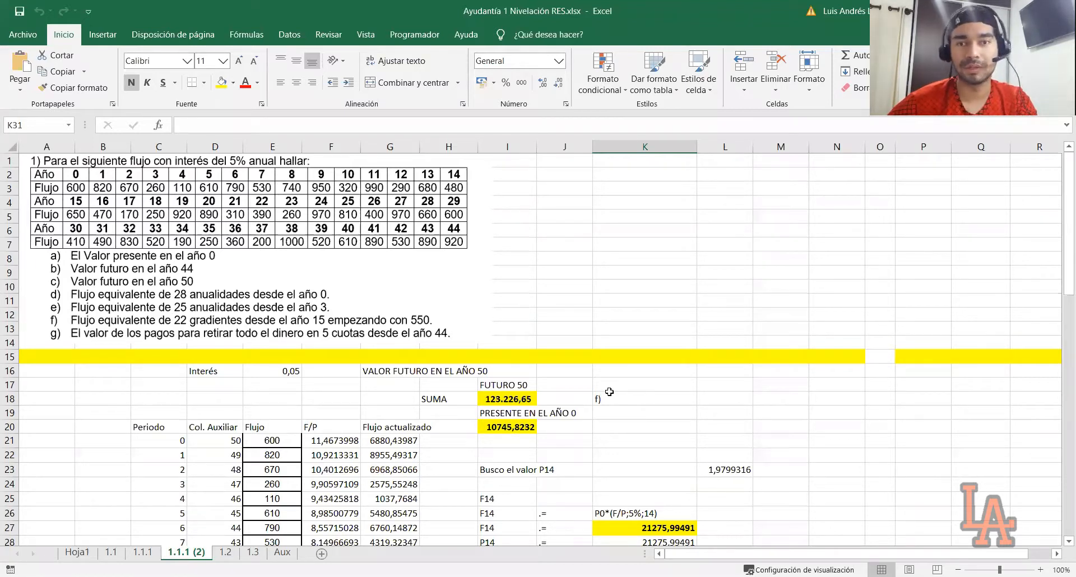
pyautogui.click(622, 358)
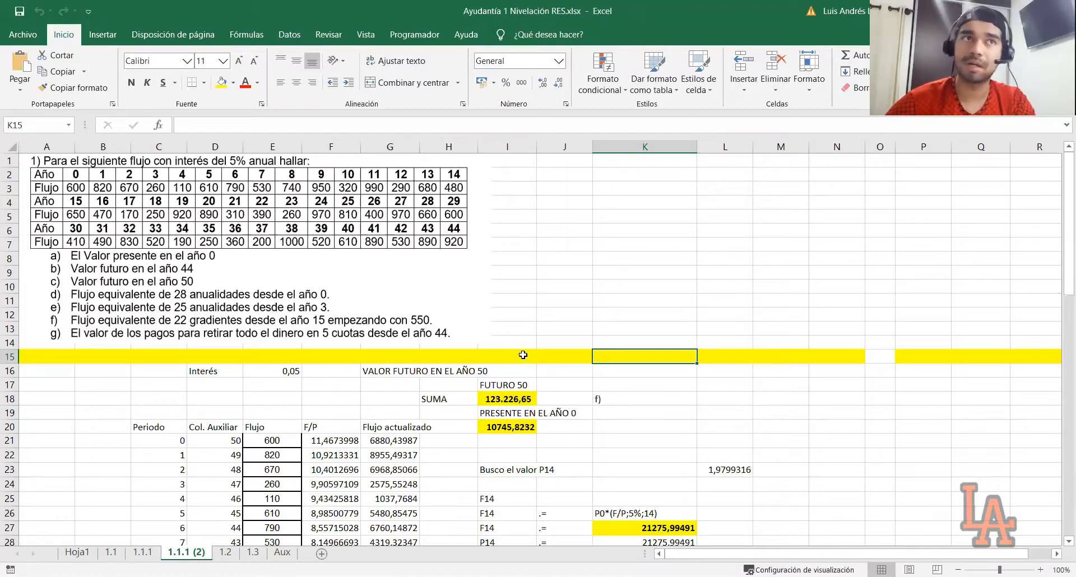
# Step: Examine how the year 14 value is obtained with P0*(F/P;5%;14), including the formula behind the highlighted F14 result
pyautogui.scroll(-6, 560, 364)
pyautogui.scroll(2, 559, 374)
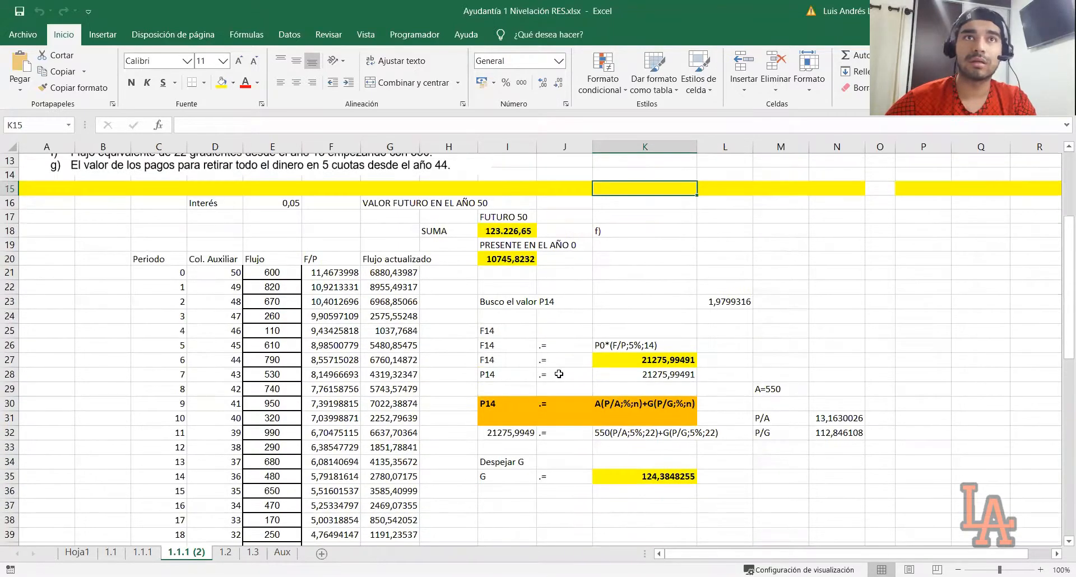
pyautogui.click(481, 329)
pyautogui.scroll(2, 481, 330)
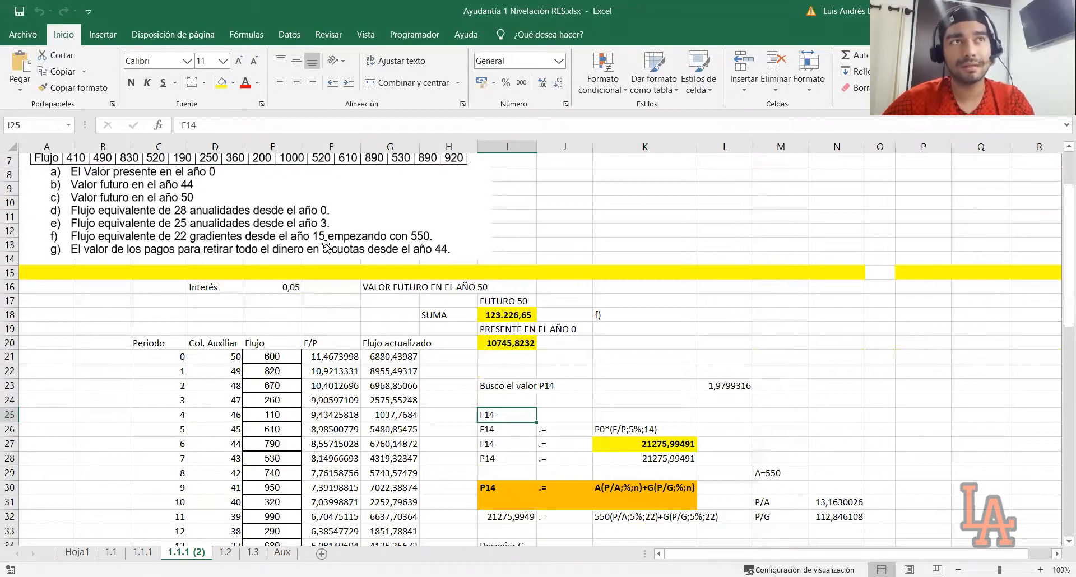
pyautogui.click(502, 388)
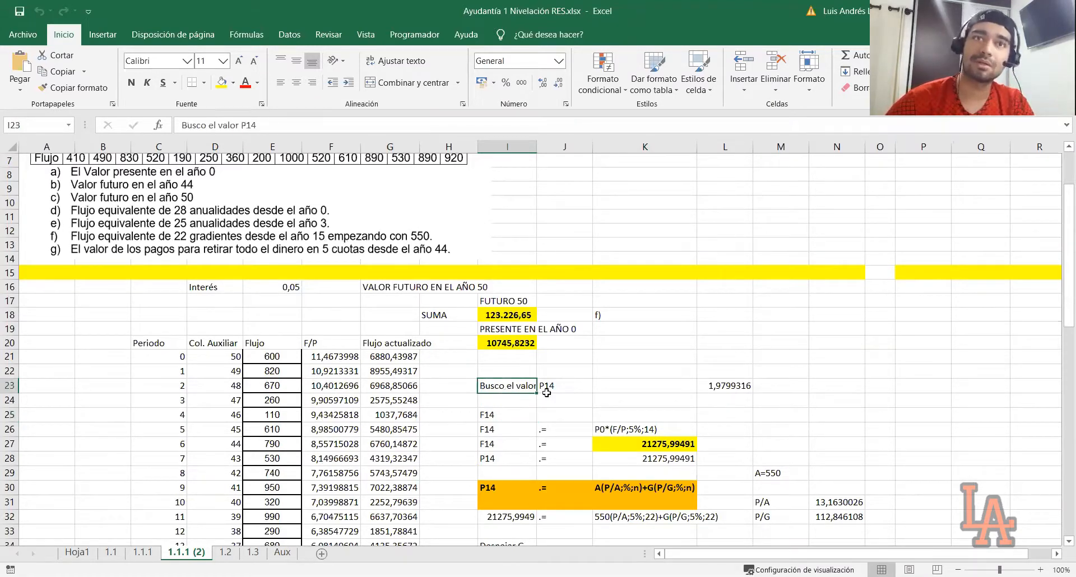
pyautogui.click(509, 416)
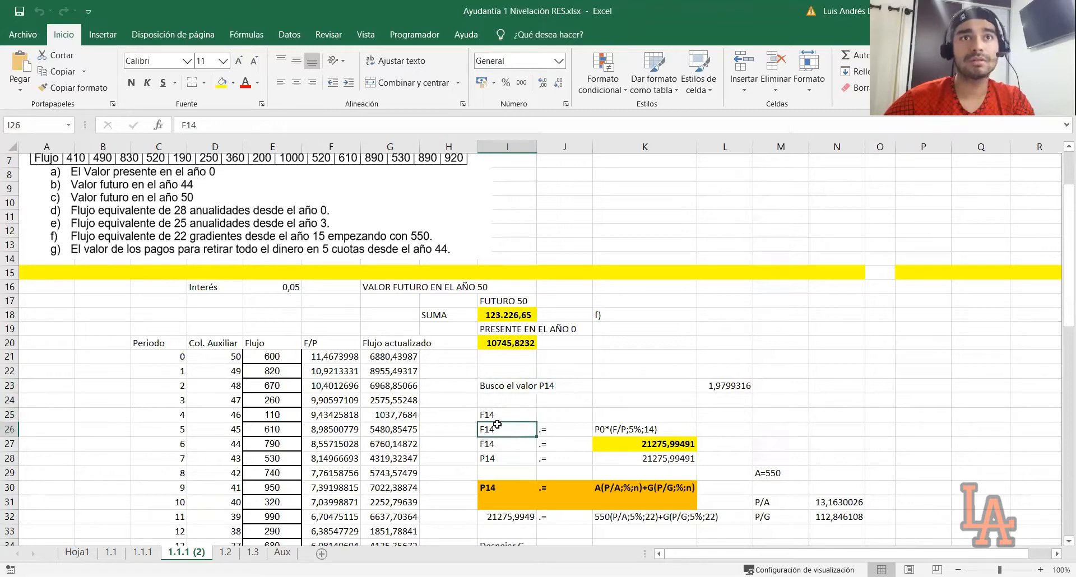
pyautogui.click(595, 429)
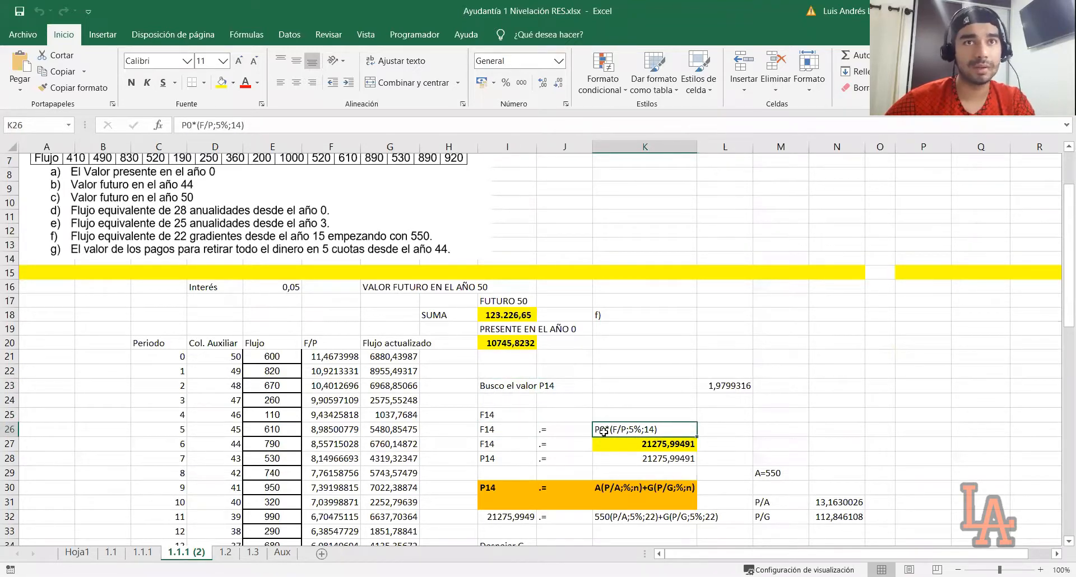
pyautogui.click(494, 443)
pyautogui.click(631, 448)
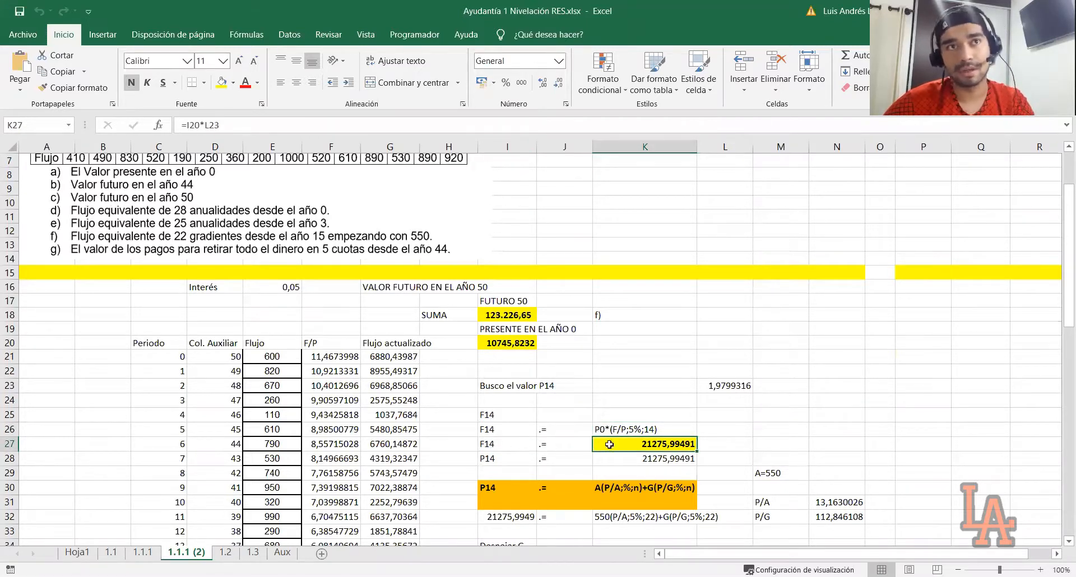
# Step: Examine the P14 value and the highlighted gradient equation A(P/A;%;n)+G(P/G;%;n) at a larger size
pyautogui.scroll(3, 609, 445)
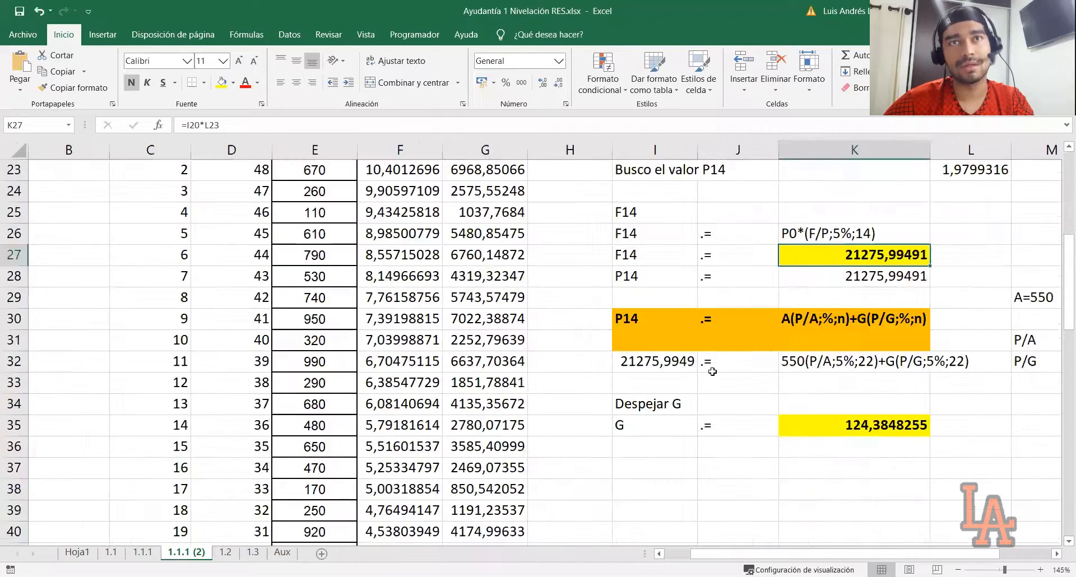
pyautogui.click(632, 276)
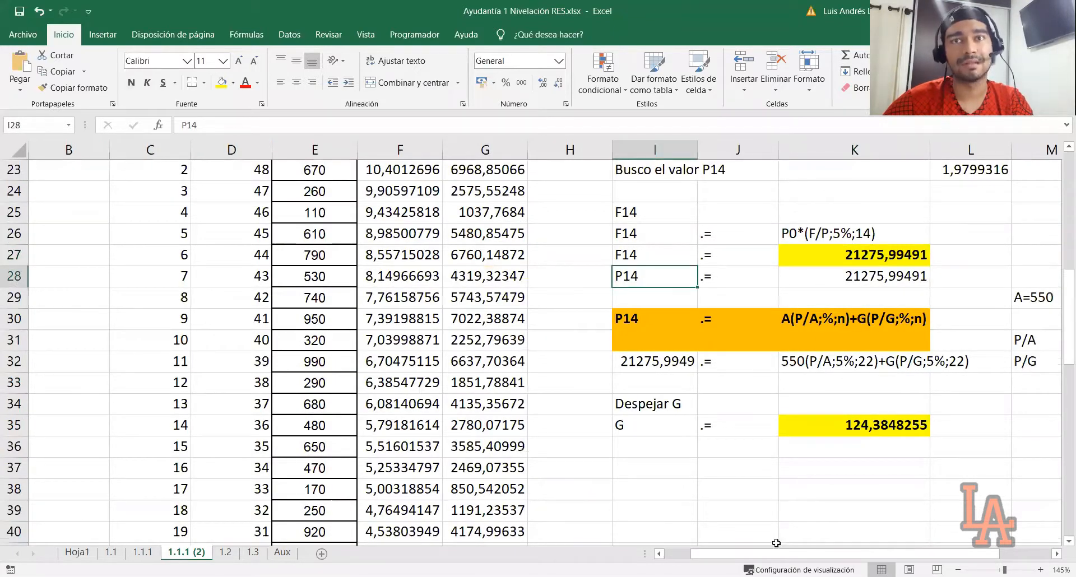
pyautogui.moveTo(778, 553); pyautogui.dragTo(812, 553)
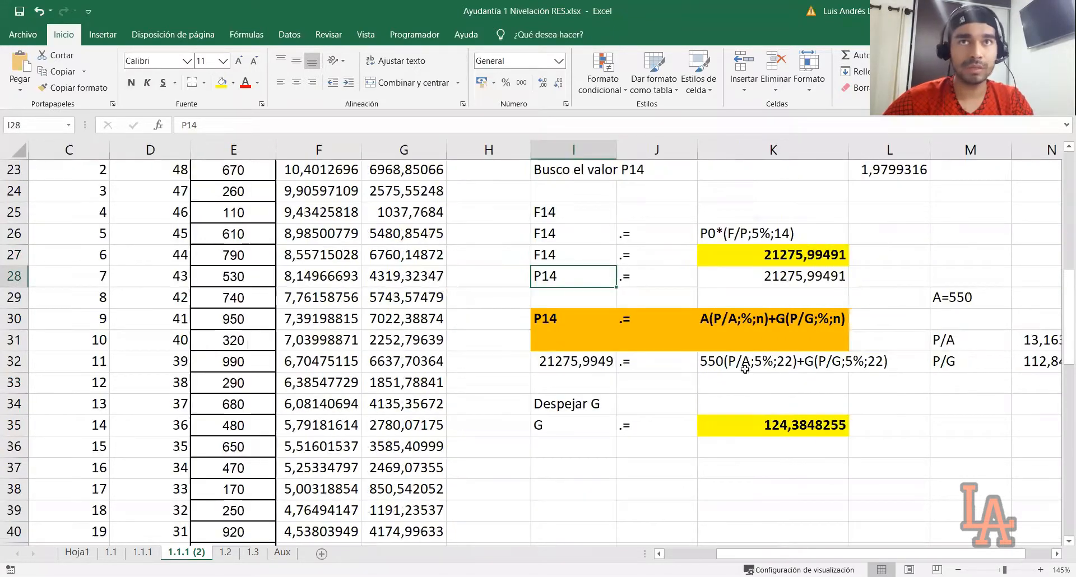
pyautogui.click(640, 334)
pyautogui.moveTo(587, 316); pyautogui.dragTo(846, 319)
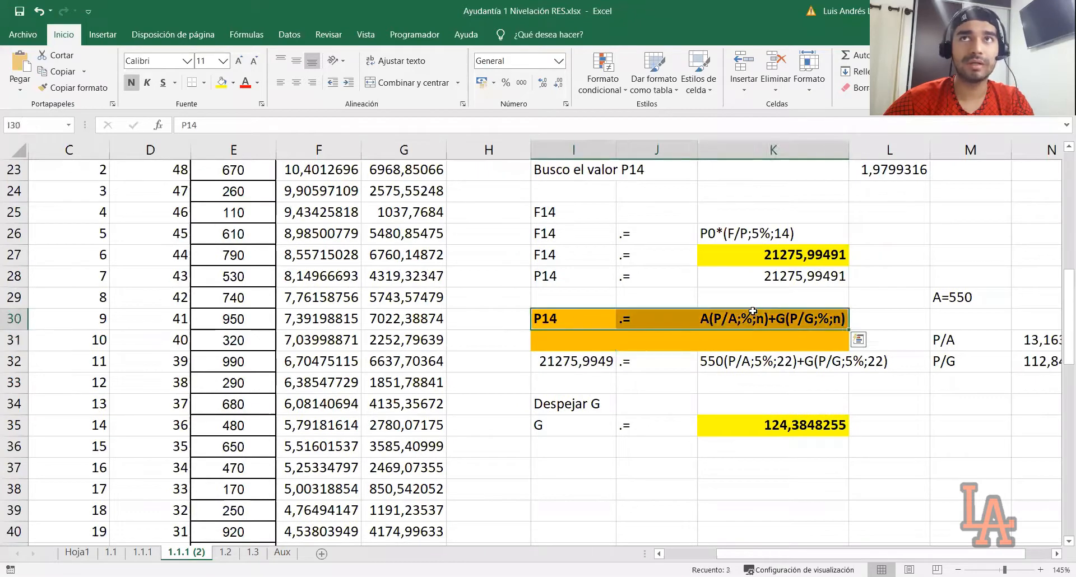
pyautogui.click(596, 320)
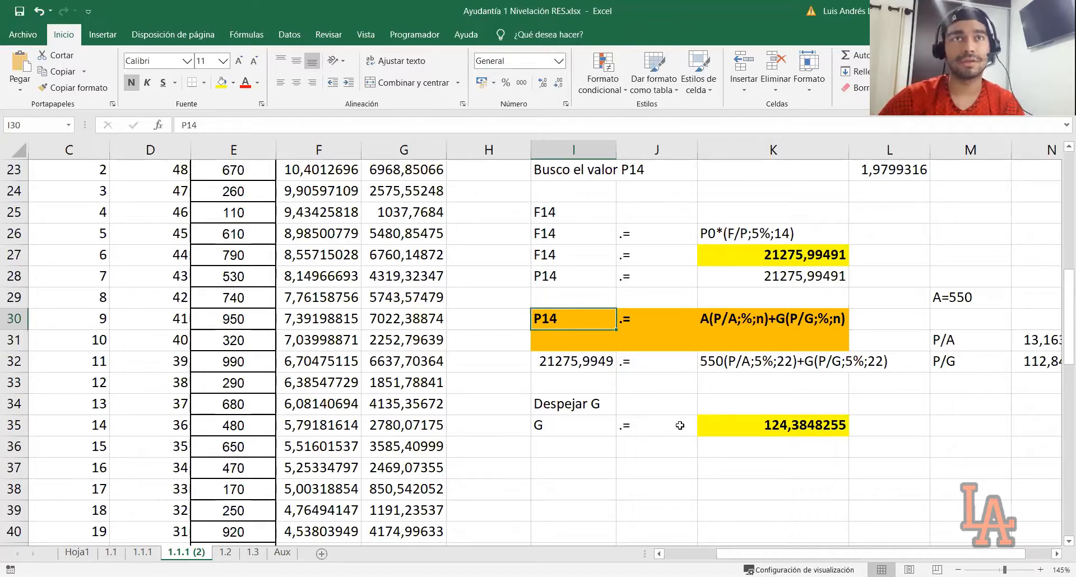
# Step: Examine the isolation of G and the formula behind its highlighted result, alongside the P/A and P/G factors
pyautogui.click(77, 554)
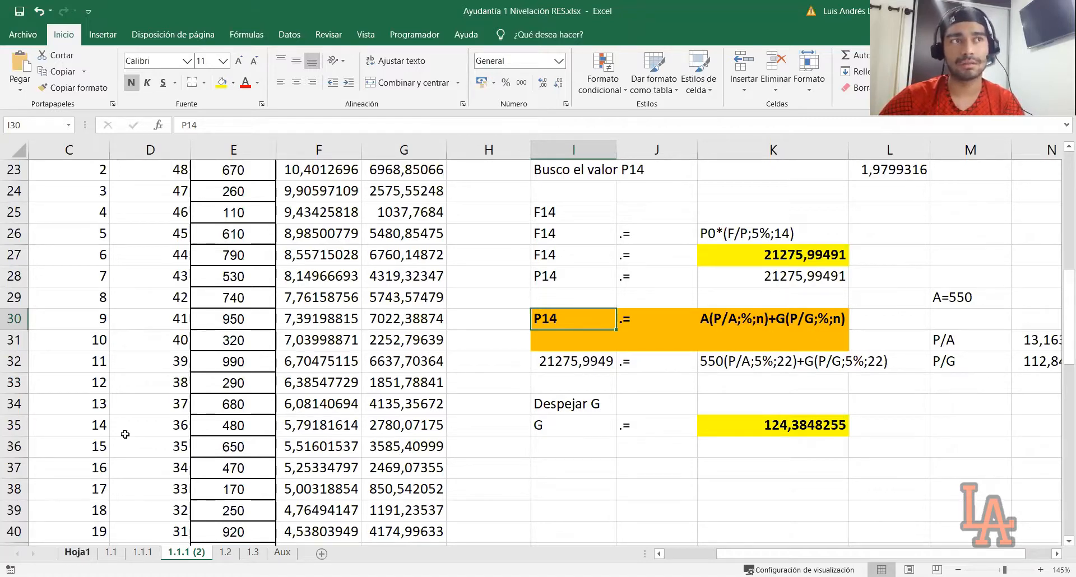
pyautogui.click(186, 553)
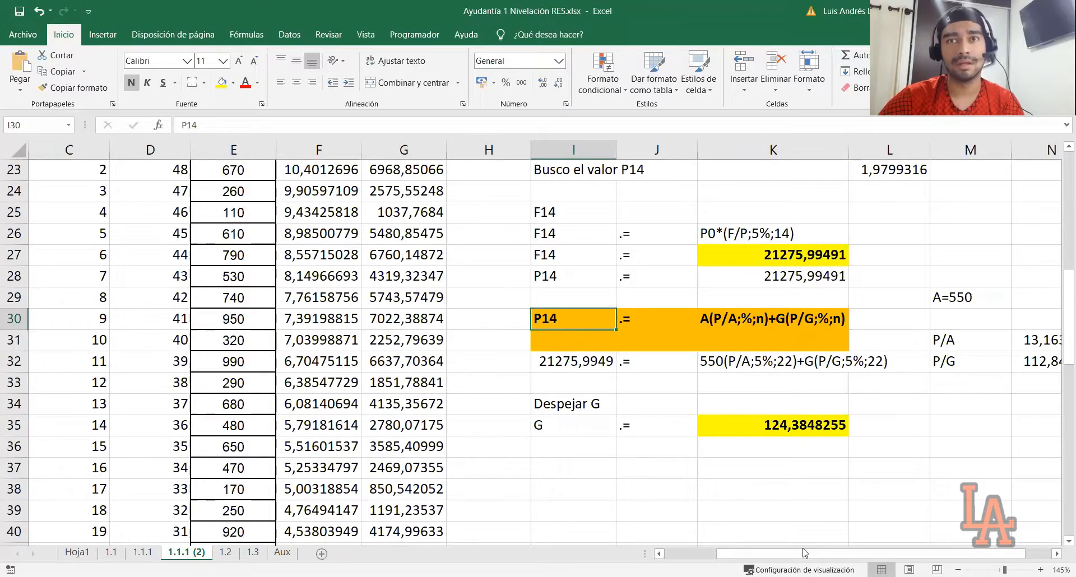
pyautogui.moveTo(804, 554); pyautogui.dragTo(832, 554)
pyautogui.click(498, 404)
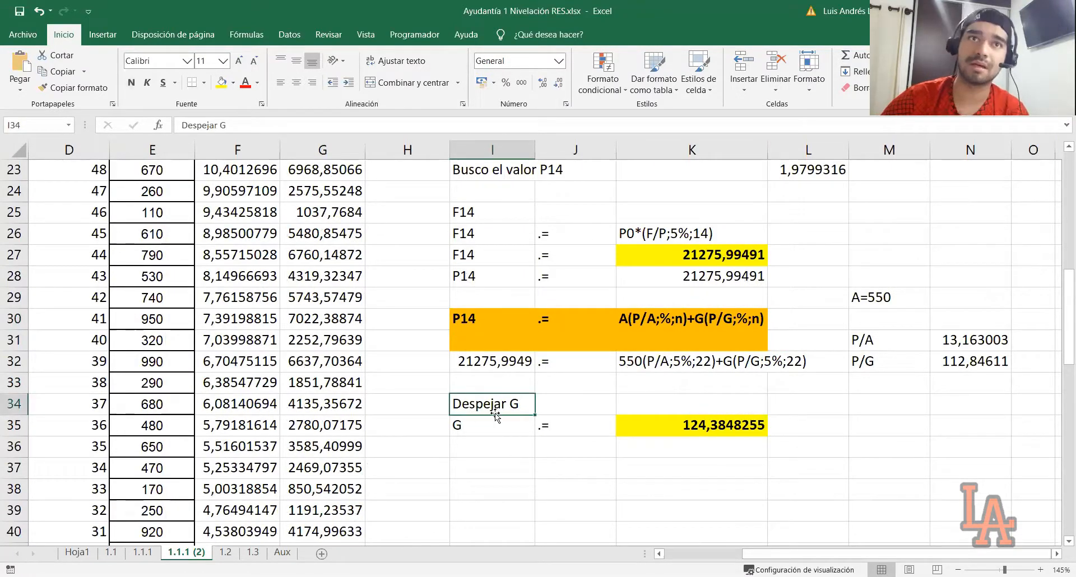
pyautogui.click(690, 427)
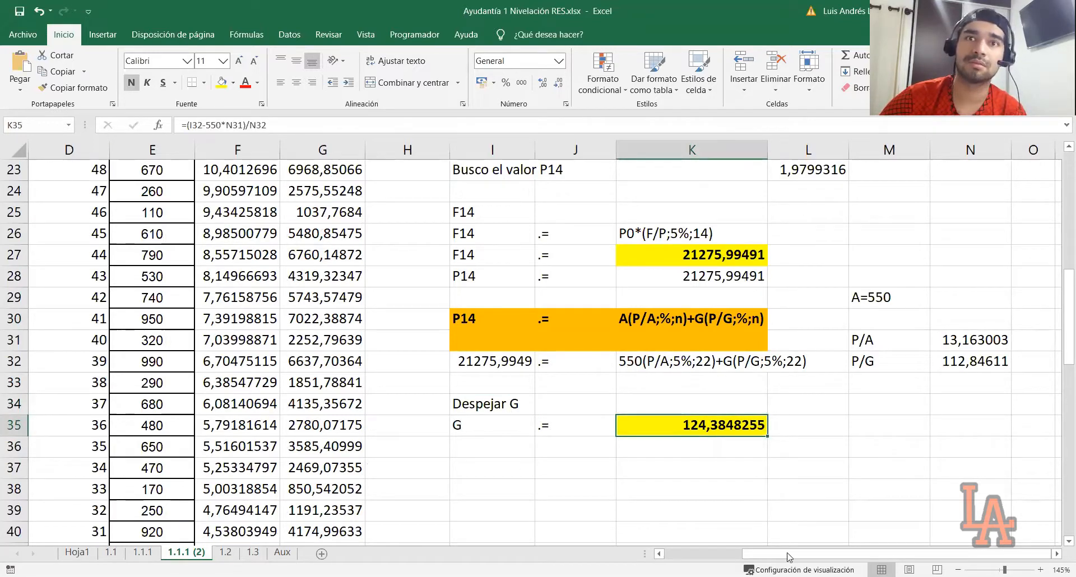
# Step: Check the exercise 2 statement on sheet 1.2 and return to the exercise 1 statement on sheet 1.1.1 (2)
pyautogui.scroll(-3, 809, 444)
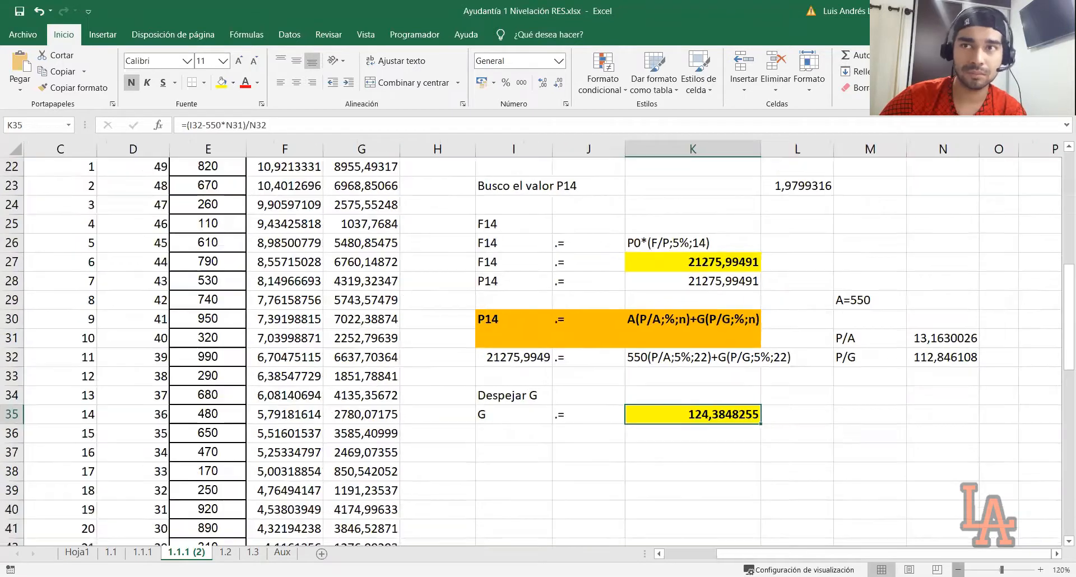
pyautogui.scroll(2, 584, 397)
pyautogui.click(543, 400)
pyautogui.scroll(4, 543, 401)
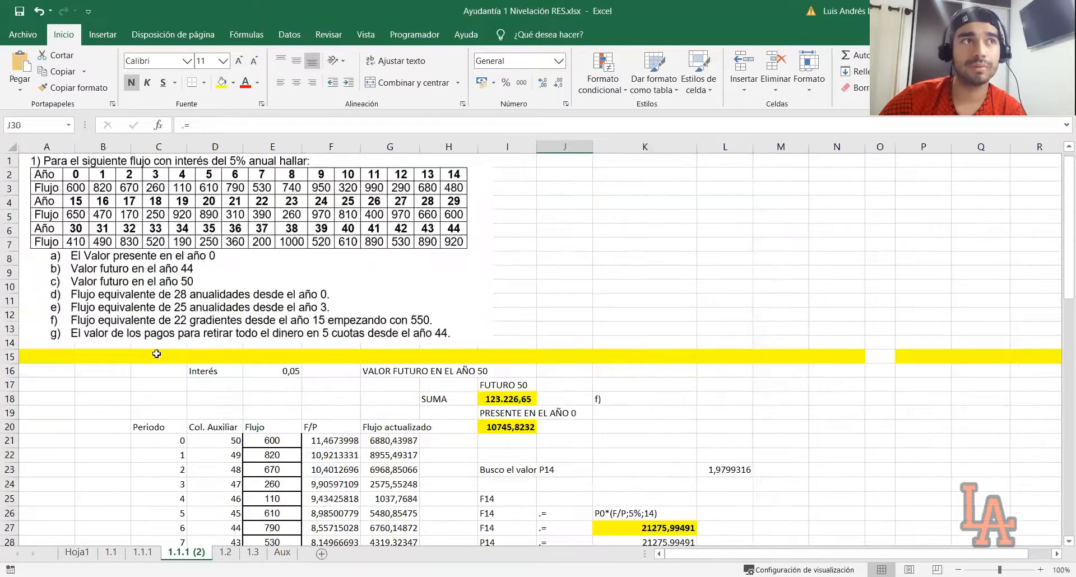
pyautogui.click(224, 553)
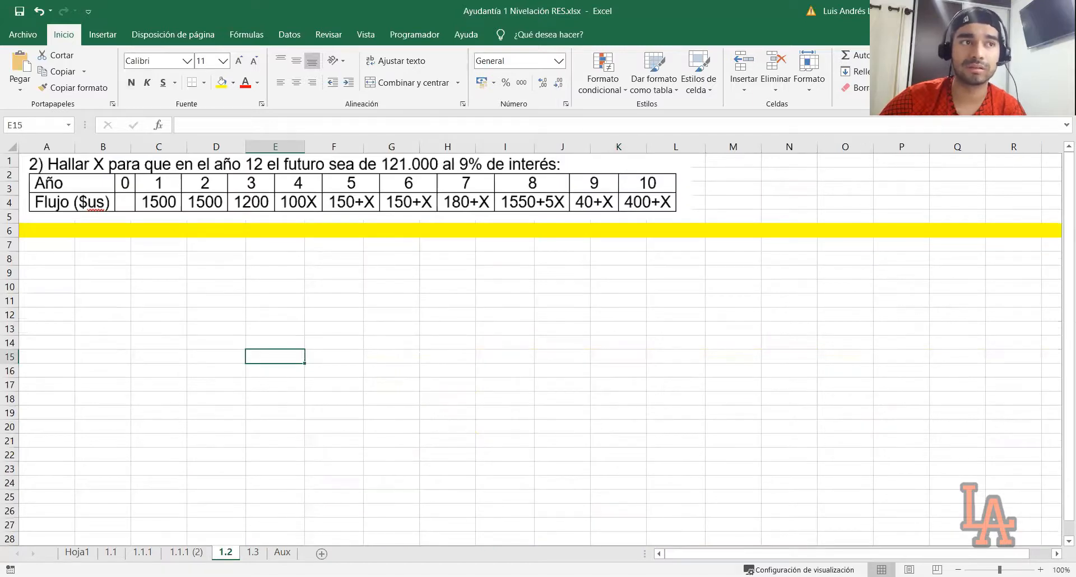
pyautogui.click(191, 552)
pyautogui.click(323, 427)
pyautogui.click(331, 412)
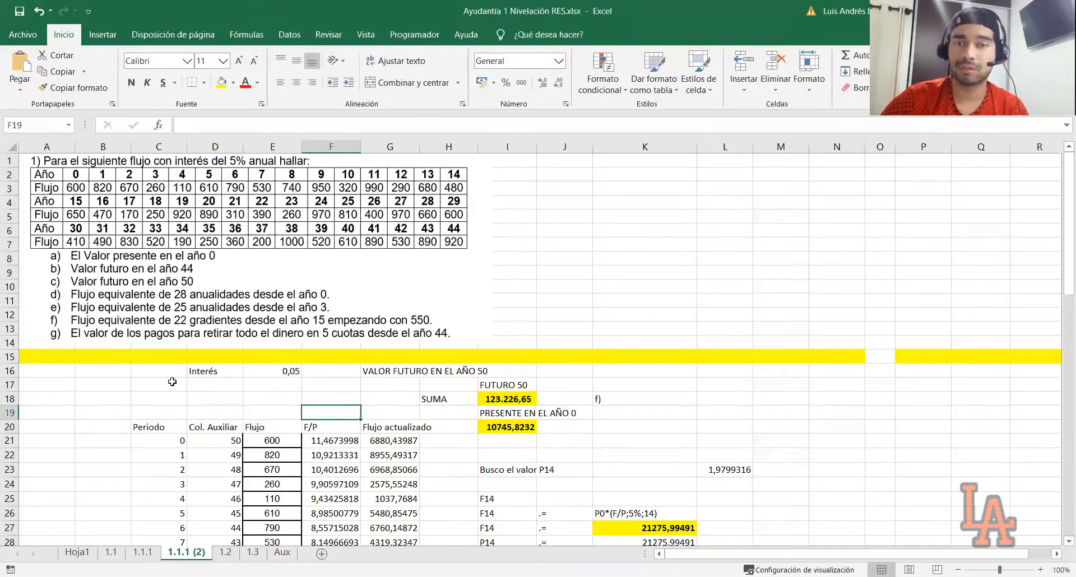
pyautogui.click(24, 359)
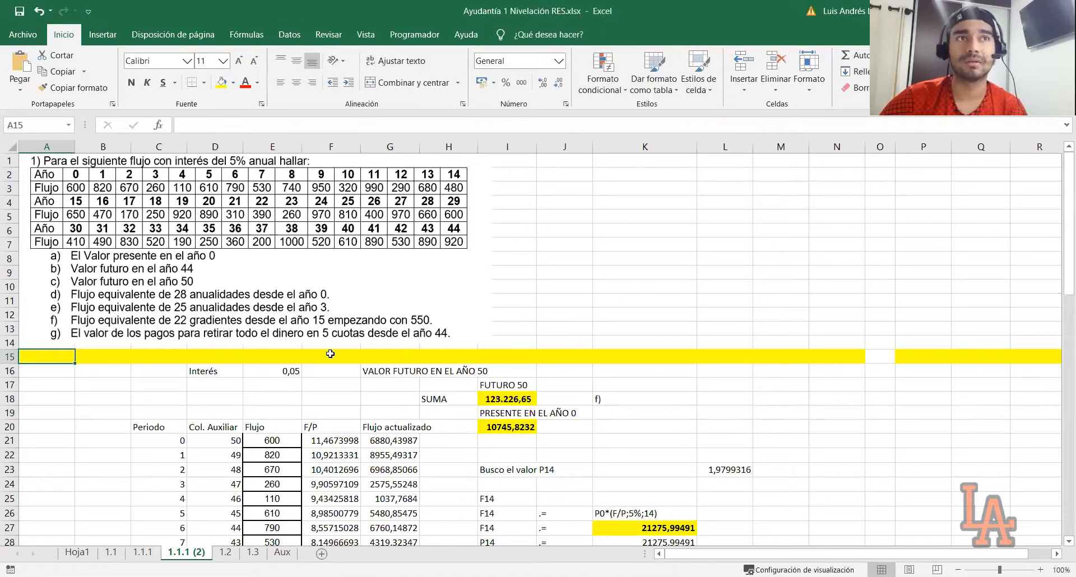
pyautogui.click(386, 385)
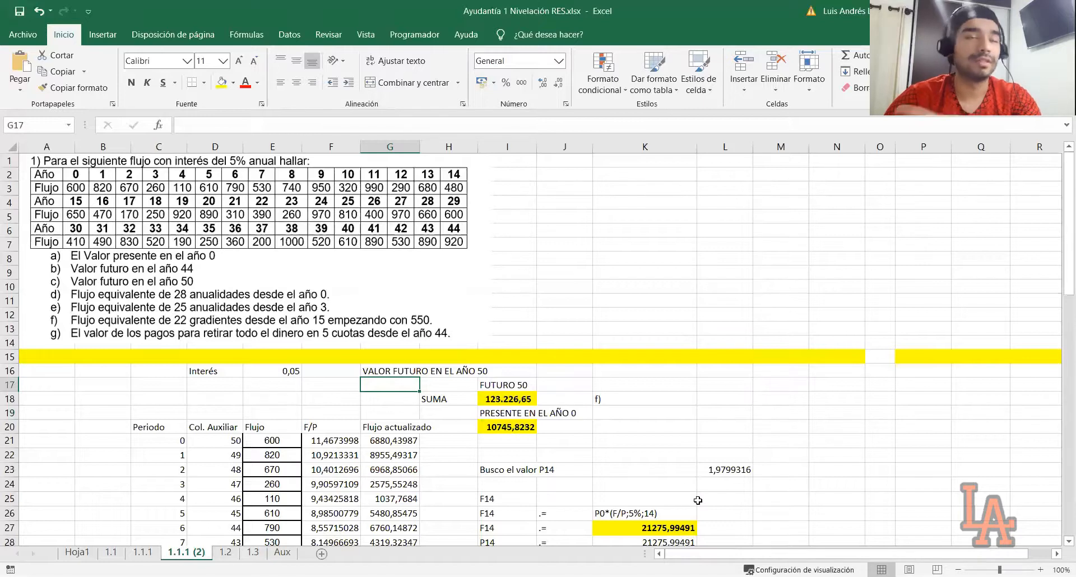
# Step: Highlight cells I22:O22 in yellow above the year 14 calculation and label the band "f)" in I22
pyautogui.scroll(-4, 698, 500)
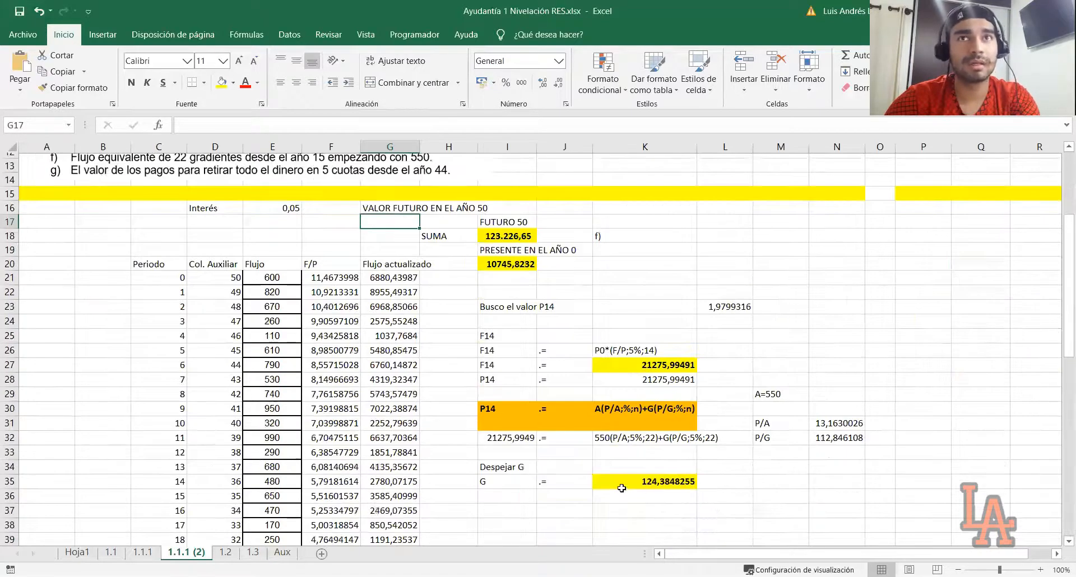
pyautogui.moveTo(493, 289); pyautogui.dragTo(880, 288)
pyautogui.click(221, 83)
pyautogui.moveTo(512, 287); pyautogui.dragTo(561, 287)
pyautogui.scroll(2, 457, 296)
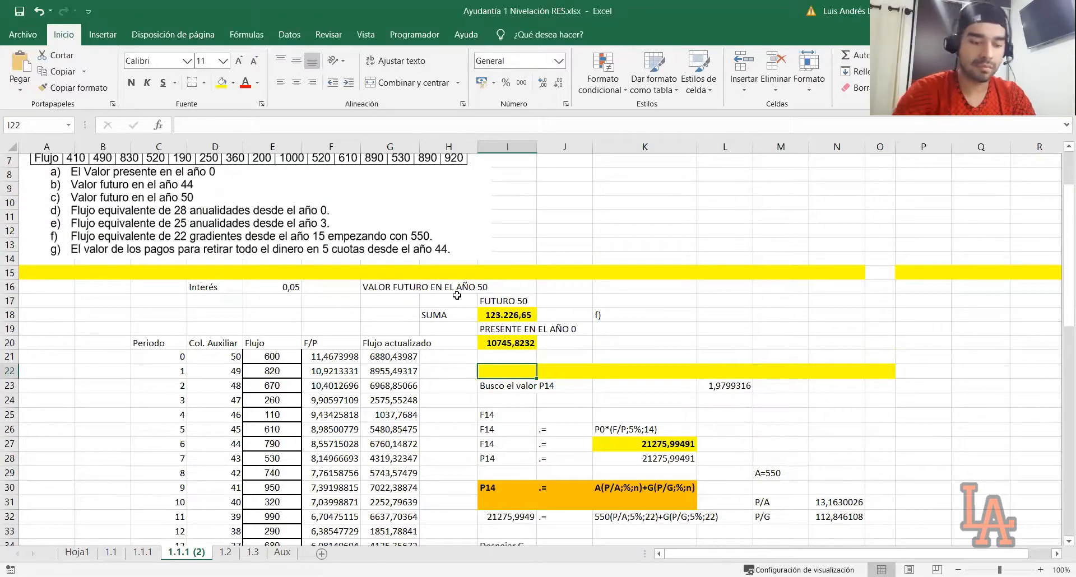
pyautogui.write('f)')
# Step: Label cell I38 "g)" below the gradient result and highlight I38:O38 in yellow as the new section's band
pyautogui.scroll(-4, 457, 295)
pyautogui.click(509, 438)
pyautogui.write('g')
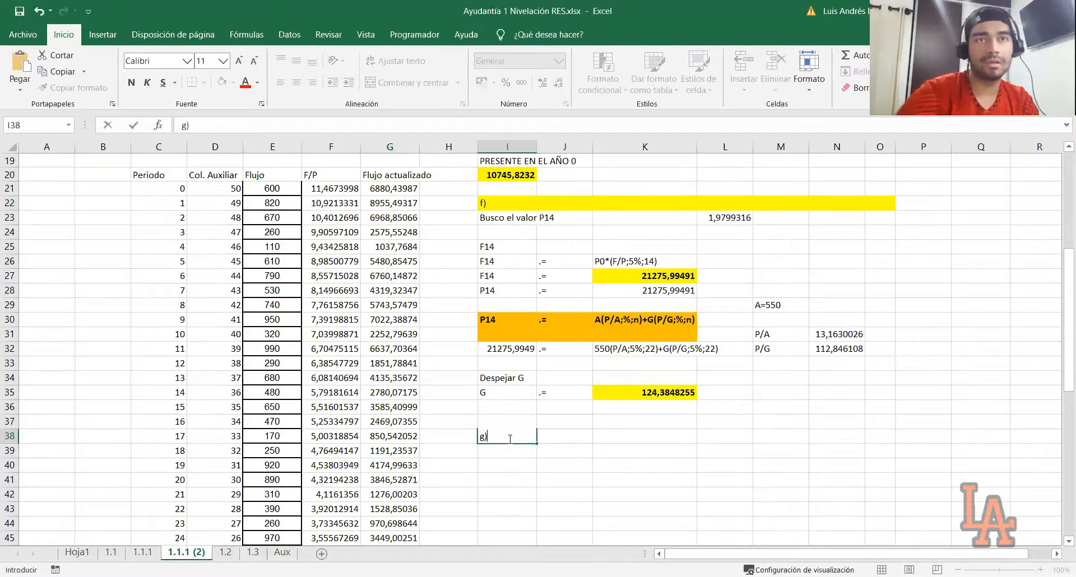
pyautogui.write(')')
pyautogui.moveTo(510, 439); pyautogui.dragTo(889, 441)
pyautogui.click(221, 82)
pyautogui.click(731, 381)
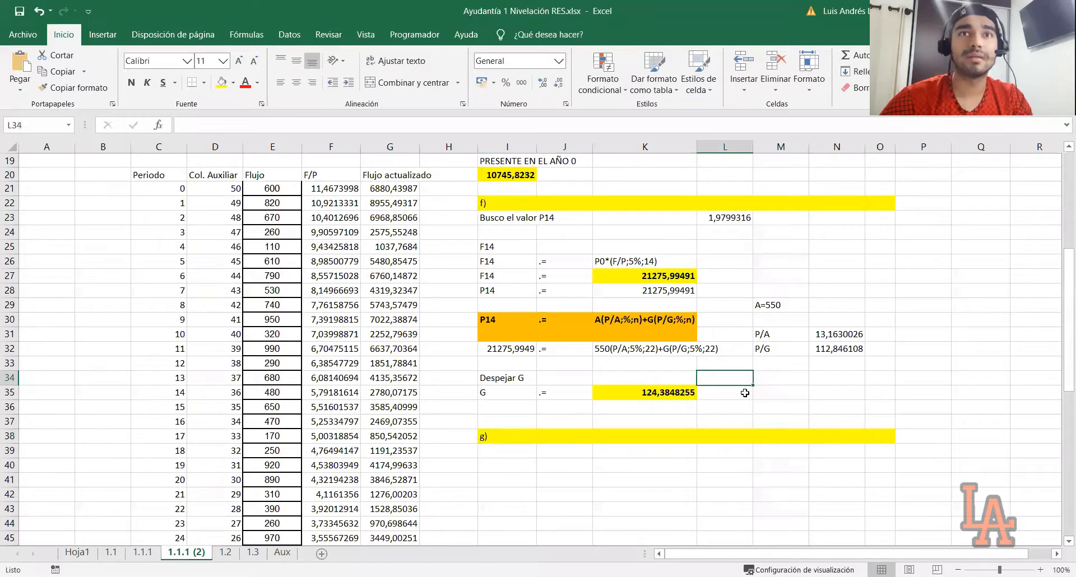
# Step: Reread part g of the statement and enter "Busco P43" in cell I40
pyautogui.scroll(4, 798, 400)
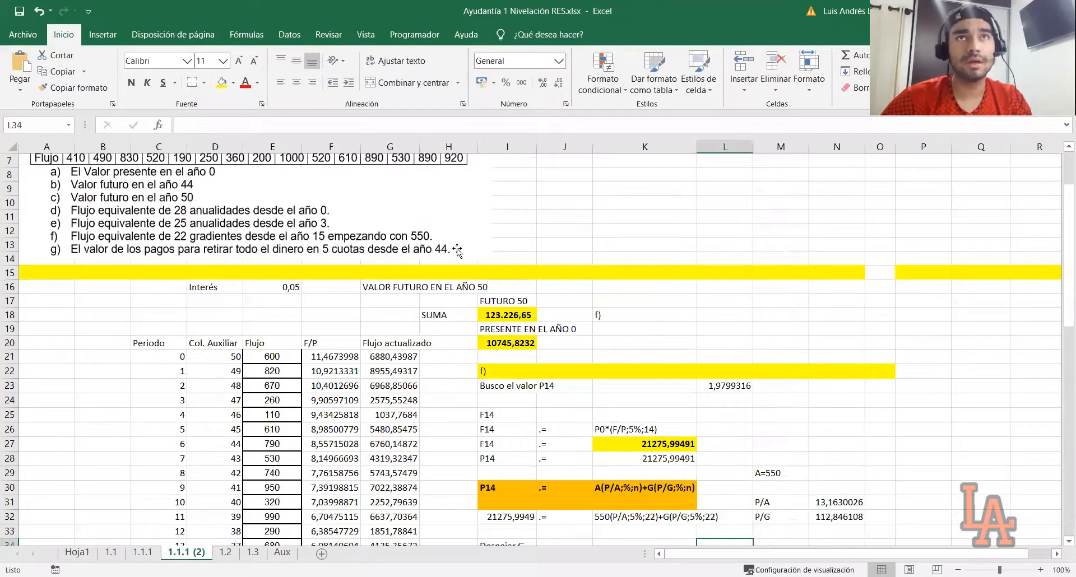
pyautogui.scroll(-4, 555, 426)
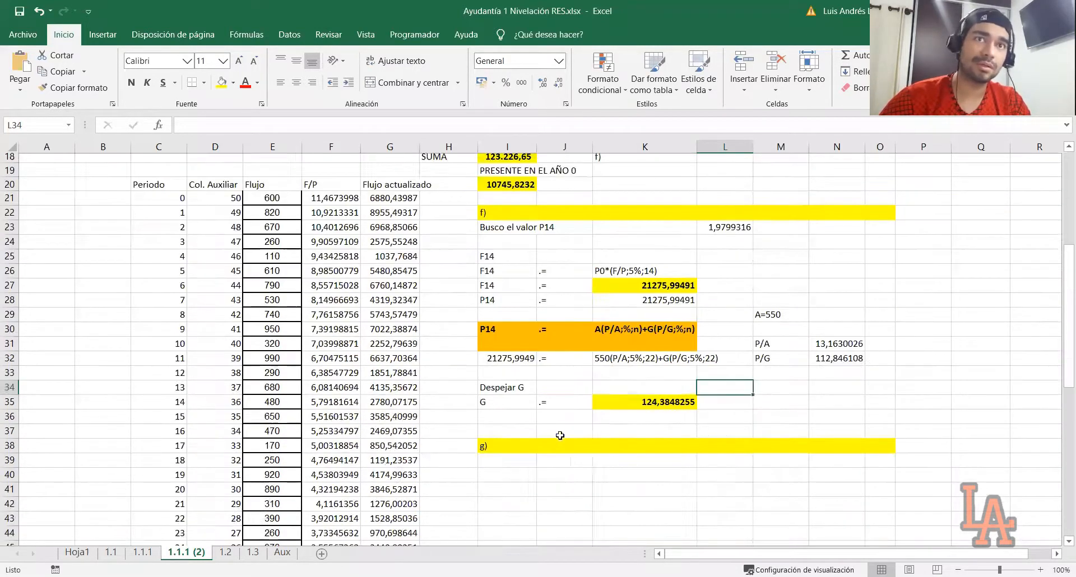
pyautogui.click(513, 462)
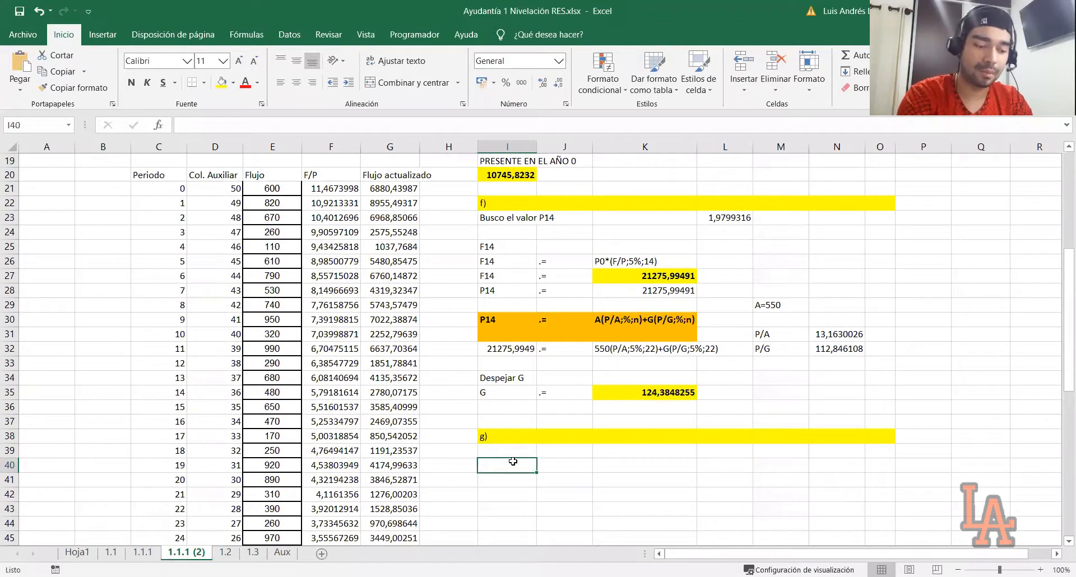
pyautogui.write('Busco P43')
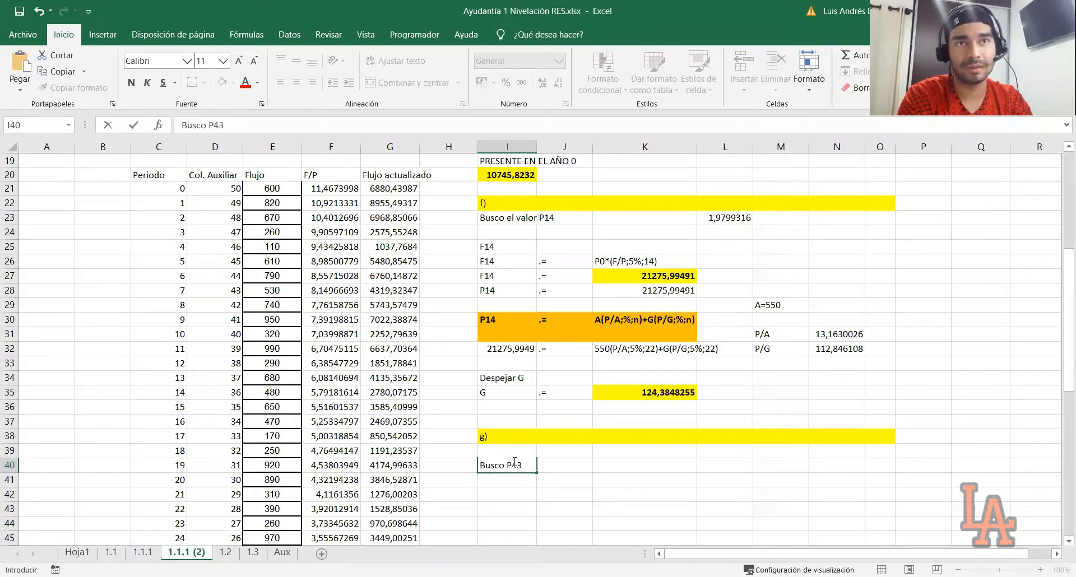
pyautogui.press('Return')
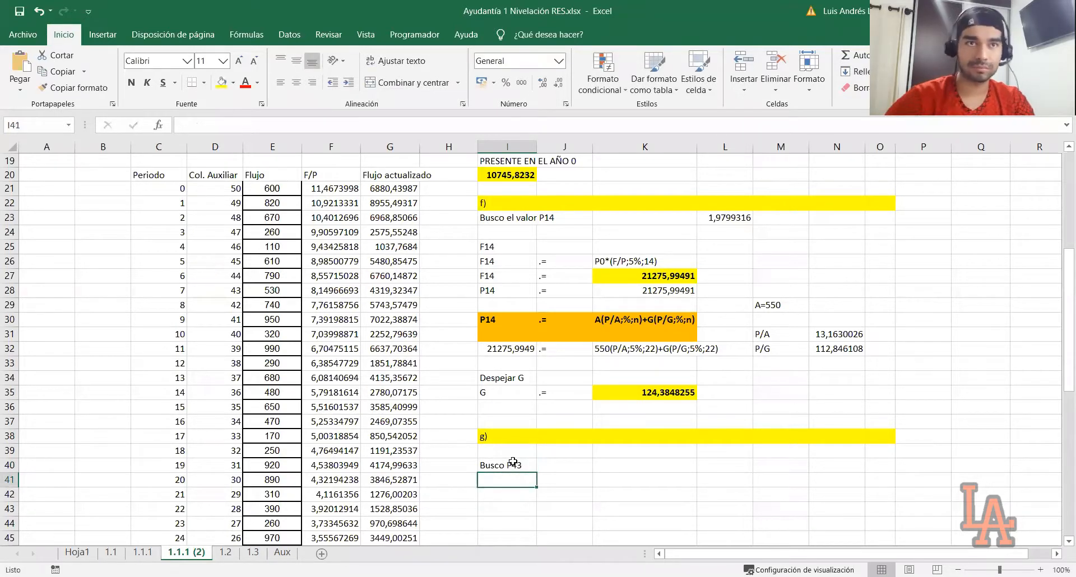
# Step: Examine the exercise statement, the year 0 present value and the formula behind the year 50 future value for use in part g
pyautogui.scroll(4, 506, 478)
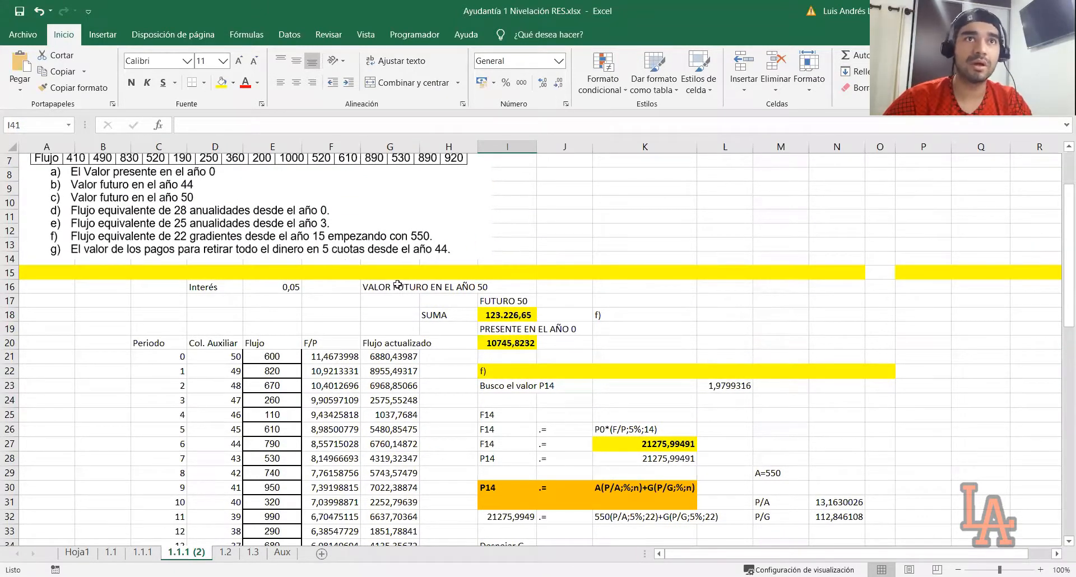
pyautogui.scroll(-4, 573, 432)
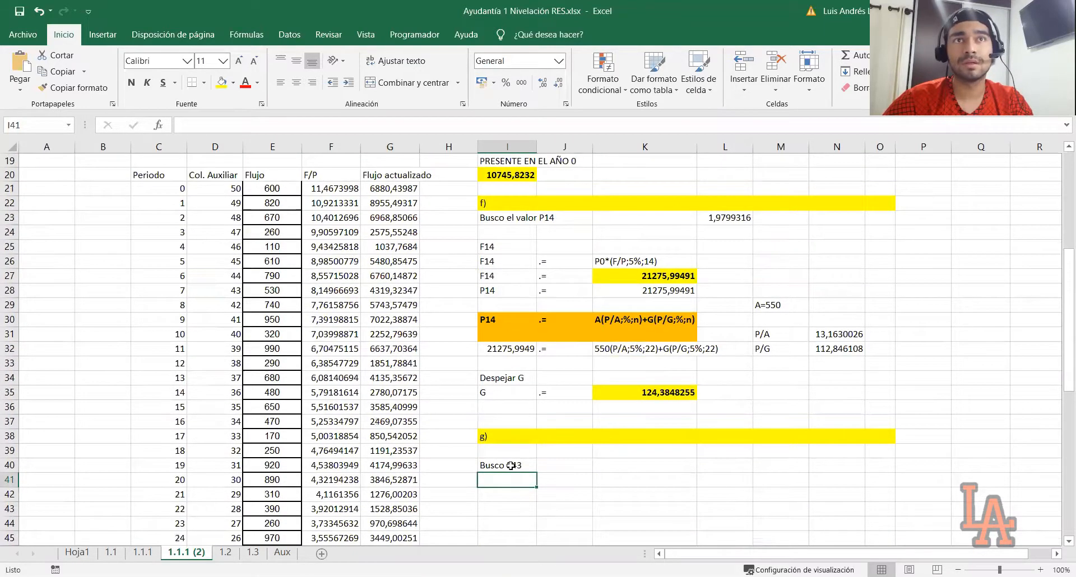
pyautogui.scroll(2, 511, 466)
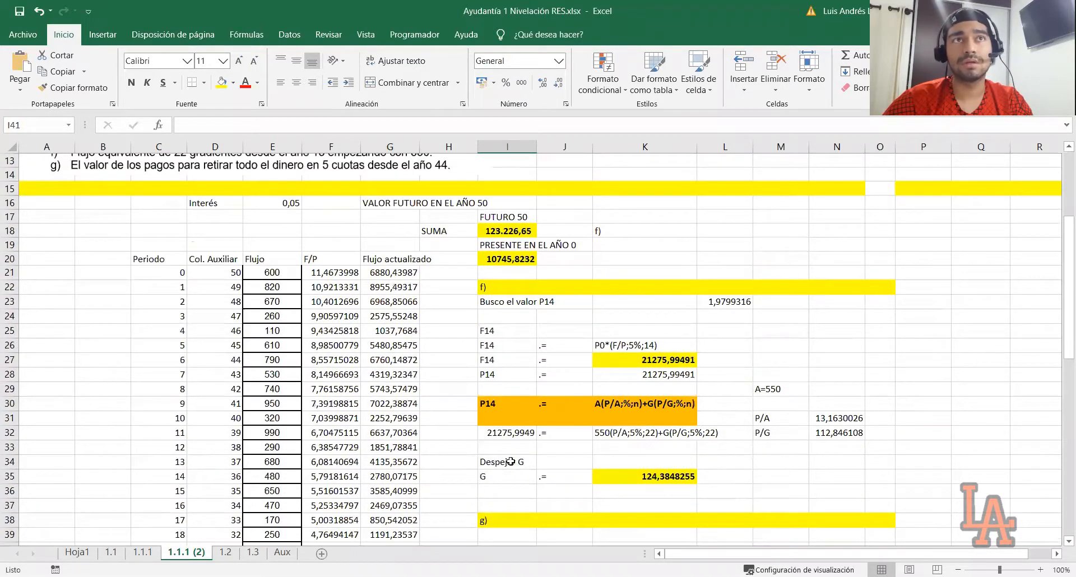
pyautogui.click(508, 259)
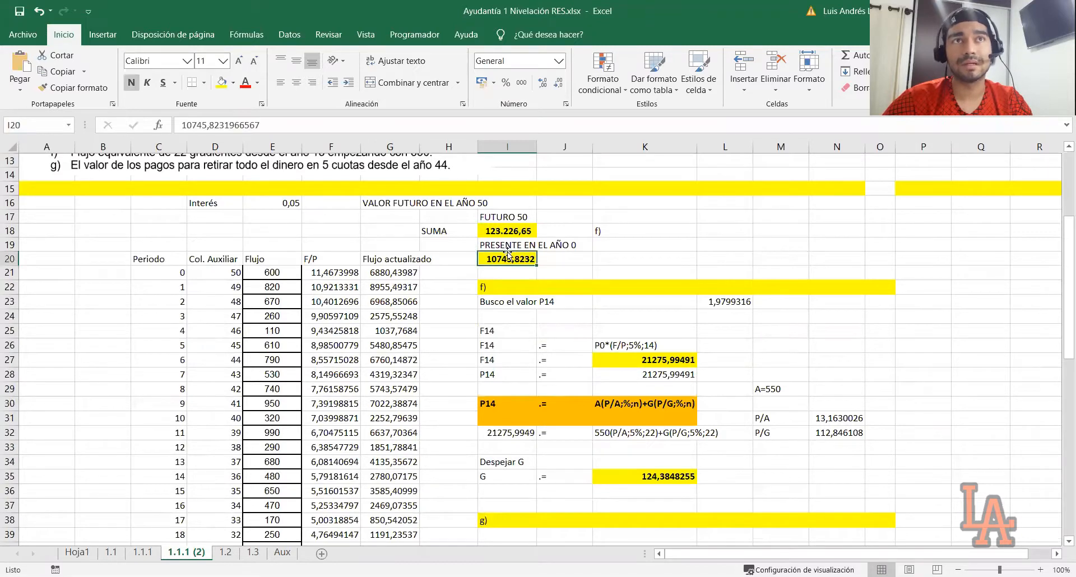
pyautogui.click(504, 230)
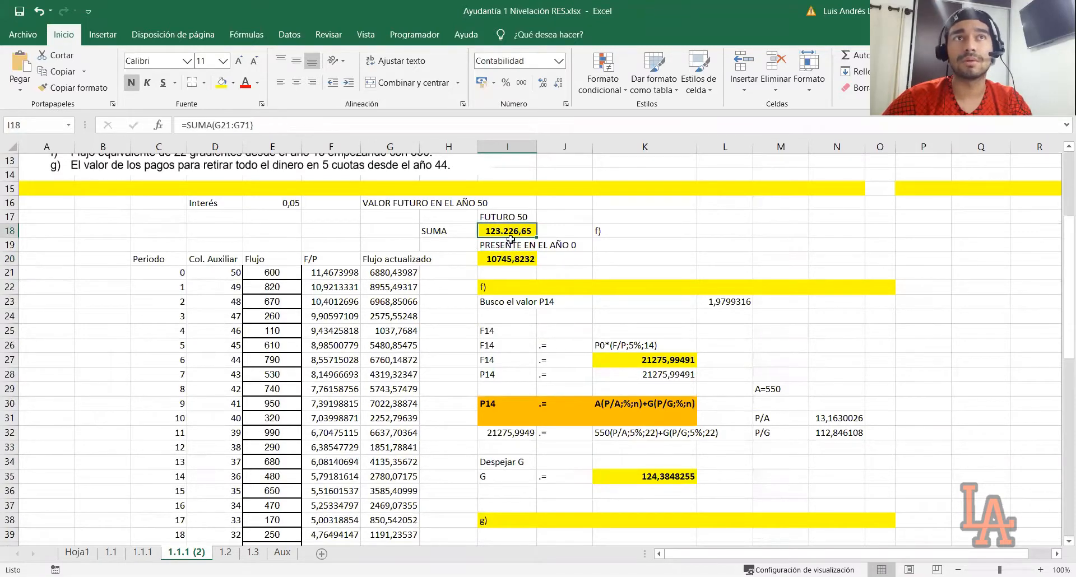
pyautogui.scroll(-2, 515, 378)
pyautogui.scroll(2, 515, 377)
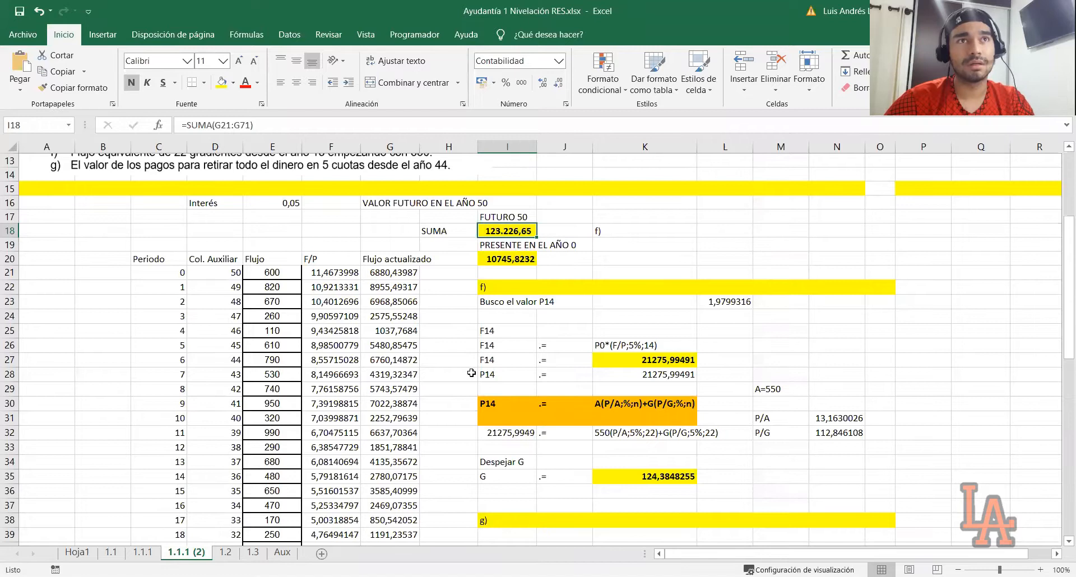
pyautogui.scroll(2, 471, 372)
pyautogui.scroll(2, 472, 372)
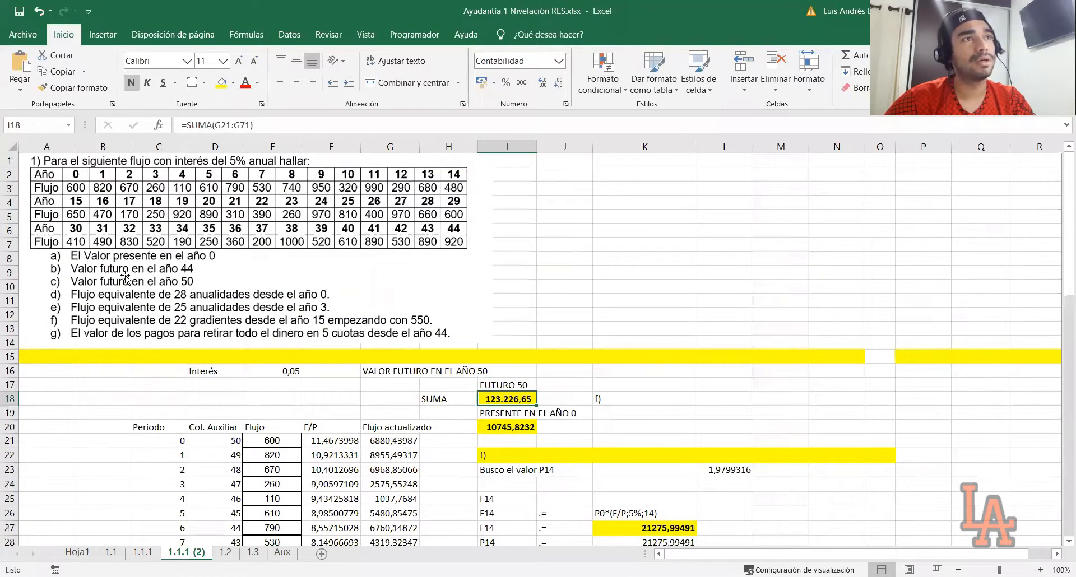
pyautogui.scroll(-4, 673, 437)
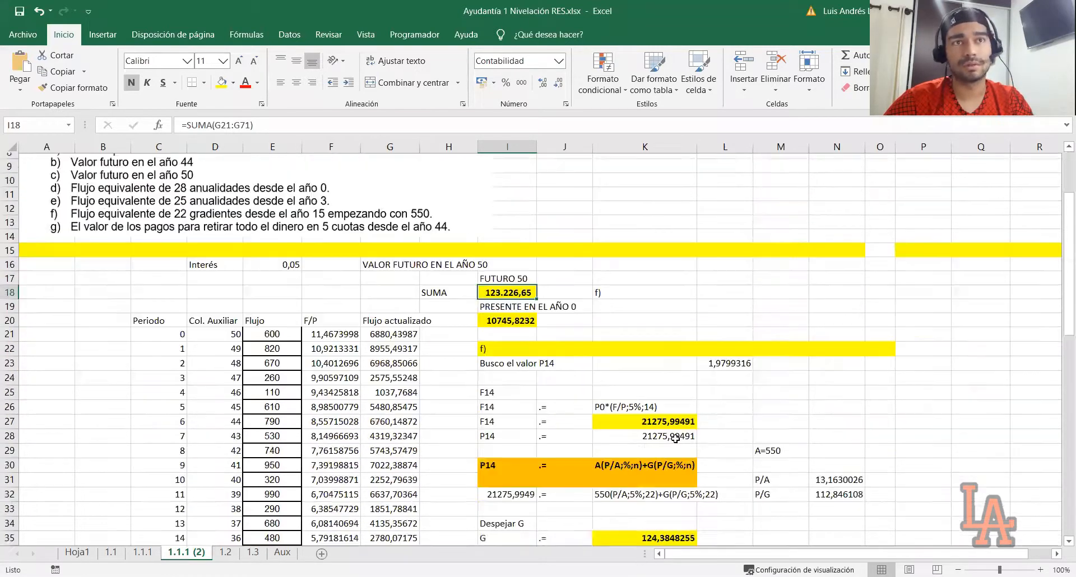
pyautogui.scroll(-2, 614, 452)
pyautogui.click(546, 468)
pyautogui.click(519, 471)
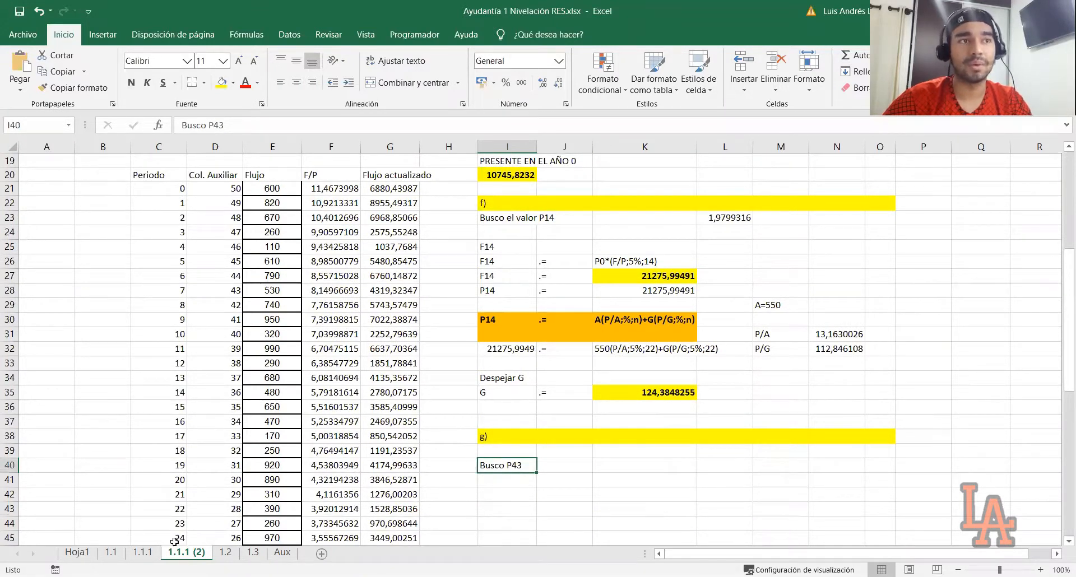
# Step: Find the year 44 future value on sheet 1.1 and copy its F44 result row, L22:N22
pyautogui.click(143, 553)
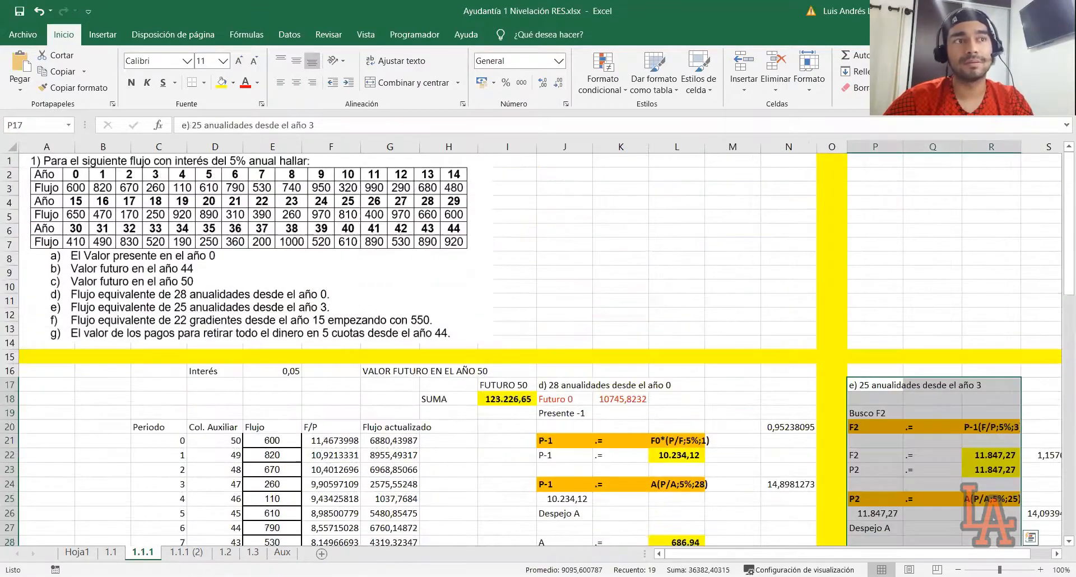
pyautogui.click(111, 553)
pyautogui.click(787, 471)
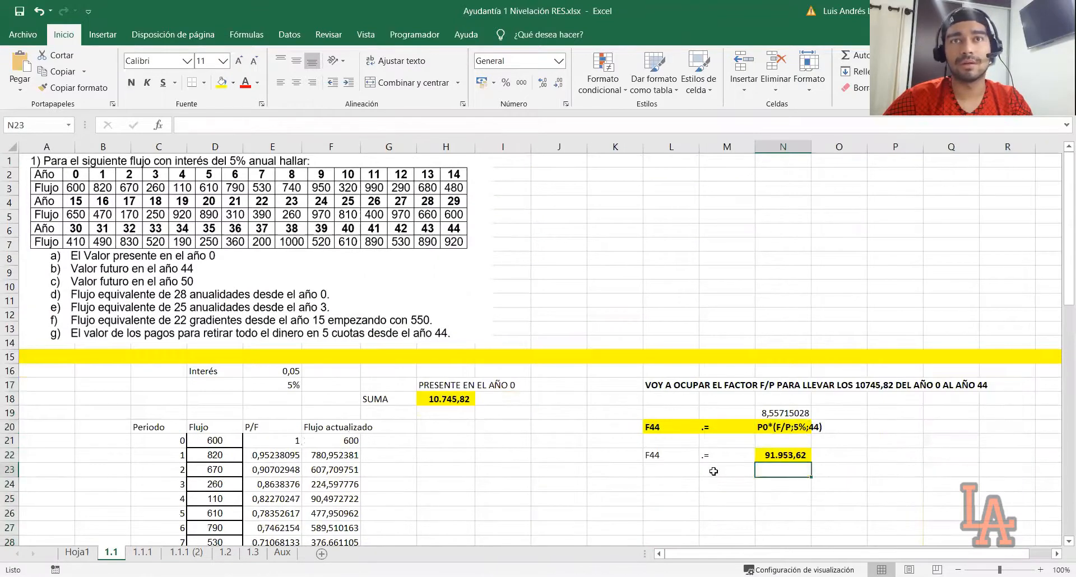
pyautogui.moveTo(661, 454); pyautogui.dragTo(774, 455)
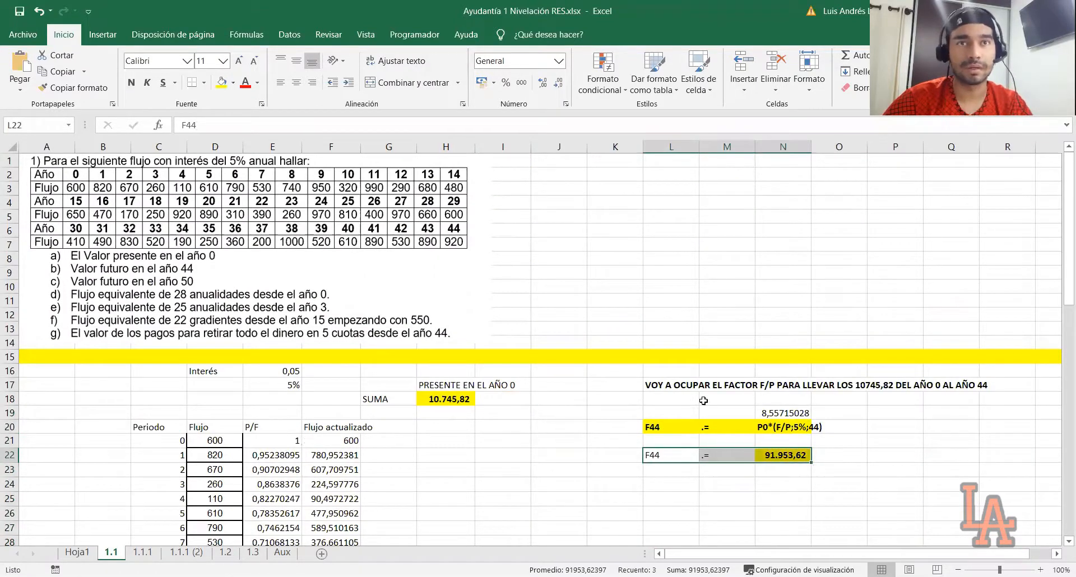
pyautogui.hotkey('ctrl', 'c')
# Step: Paste the F44 row at L40 on sheet 1.1.1 (2), with 91953,624 as a plain value in N40 highlighted in yellow
pyautogui.click(194, 553)
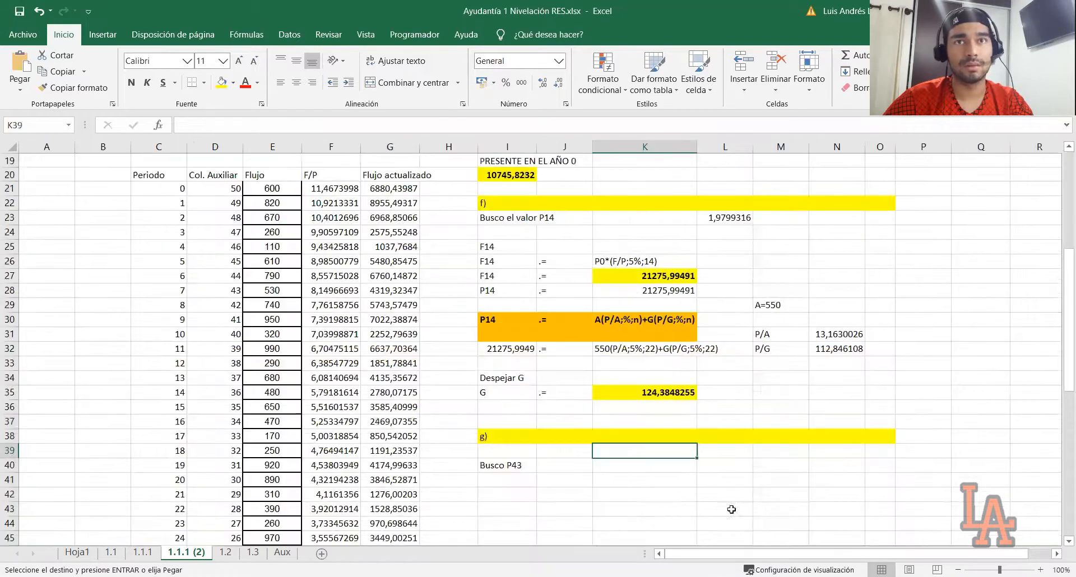
pyautogui.click(725, 469)
pyautogui.hotkey('ctrl', 'v')
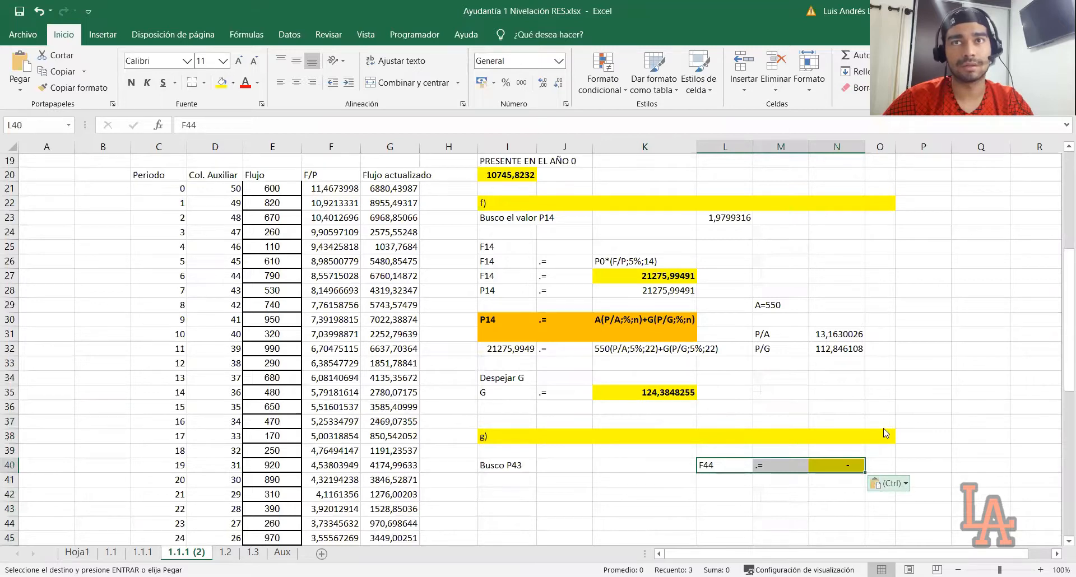
pyautogui.click(834, 467)
pyautogui.click(220, 87)
pyautogui.click(921, 451)
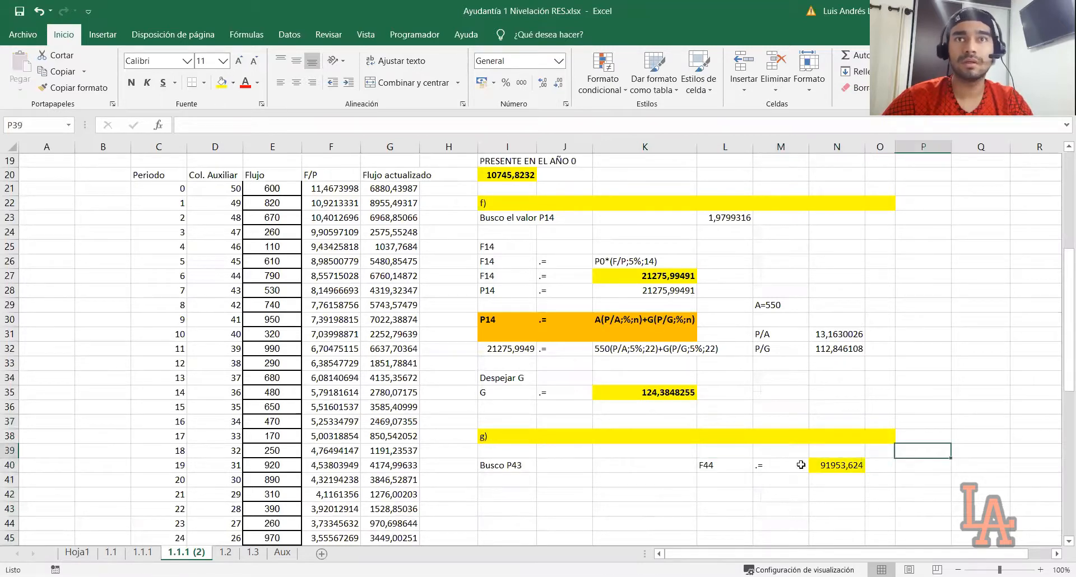
# Step: Check the pasted F44 entry and enter "P43" in I42 and ".=" in J42
pyautogui.click(567, 469)
pyautogui.click(703, 468)
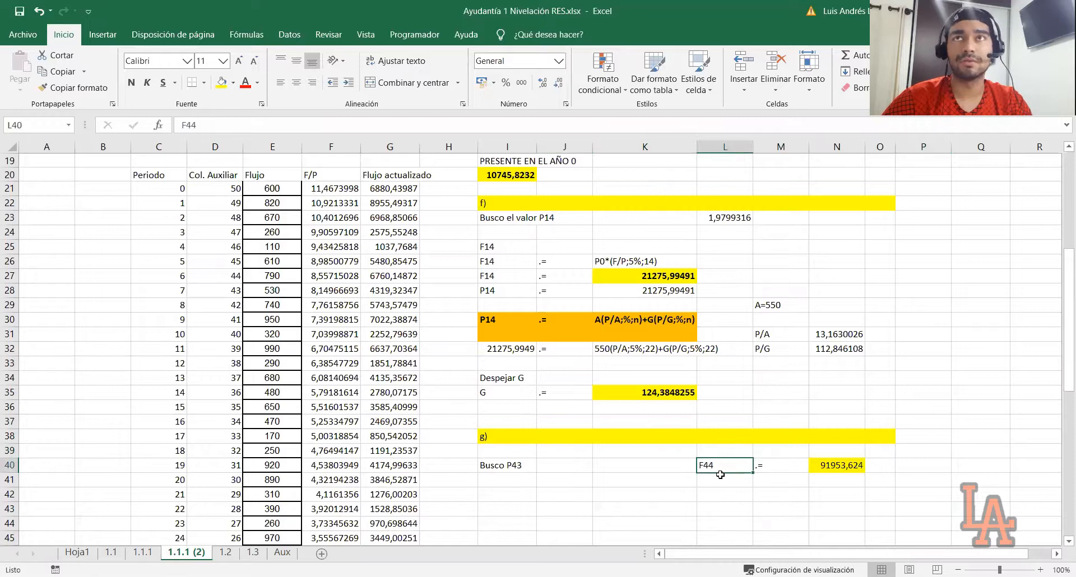
pyautogui.click(831, 465)
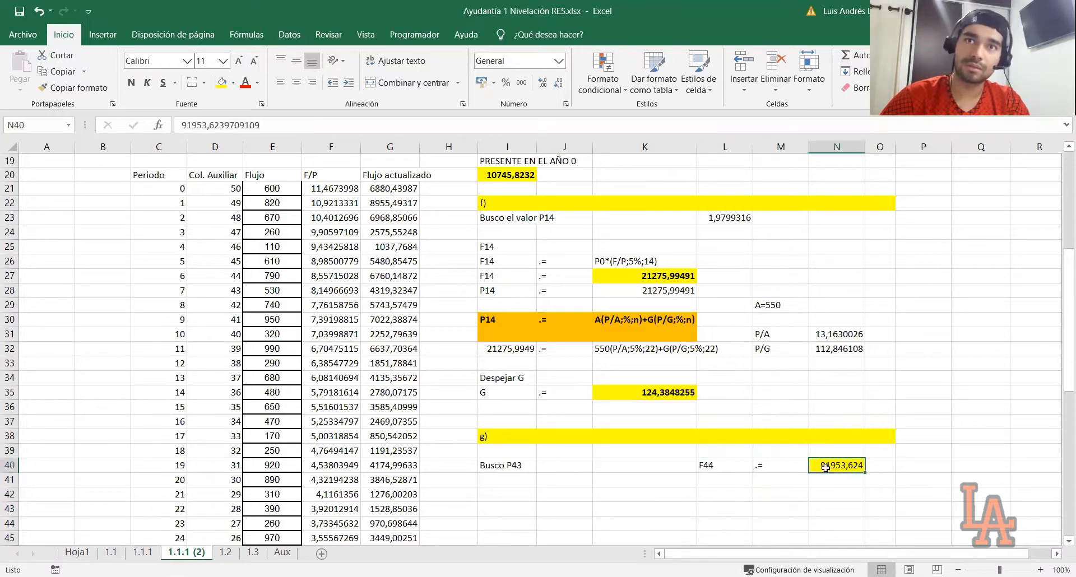
pyautogui.click(518, 471)
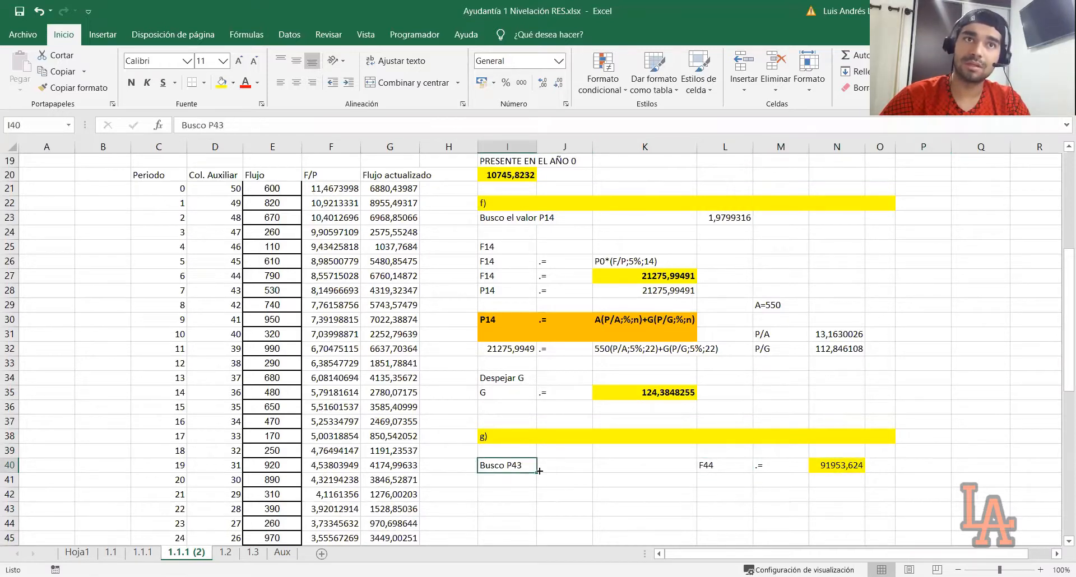
pyautogui.click(520, 493)
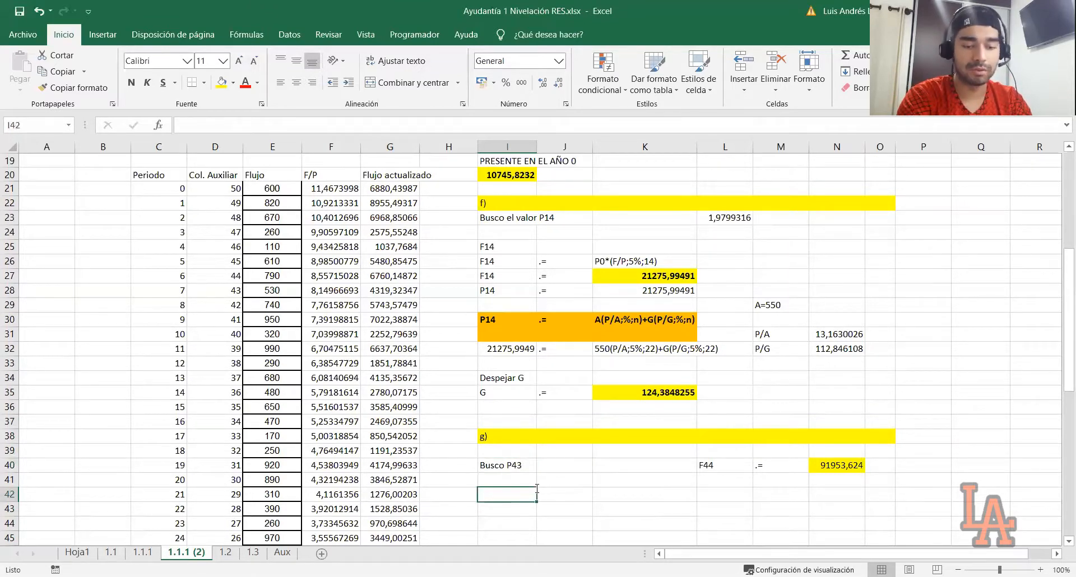
pyautogui.write('P43')
pyautogui.press('Tab')
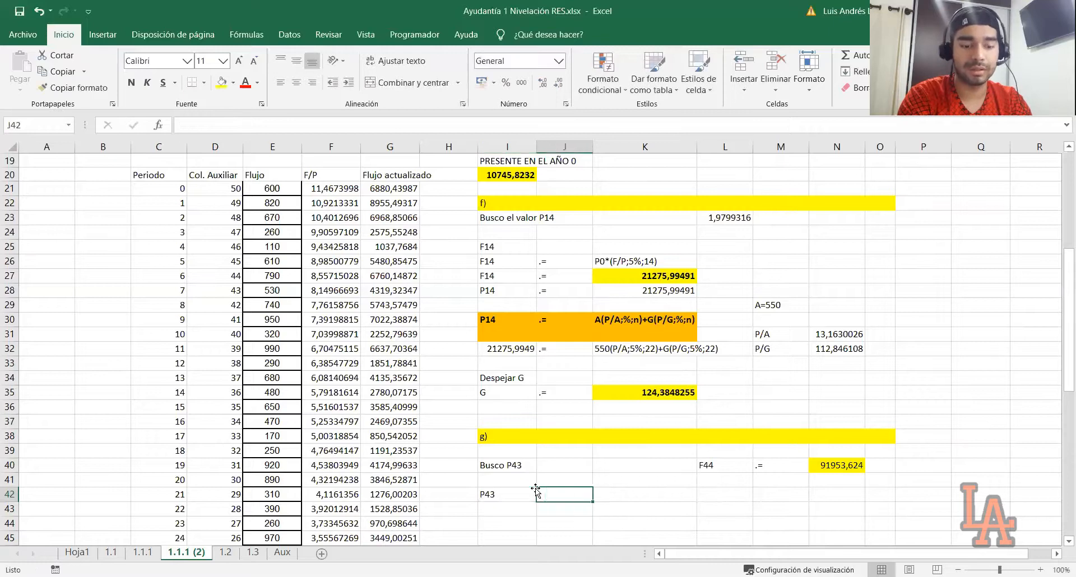
pyautogui.write('.=')
pyautogui.press('Tab')
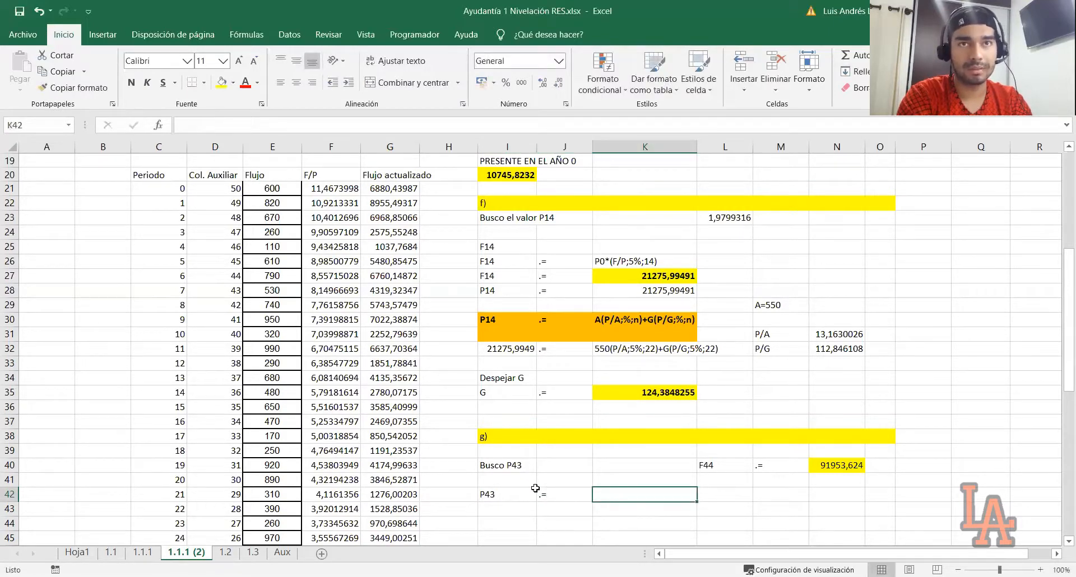
# Step: Enter the expression "F44*(P/F;5%;1)" for P43 in K42, checking the exercise statement for the interest rate
pyautogui.write('F44*(P/F;')
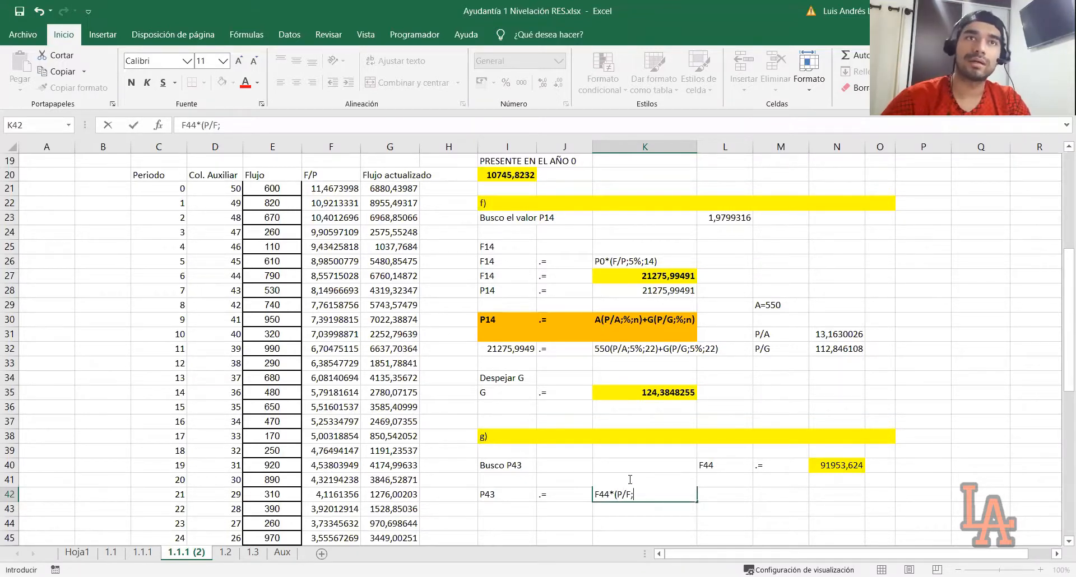
pyautogui.scroll(6, 630, 480)
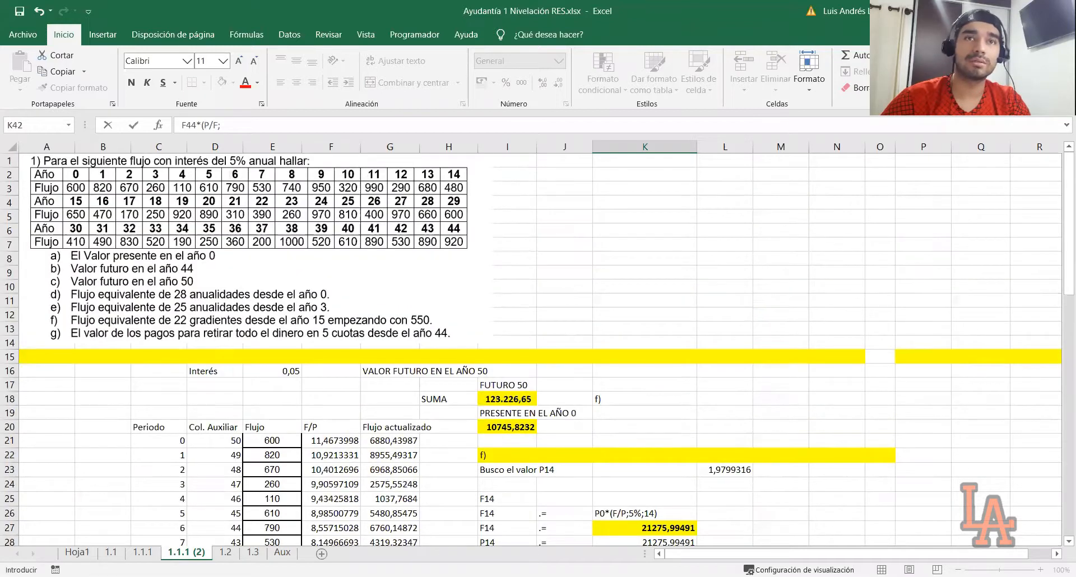
pyautogui.scroll(-6, 684, 468)
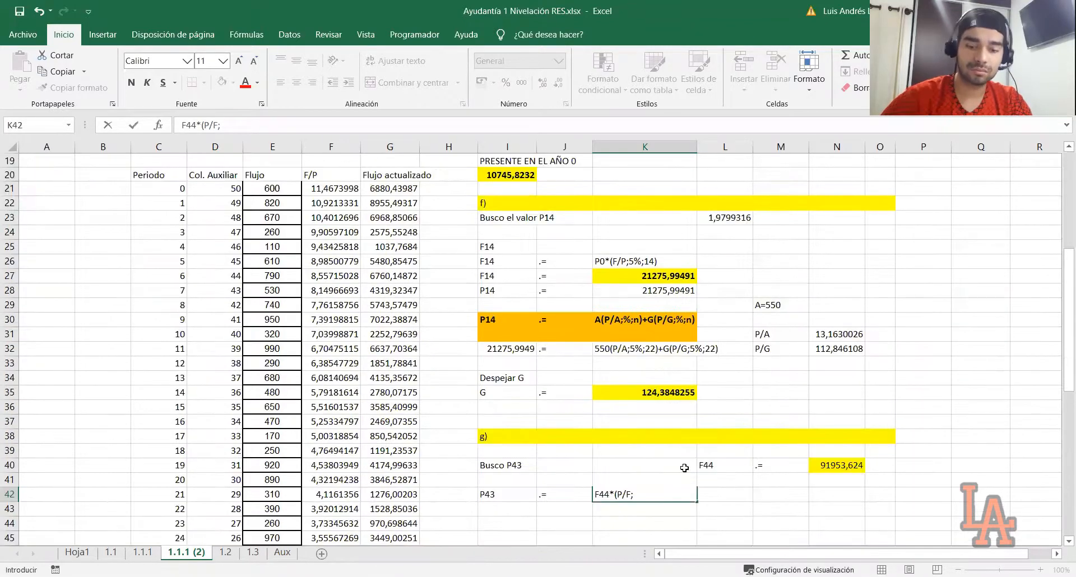
pyautogui.write('%;1')
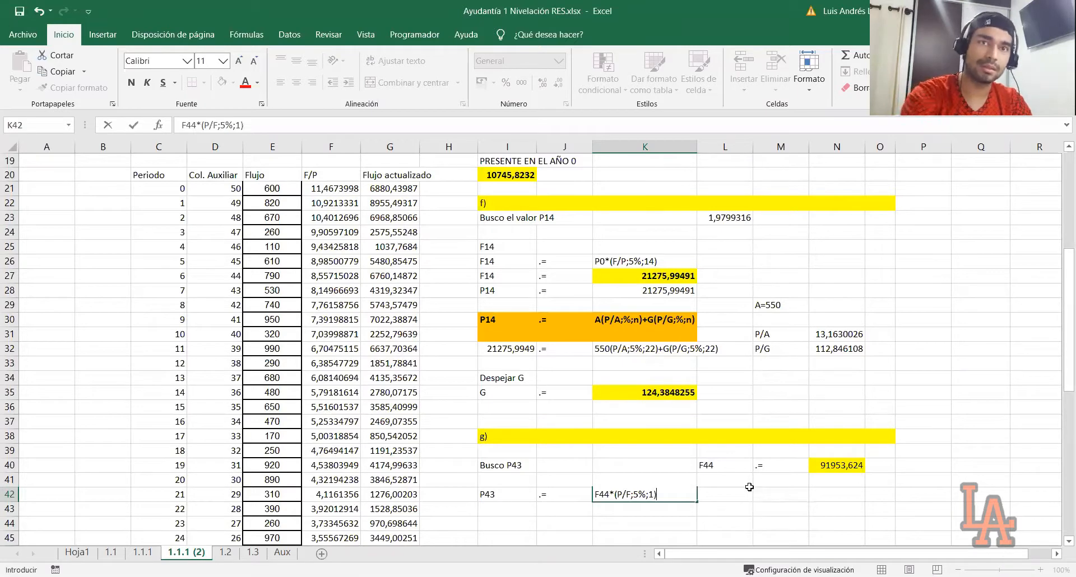
pyautogui.press('Return')
# Step: Highlight the P43 equation in I42:K42 with an orange fill and bold text
pyautogui.click(521, 508)
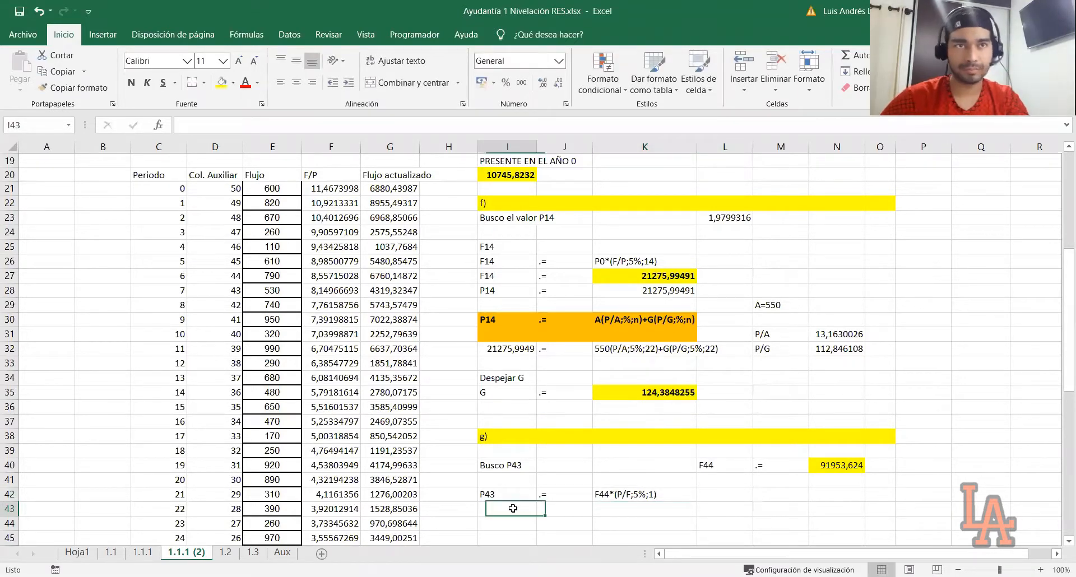
pyautogui.moveTo(499, 499); pyautogui.dragTo(639, 497)
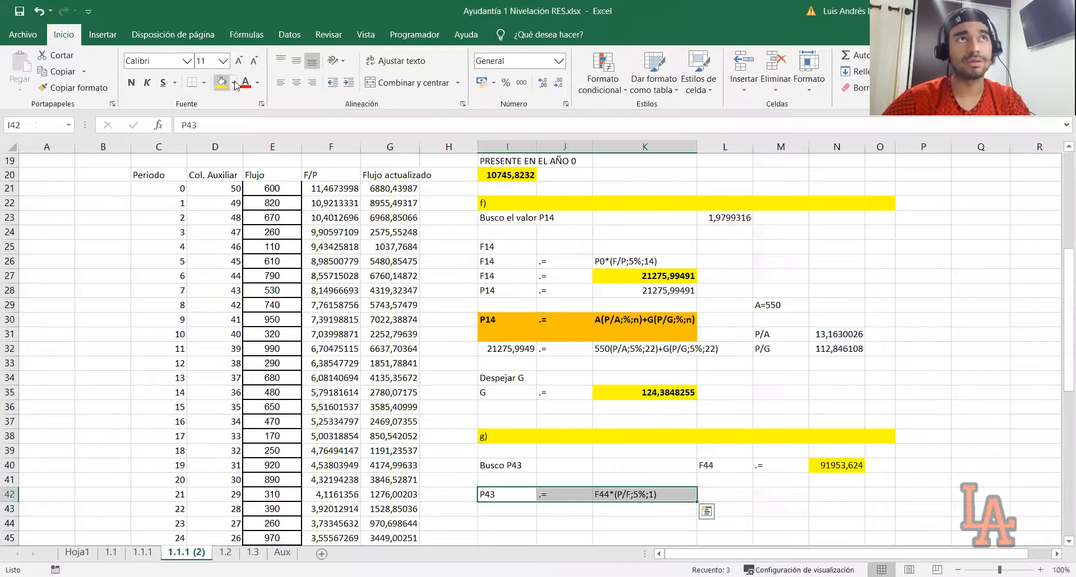
pyautogui.click(234, 83)
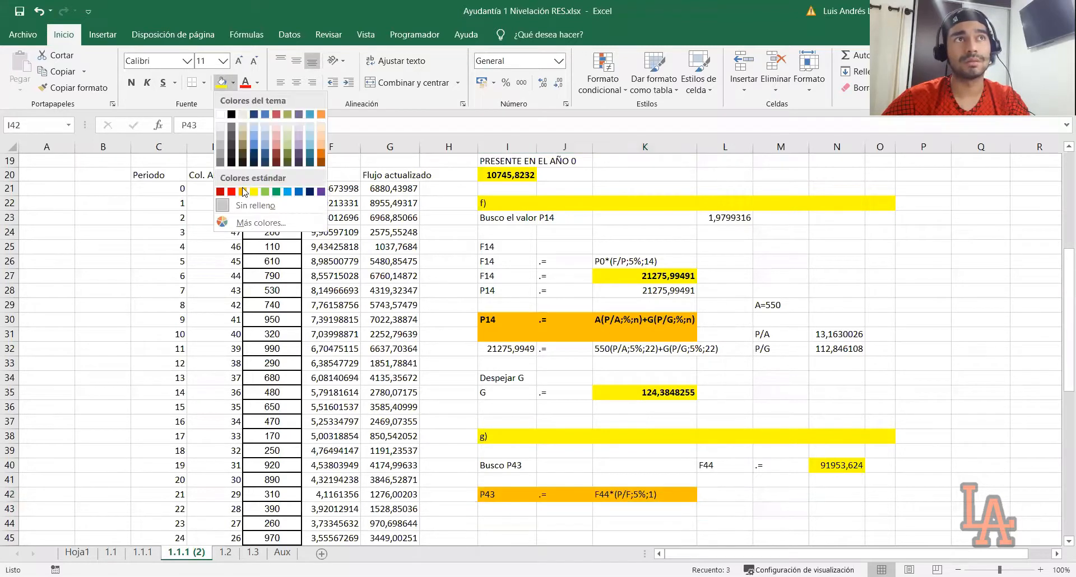
pyautogui.click(243, 191)
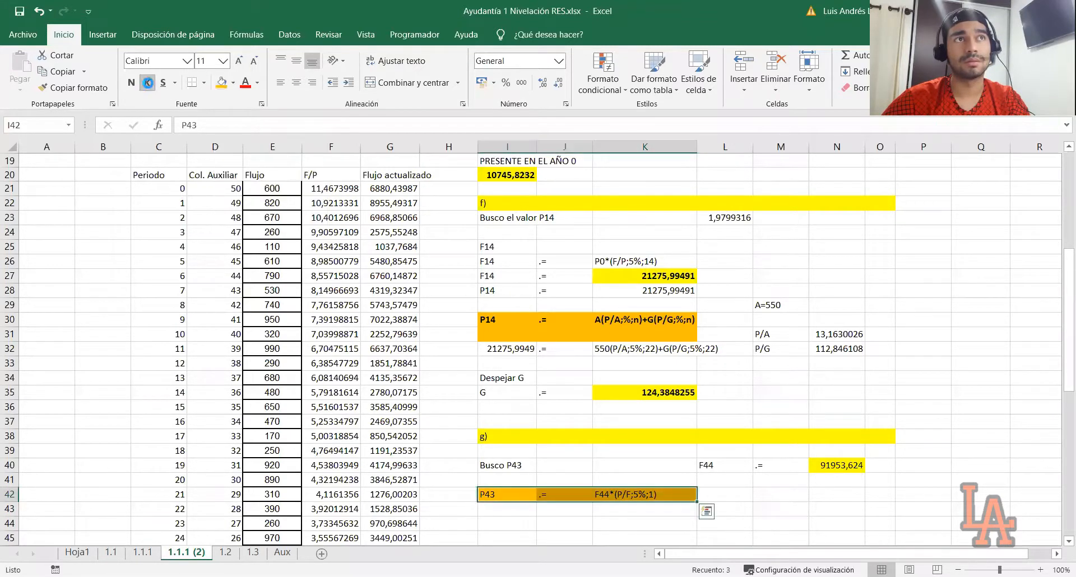
pyautogui.click(134, 84)
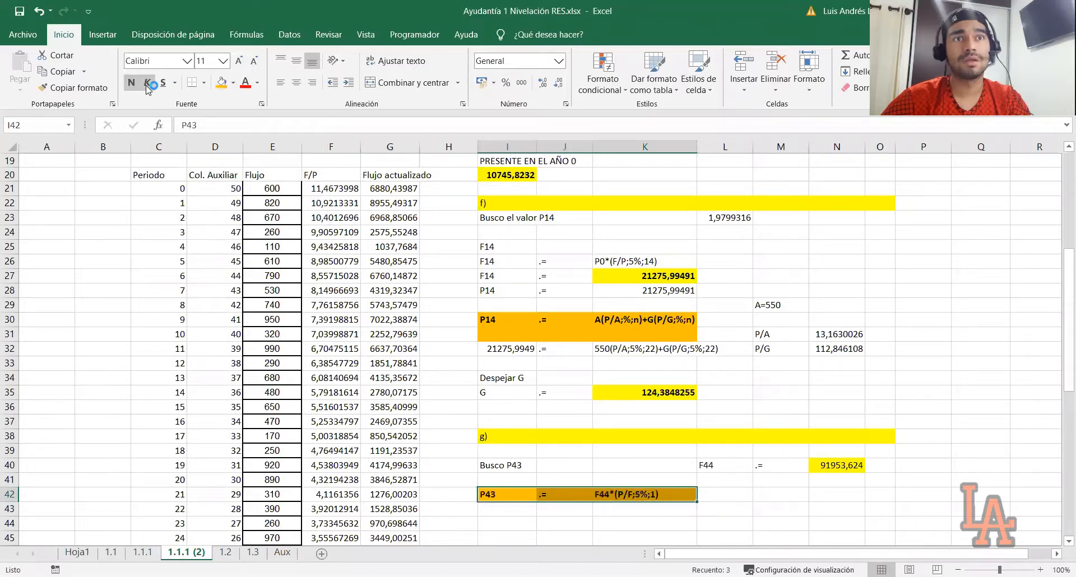
# Step: Begin the P43 result row with "P43" in I43 and ".=" in J43
pyautogui.press('Down')
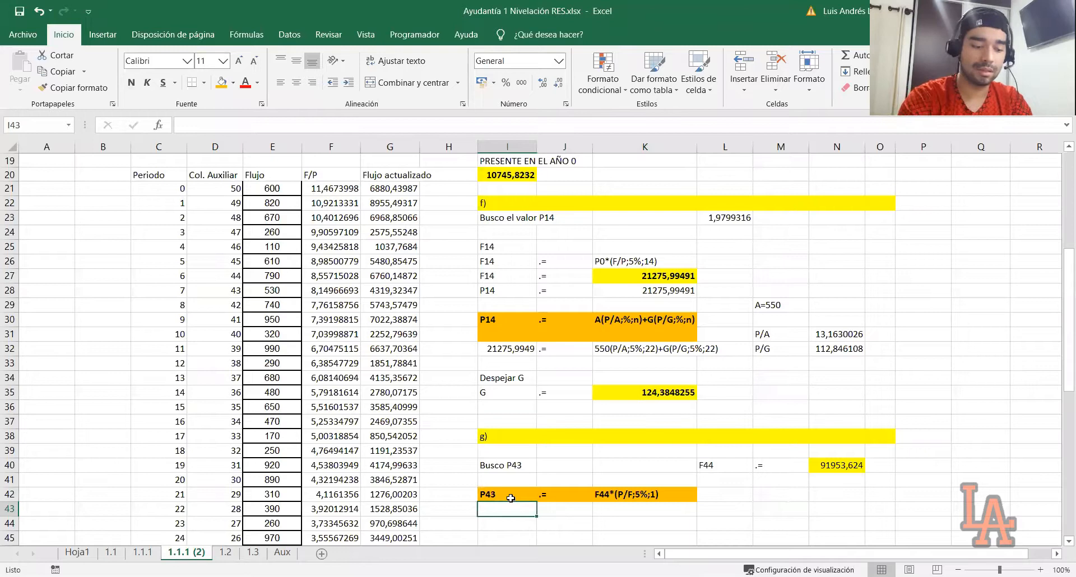
pyautogui.write('P43')
pyautogui.press('Tab')
pyautogui.write('.=')
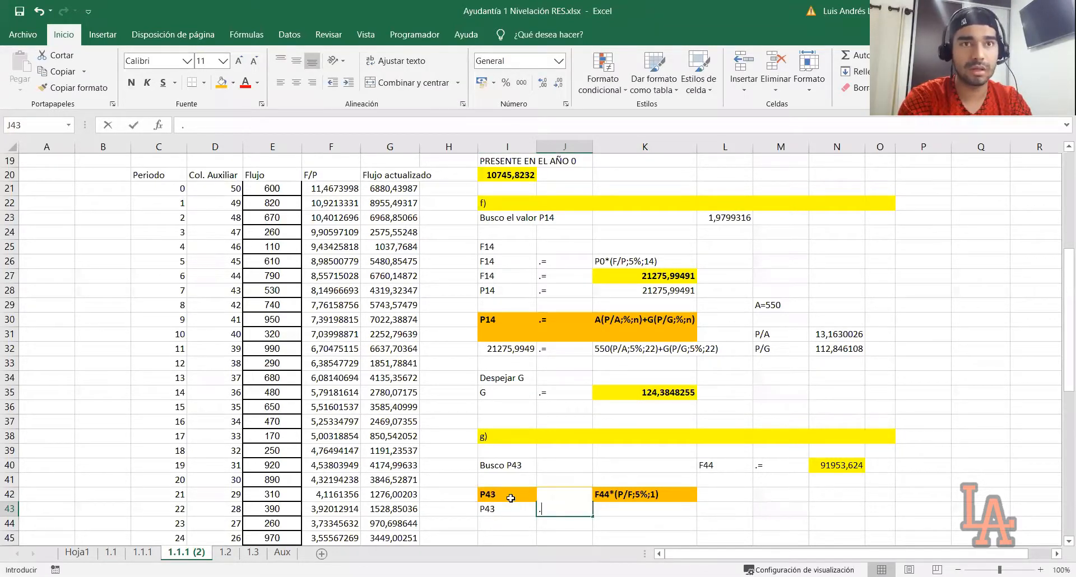
pyautogui.press('Tab')
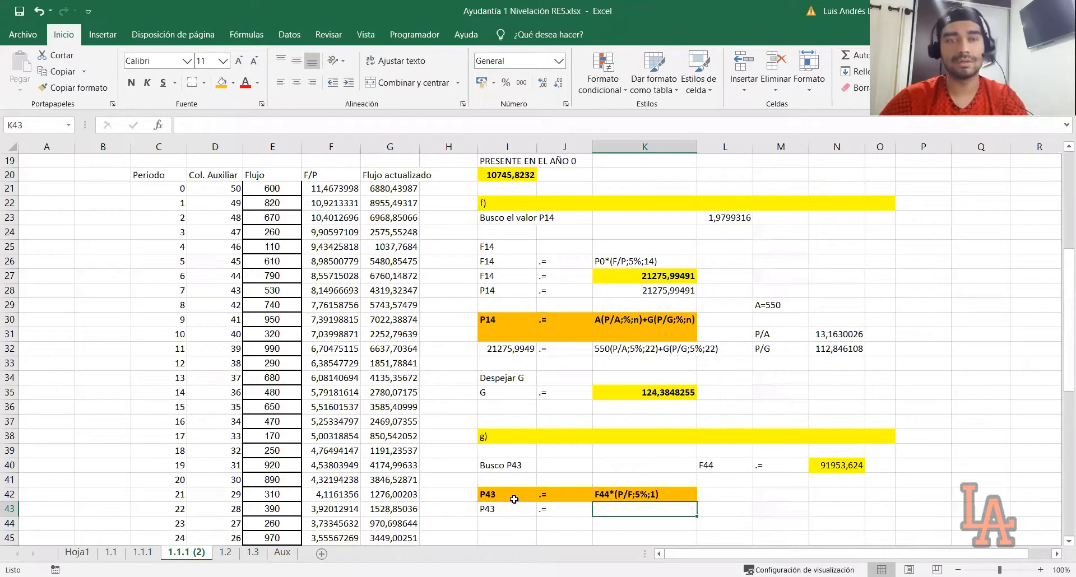
# Step: Set n to 1 in the factor calculator on Hoja1 and copy the P/F factor from C10
pyautogui.click(835, 465)
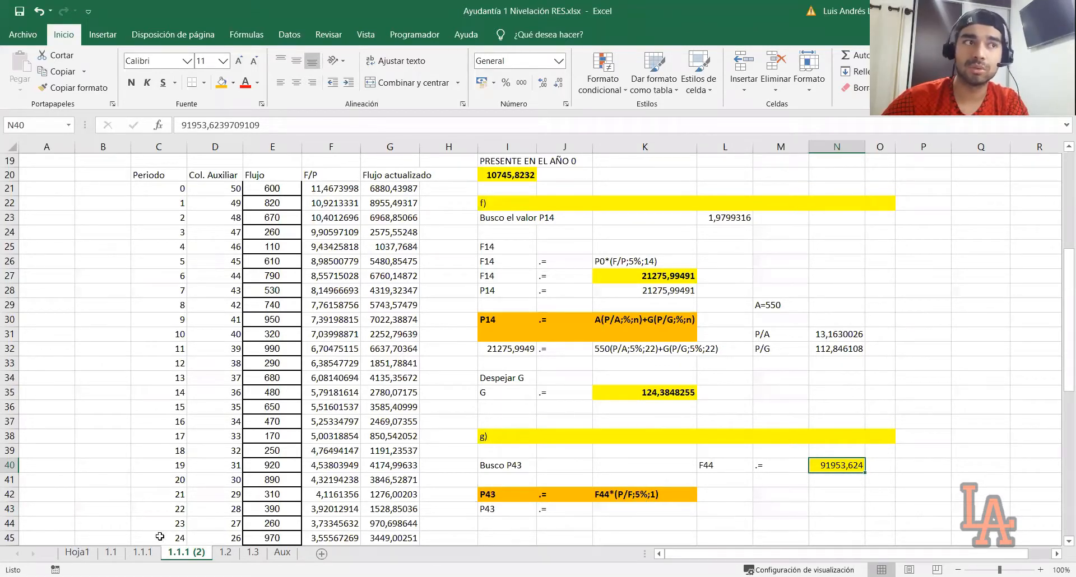
pyautogui.click(77, 552)
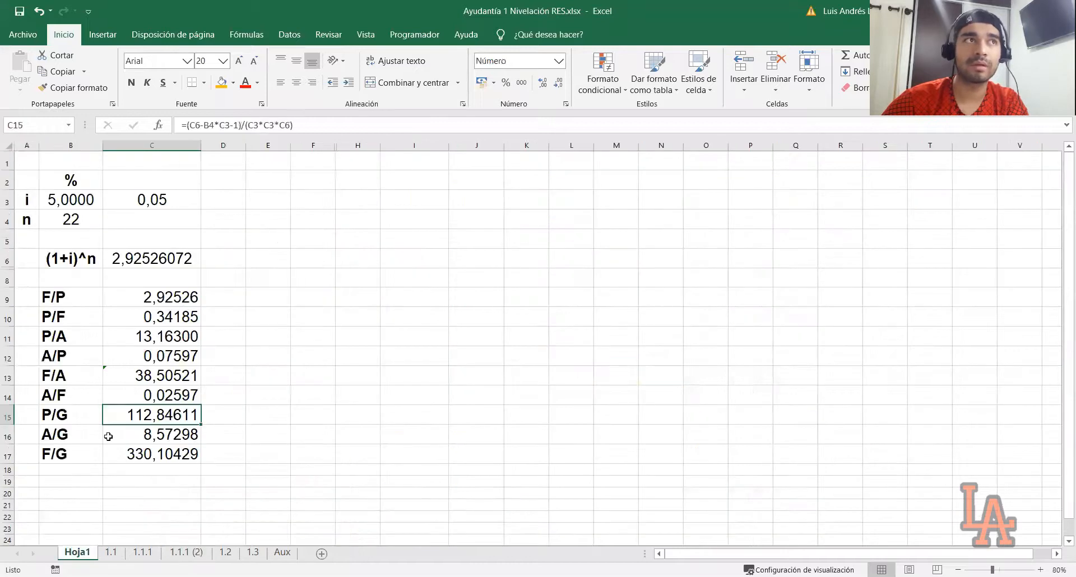
pyautogui.click(81, 198)
pyautogui.click(69, 214)
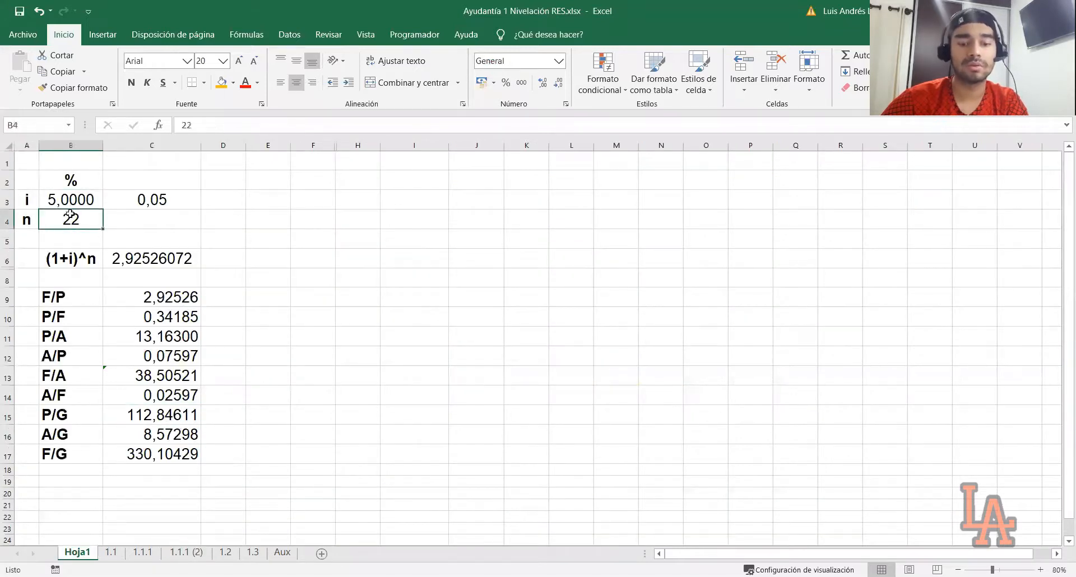
pyautogui.write('1')
pyautogui.press('Return')
pyautogui.click(64, 316)
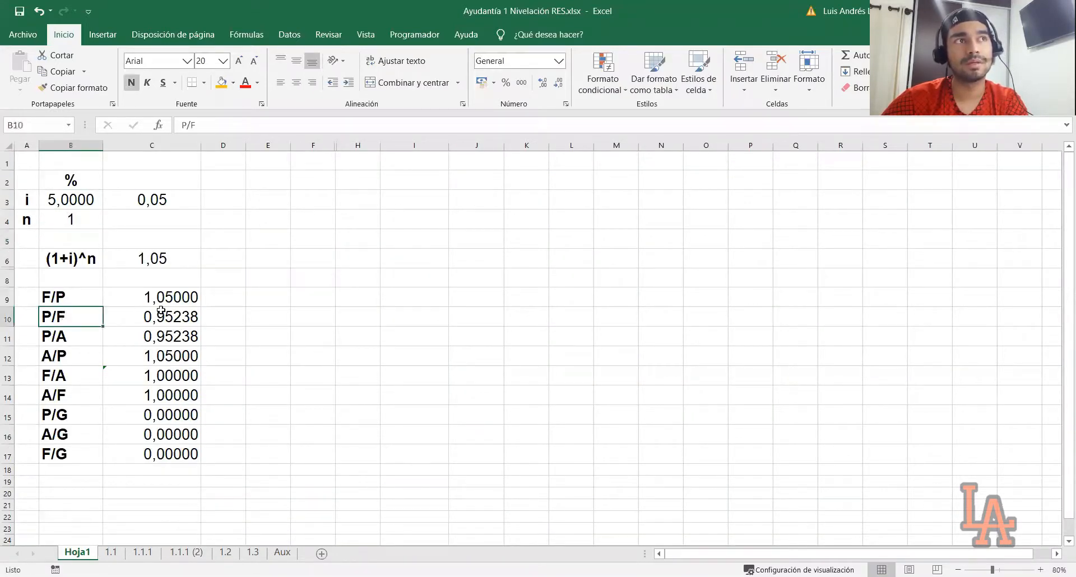
pyautogui.click(170, 313)
pyautogui.hotkey('ctrl', 'c')
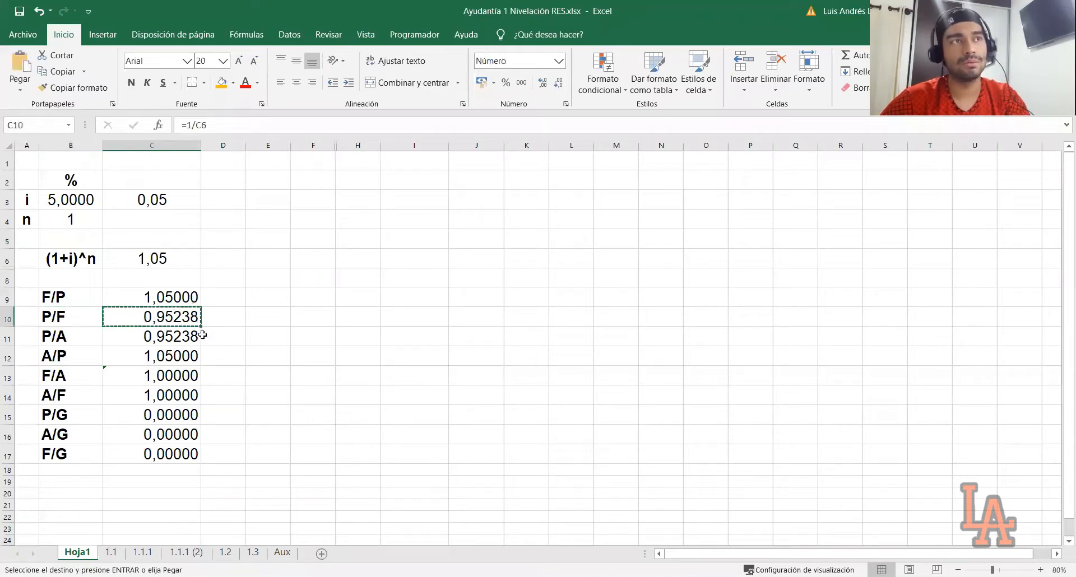
# Step: Paste the P/F factor as a plain value in N42 of sheet 1.1.1 (2) and label it "P/F" in M42
pyautogui.click(196, 553)
pyautogui.click(852, 496)
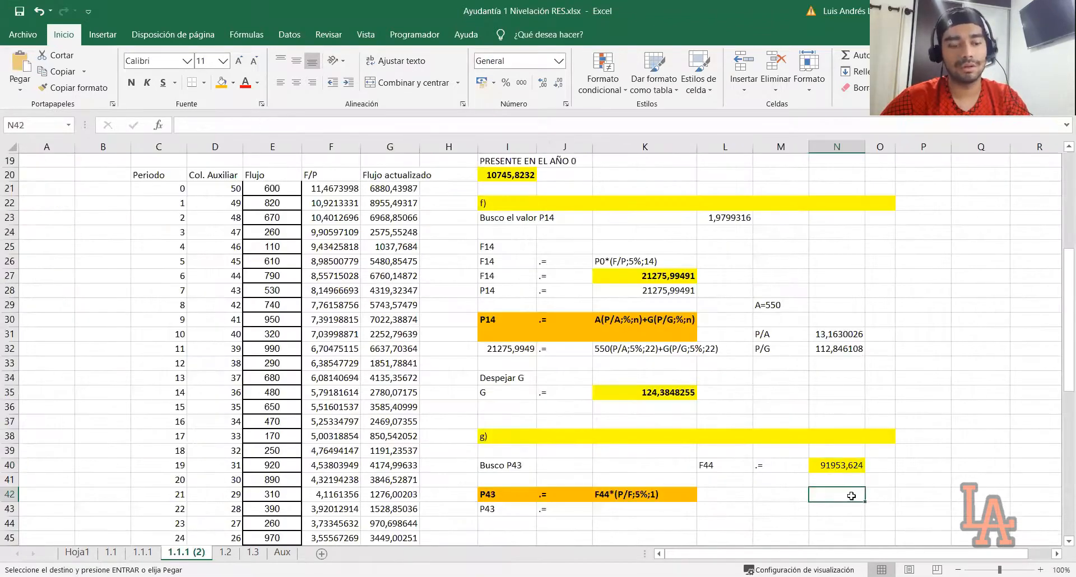
pyautogui.hotkey('ctrl', 'v')
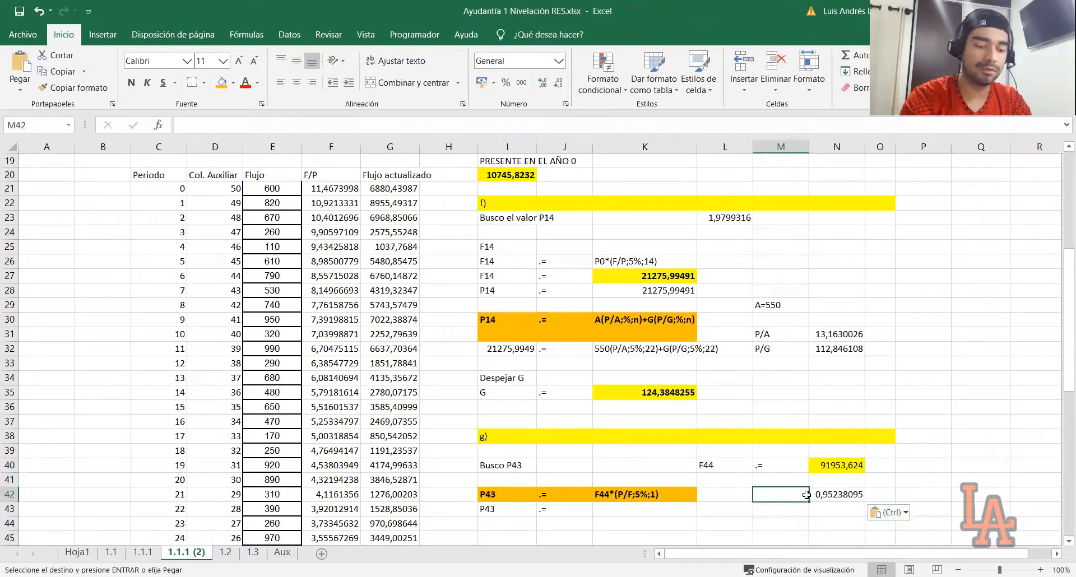
pyautogui.write('P/F')
pyautogui.press('Return')
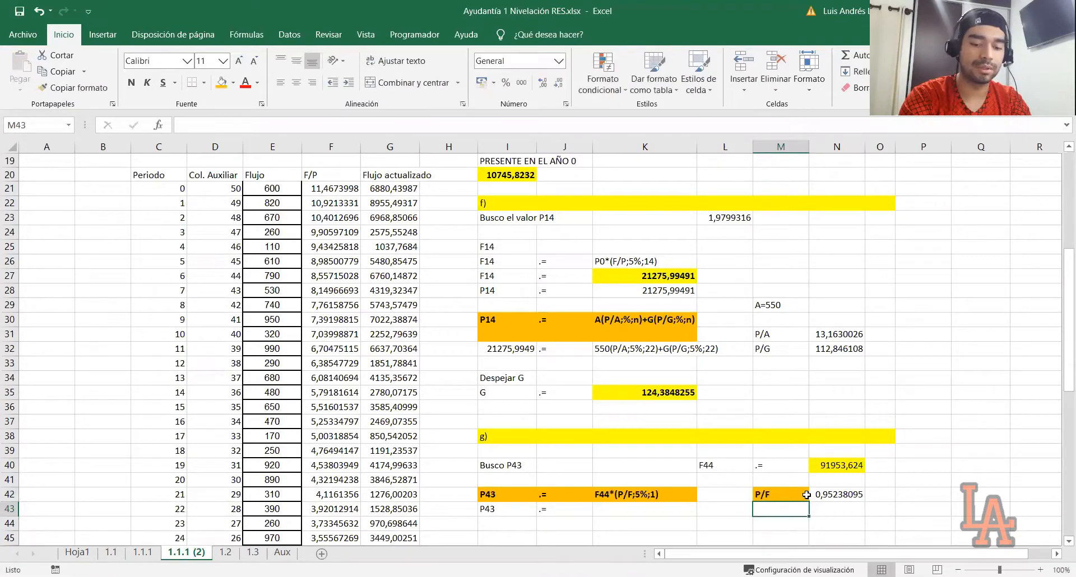
# Step: Calculate P43 in K43 with the formula =N40*N42
pyautogui.scroll(-2, 842, 456)
pyautogui.click(611, 429)
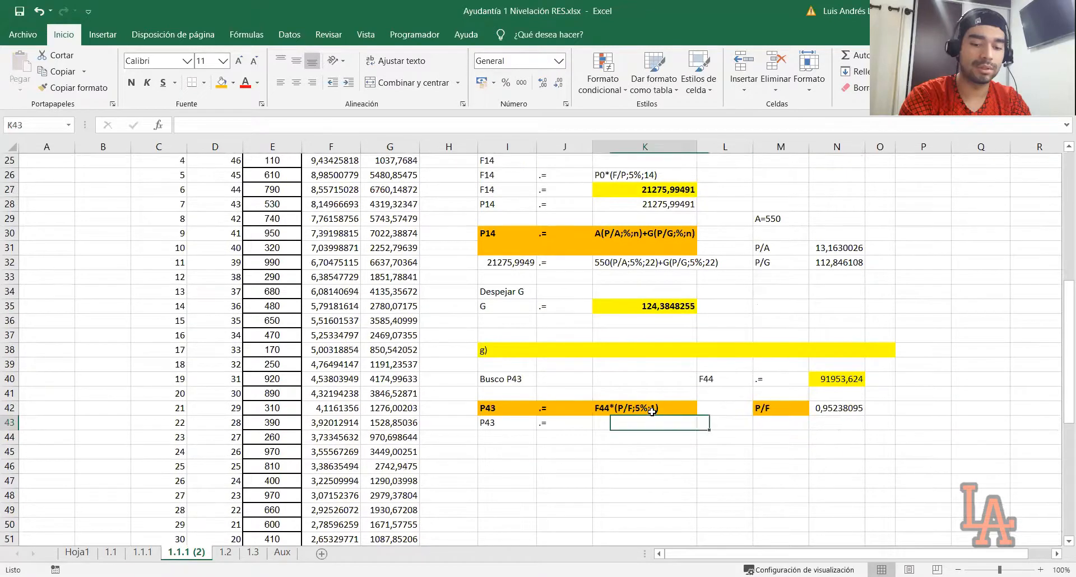
pyautogui.write('=')
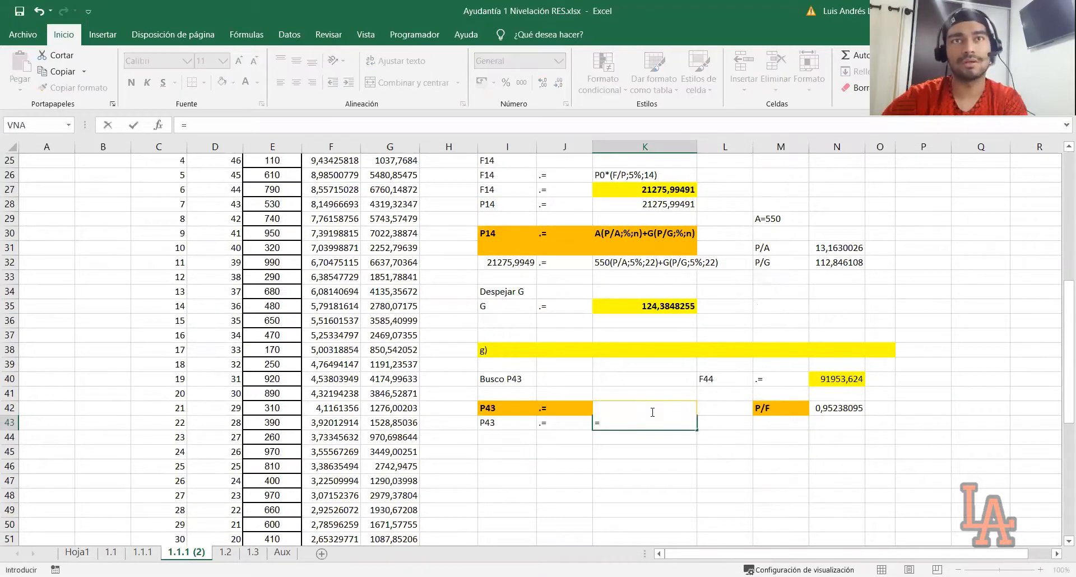
pyautogui.click(835, 379)
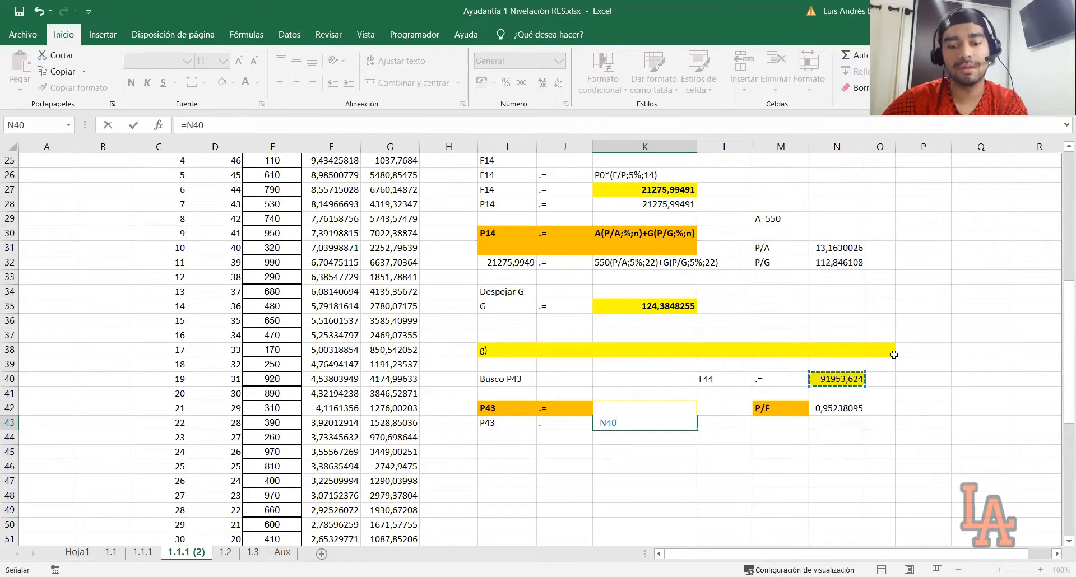
pyautogui.write('*')
pyautogui.click(849, 408)
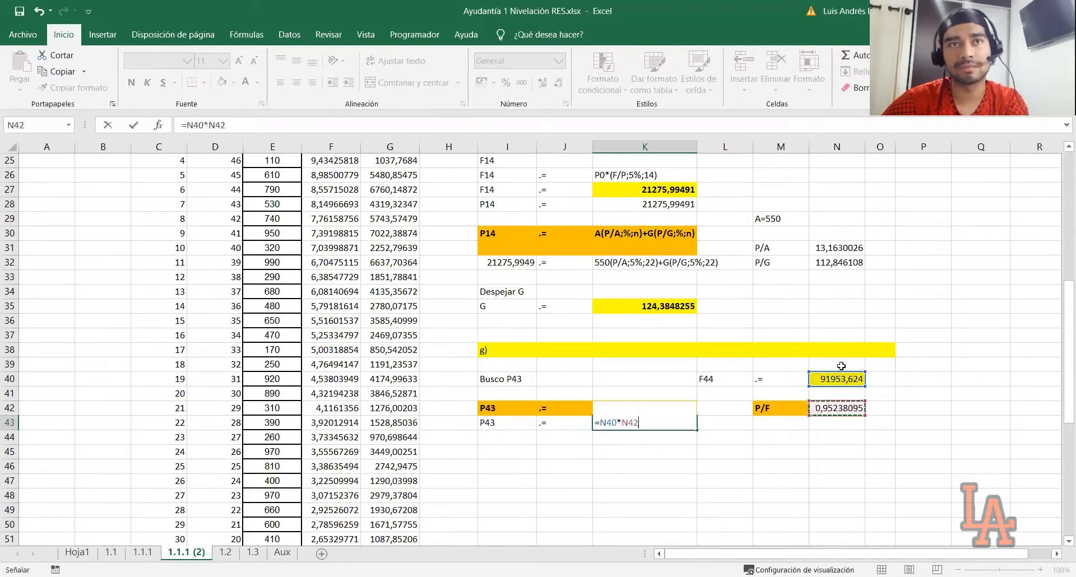
pyautogui.press('Return')
# Step: Format the P43 result in K43 with the thousands style, a yellow fill and bold text
pyautogui.click(661, 425)
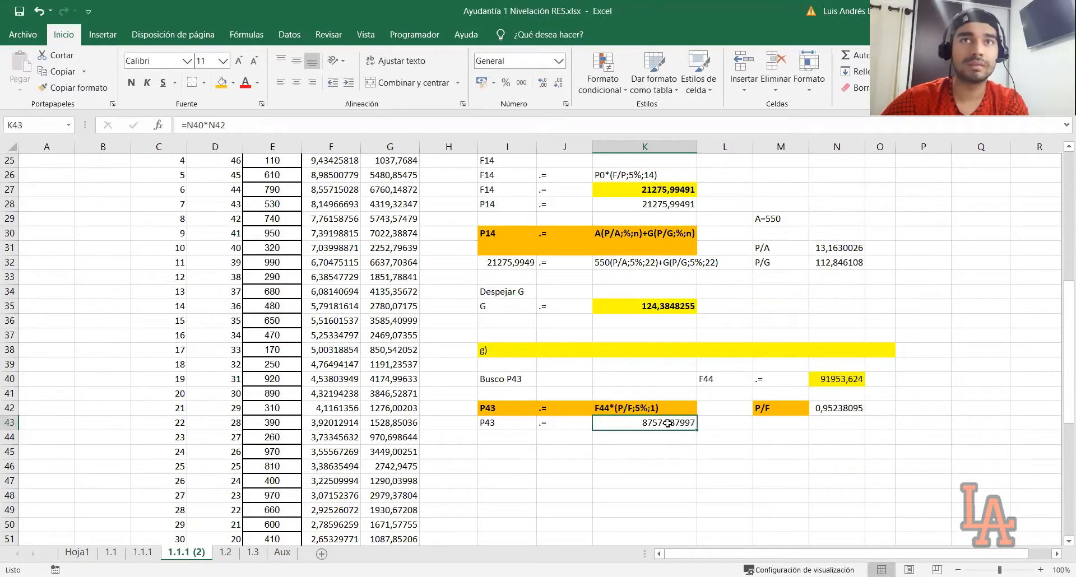
pyautogui.click(520, 84)
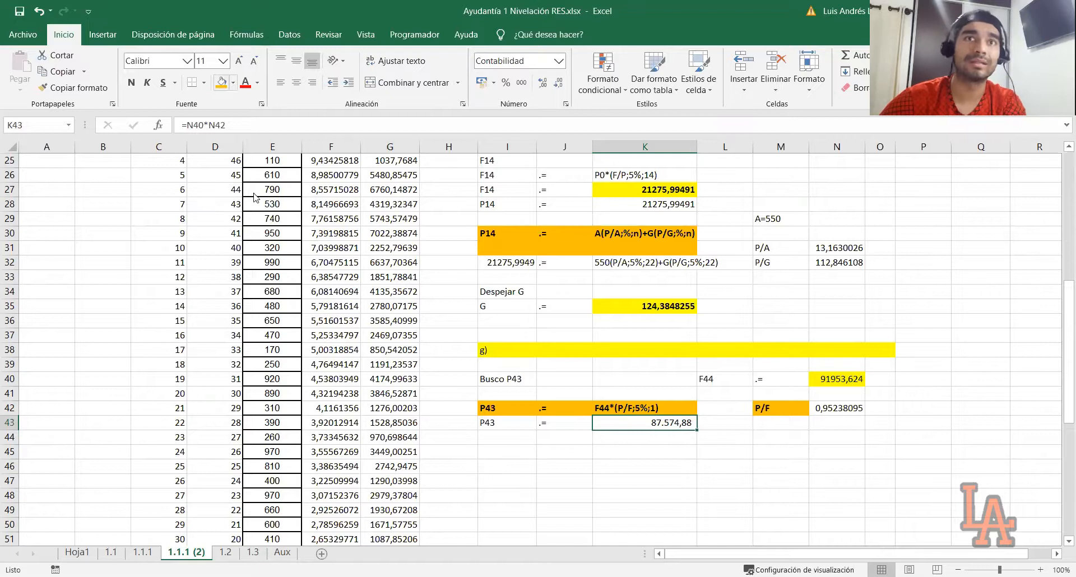
pyautogui.click(227, 84)
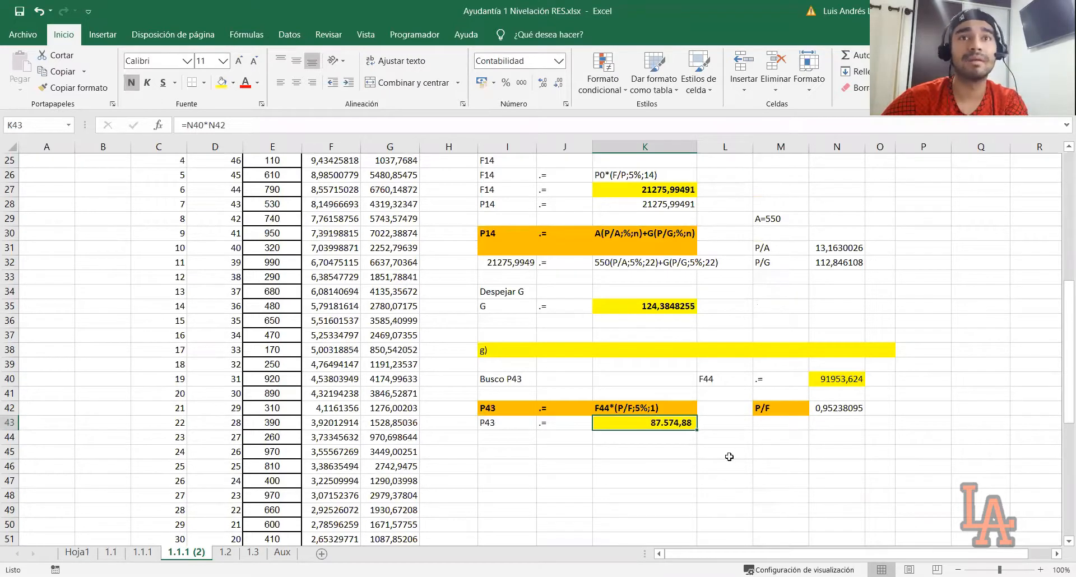
# Step: Make the F44 value in N40 bold with the thousands style, and check the P/F factor and the P43 result
pyautogui.click(831, 380)
pyautogui.click(131, 83)
pyautogui.click(522, 83)
pyautogui.click(837, 408)
pyautogui.moveTo(830, 415); pyautogui.dragTo(648, 429)
pyautogui.click(648, 426)
pyautogui.click(522, 418)
pyautogui.click(640, 424)
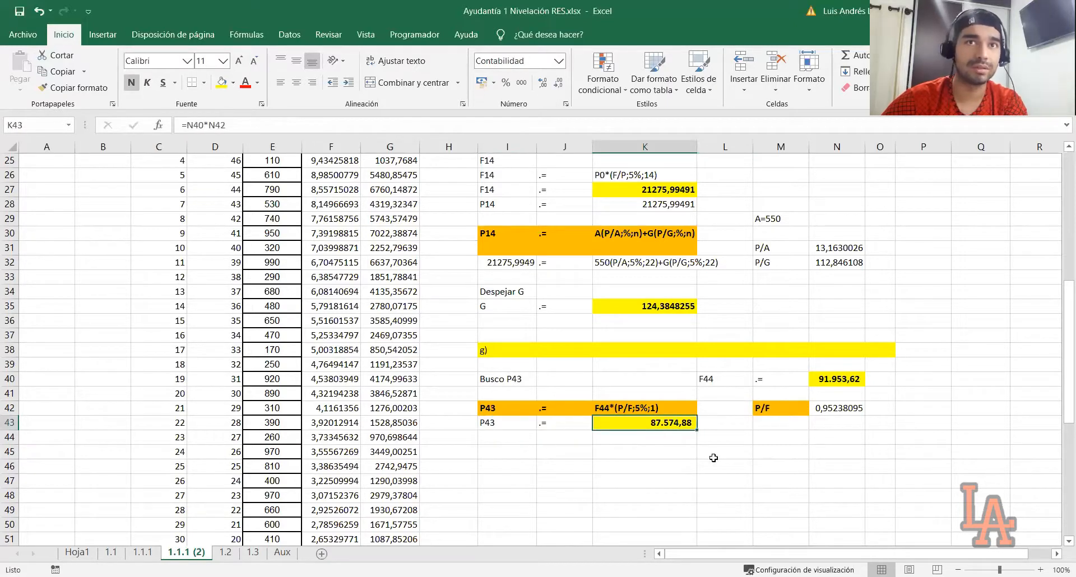
# Step: Review the P14 annuity formula in part f and the wording of part g in the exercise statement
pyautogui.click(566, 466)
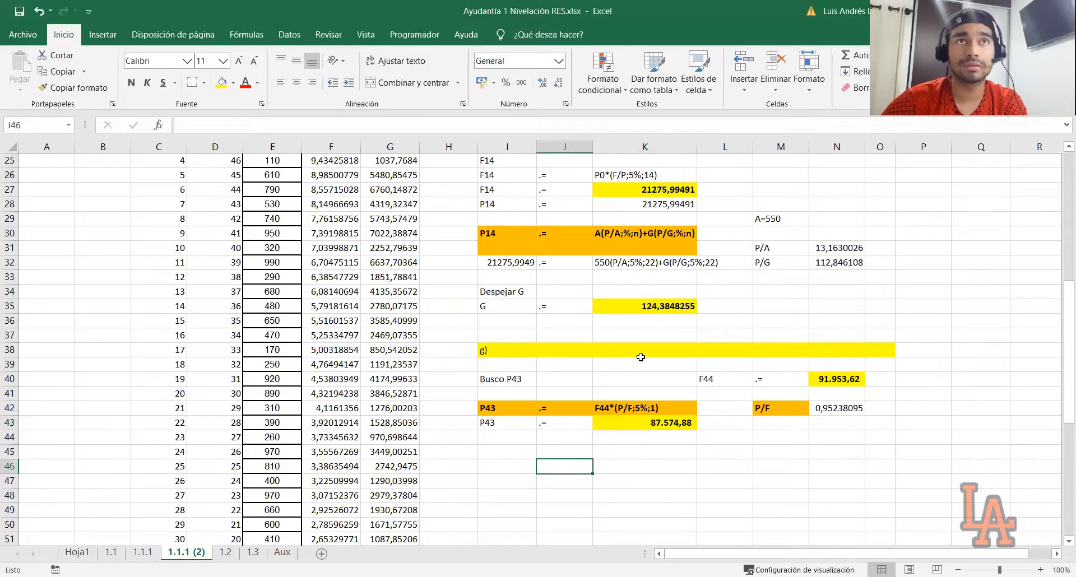
pyautogui.scroll(2, 518, 316)
pyautogui.moveTo(517, 315); pyautogui.dragTo(654, 315)
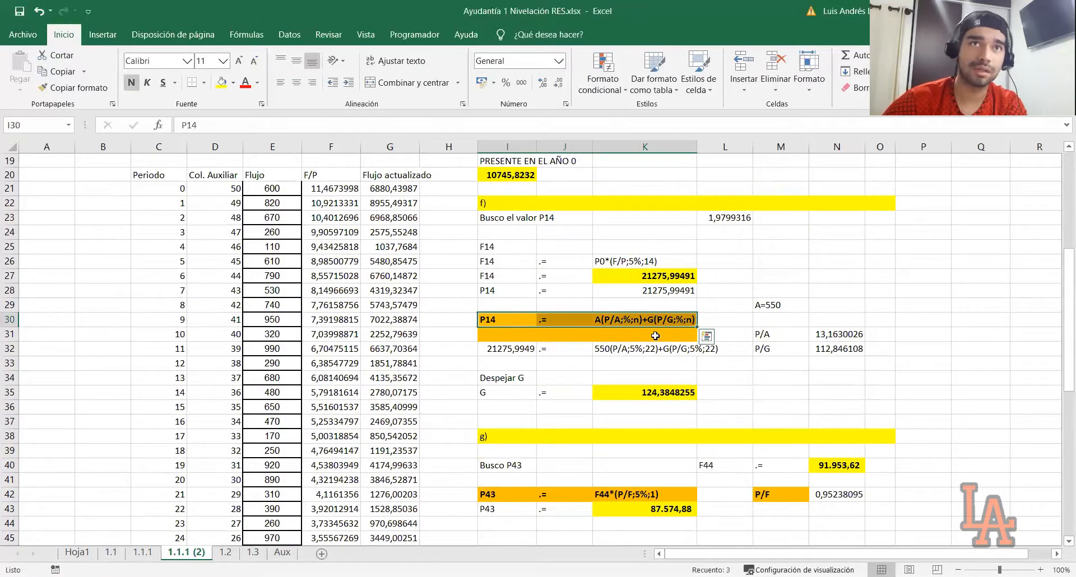
pyautogui.scroll(-2, 648, 348)
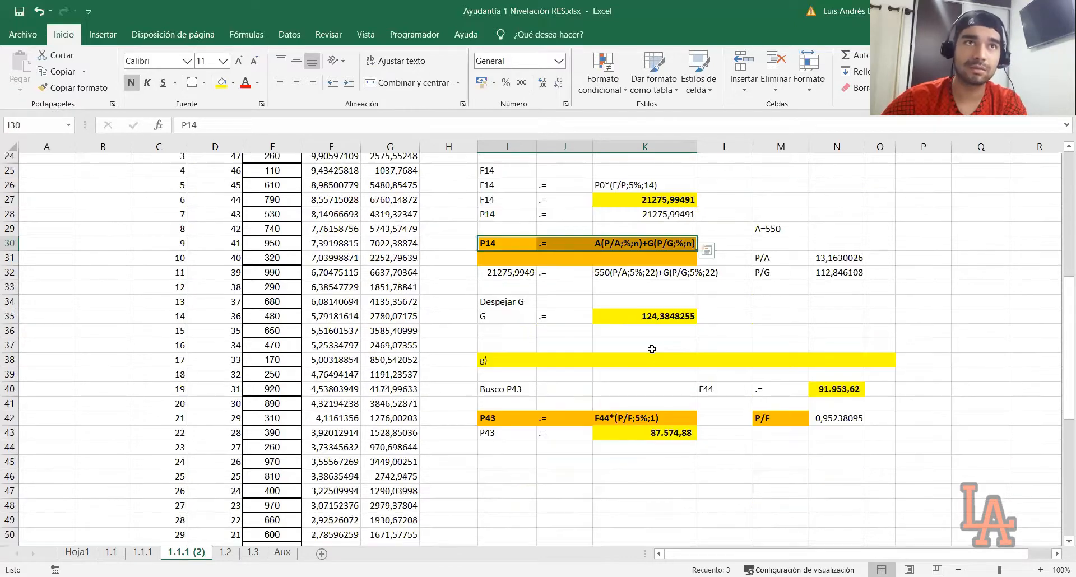
pyautogui.scroll(7, 601, 386)
pyautogui.scroll(1, 602, 385)
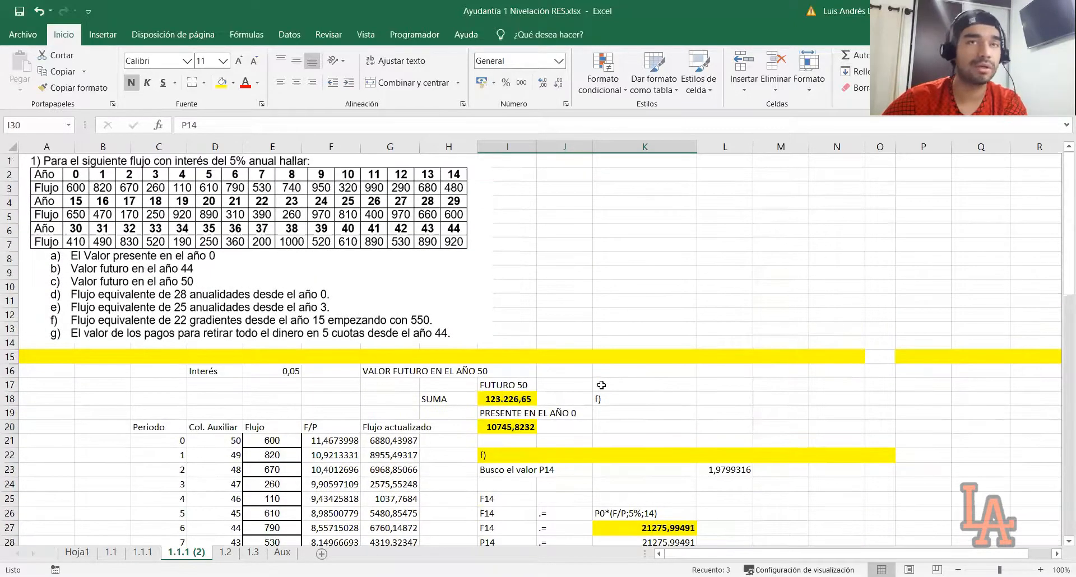
pyautogui.scroll(-10, 601, 385)
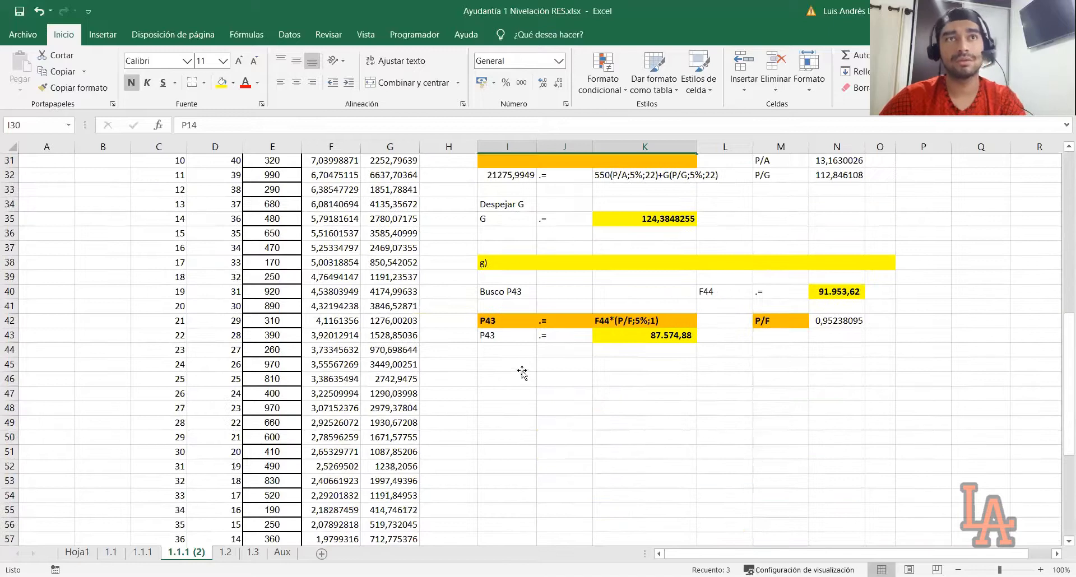
# Step: Write the equation P43 .= A(P/A;5%;5) across I46:K46, below the P43 result
pyautogui.click(522, 375)
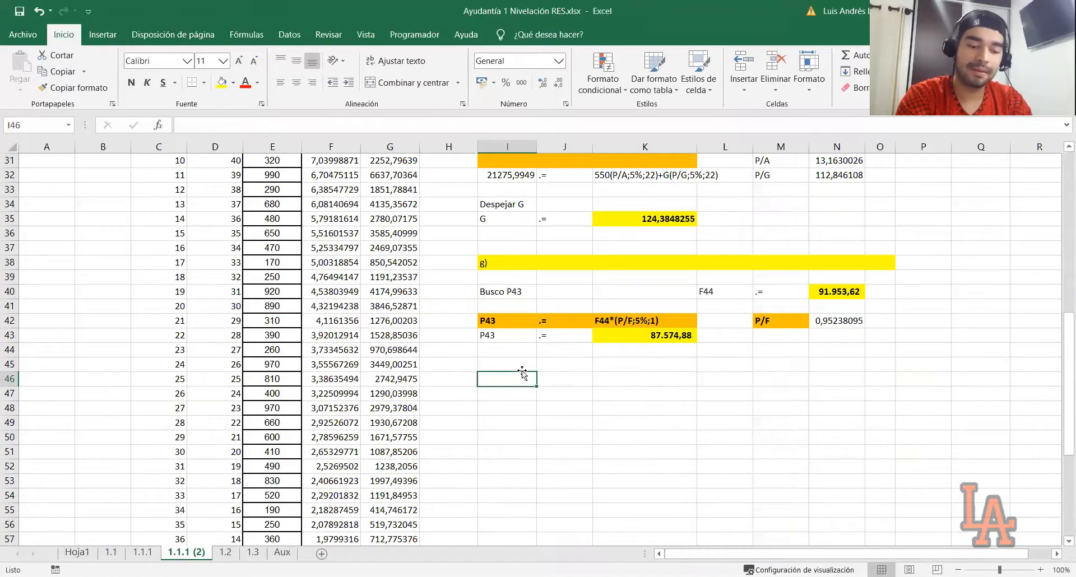
pyautogui.write('P43')
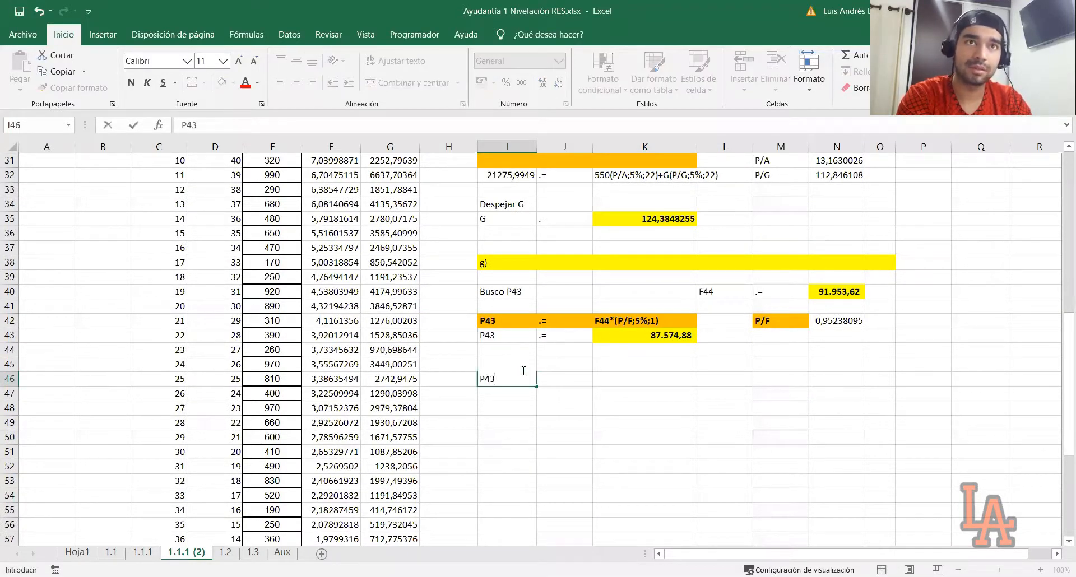
pyautogui.press('Tab')
pyautogui.write('.')
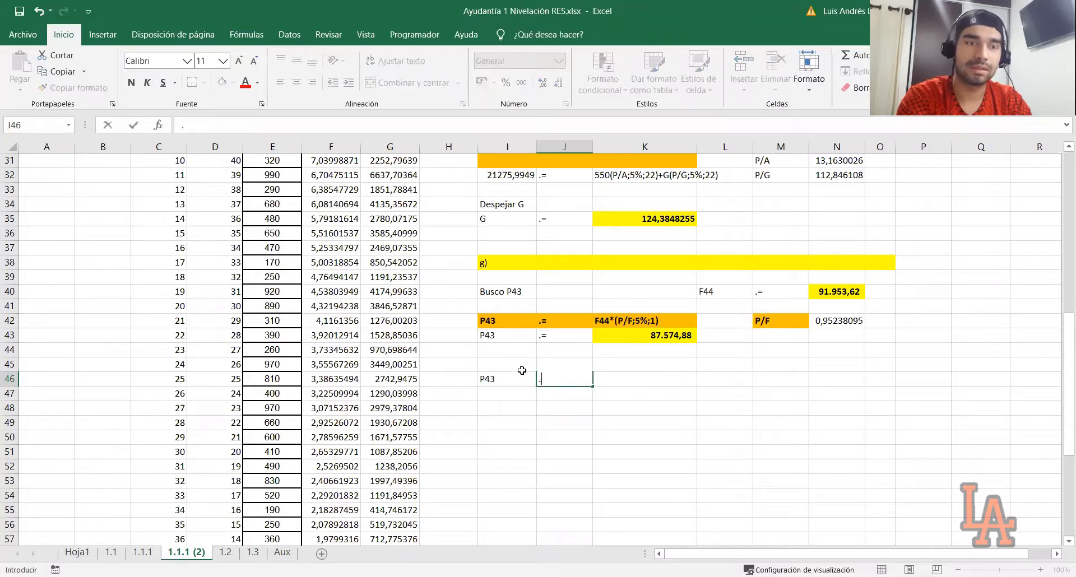
pyautogui.press('Tab')
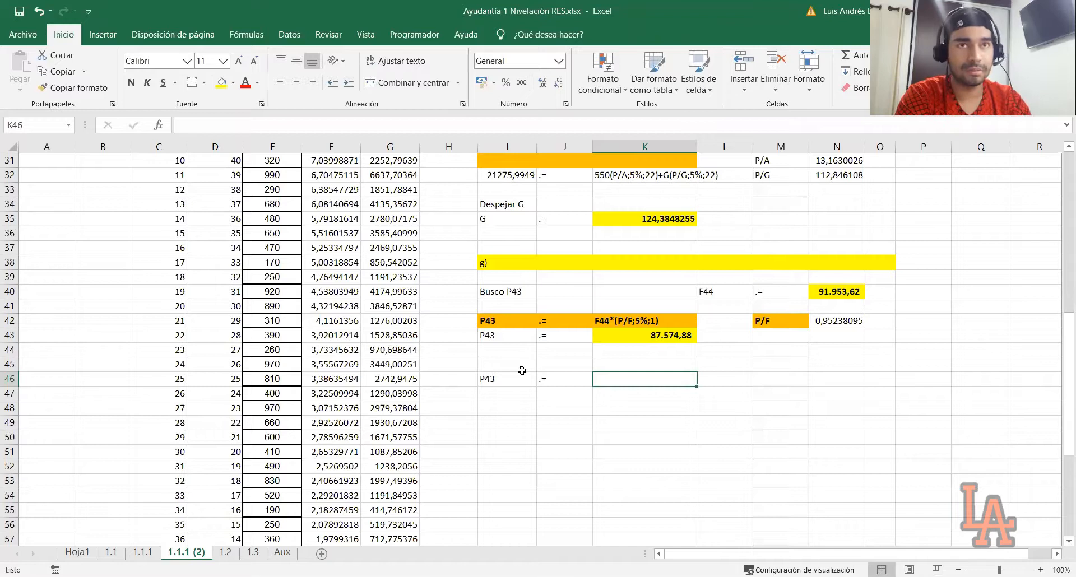
pyautogui.write('A(')
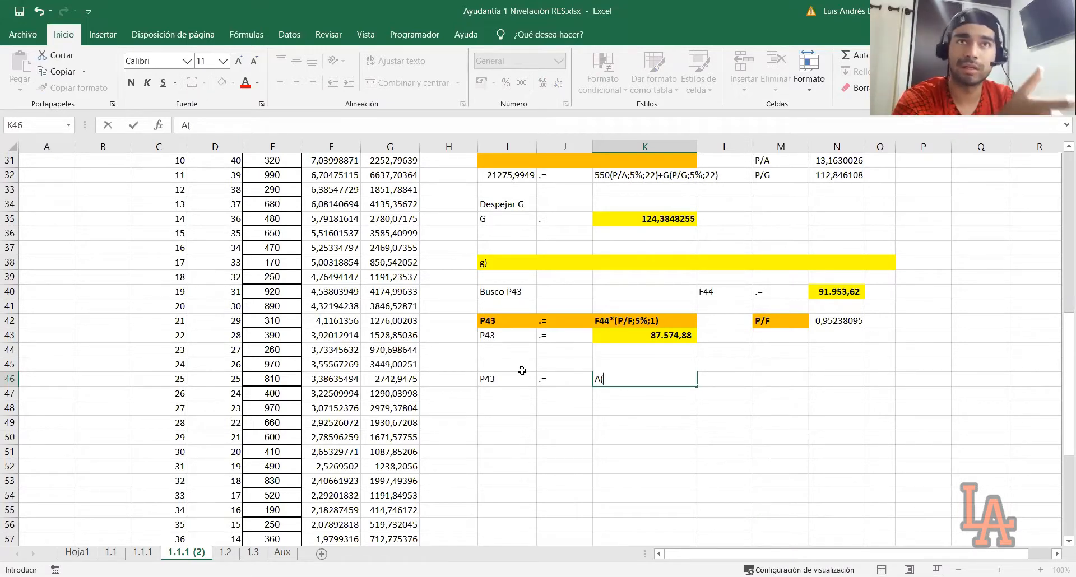
pyautogui.write('P/A;5')
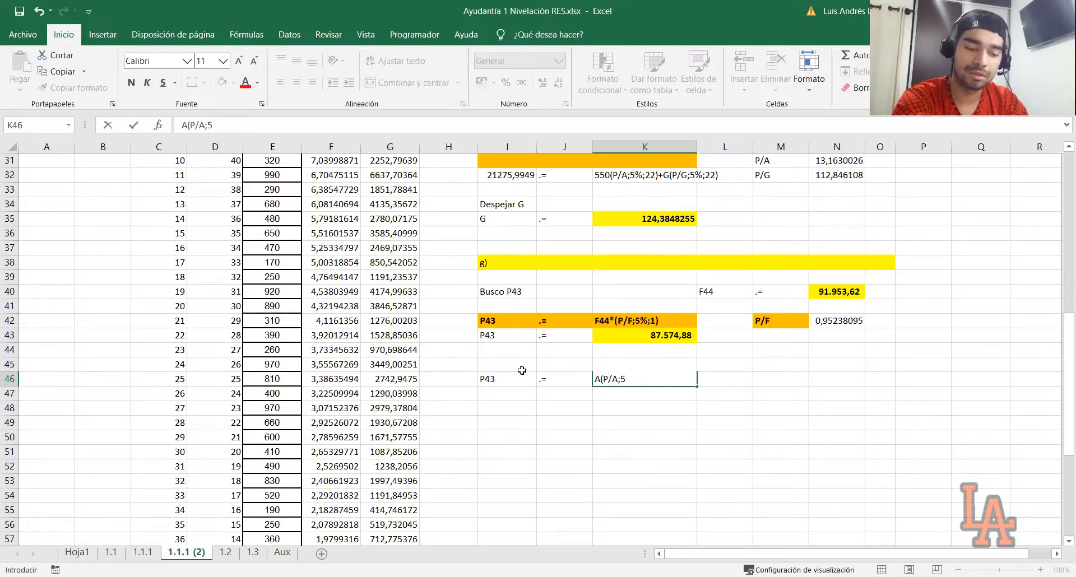
pyautogui.write('%;')
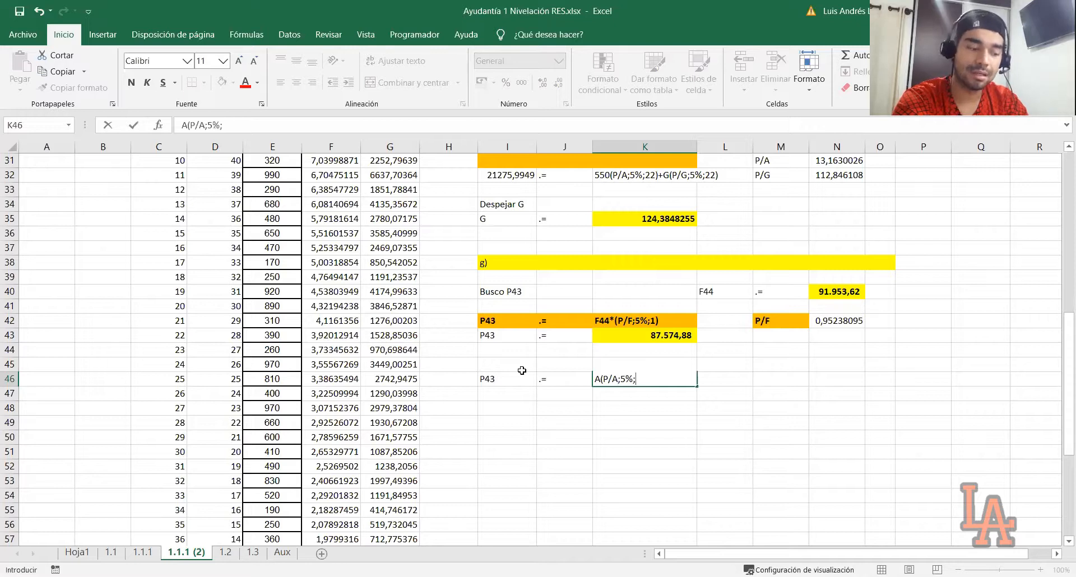
pyautogui.write('n')
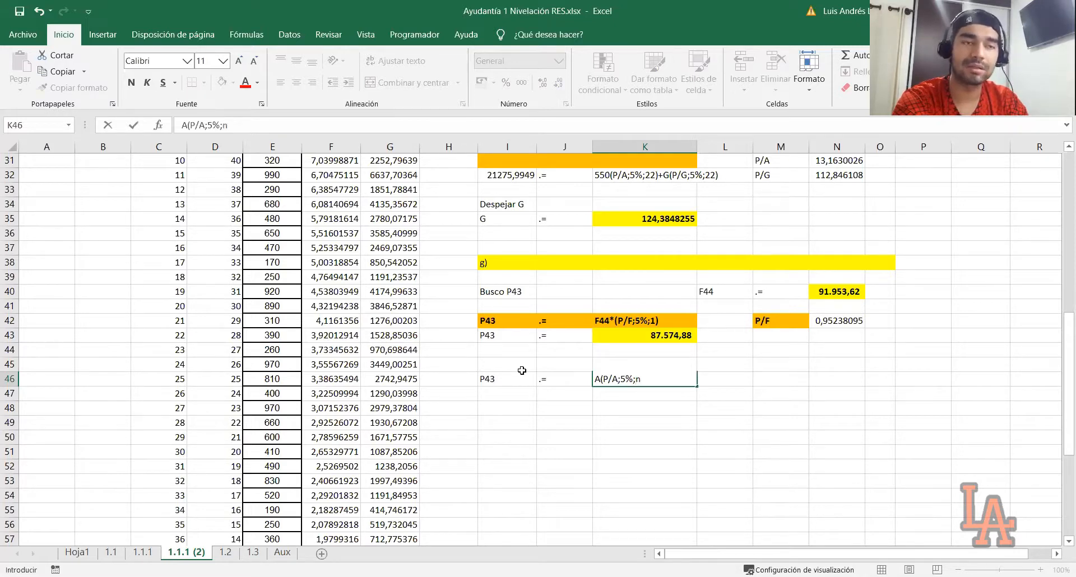
pyautogui.press('BackSpace')
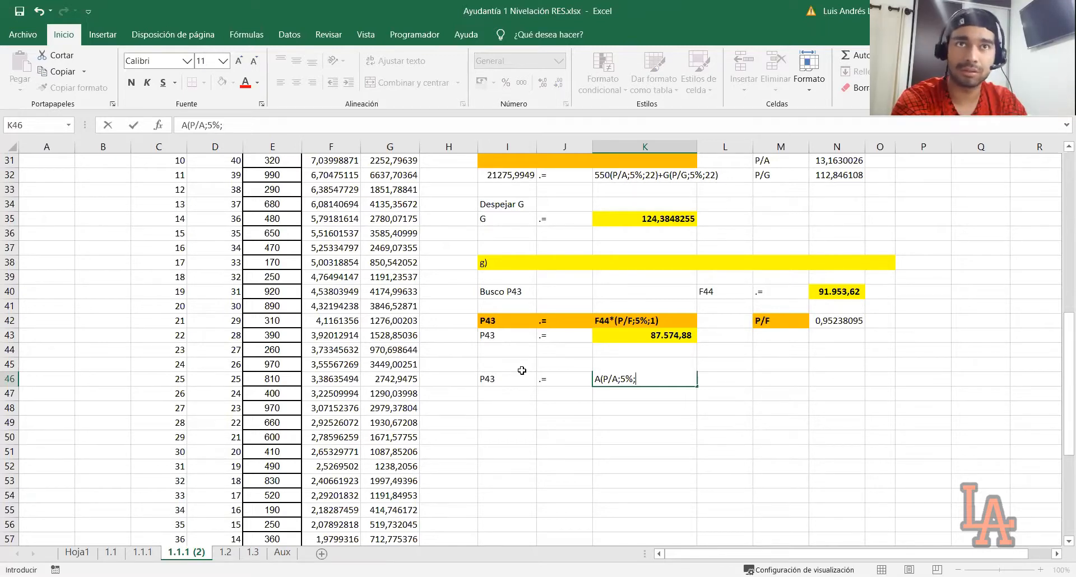
pyautogui.write('5)')
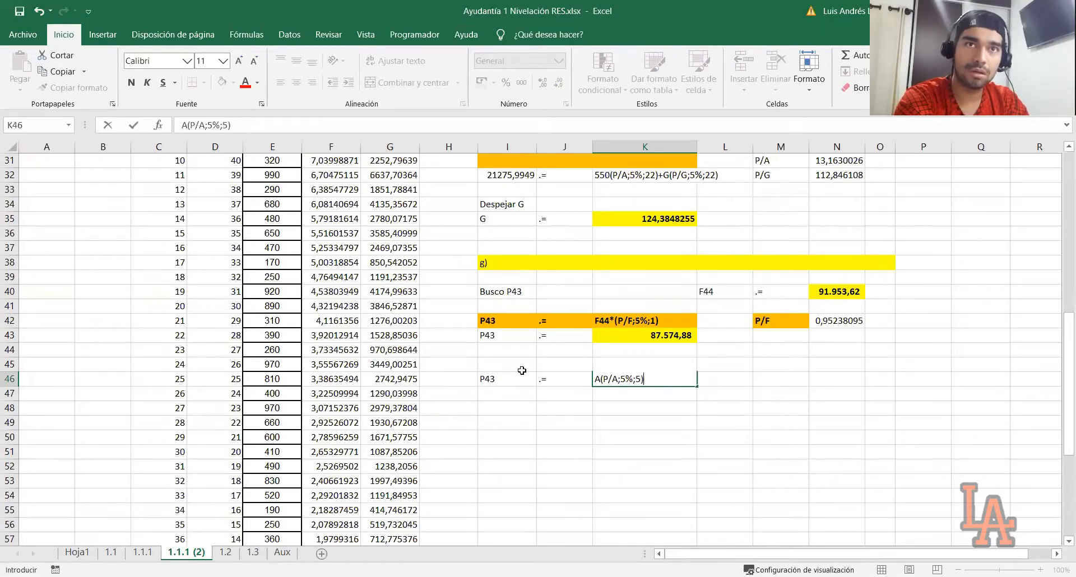
pyautogui.click(488, 393)
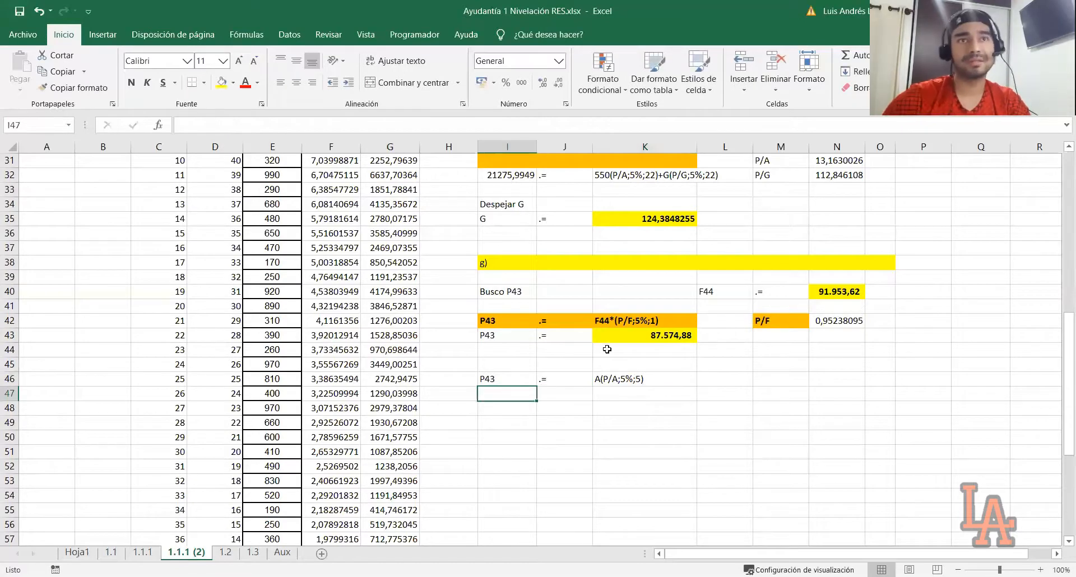
# Step: Give the P43 annuity equation in I46:K46 an orange fill and bold text
pyautogui.moveTo(488, 379); pyautogui.dragTo(622, 380)
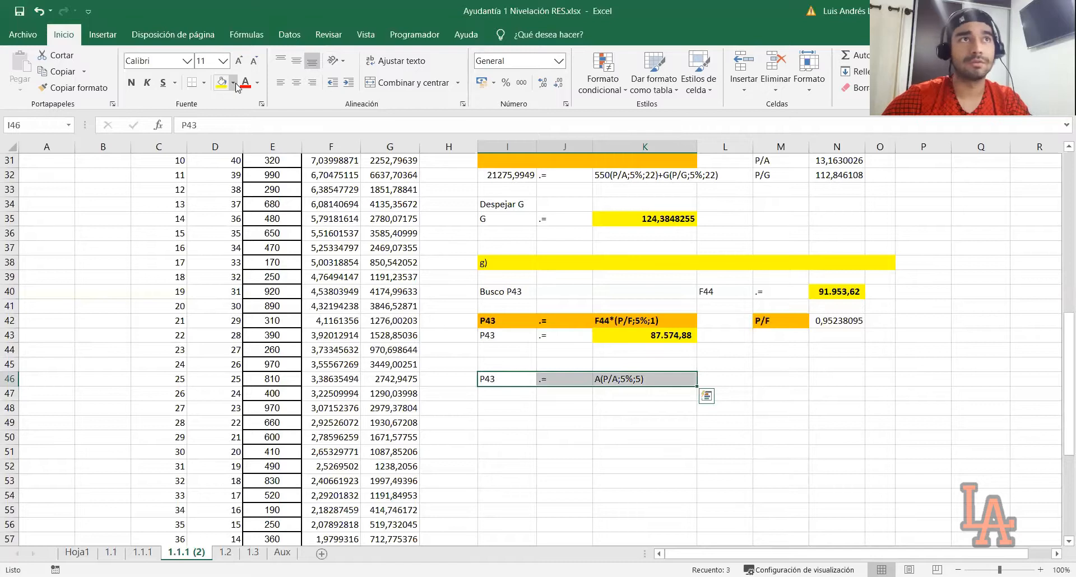
pyautogui.click(233, 83)
pyautogui.click(242, 181)
pyautogui.hotkey('ctrl', 'n')
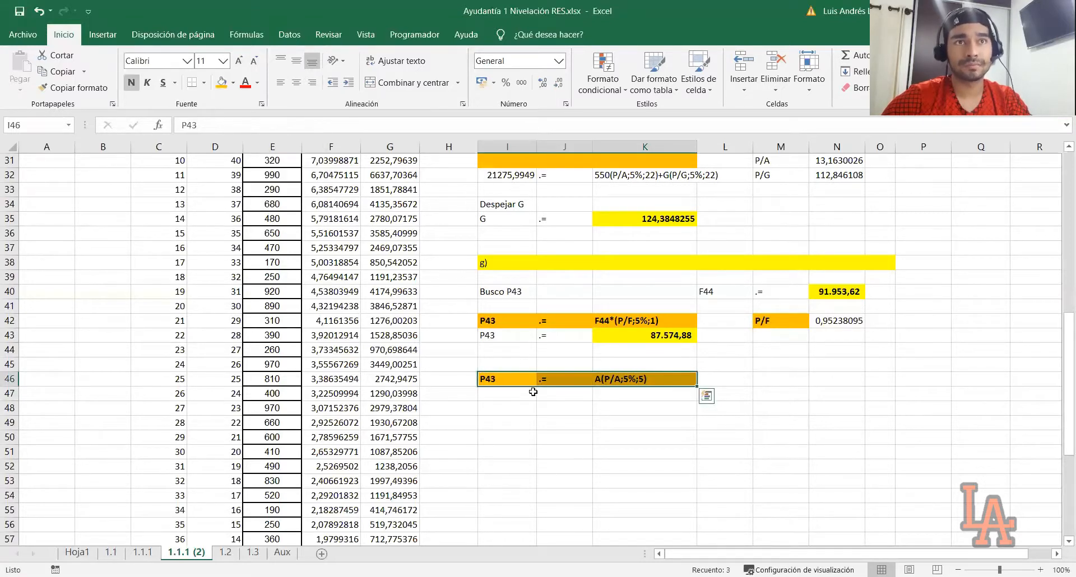
# Step: Link I47 to the P43 result with the formula =K43 and enter ".=" in J47
pyautogui.click(533, 392)
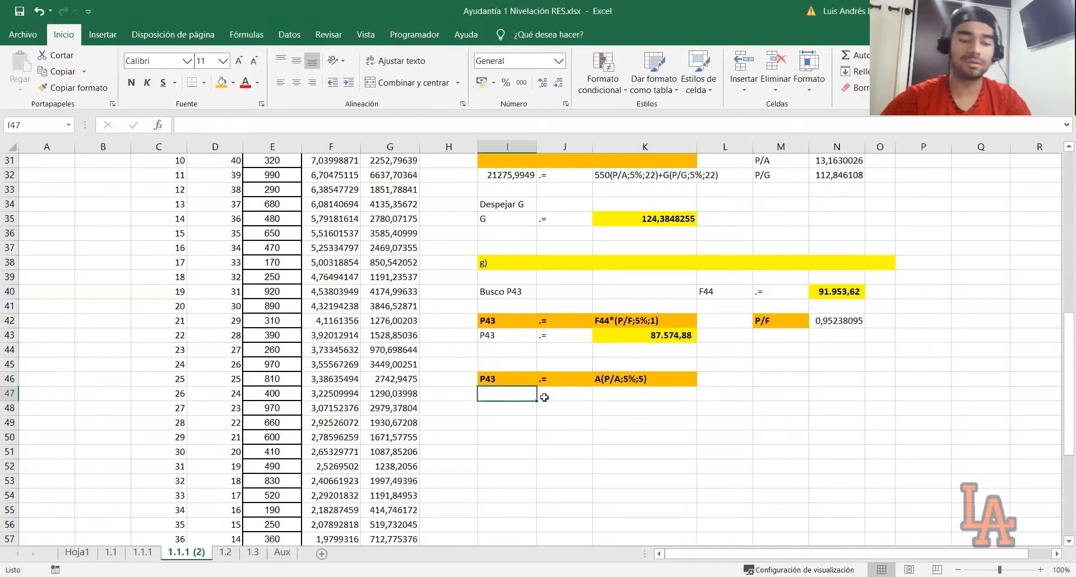
pyautogui.write('=')
pyautogui.click(648, 339)
pyautogui.press('Return')
pyautogui.click(611, 394)
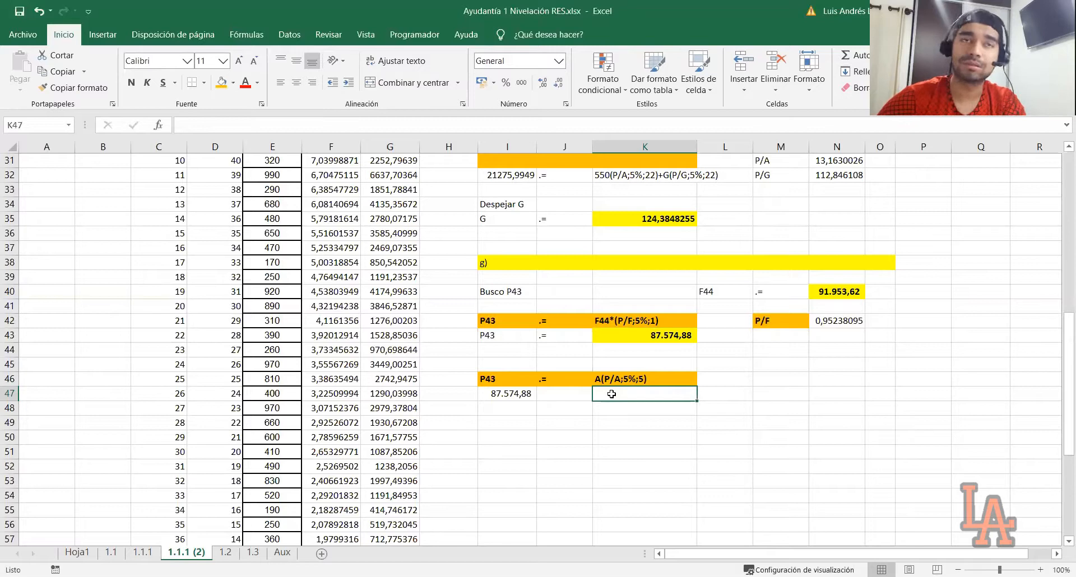
pyautogui.click(581, 394)
pyautogui.write('.=')
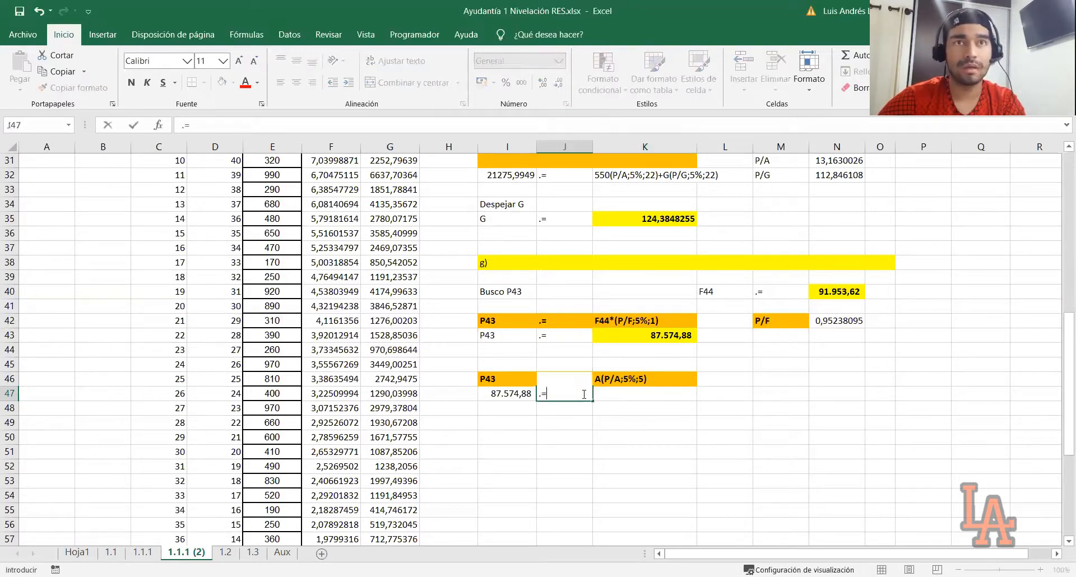
pyautogui.click(617, 394)
# Step: On sheet Hoja1, set the number of periods n to 5 and copy the P/A factor
pyautogui.click(627, 379)
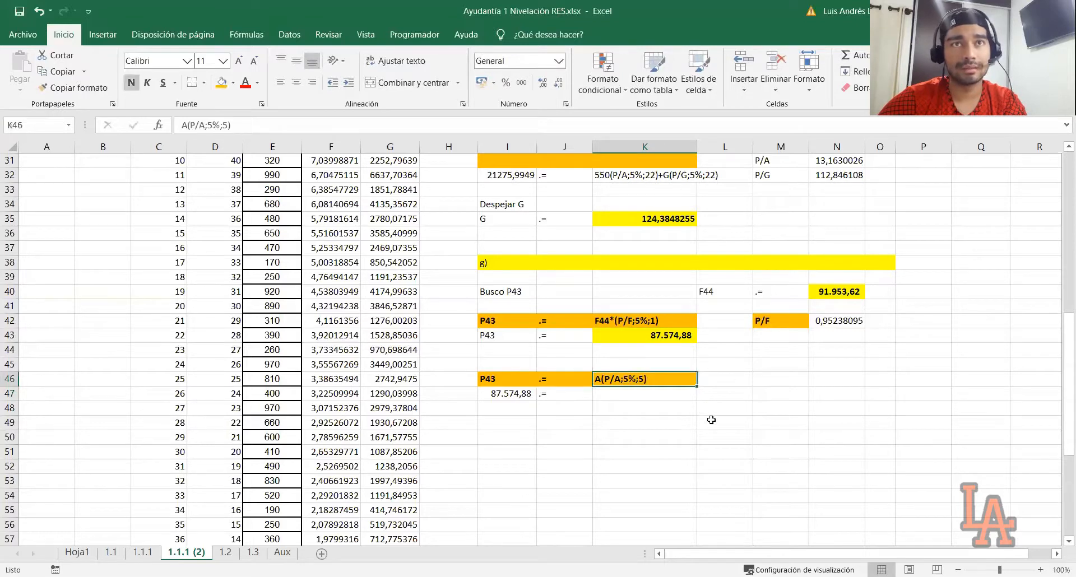
pyautogui.press('Right')
pyautogui.press('Right')
pyautogui.press('Right')
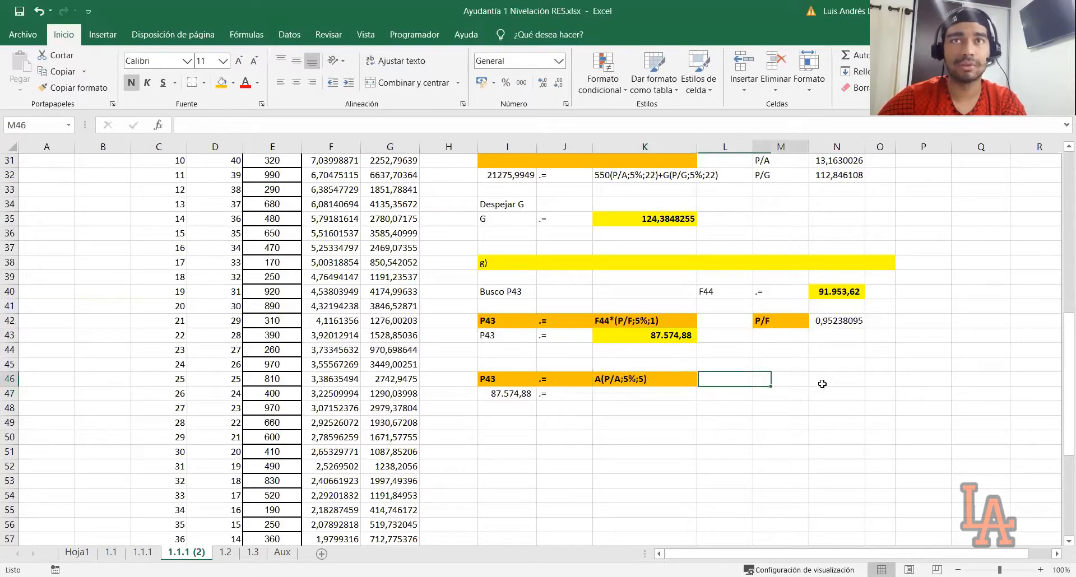
pyautogui.click(77, 552)
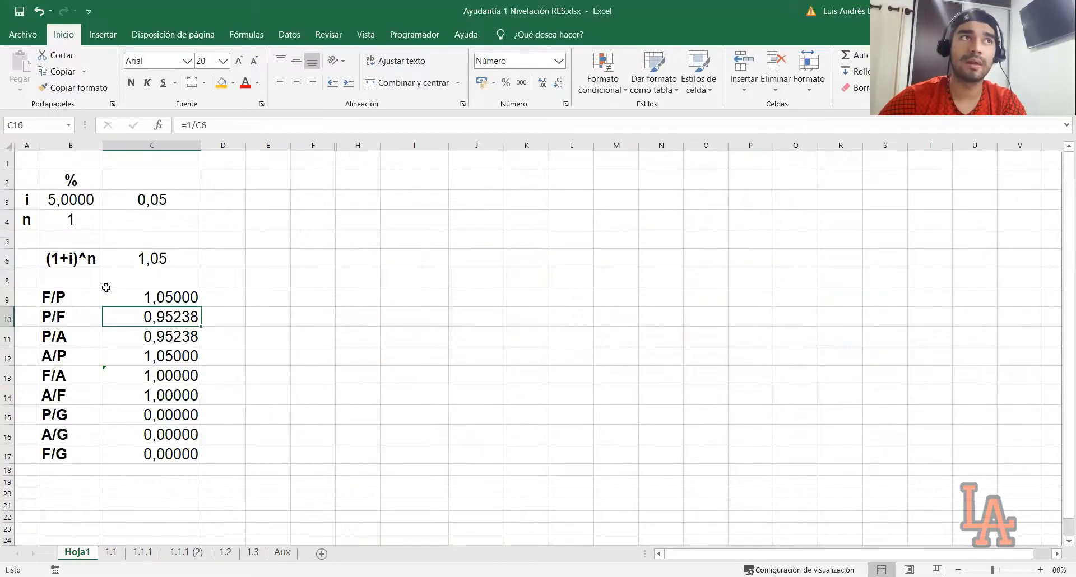
pyautogui.click(60, 215)
pyautogui.write('5')
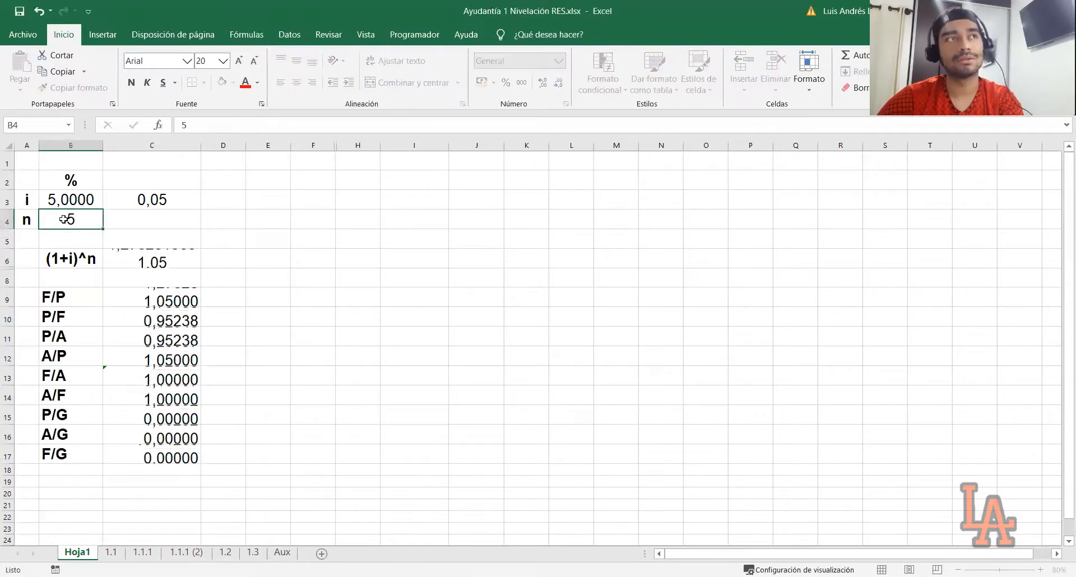
pyautogui.press('Return')
pyautogui.click(151, 329)
pyautogui.hotkey('ctrl', 'c')
# Step: Paste the P/A factor as a plain value in N46 of sheet 1.1.1 (2) and label it "P/A" in M46
pyautogui.click(186, 553)
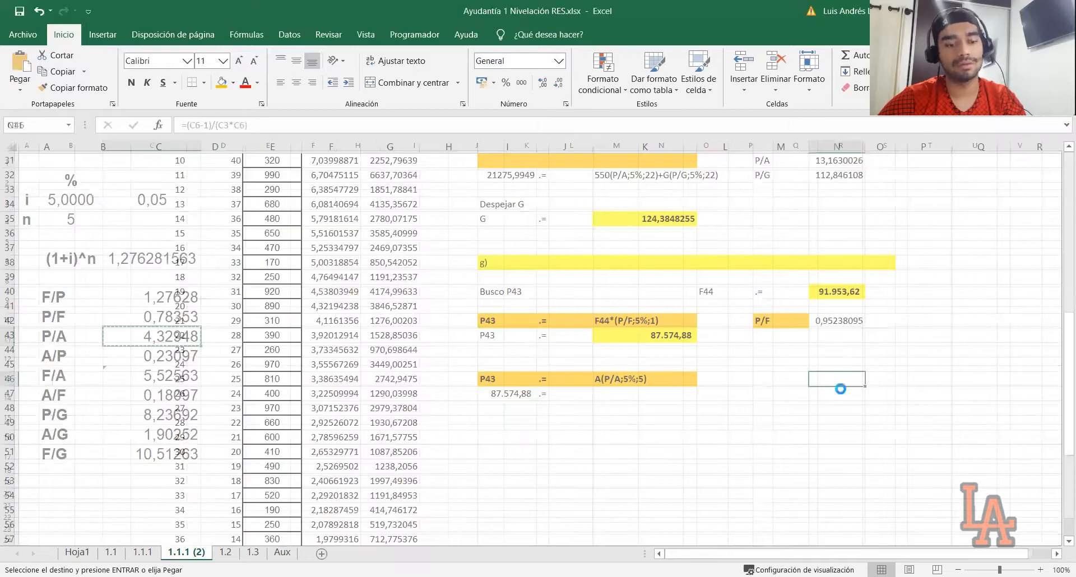
pyautogui.hotkey('ctrl', 'v')
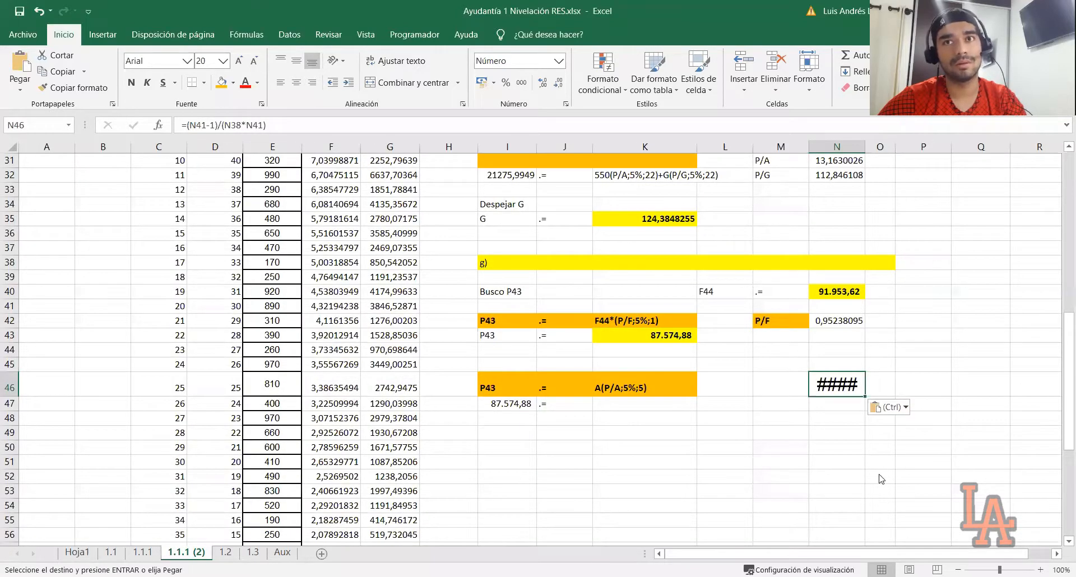
pyautogui.press('ctrl')
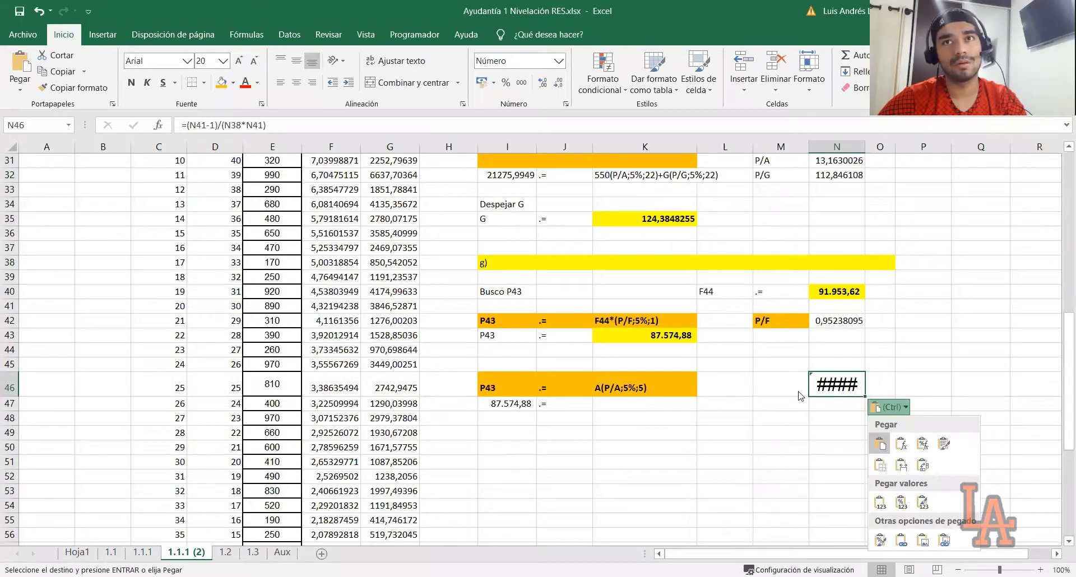
pyautogui.click(881, 503)
pyautogui.click(802, 376)
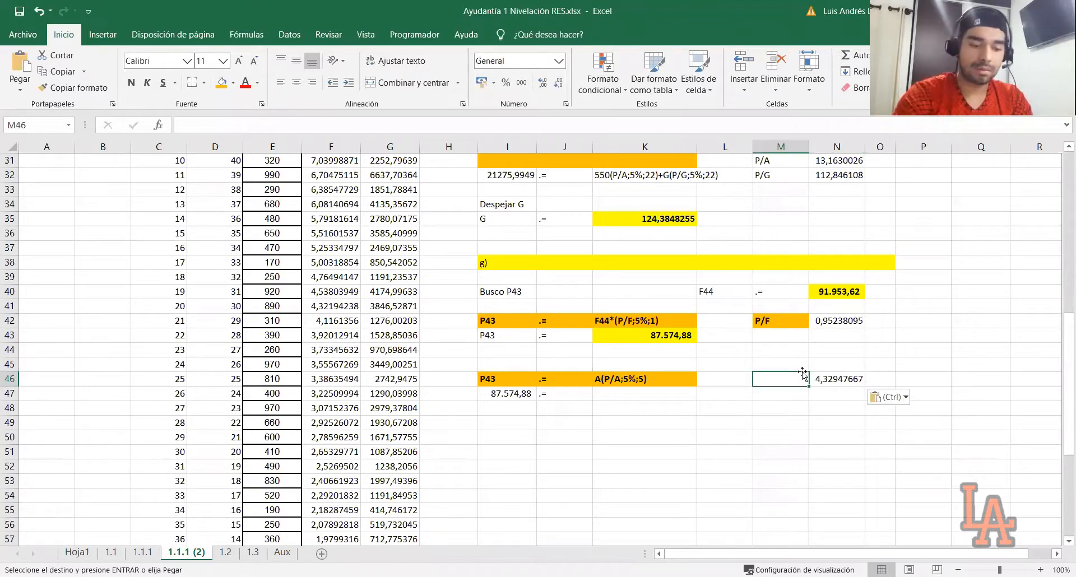
pyautogui.write('P/A')
# Step: Complete the substituted equation by entering A*4,32947667 in K47
pyautogui.click(605, 407)
pyautogui.click(609, 397)
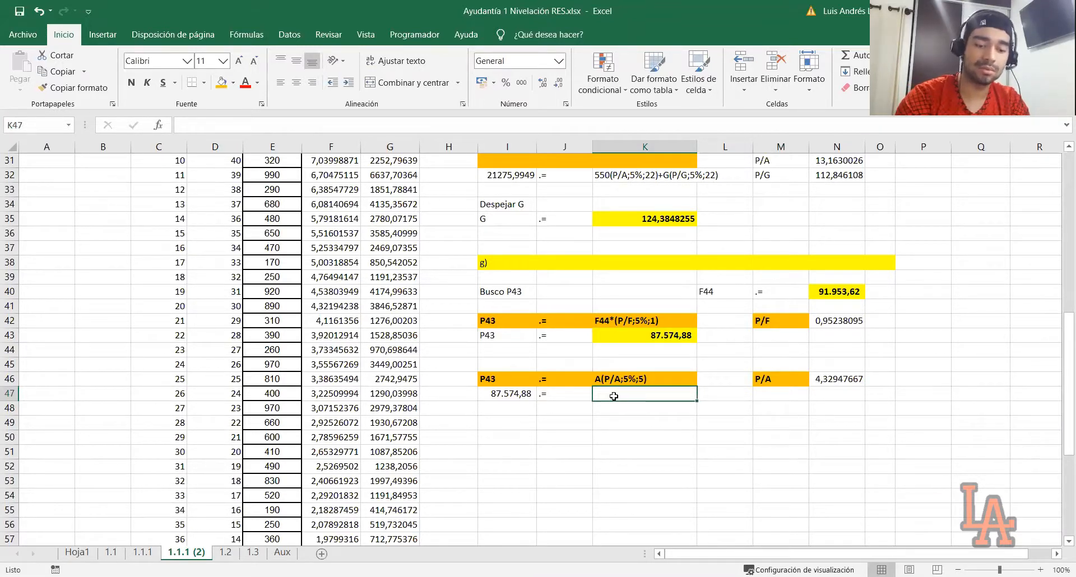
pyautogui.write('A*')
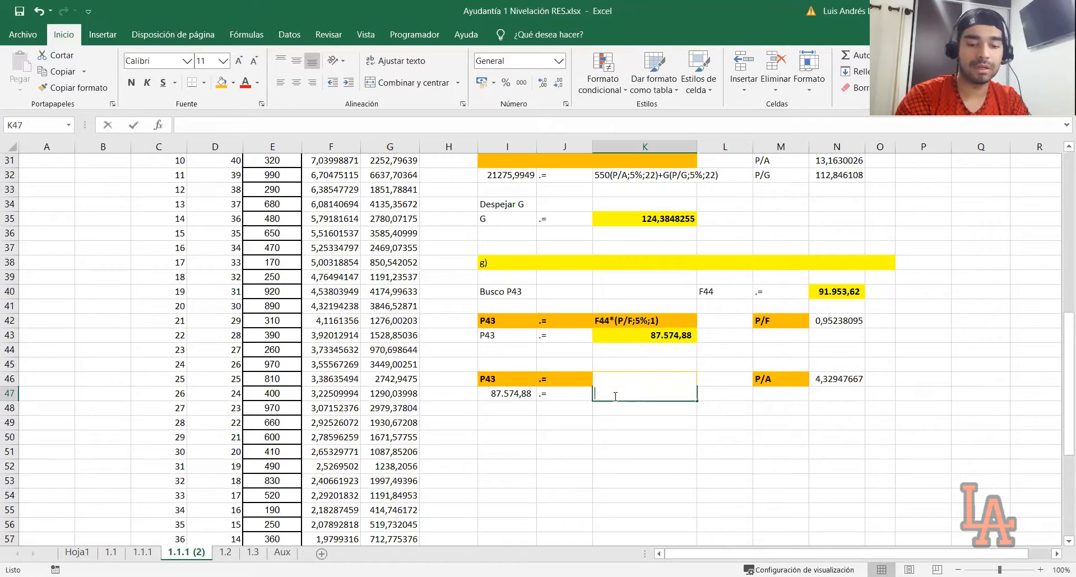
pyautogui.write('4')
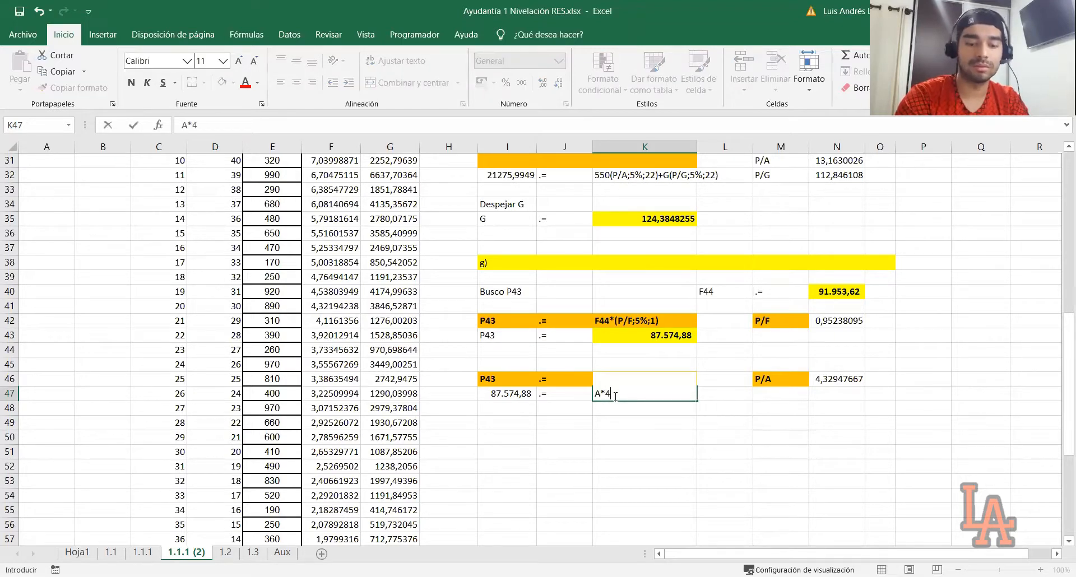
pyautogui.write(',32947667')
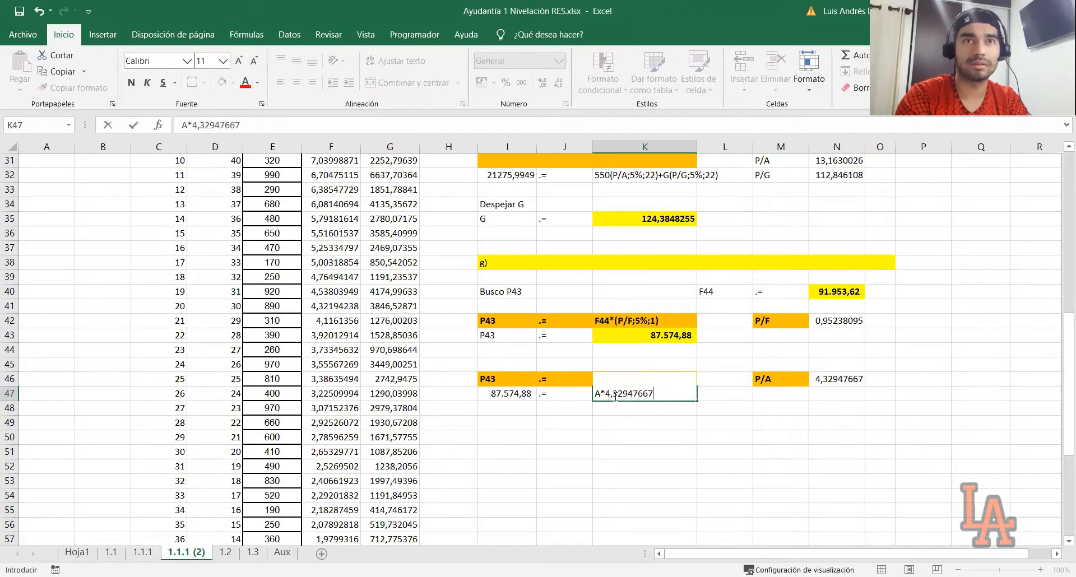
pyautogui.press('Return')
pyautogui.click(443, 445)
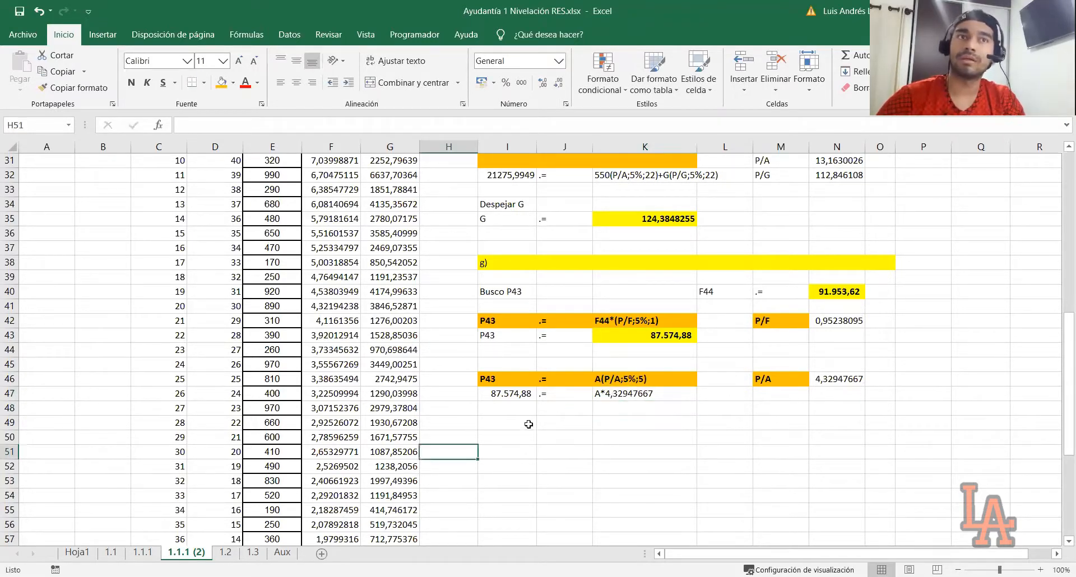
# Step: Enter "Despejar A" in I49 and start the result line with "A" in I51 and ".=" in J51
pyautogui.click(528, 424)
pyautogui.write('D')
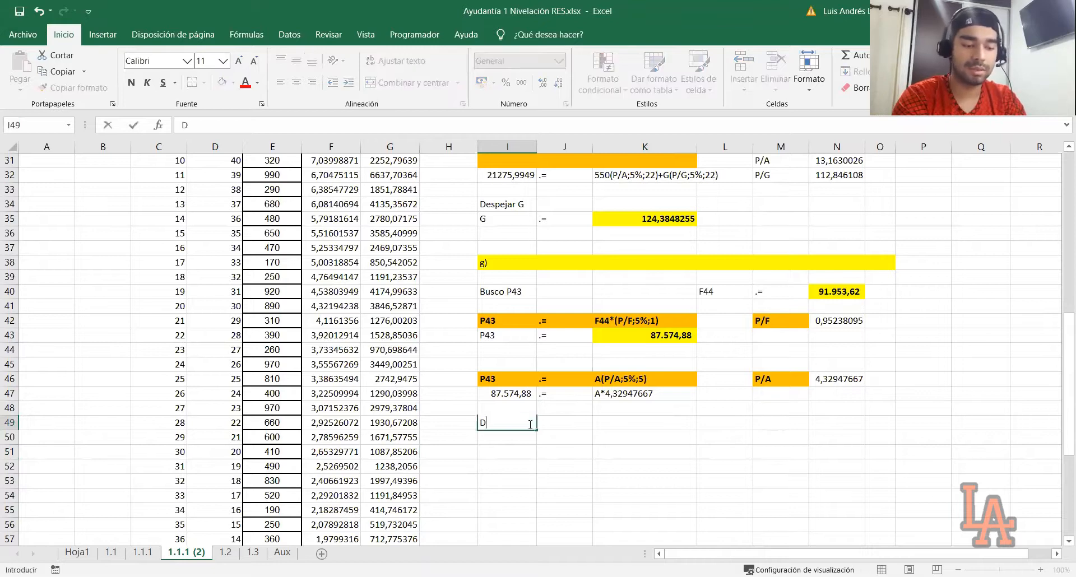
pyautogui.write('espejar A')
pyautogui.press('Return')
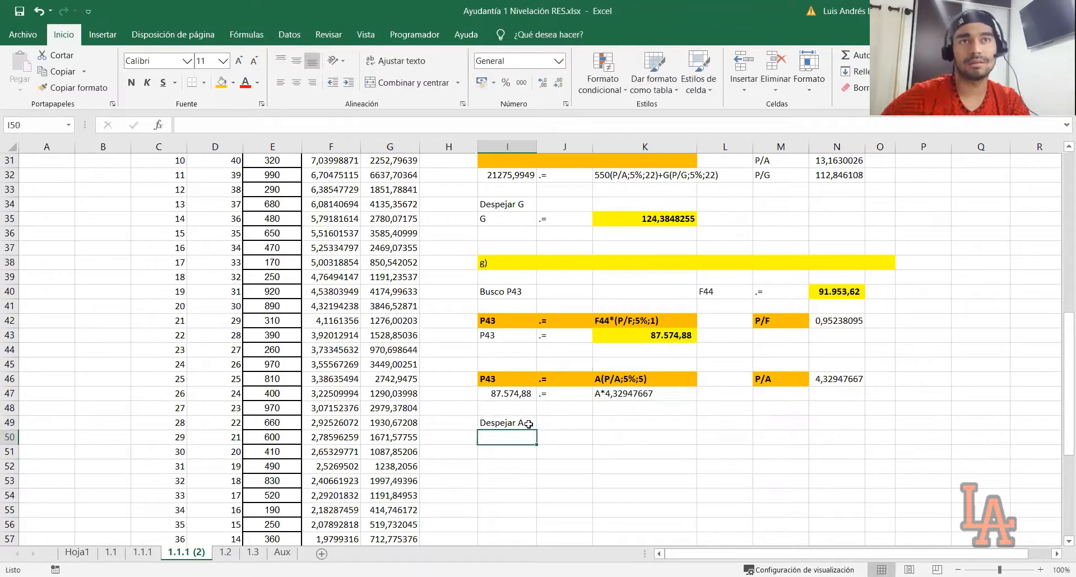
pyautogui.click(497, 453)
pyautogui.write('A')
pyautogui.press('Tab')
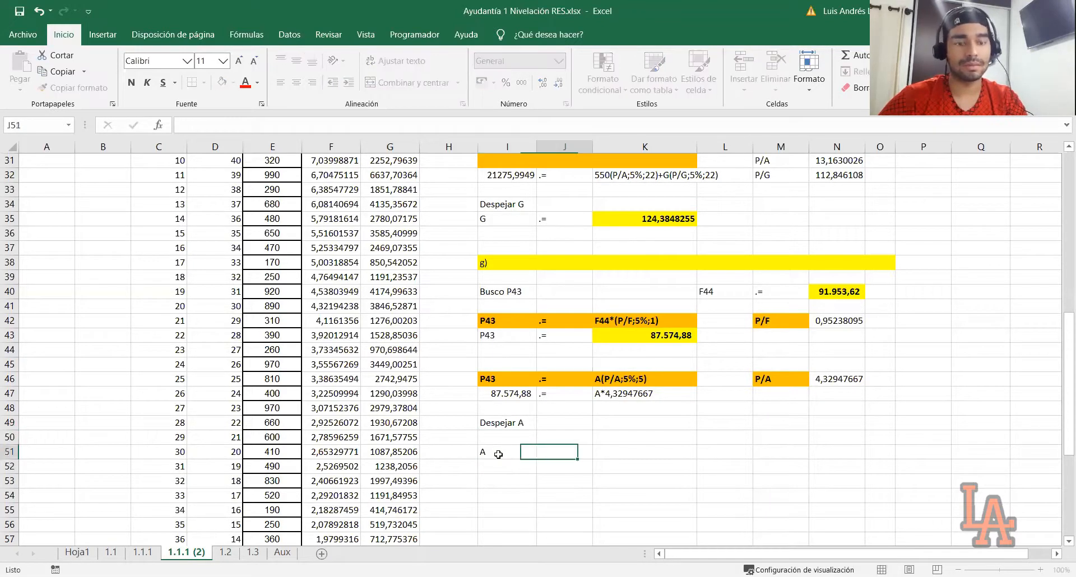
pyautogui.write('.=')
pyautogui.press('Tab')
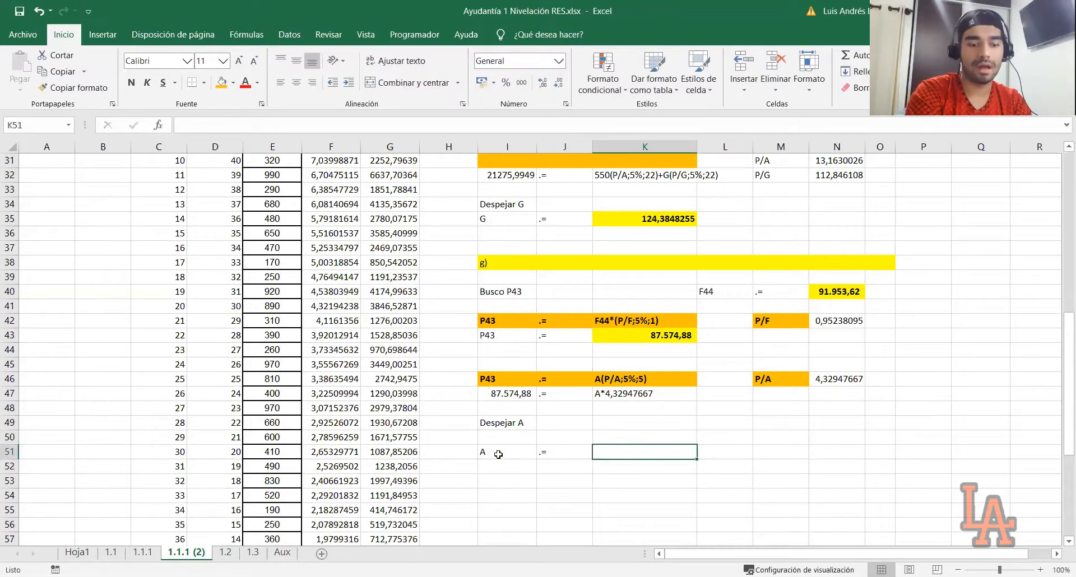
# Step: Calculate A in K51 with the formula =I47/N46 and format the result bold with a yellow fill
pyautogui.write('=')
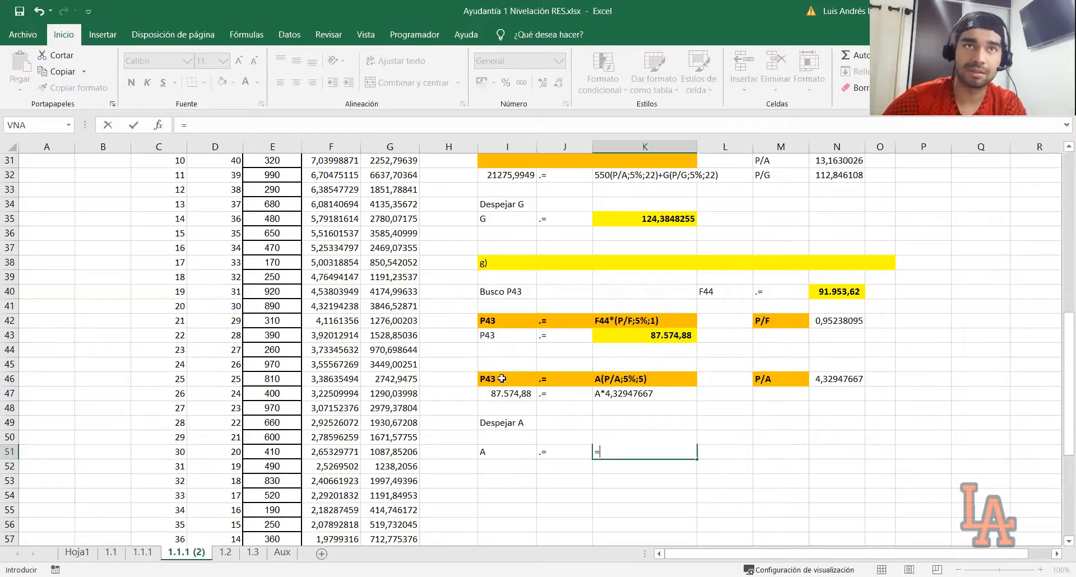
pyautogui.click(509, 394)
pyautogui.write('/')
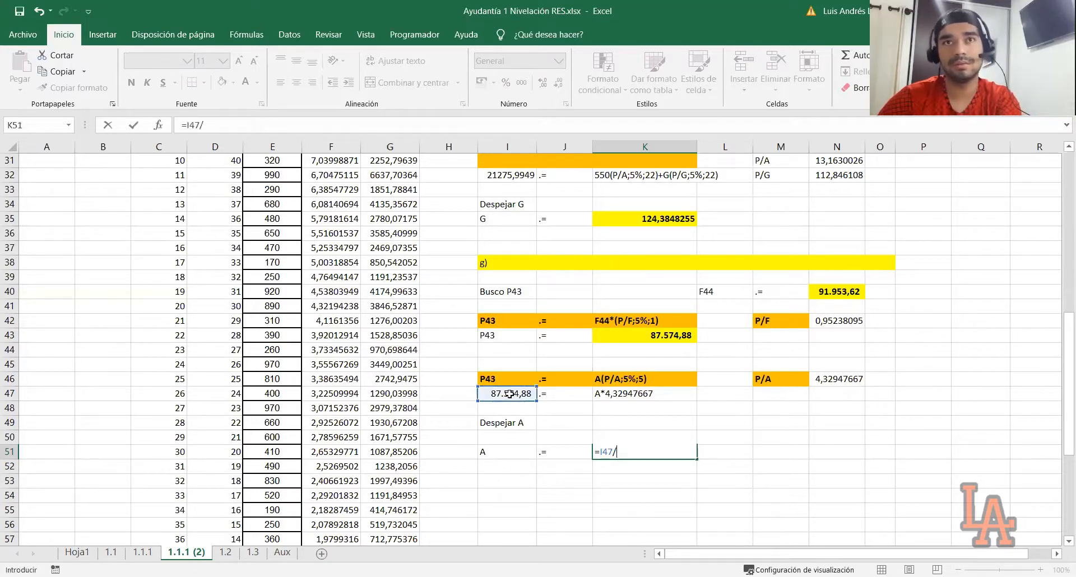
pyautogui.click(822, 385)
pyautogui.press('Return')
pyautogui.click(628, 446)
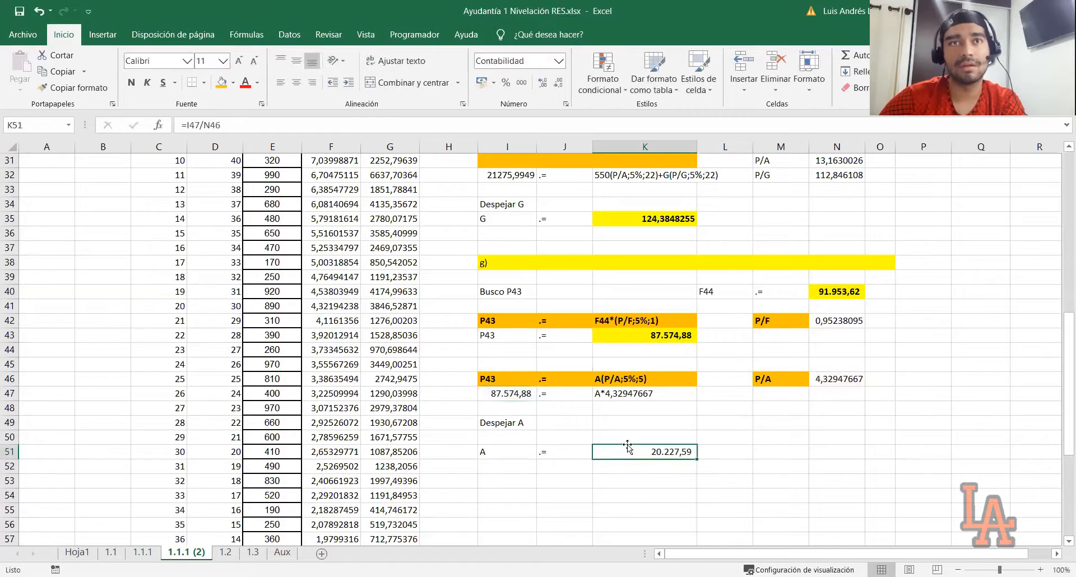
pyautogui.click(221, 83)
pyautogui.click(132, 82)
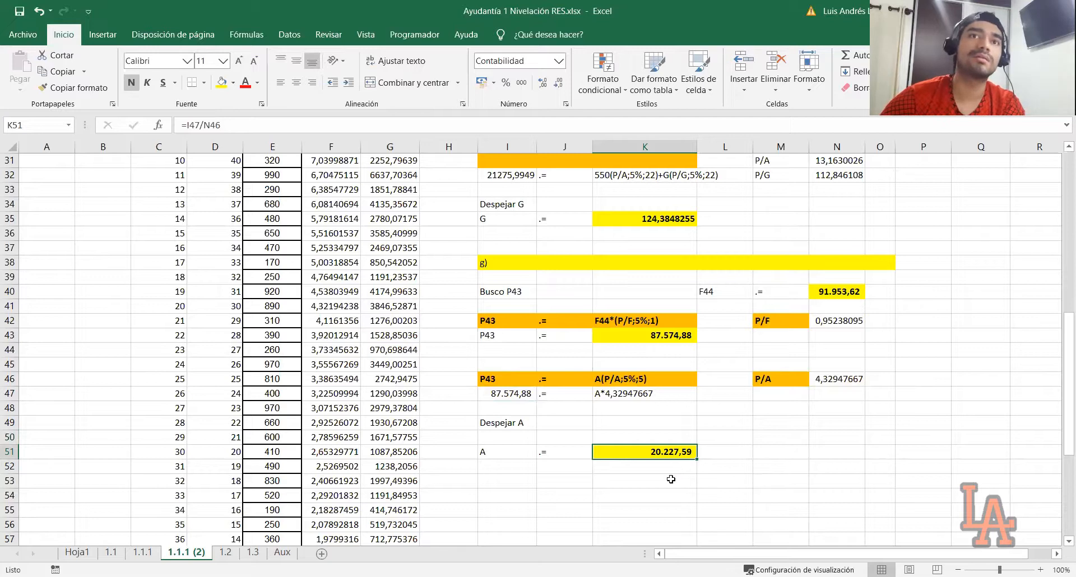
# Step: Review the exercise 1 statement against the worked solutions for parts f and g
pyautogui.scroll(10, 662, 479)
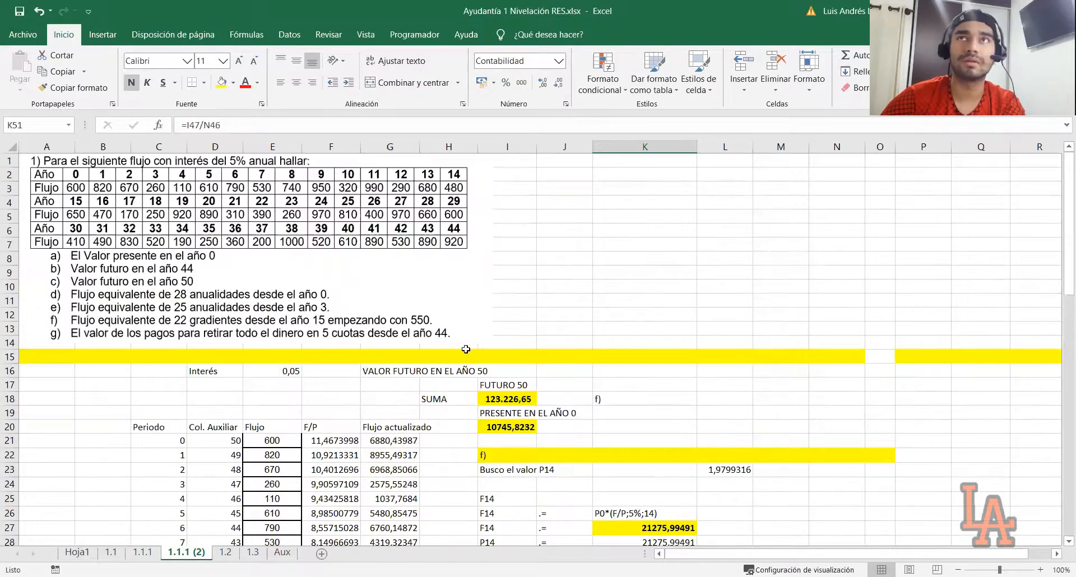
pyautogui.scroll(-3, 783, 440)
pyautogui.scroll(-5, 729, 442)
pyautogui.click(595, 474)
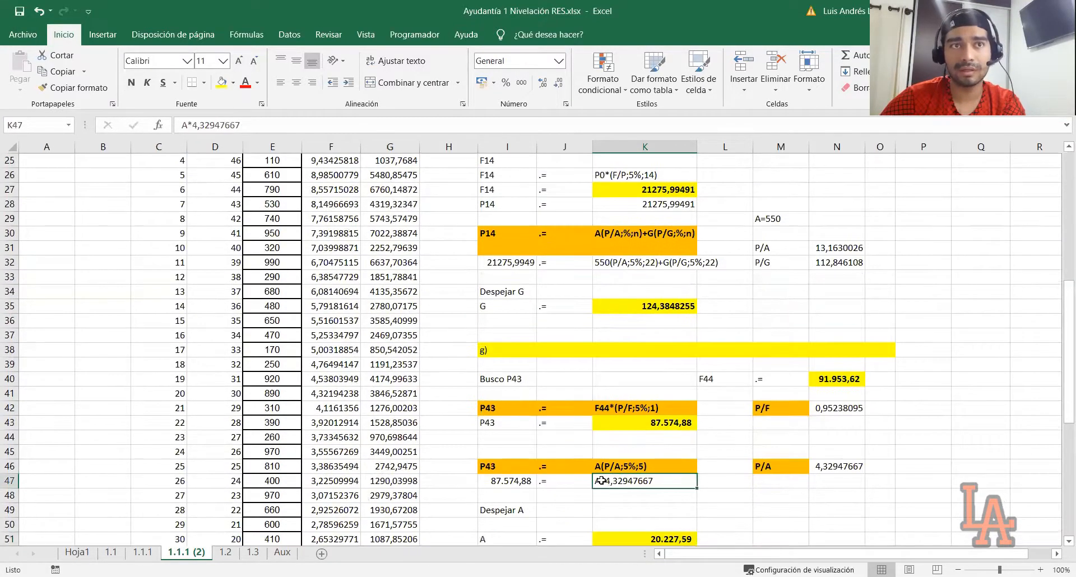
pyautogui.scroll(-2, 603, 480)
pyautogui.scroll(10, 602, 480)
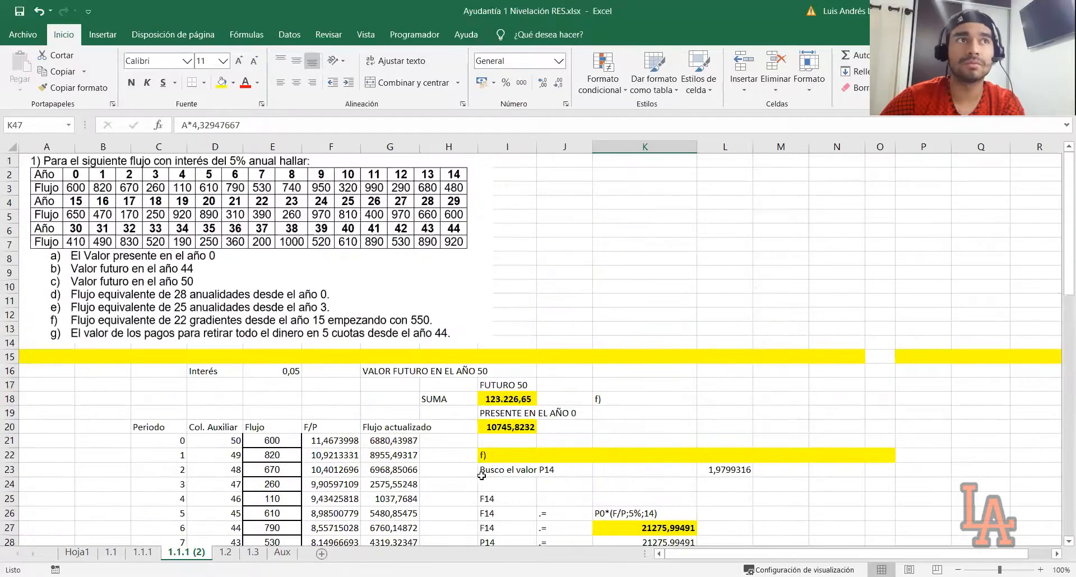
pyautogui.click(532, 480)
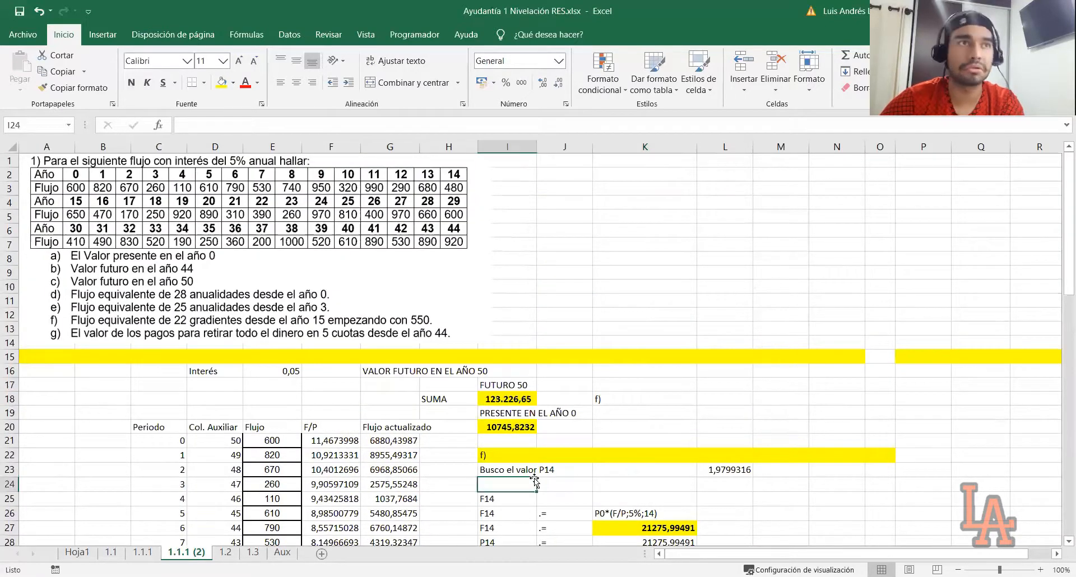
pyautogui.scroll(-4, 578, 459)
pyautogui.click(591, 449)
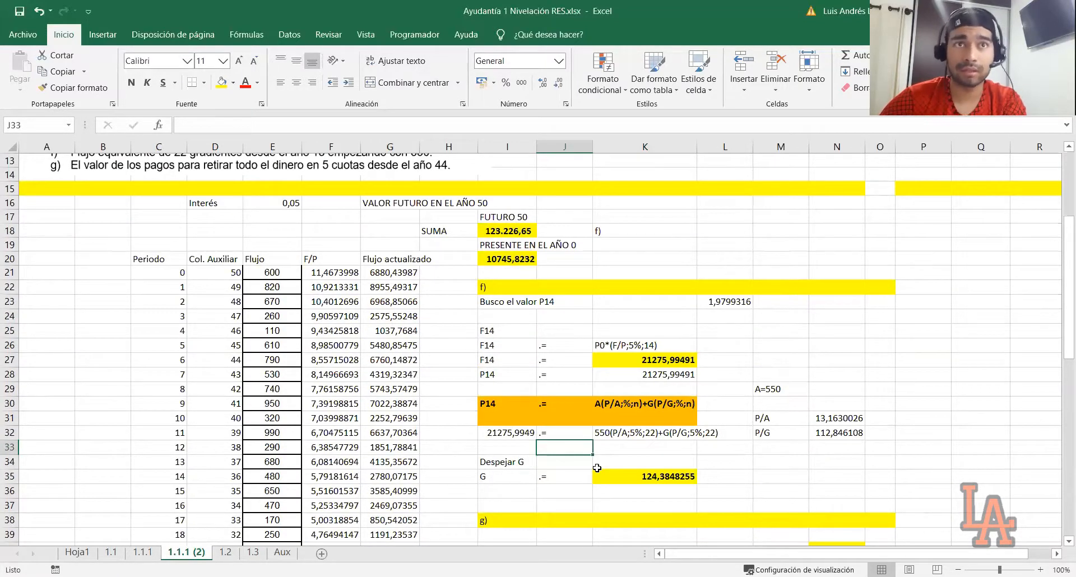
pyautogui.scroll(2, 613, 476)
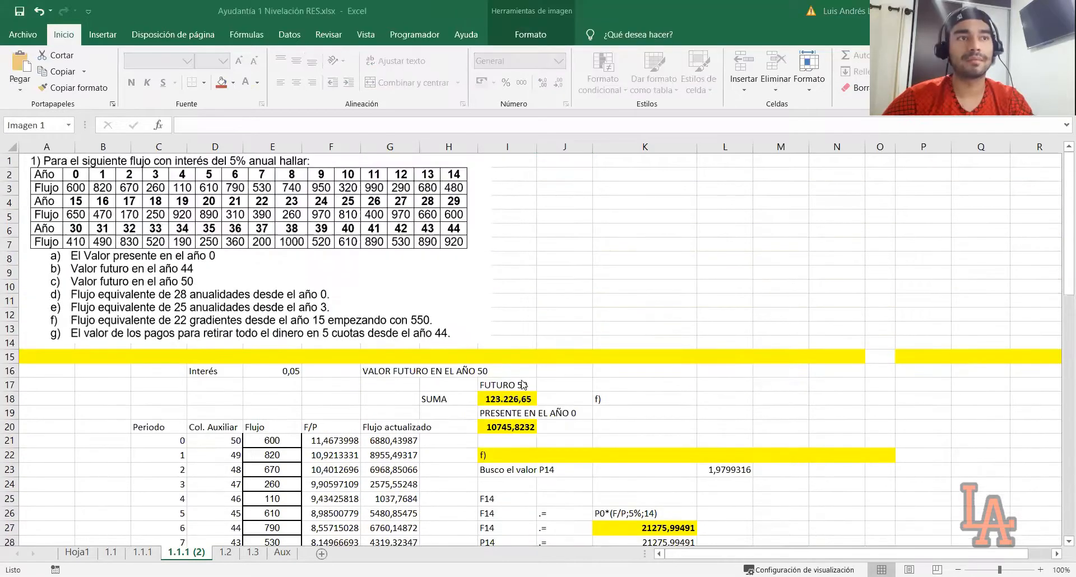
# Step: Open sheet 1.2 and read the exercise 2 statement and its cash flow table
pyautogui.hotkey('ctrl', 'pagedown')
pyautogui.click(333, 454)
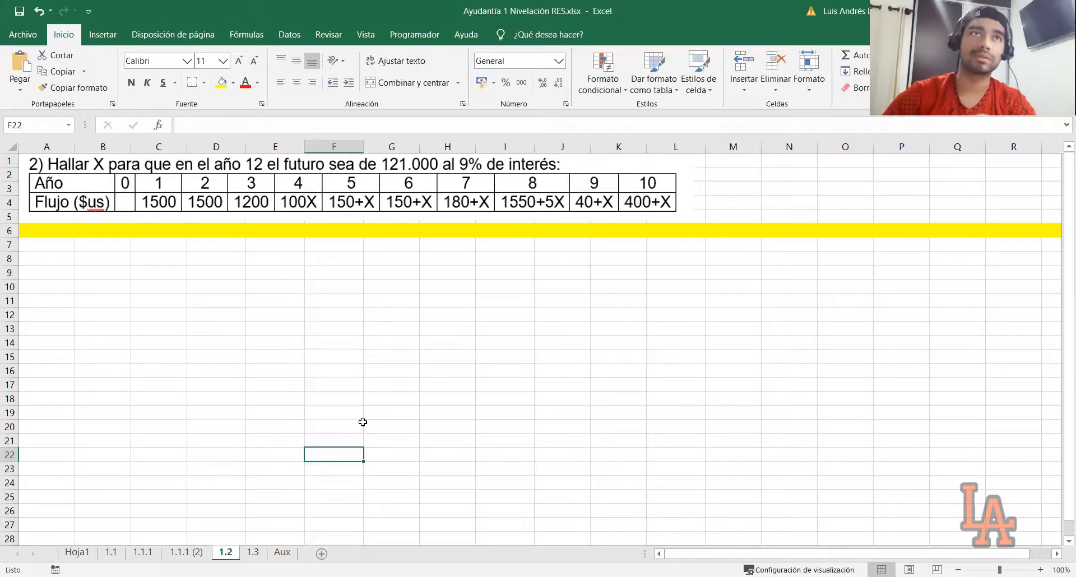
pyautogui.click(192, 289)
pyautogui.click(168, 286)
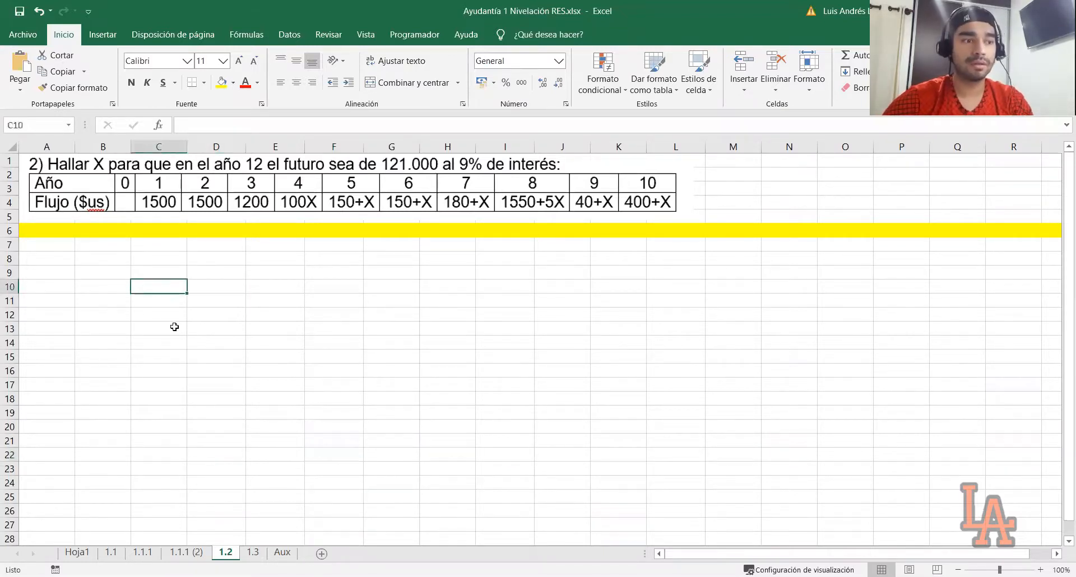
pyautogui.click(234, 269)
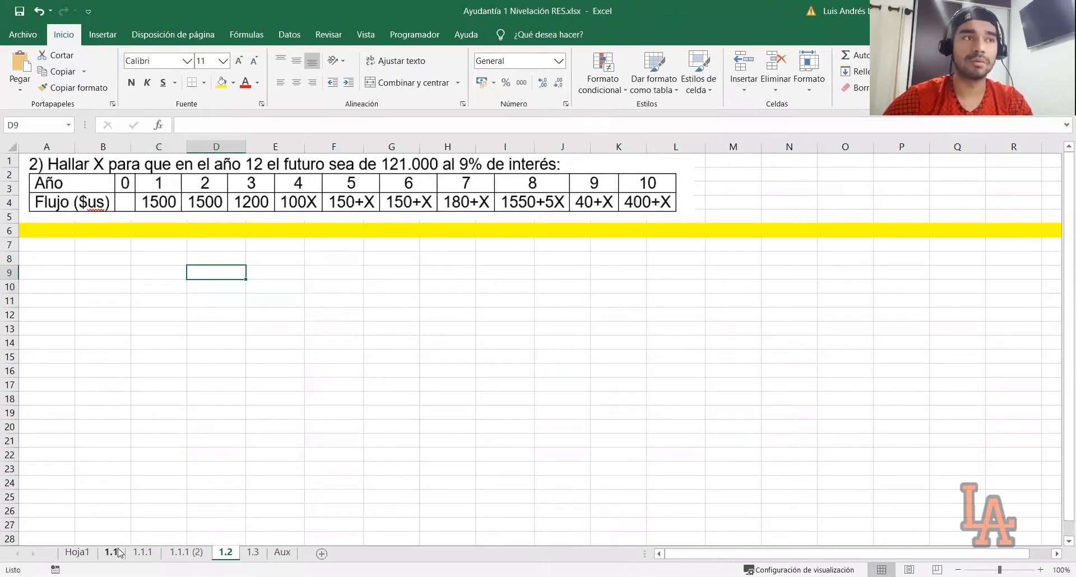
pyautogui.click(204, 324)
# Step: Enter the column header "Periodo" in C10
pyautogui.click(163, 282)
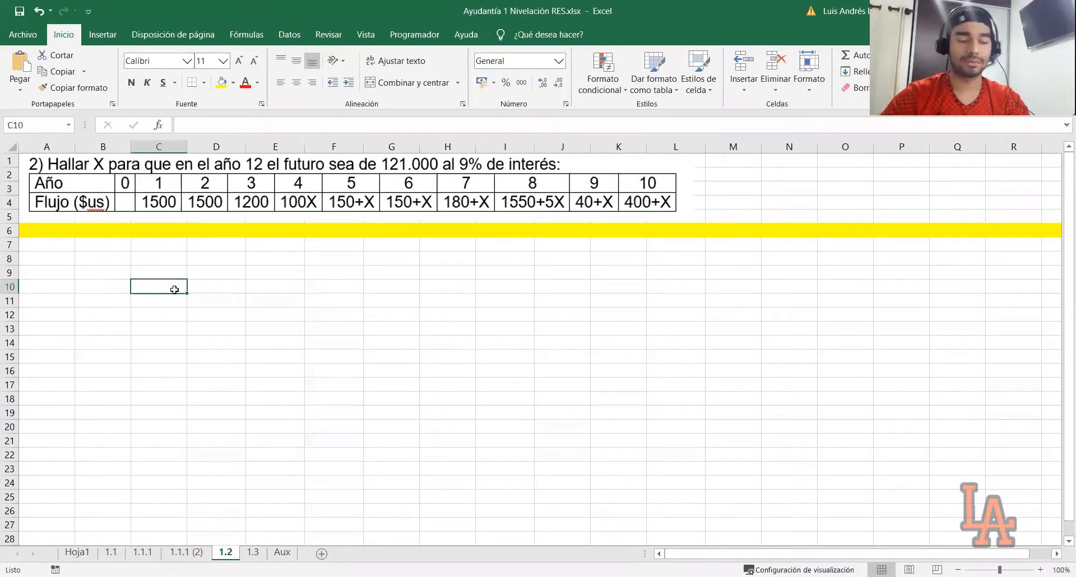
pyautogui.write('Periodo')
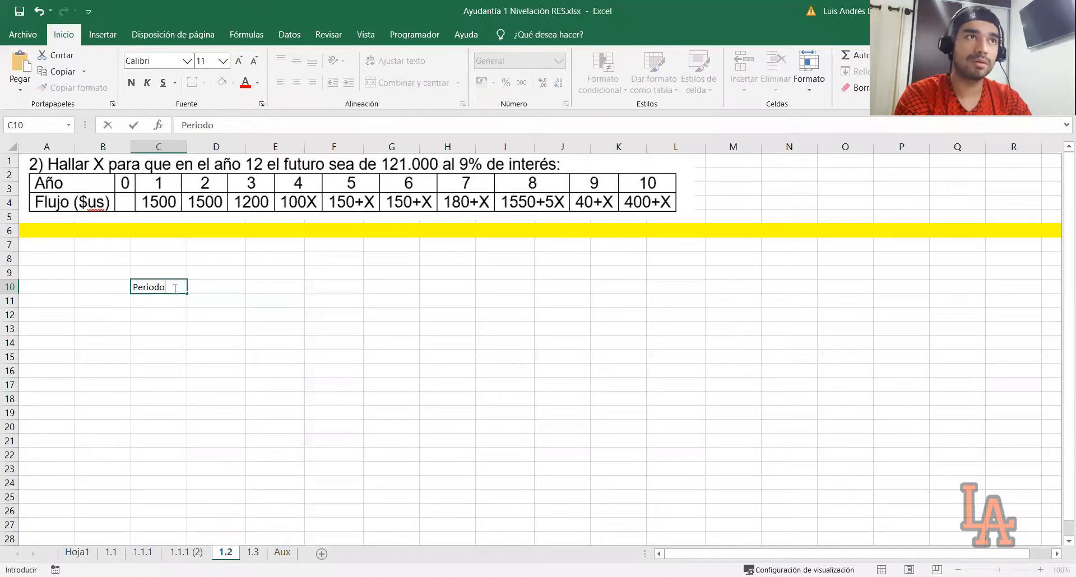
pyautogui.press('Return')
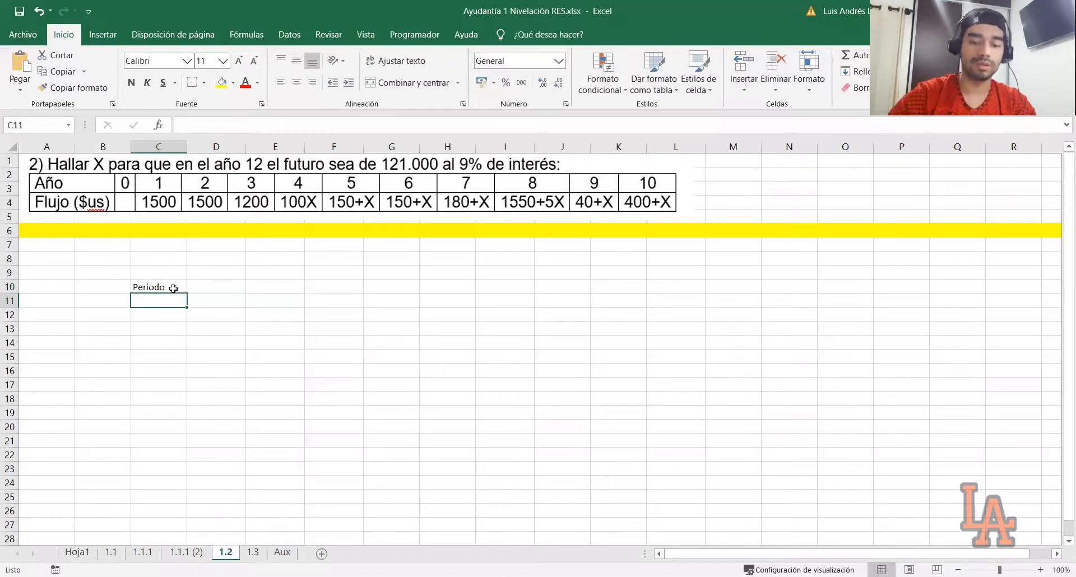
# Step: Fill C11:C21 with the period series from 0 to 10
pyautogui.write('0')
pyautogui.press('Return')
pyautogui.write('1')
pyautogui.press('Return')
pyautogui.moveTo(174, 301); pyautogui.dragTo(171, 484)
pyautogui.click(223, 428)
pyautogui.click(174, 443)
pyautogui.moveTo(171, 484); pyautogui.dragTo(177, 451)
pyautogui.click(178, 453)
# Step: Enter the column header "Col. Auxiliar" in D10
pyautogui.click(149, 287)
pyautogui.click(195, 288)
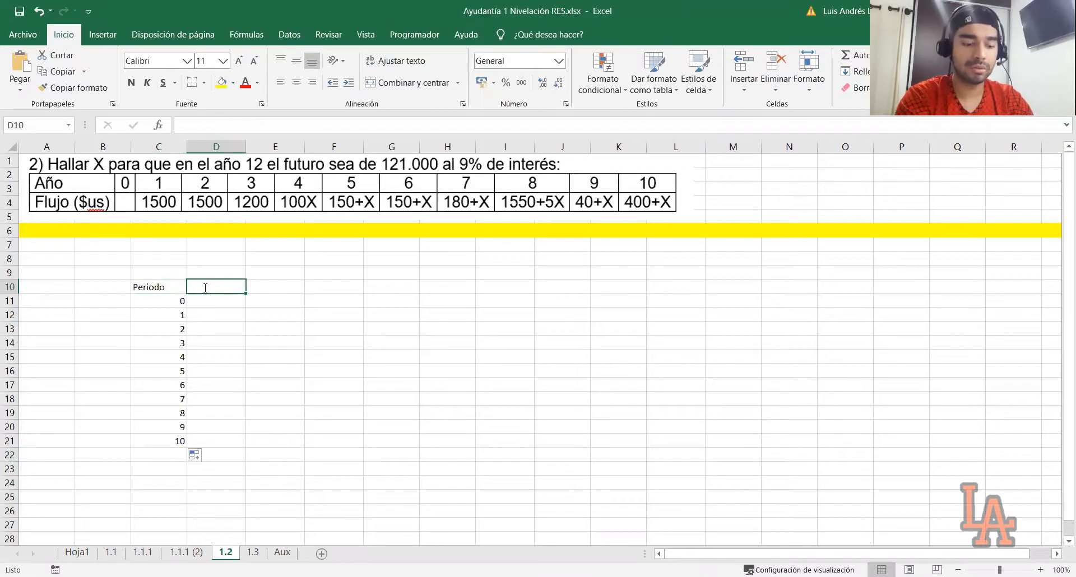
pyautogui.write('Col. Au')
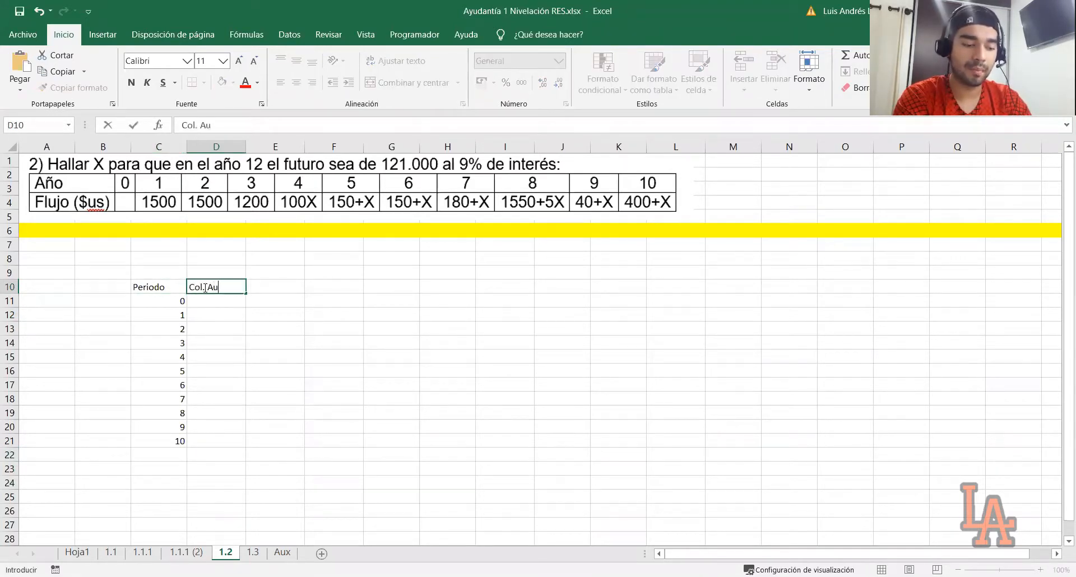
pyautogui.write('xiliar')
pyautogui.press('Return')
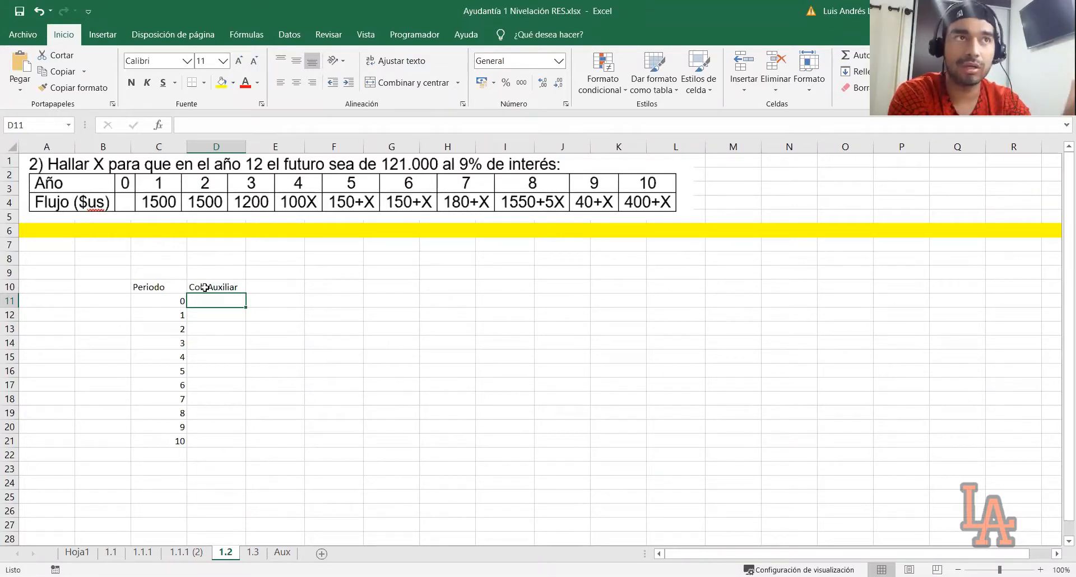
# Step: Fill D11:D23 with the descending series from 12 to 0, starting from 12 and 11
pyautogui.write('12')
pyautogui.press('Return')
pyautogui.write('11')
pyautogui.press('Return')
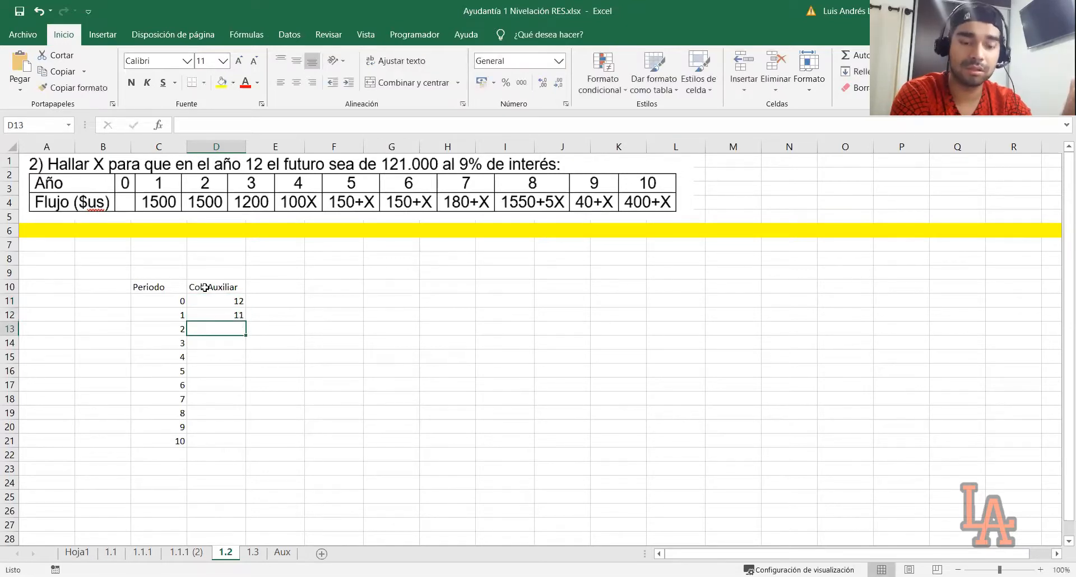
pyautogui.moveTo(233, 301); pyautogui.dragTo(233, 315)
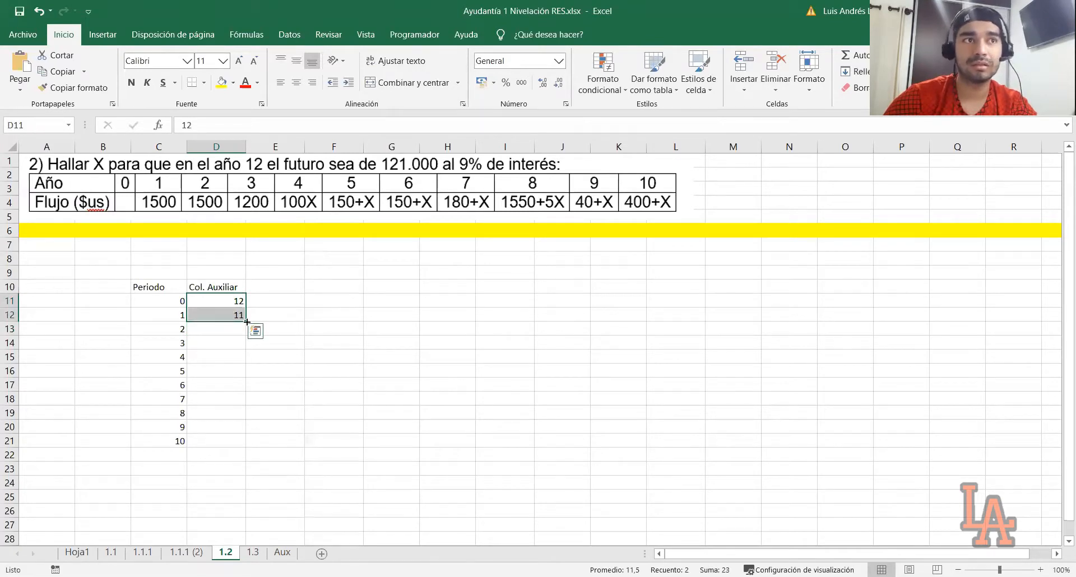
pyautogui.moveTo(245, 321); pyautogui.dragTo(234, 468)
pyautogui.click(232, 454)
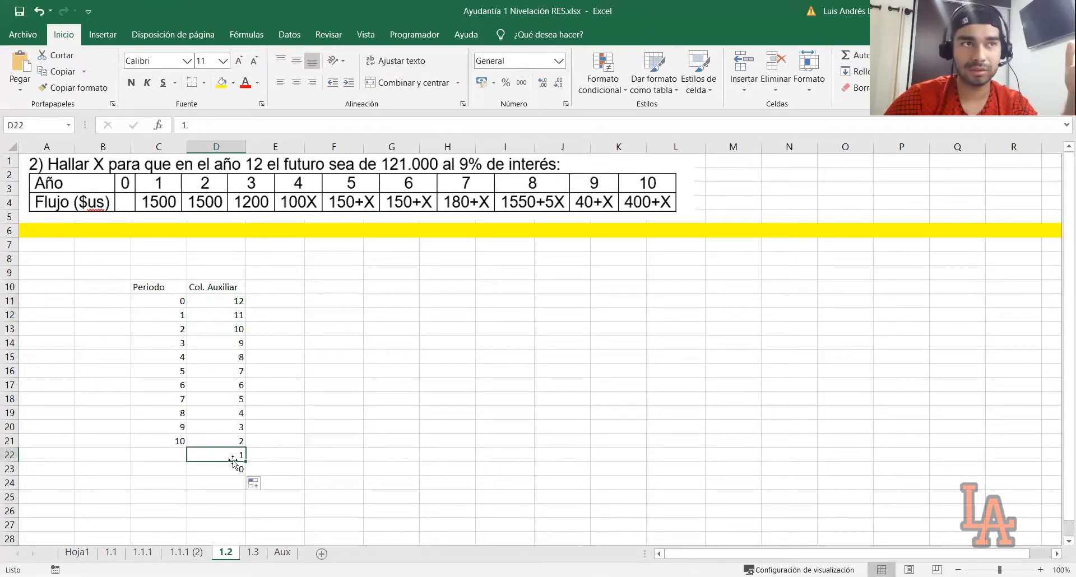
pyautogui.click(234, 300)
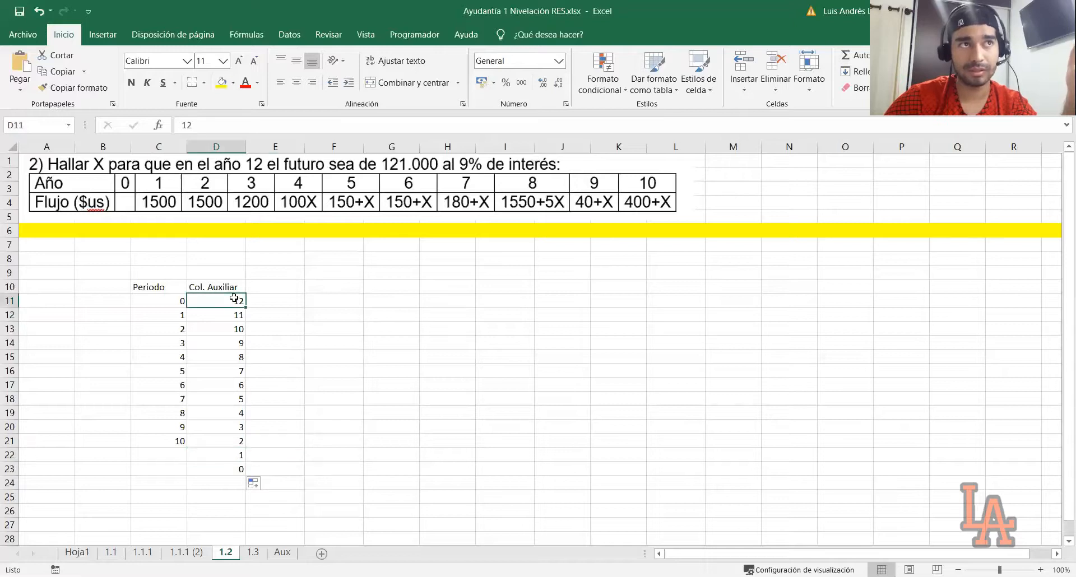
pyautogui.click(131, 281)
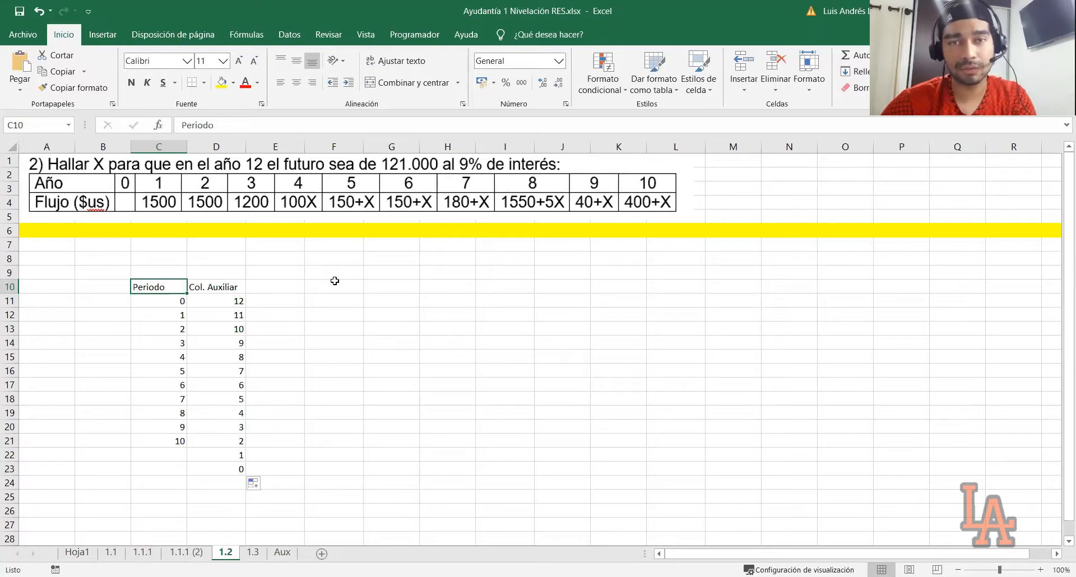
pyautogui.click(226, 301)
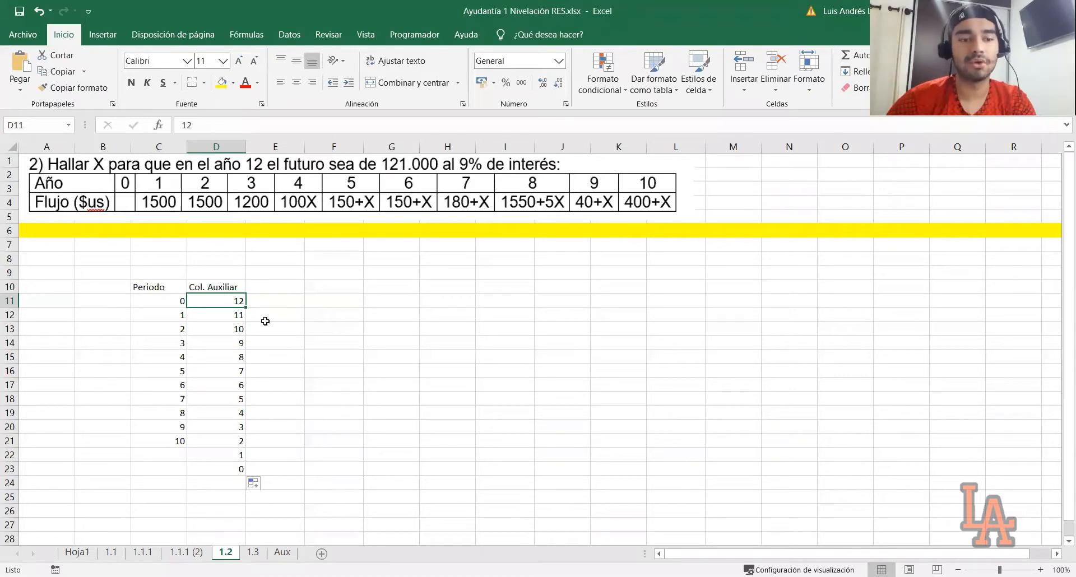
pyautogui.click(278, 358)
pyautogui.click(223, 301)
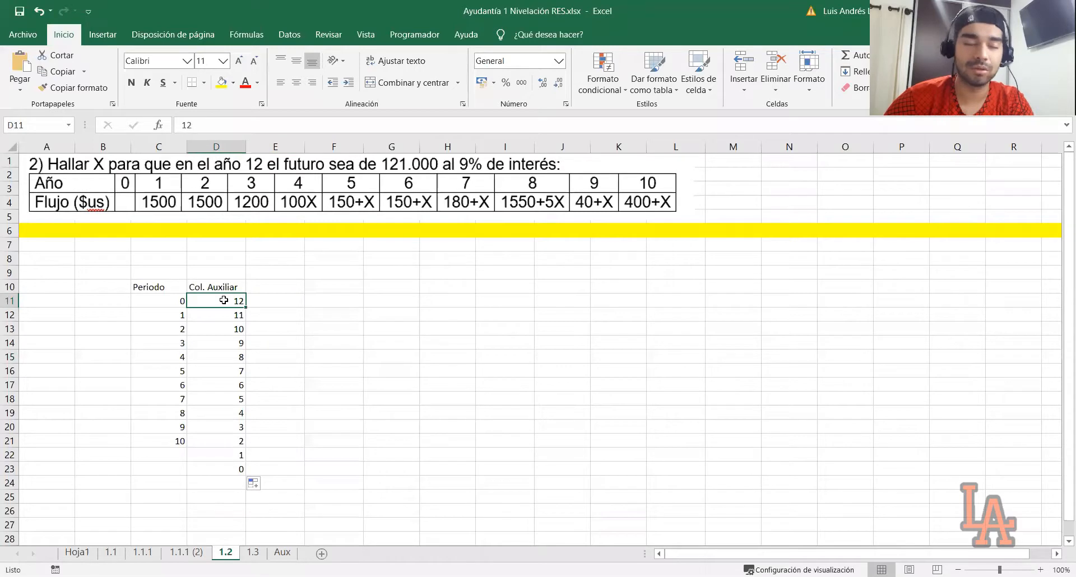
pyautogui.click(255, 307)
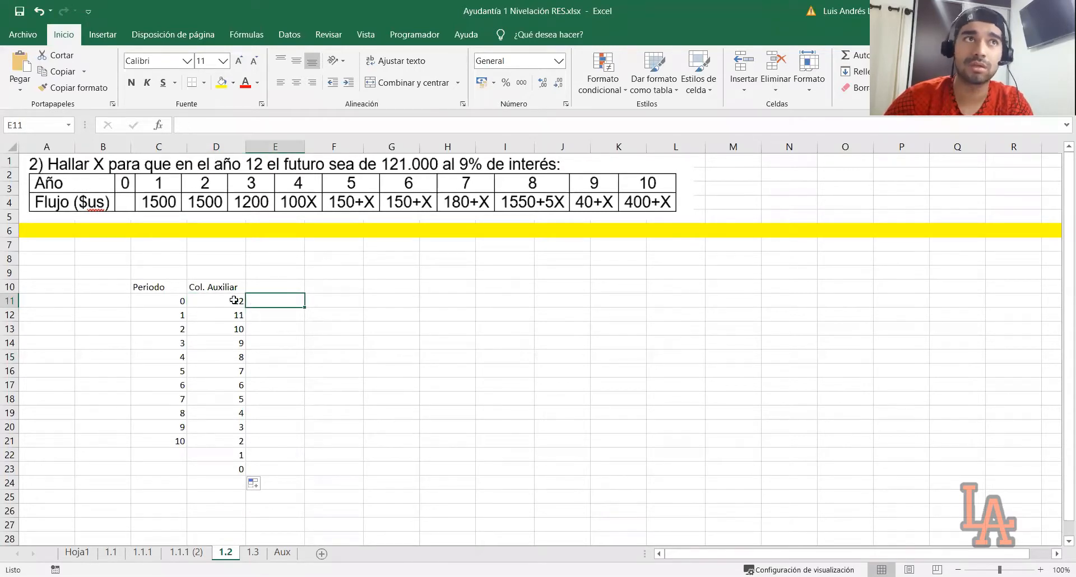
pyautogui.click(234, 302)
pyautogui.moveTo(228, 307); pyautogui.dragTo(226, 301)
# Step: Enter the column header "Flujo" in E10
pyautogui.click(260, 285)
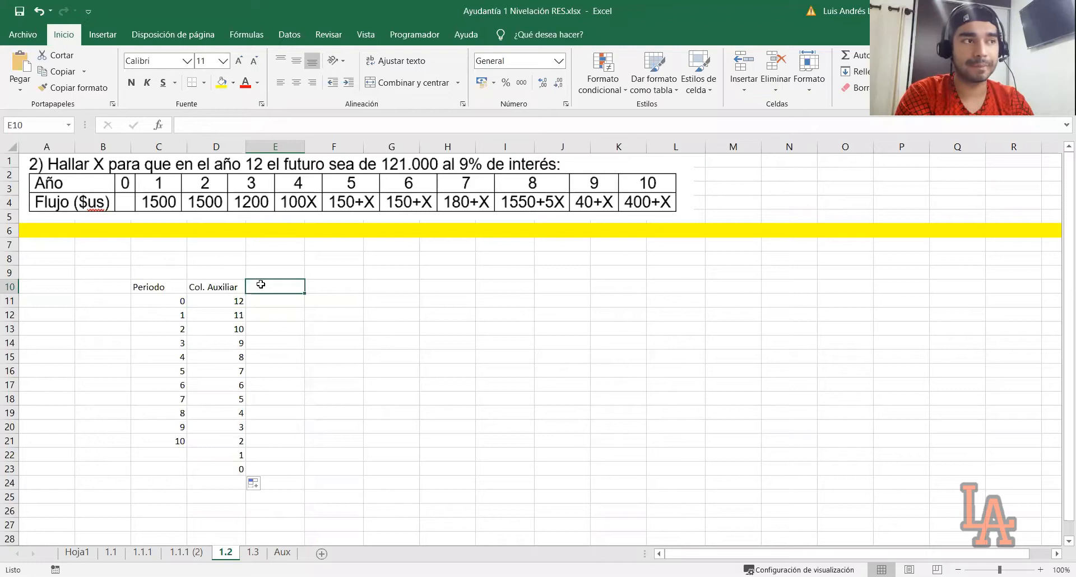
pyautogui.write('Flujo')
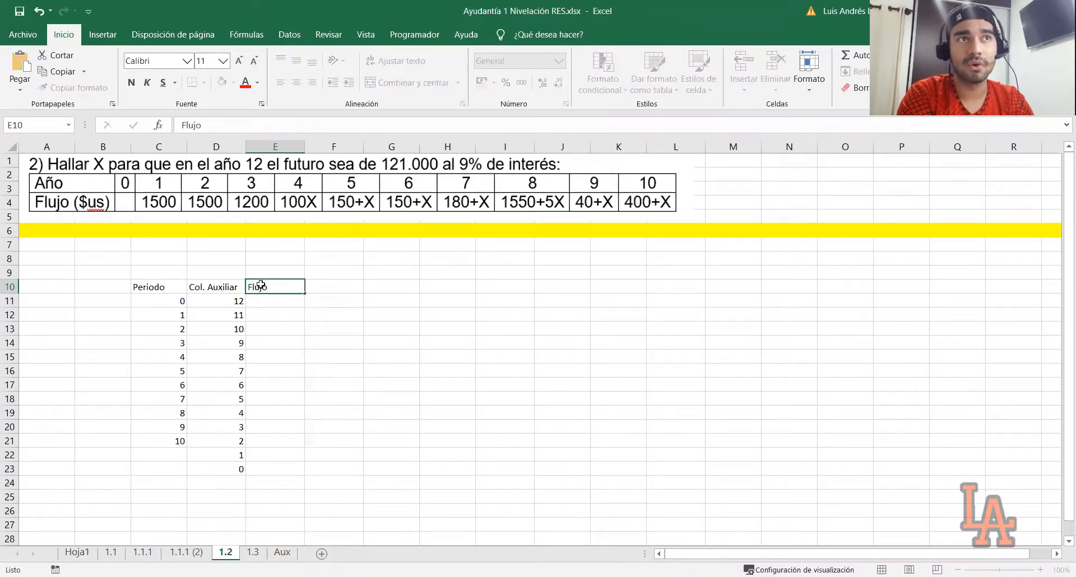
pyautogui.press('Return')
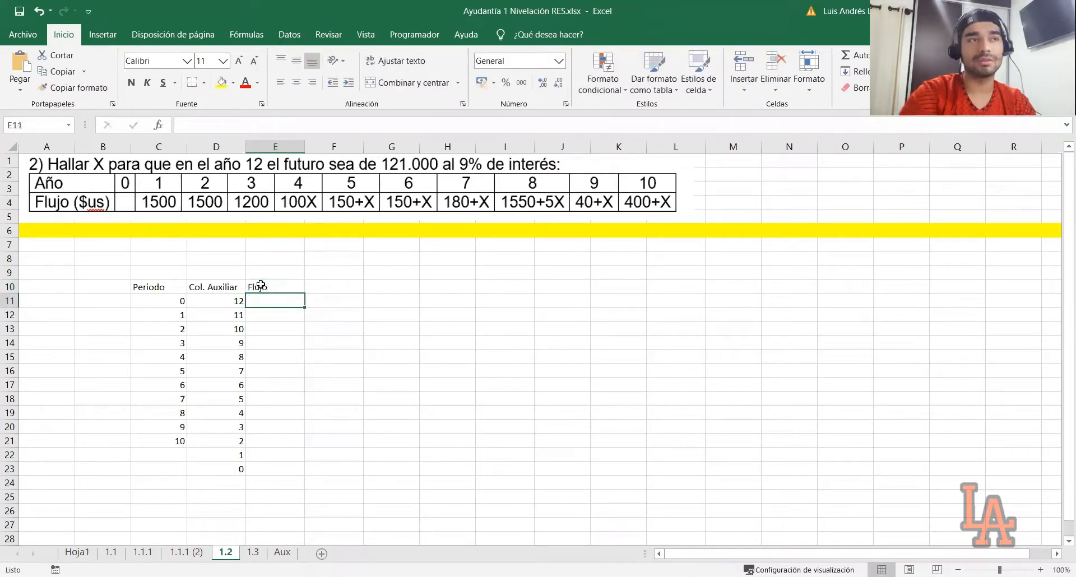
# Step: Review how the Periodo, Col. Auxiliar and Flujo columns are laid out in the year 50 future value table on sheet 1.1.1
pyautogui.click(111, 552)
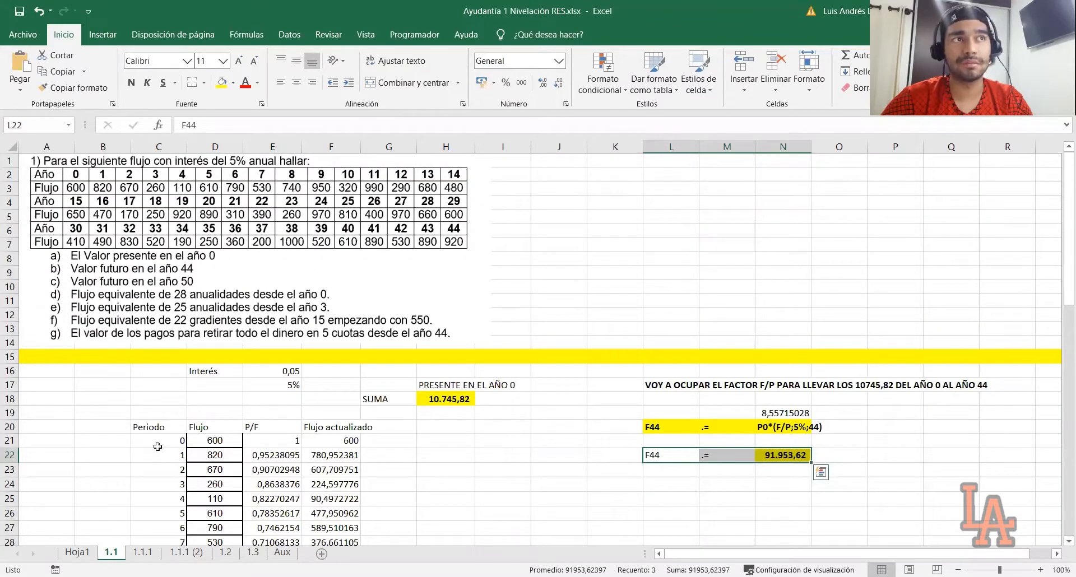
pyautogui.click(153, 555)
pyautogui.scroll(-2, 318, 447)
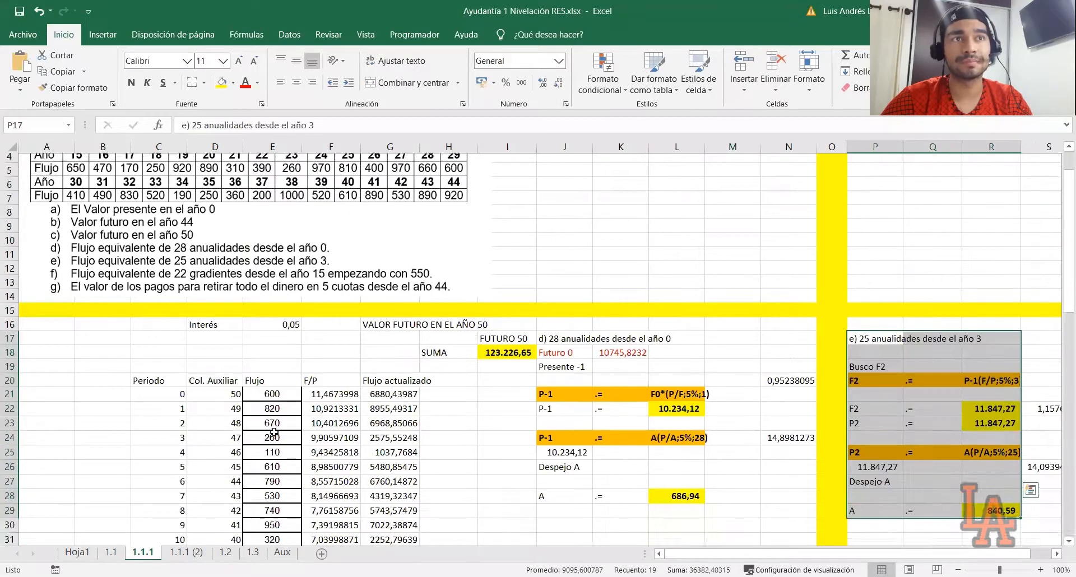
pyautogui.moveTo(165, 328); pyautogui.dragTo(403, 502)
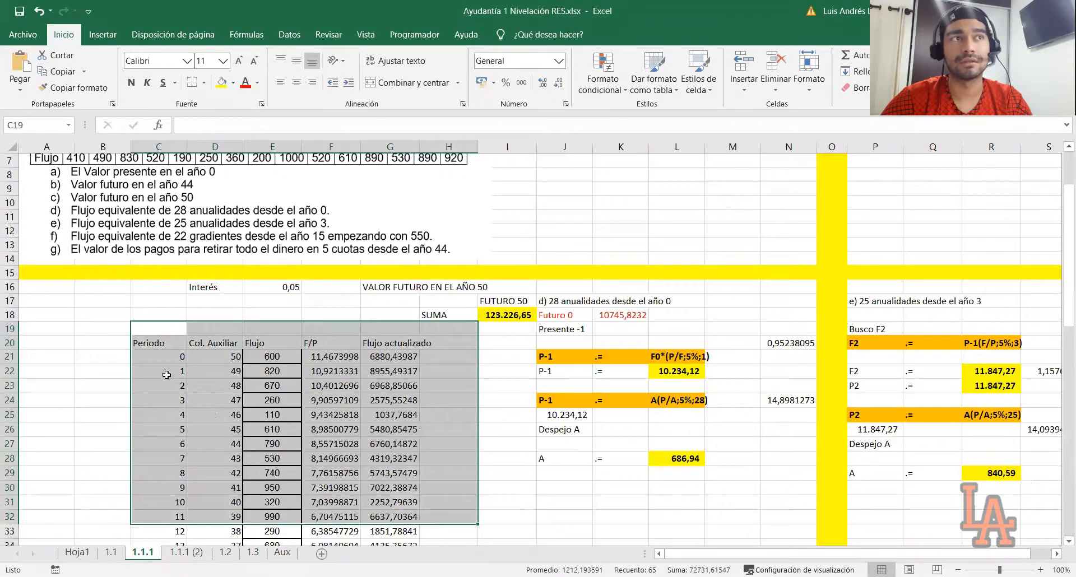
pyautogui.click(153, 348)
pyautogui.moveTo(153, 349); pyautogui.dragTo(160, 416)
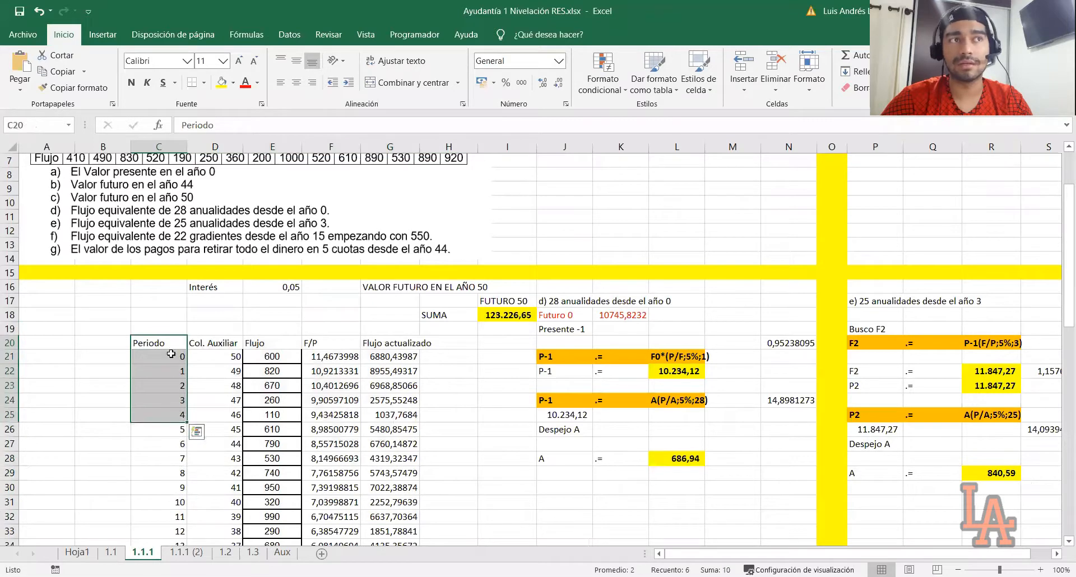
pyautogui.click(172, 353)
pyautogui.click(207, 345)
pyautogui.click(215, 360)
pyautogui.moveTo(215, 360); pyautogui.dragTo(222, 400)
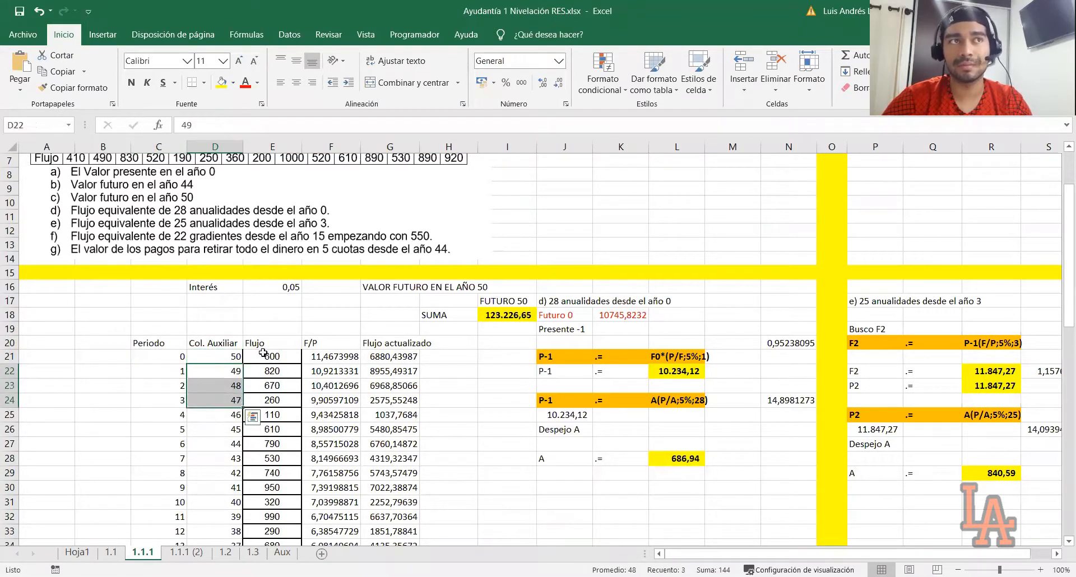
pyautogui.moveTo(263, 354); pyautogui.dragTo(269, 396)
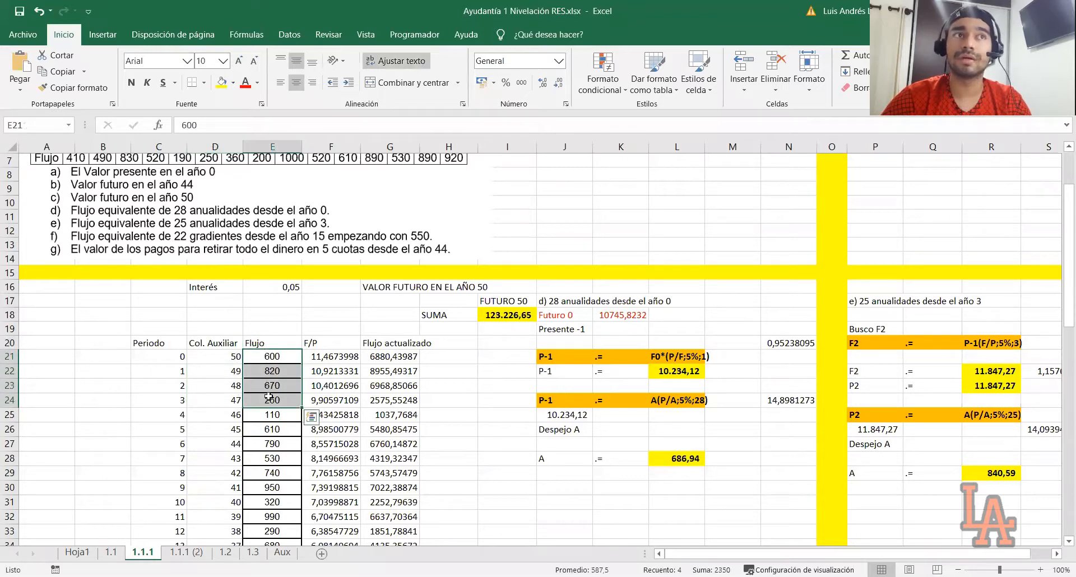
# Step: On sheet 1.2, enter the flows 0, 1500, 1500 and 1200 for periods 0 to 3 in E11:E14
pyautogui.click(225, 553)
pyautogui.click(275, 310)
pyautogui.click(275, 300)
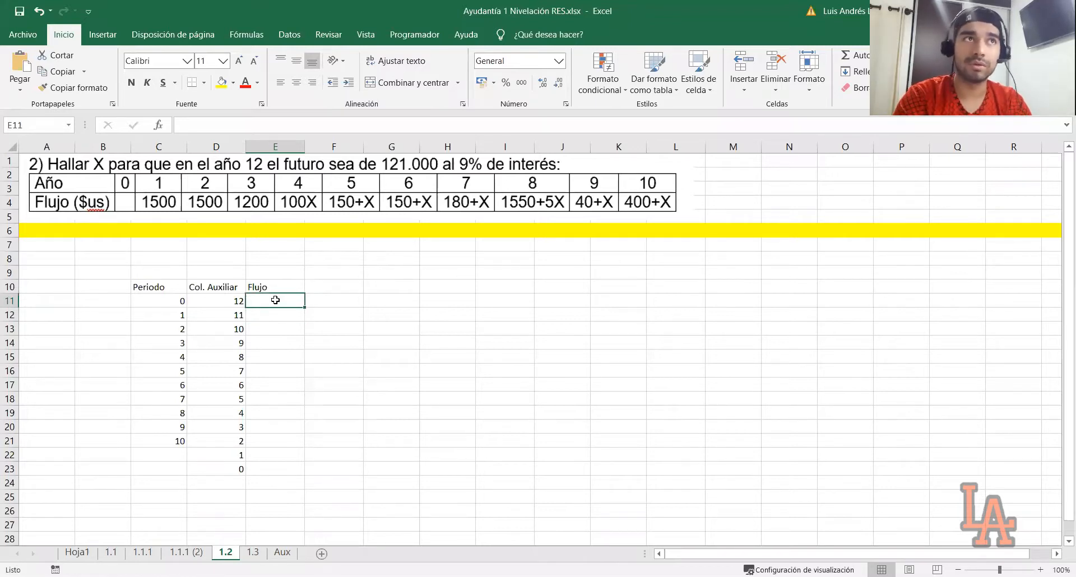
pyautogui.write('0')
pyautogui.press('Return')
pyautogui.write('1500')
pyautogui.press('Return')
pyautogui.write('1500')
pyautogui.press('Return')
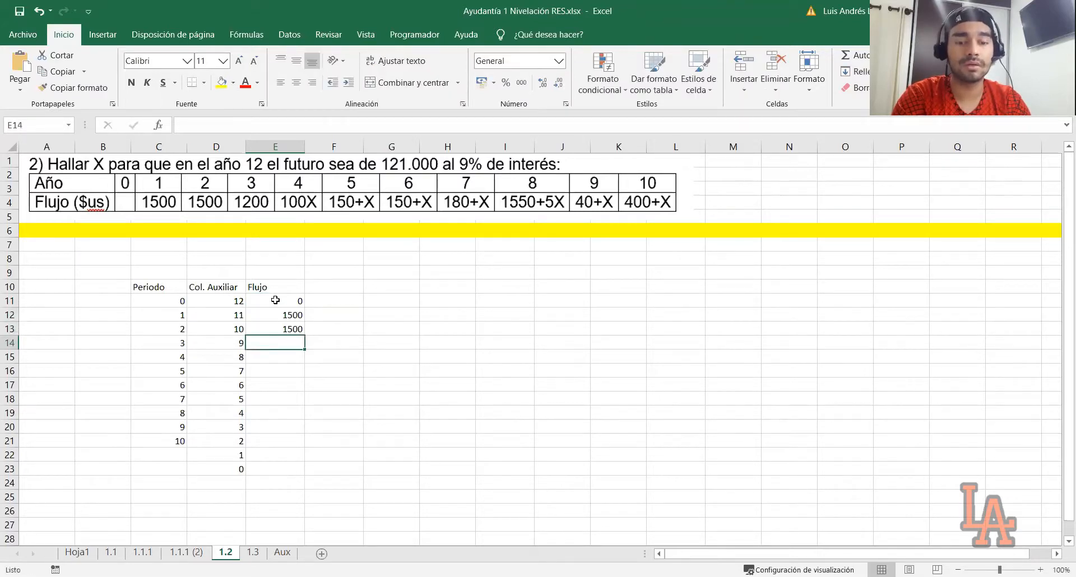
pyautogui.write('1200')
pyautogui.press('Return')
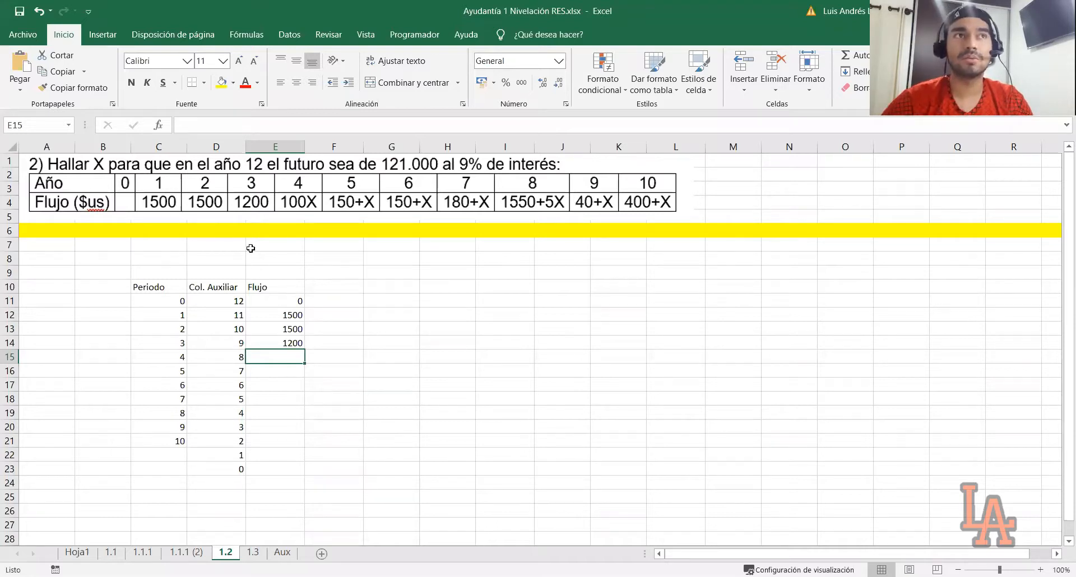
# Step: Enter the label "Incógnita" in D7
pyautogui.click(224, 246)
pyautogui.write('I')
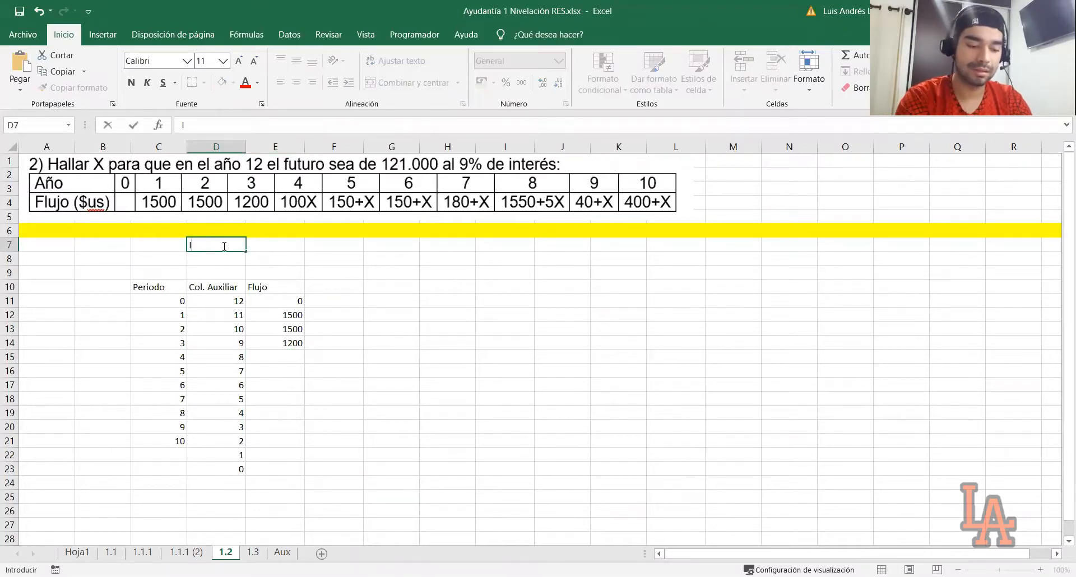
pyautogui.write('ncógnita')
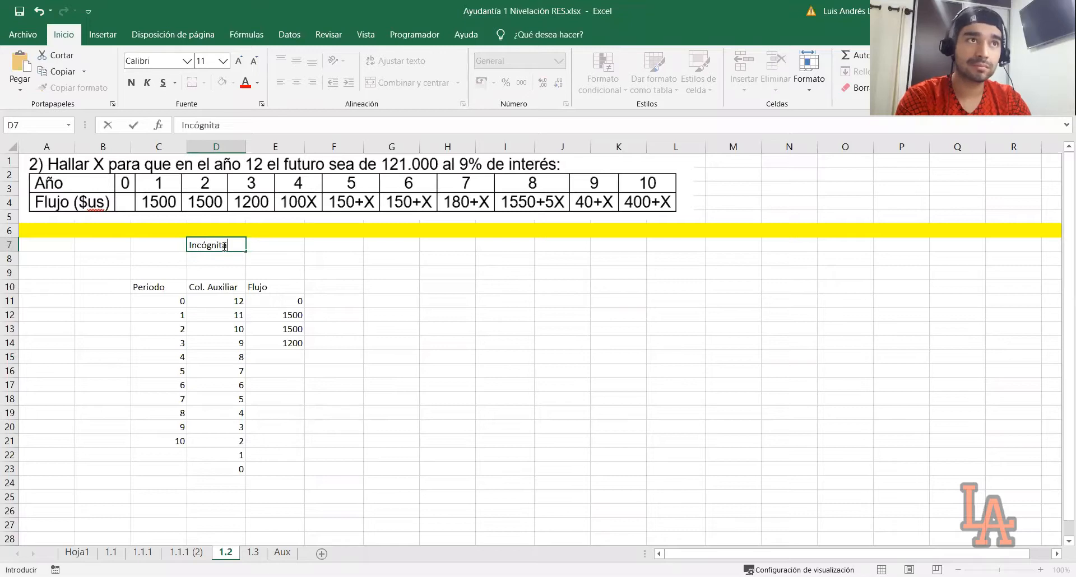
pyautogui.press('Tab')
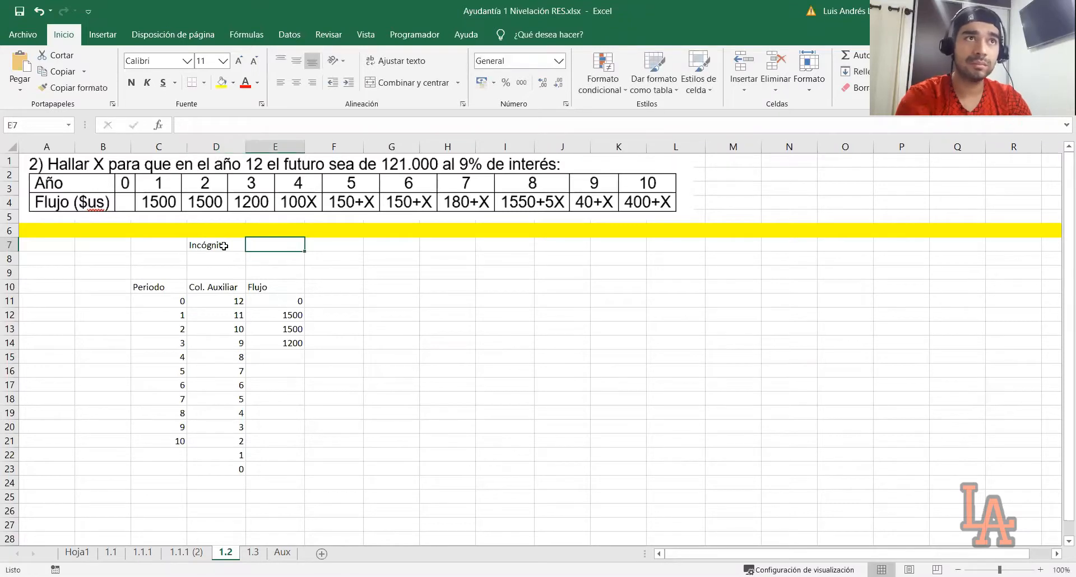
# Step: Fill the unknown's cell E7 with yellow and enter 100 as its trial value
pyautogui.click(232, 88)
pyautogui.click(256, 197)
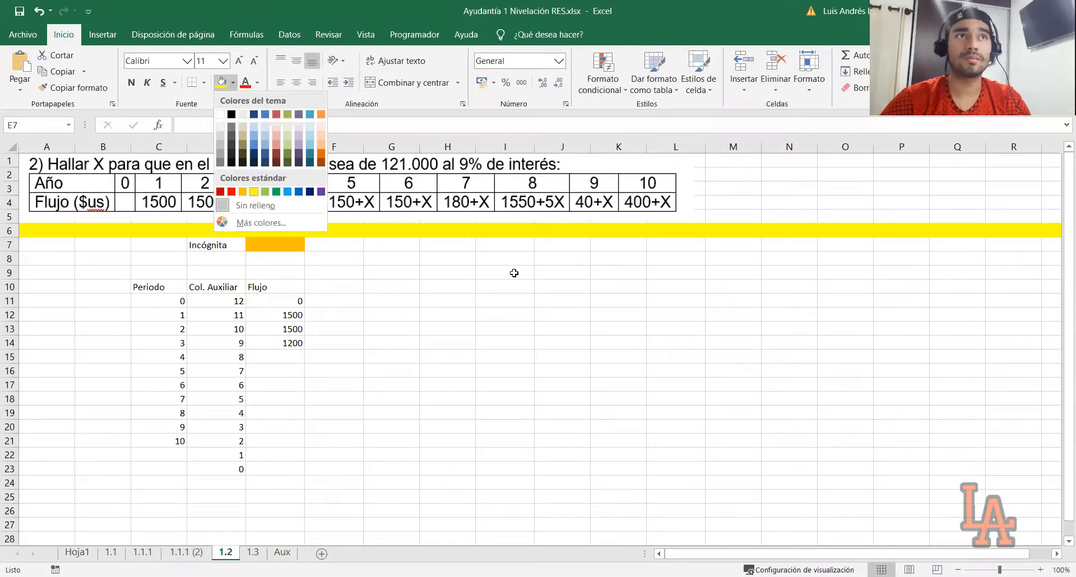
pyautogui.click(506, 296)
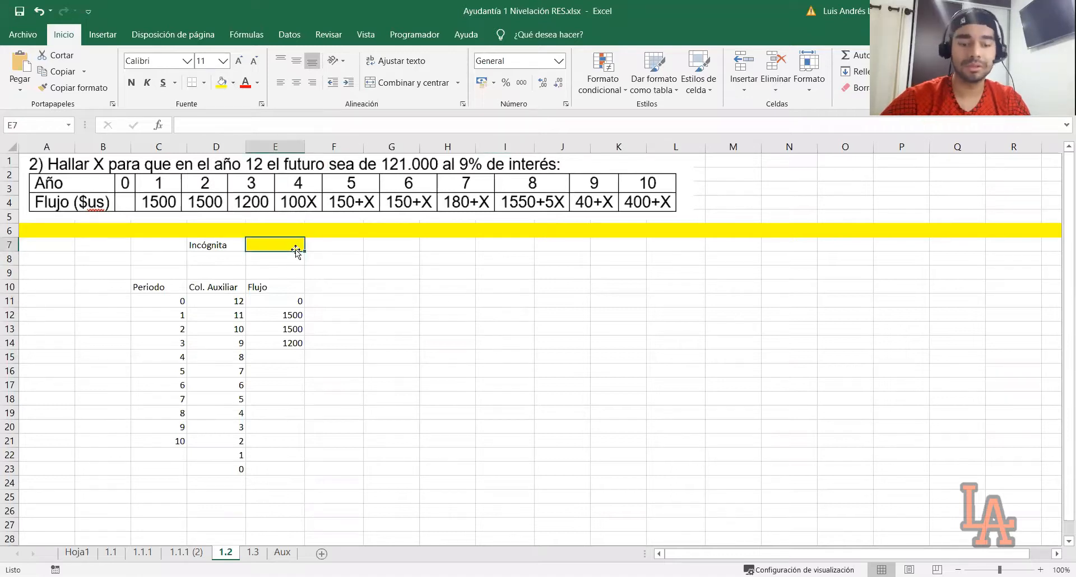
pyautogui.write('100')
pyautogui.press('Return')
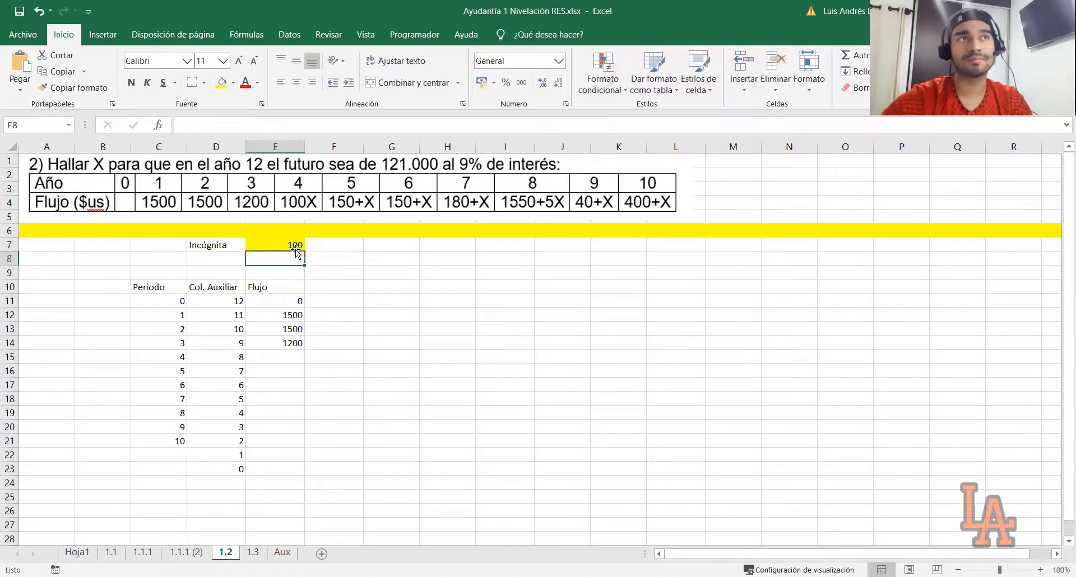
pyautogui.click(291, 248)
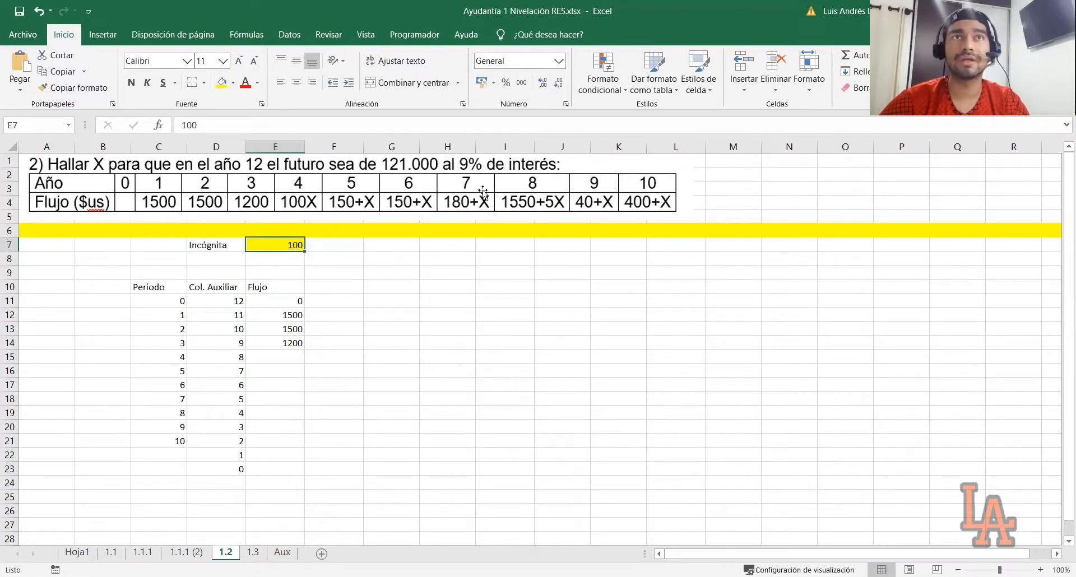
pyautogui.click(402, 256)
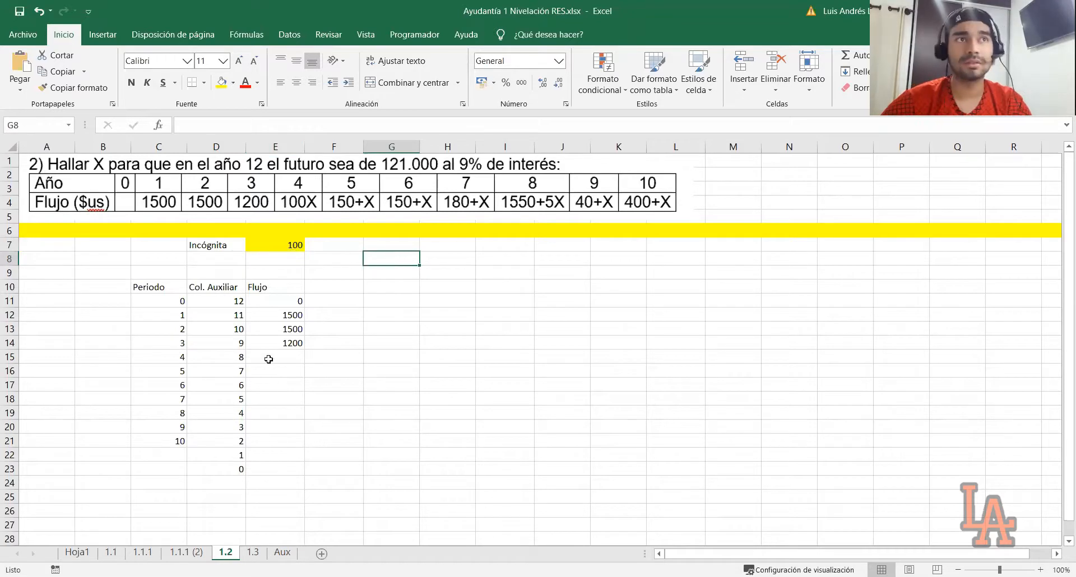
# Step: Enter the period 4 flow in E15 as the formula =100*E7
pyautogui.click(179, 357)
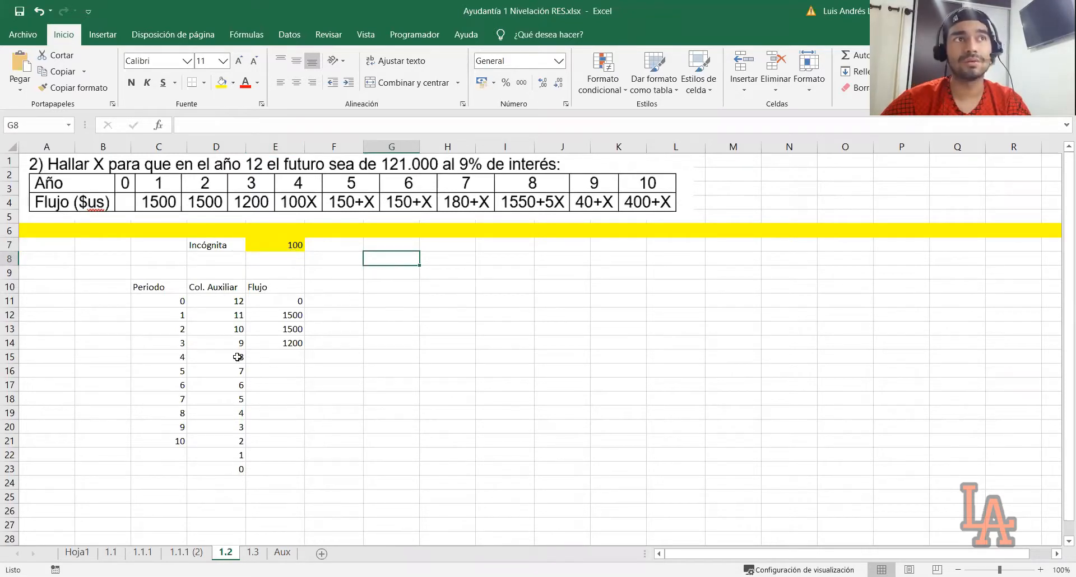
pyautogui.click(277, 360)
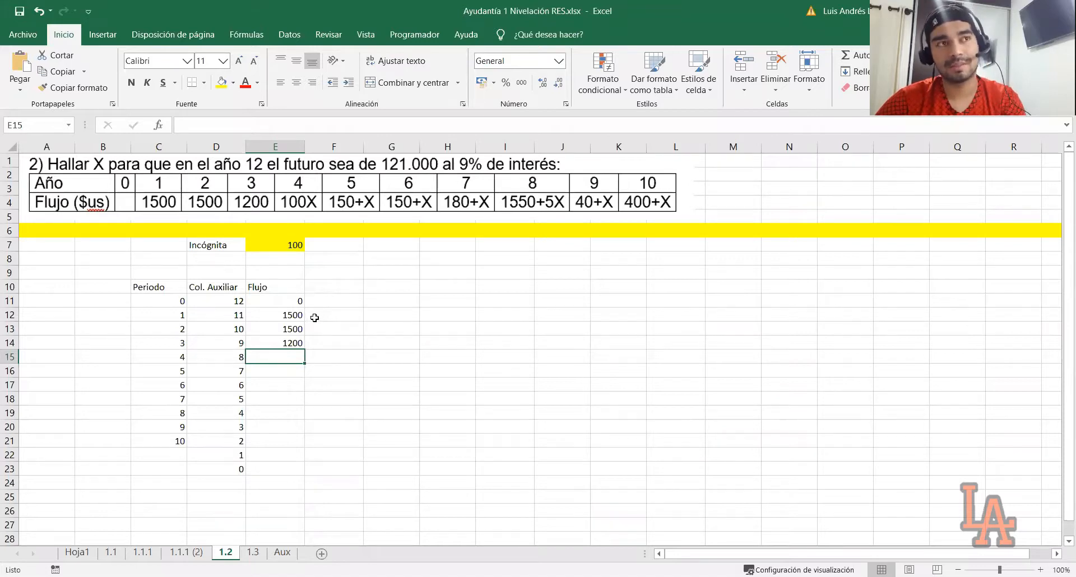
pyautogui.write('=100*')
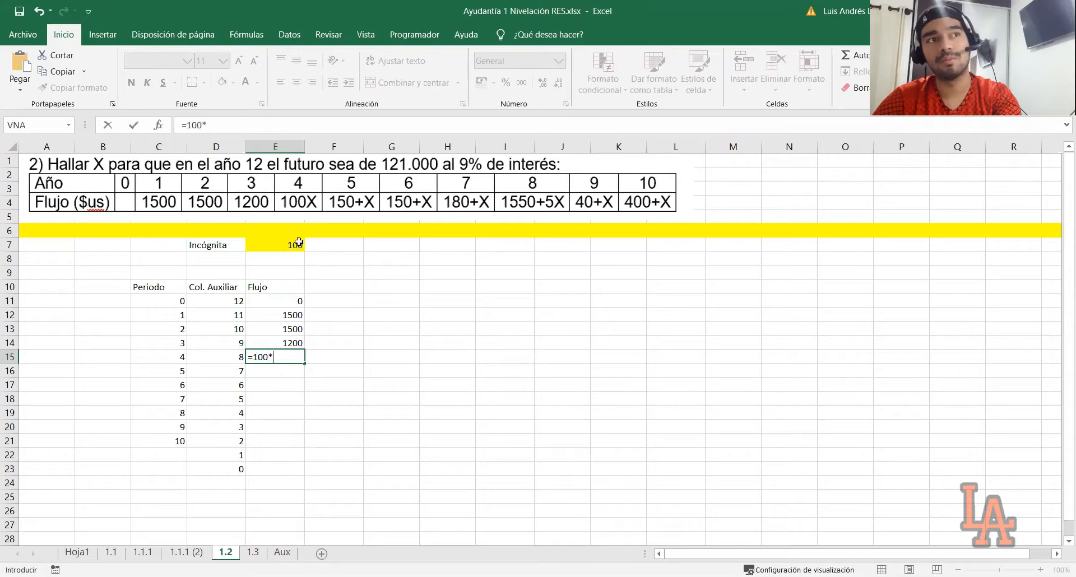
pyautogui.click(294, 245)
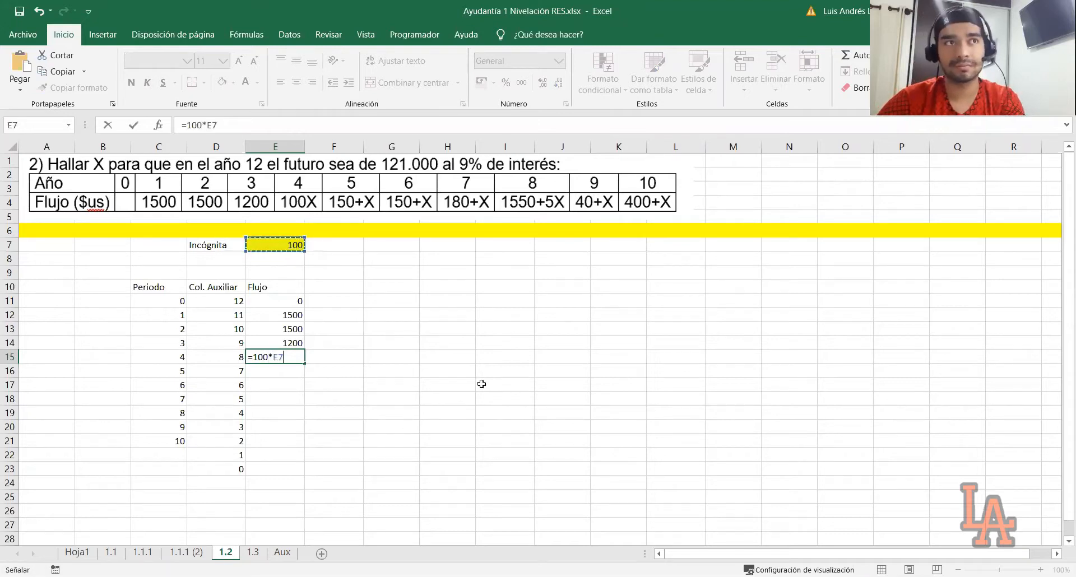
pyautogui.press('Return')
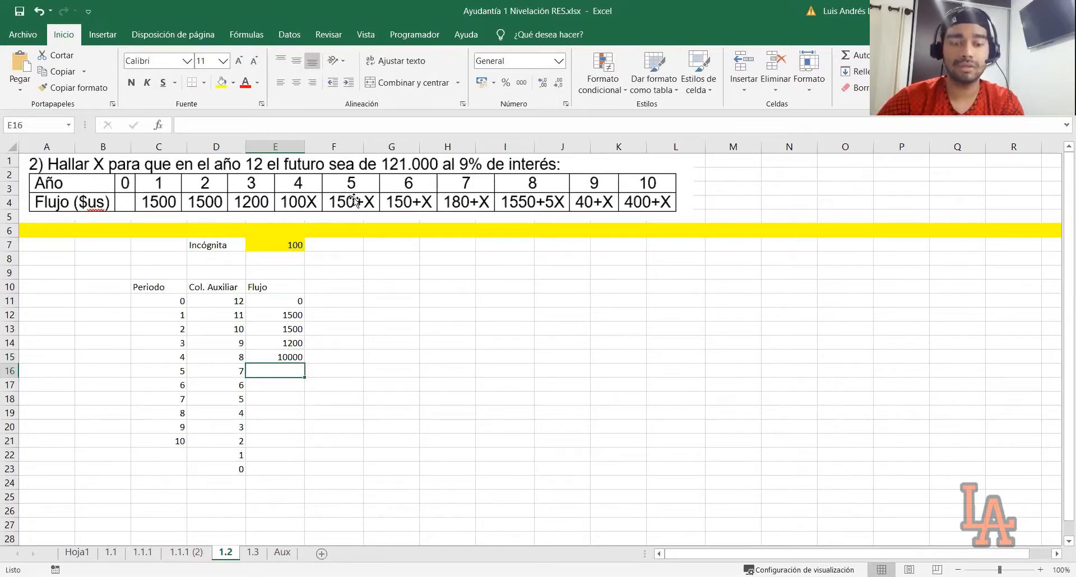
# Step: Enter the period 5 flow in E16 as =150+E7 and the period 6 flow in E17 as =E16
pyautogui.write('=150')
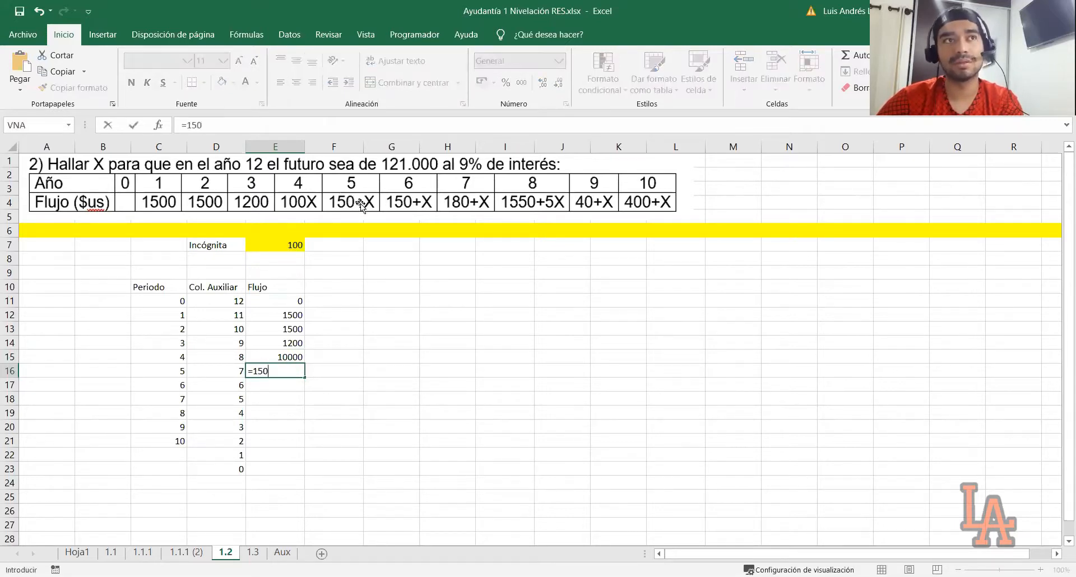
pyautogui.write('+')
pyautogui.click(287, 245)
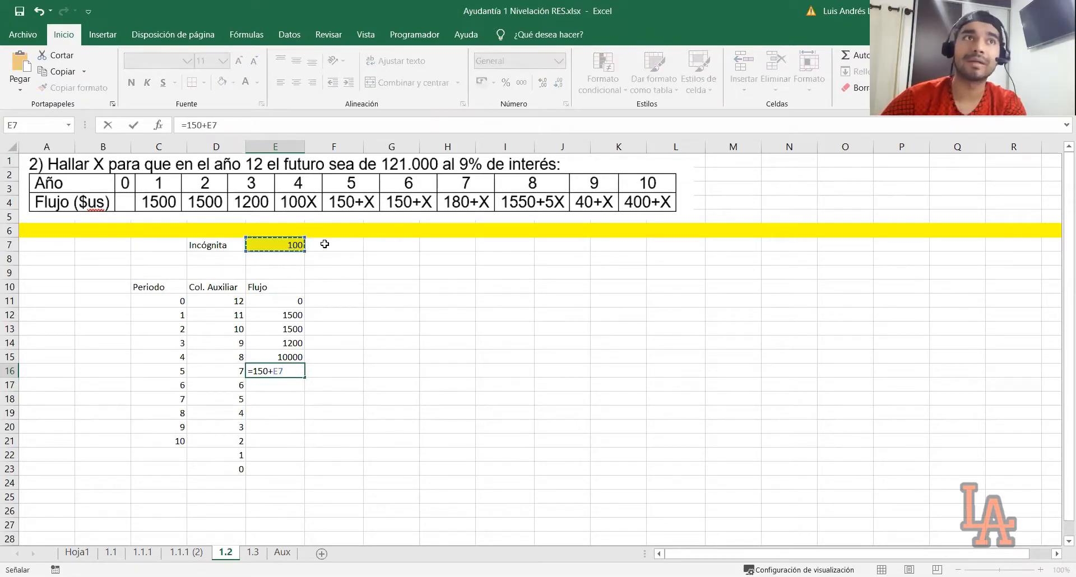
pyautogui.press('Return')
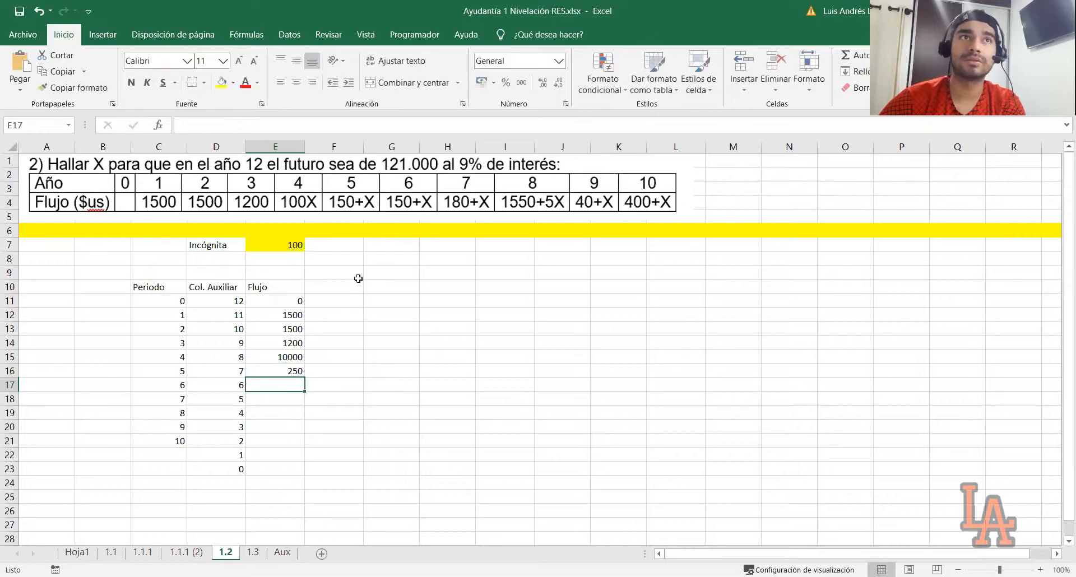
pyautogui.write('=')
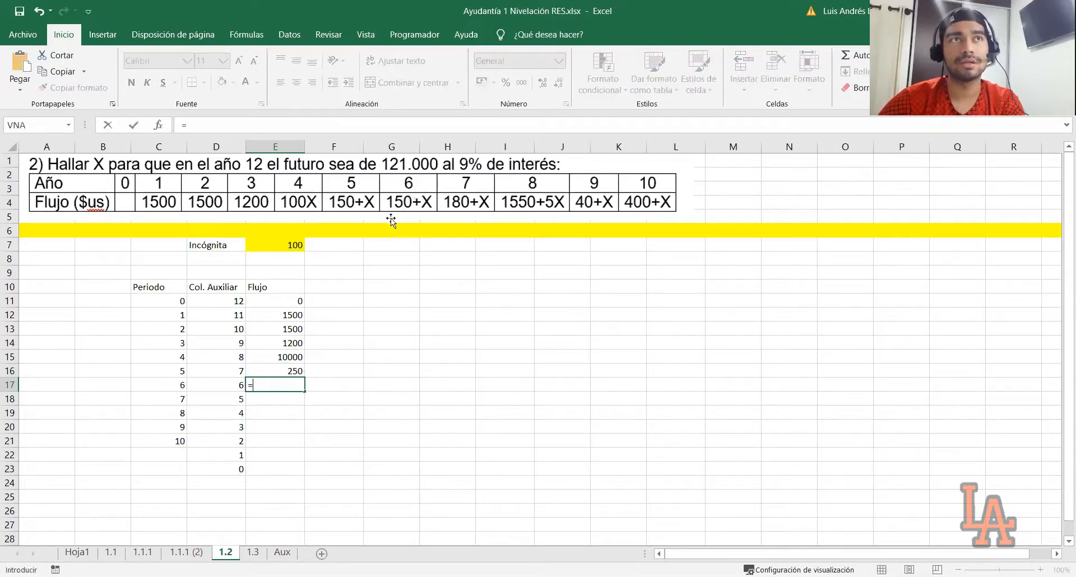
pyautogui.click(290, 369)
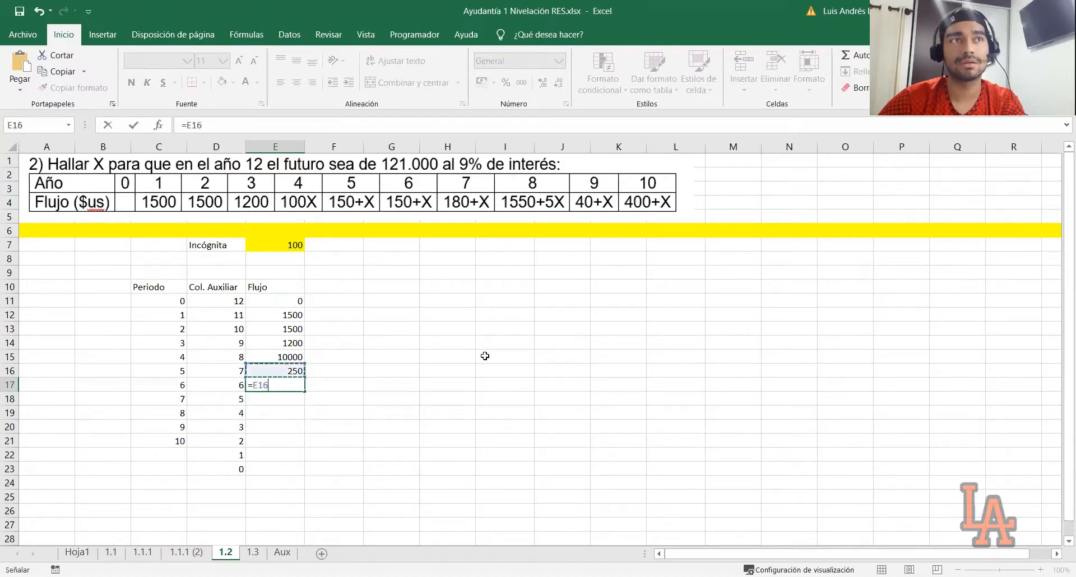
pyautogui.press('Return')
# Step: Enter the period 7 flow in E18 as the formula =180+E7
pyautogui.write('=')
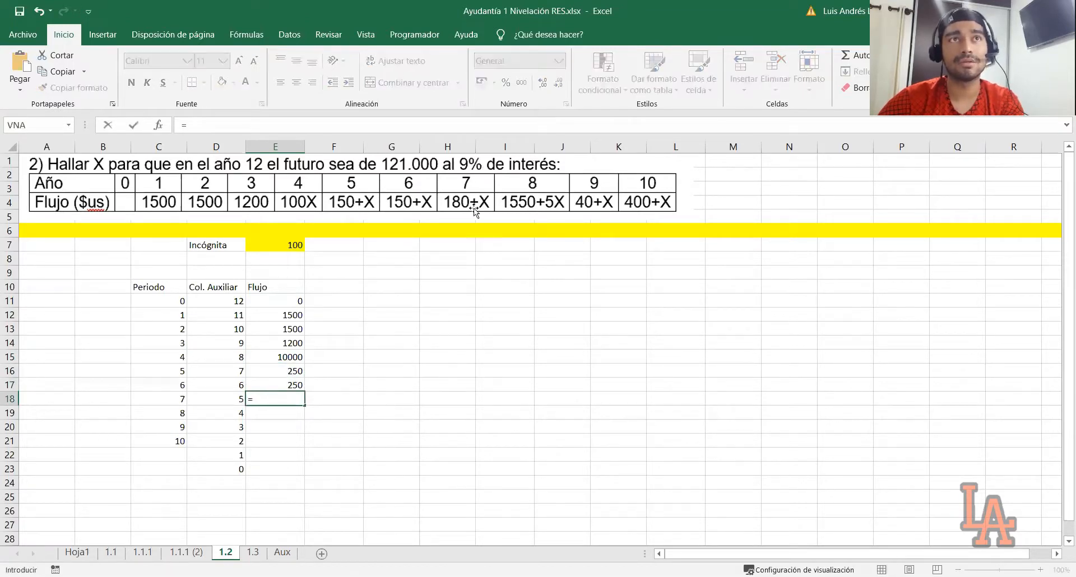
pyautogui.write('180')
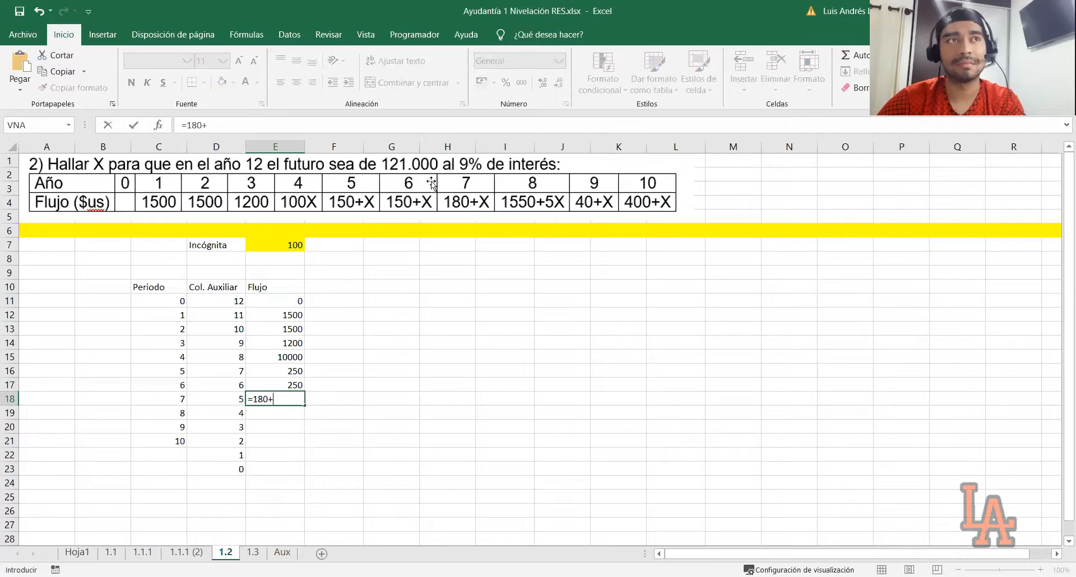
pyautogui.write('+')
pyautogui.click(284, 241)
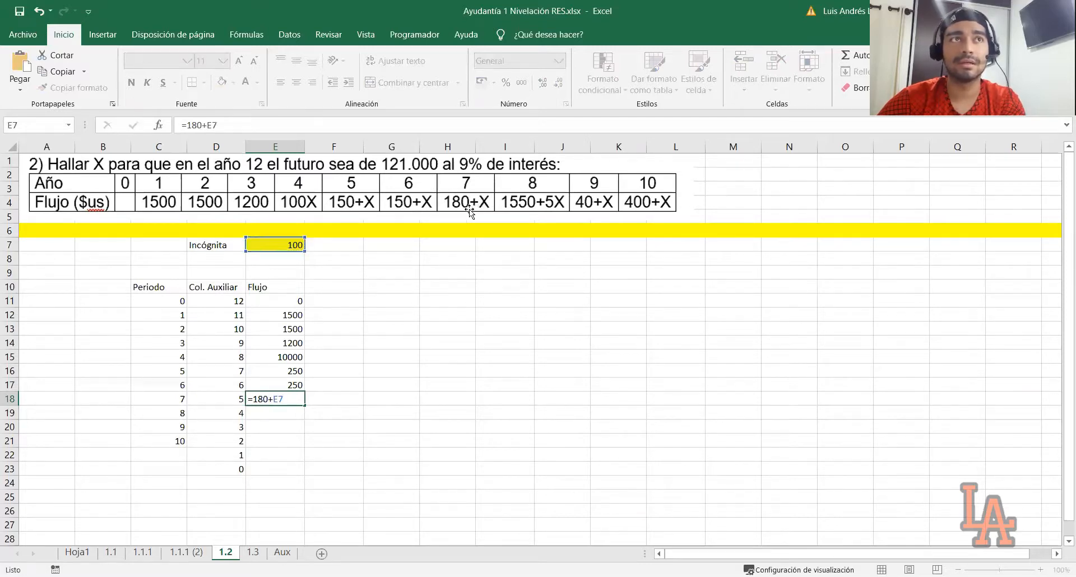
pyautogui.press('Return')
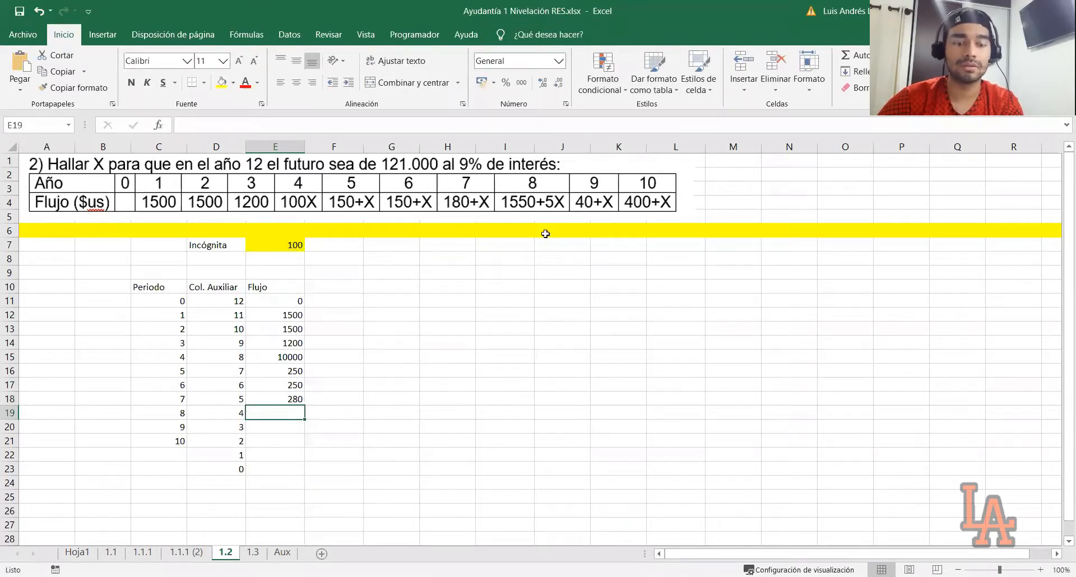
# Step: Enter the period 8 flow in E19 as the formula =1550+5*E7
pyautogui.write('=1550')
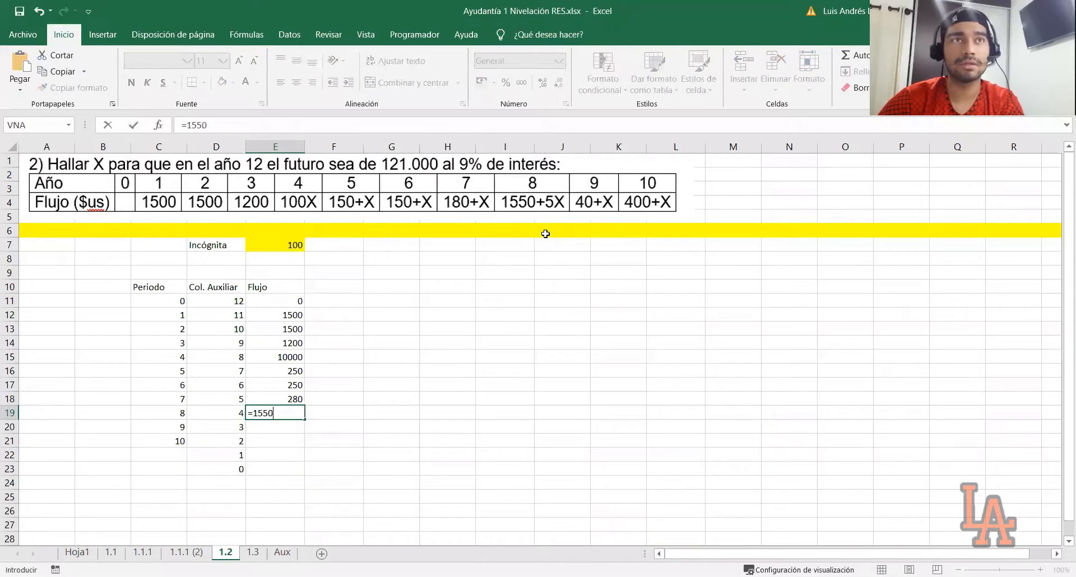
pyautogui.write('+5*')
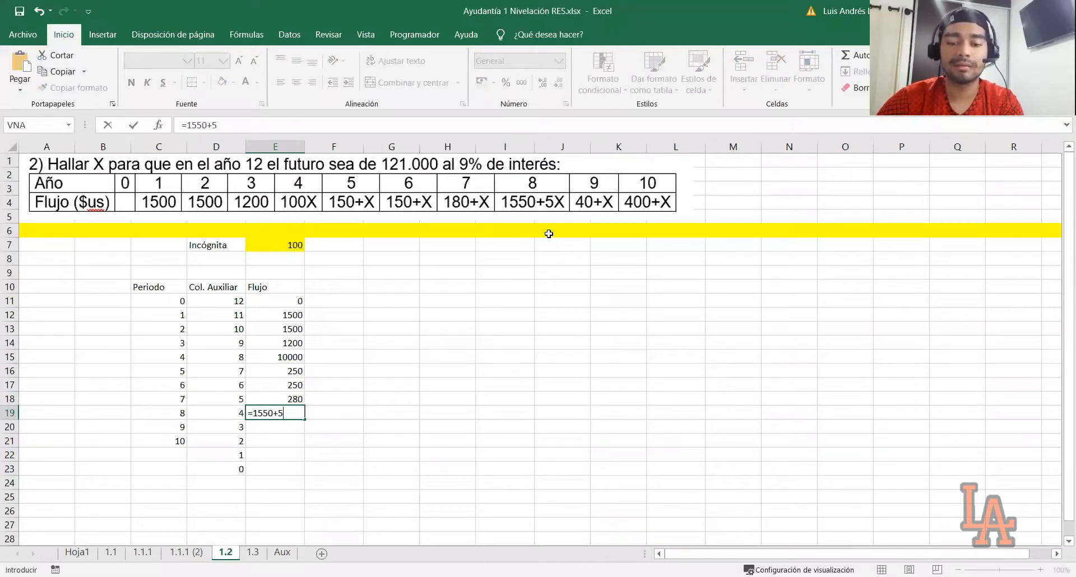
pyautogui.click(303, 246)
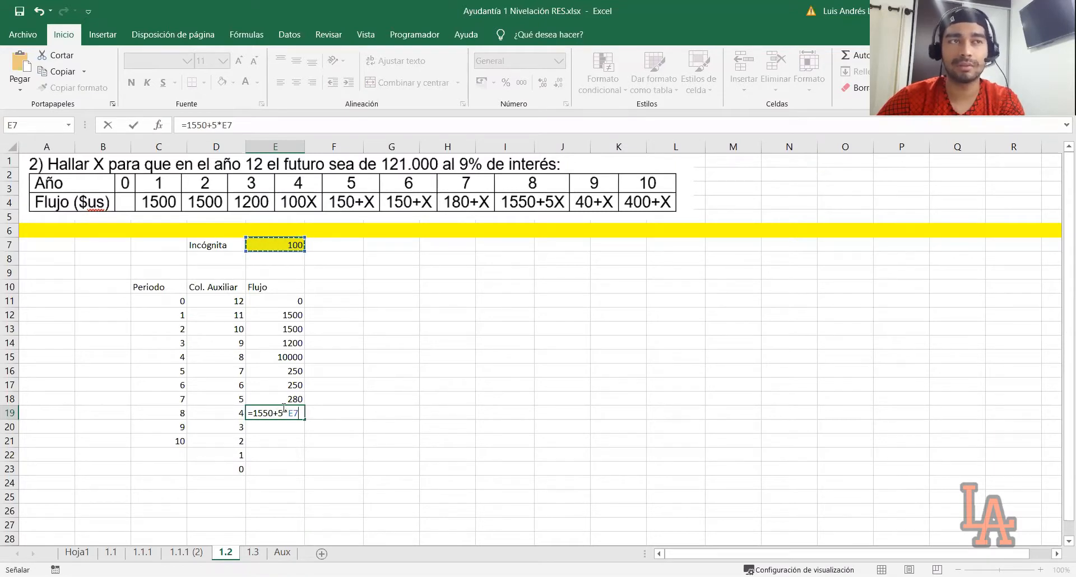
pyautogui.press('Return')
# Step: Enter the period 9 flow in E20 as =40+E7 and the period 10 flow in E21 as =400+E7
pyautogui.write('=')
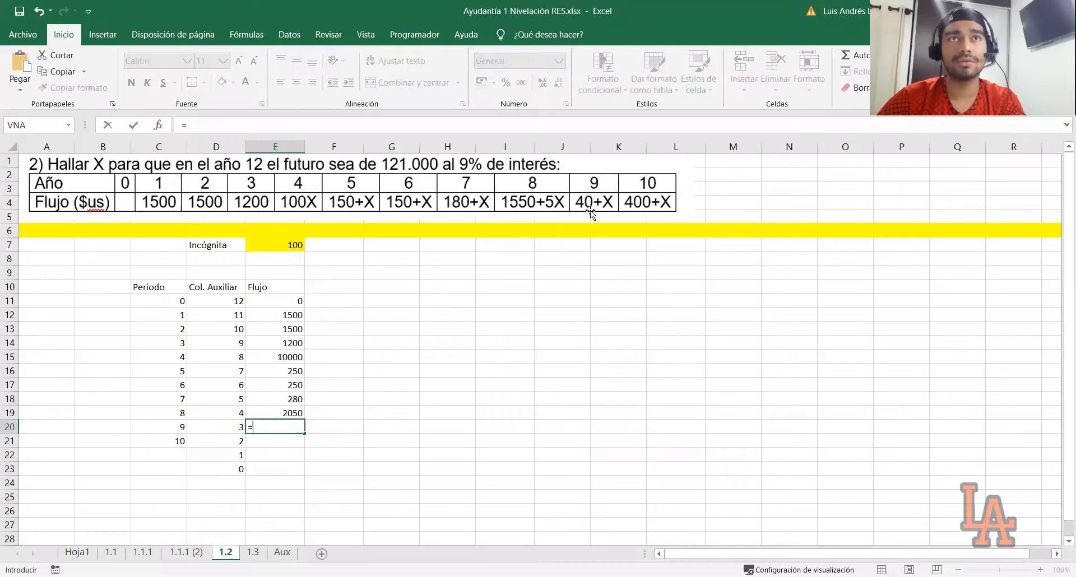
pyautogui.write('40+')
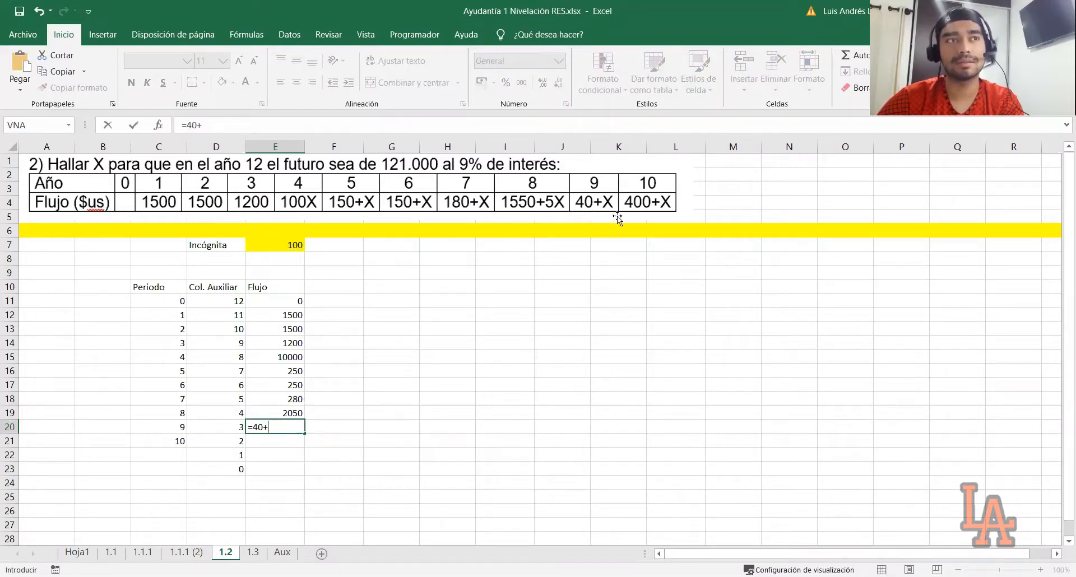
pyautogui.click(288, 246)
pyautogui.press('Return')
pyautogui.write('=400')
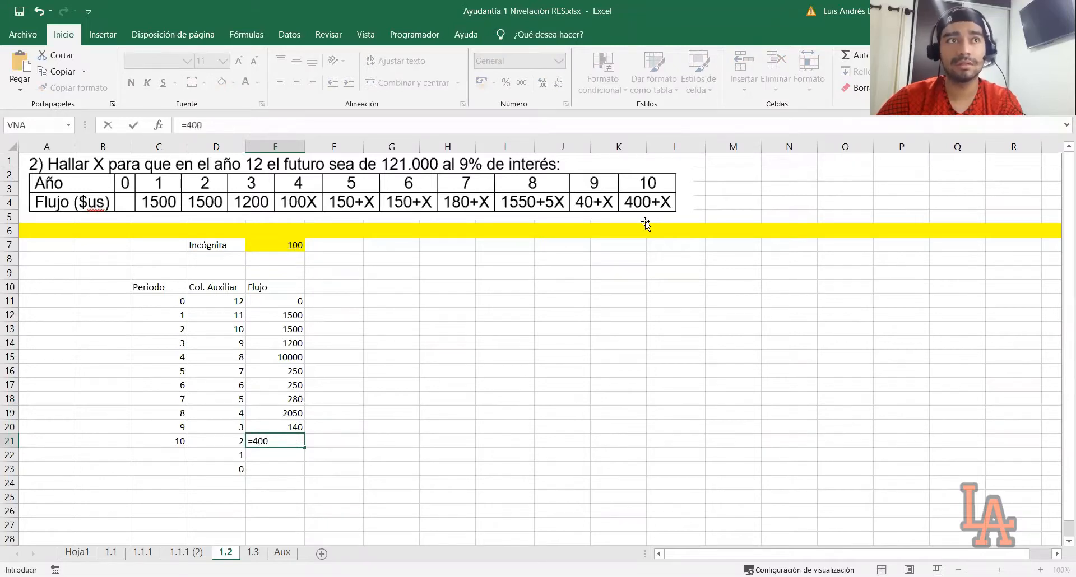
pyautogui.write('+')
pyautogui.click(286, 245)
pyautogui.press('Return')
pyautogui.click(449, 359)
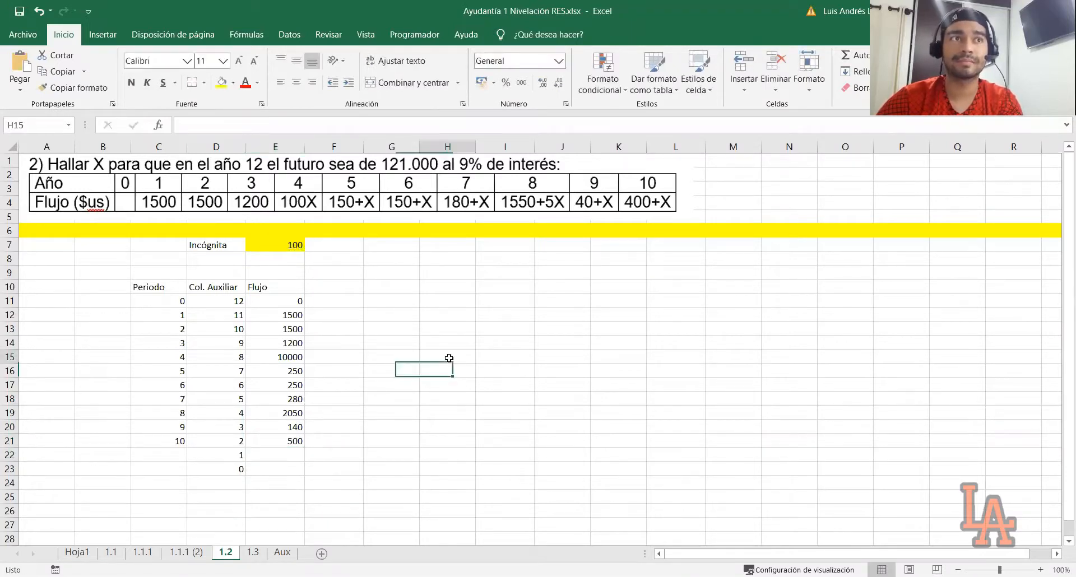
# Step: Test the flow formulas with 50 and 102 in the unknown cell E7, and restore its value to 100
pyautogui.click(286, 249)
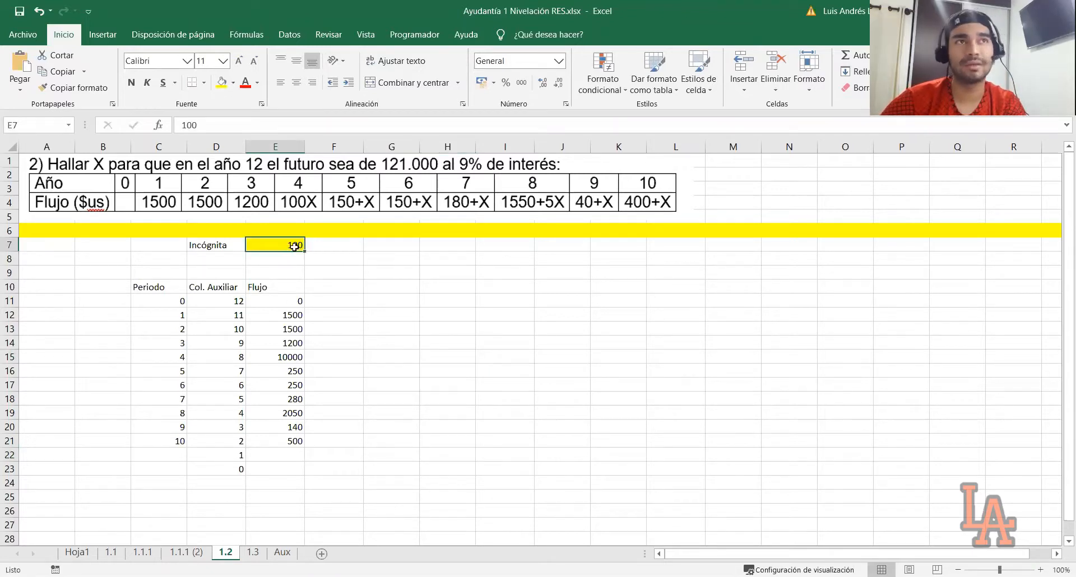
pyautogui.write('50')
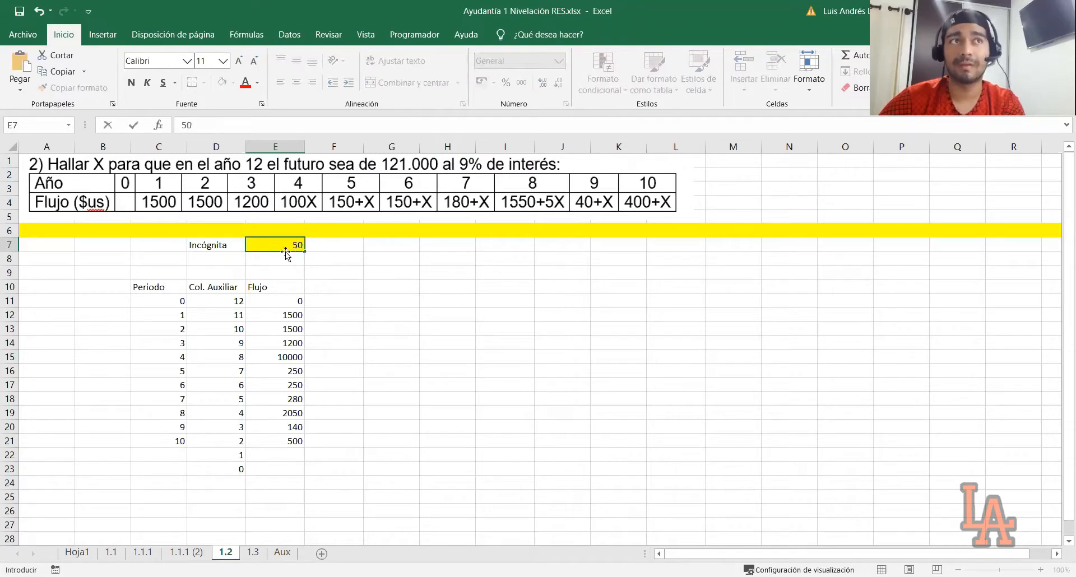
pyautogui.press('Return')
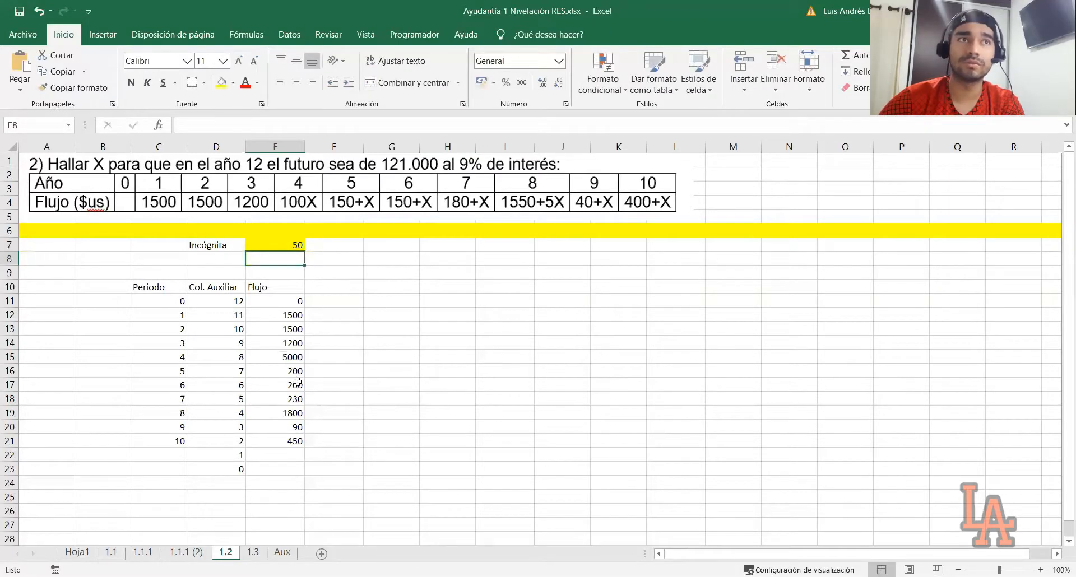
pyautogui.click(297, 242)
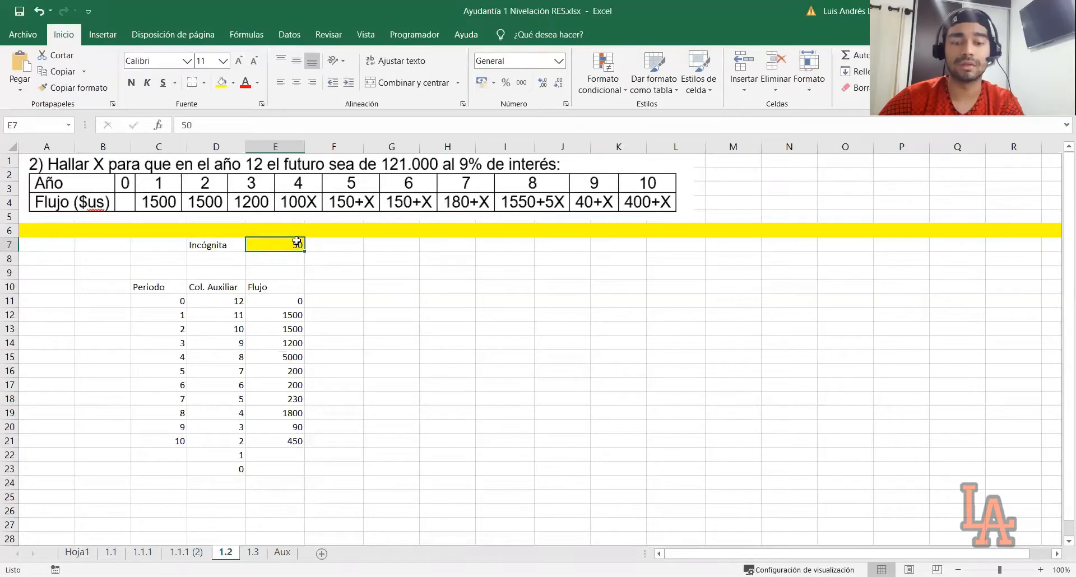
pyautogui.write('102')
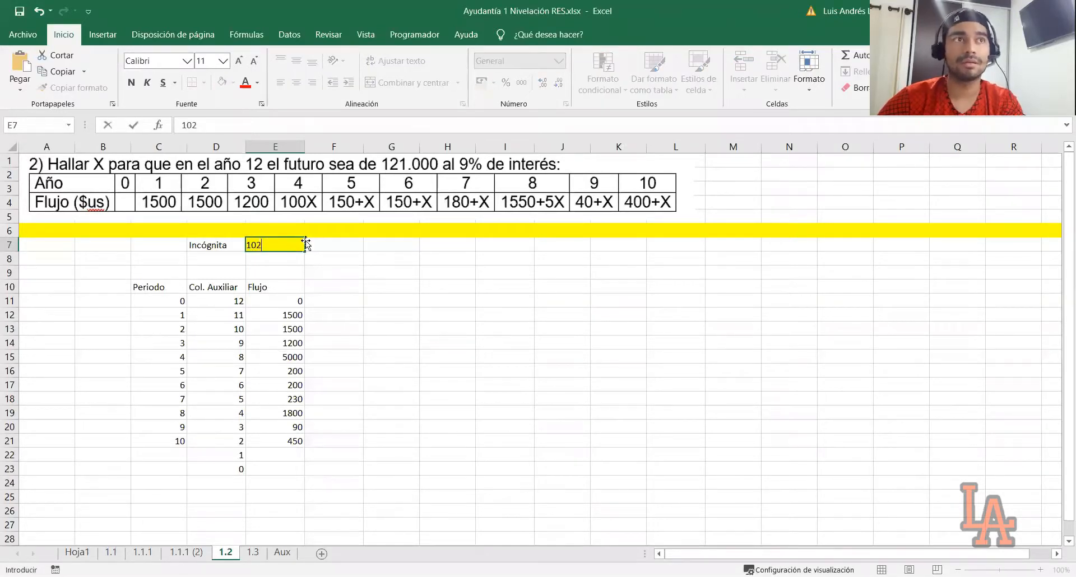
pyautogui.press('Return')
pyautogui.click(281, 249)
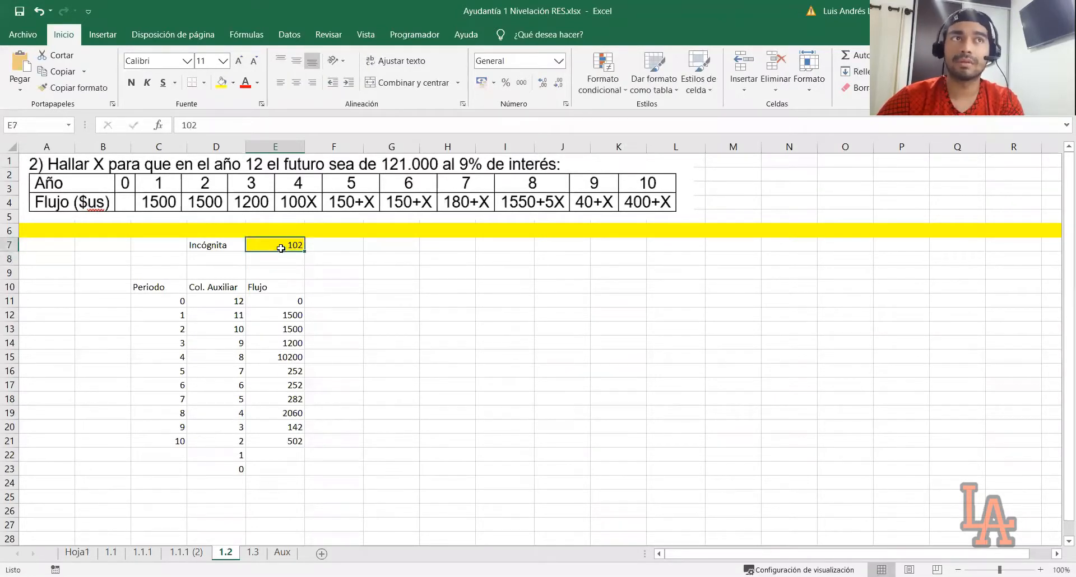
pyautogui.write('100')
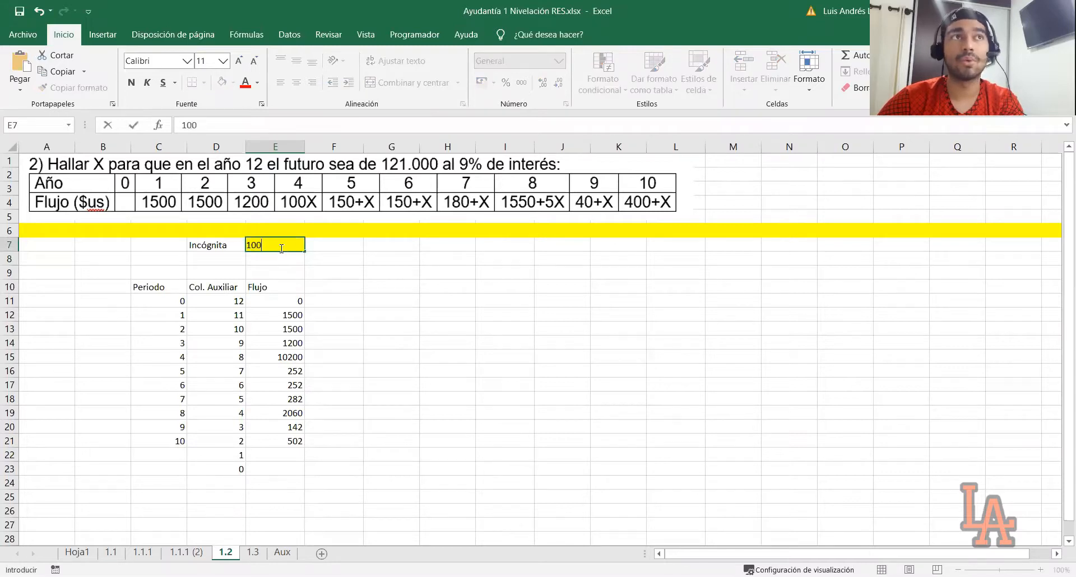
pyautogui.press('Return')
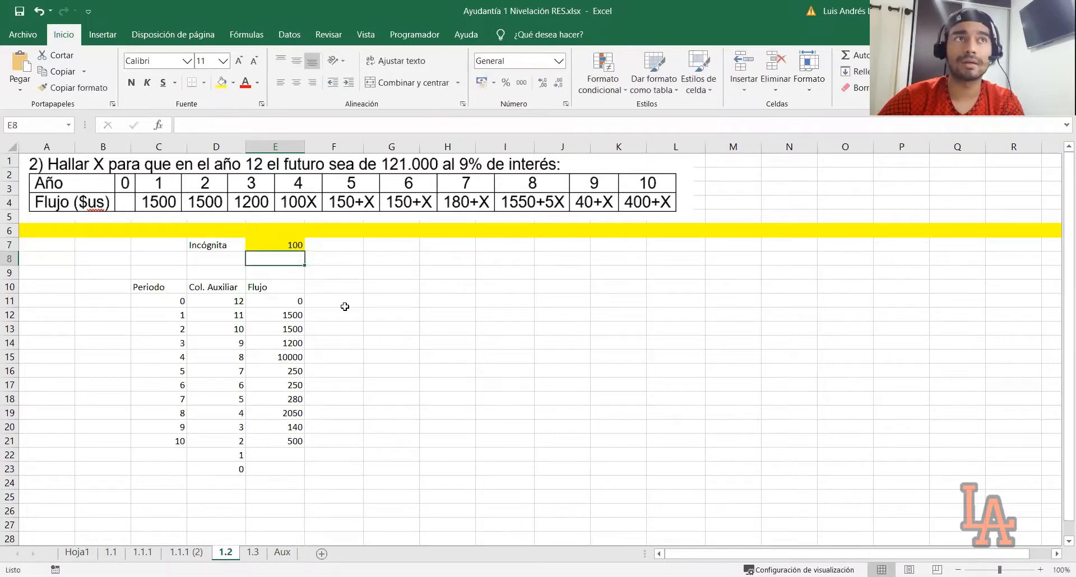
pyautogui.click(316, 366)
# Step: Check the column headings on sheet 1.1.1 and enter the header F/P in F10 of sheet 1.2
pyautogui.click(278, 288)
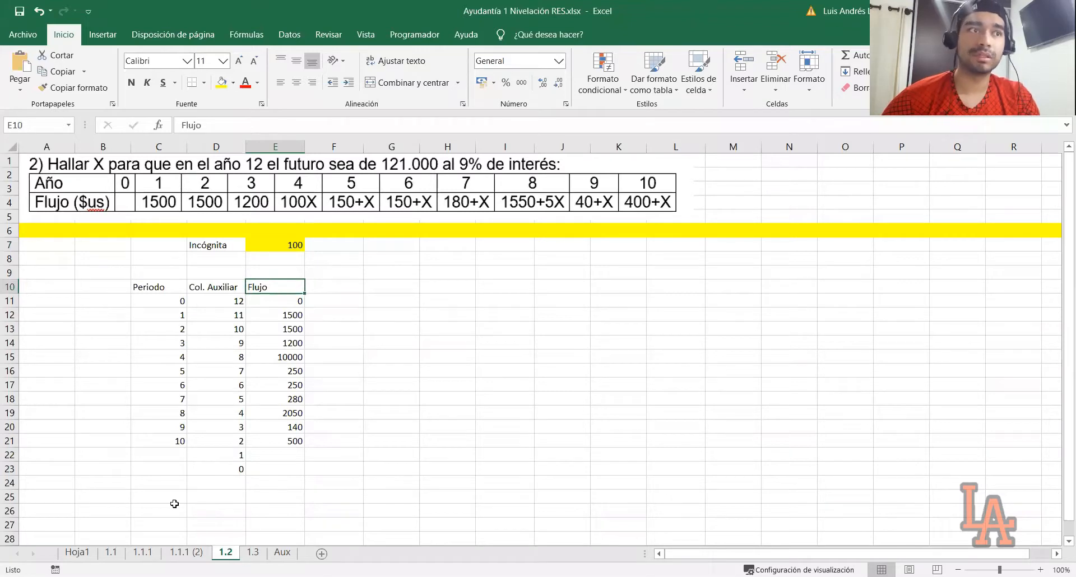
pyautogui.click(142, 552)
pyautogui.moveTo(324, 346); pyautogui.dragTo(336, 465)
pyautogui.moveTo(327, 344); pyautogui.dragTo(326, 432)
pyautogui.click(317, 347)
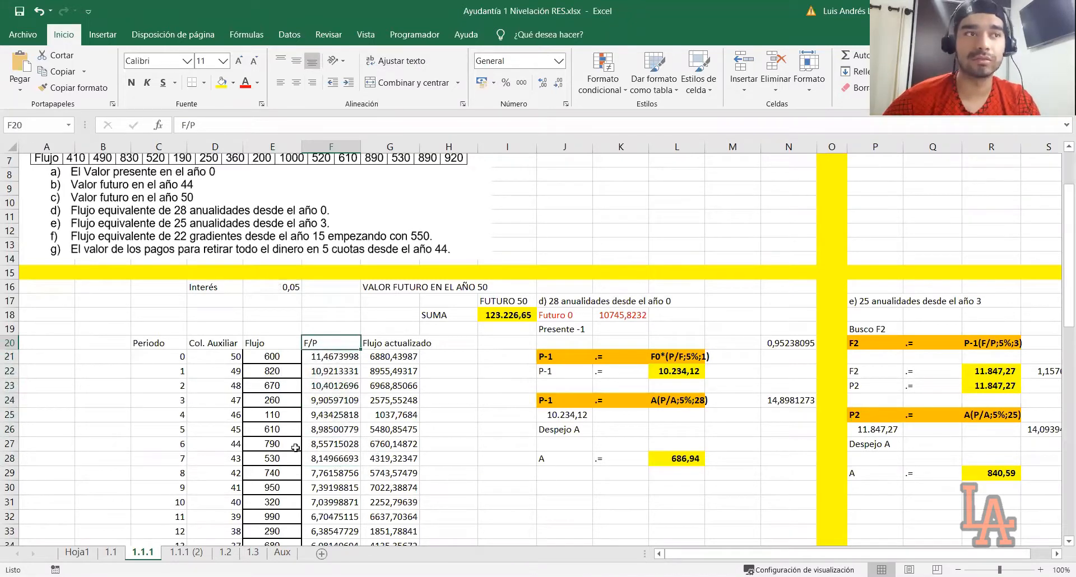
pyautogui.click(224, 554)
pyautogui.click(322, 287)
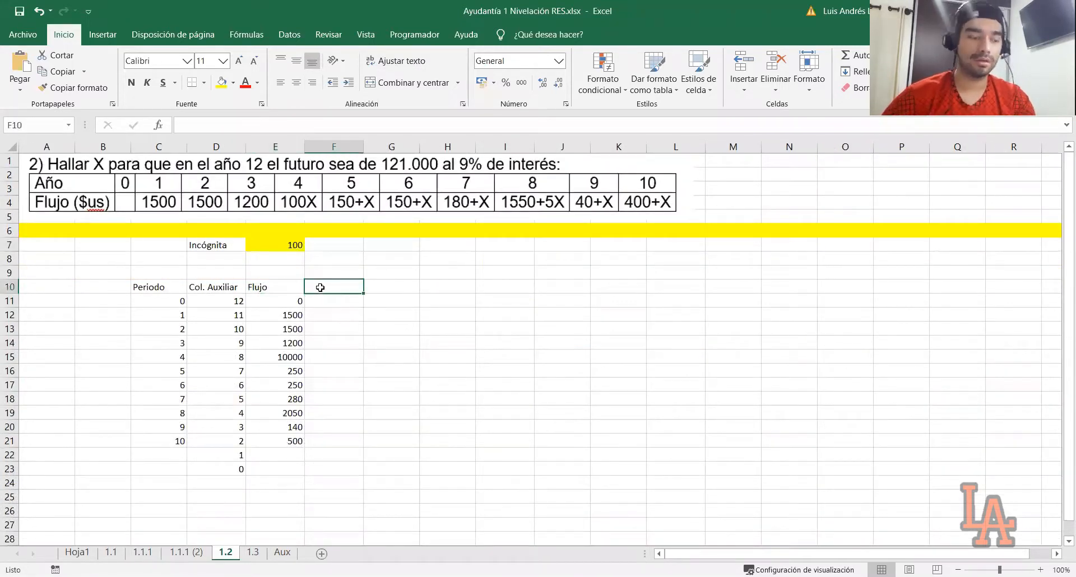
pyautogui.write('F/P')
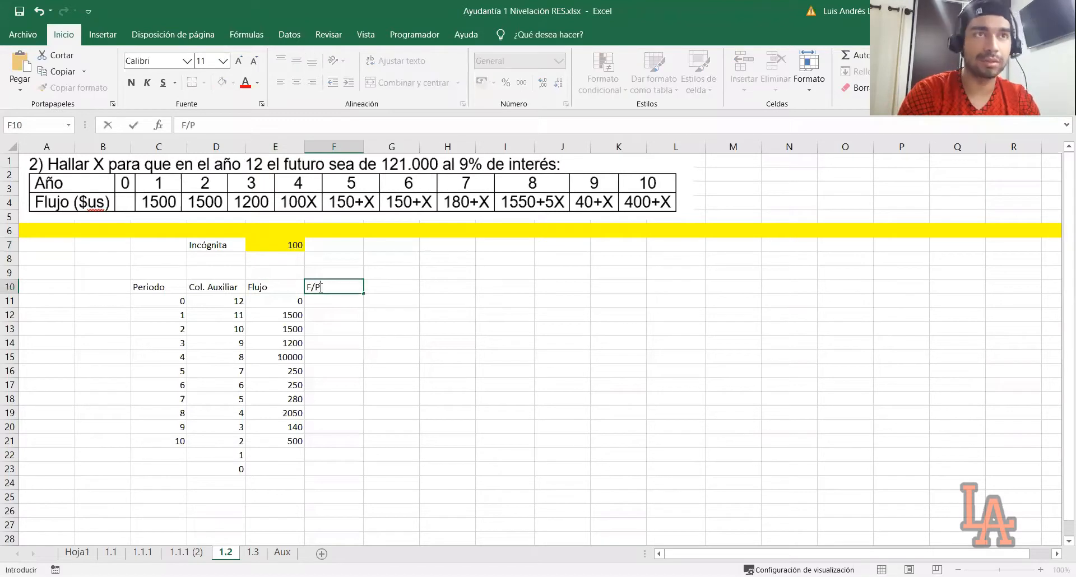
pyautogui.press('Return')
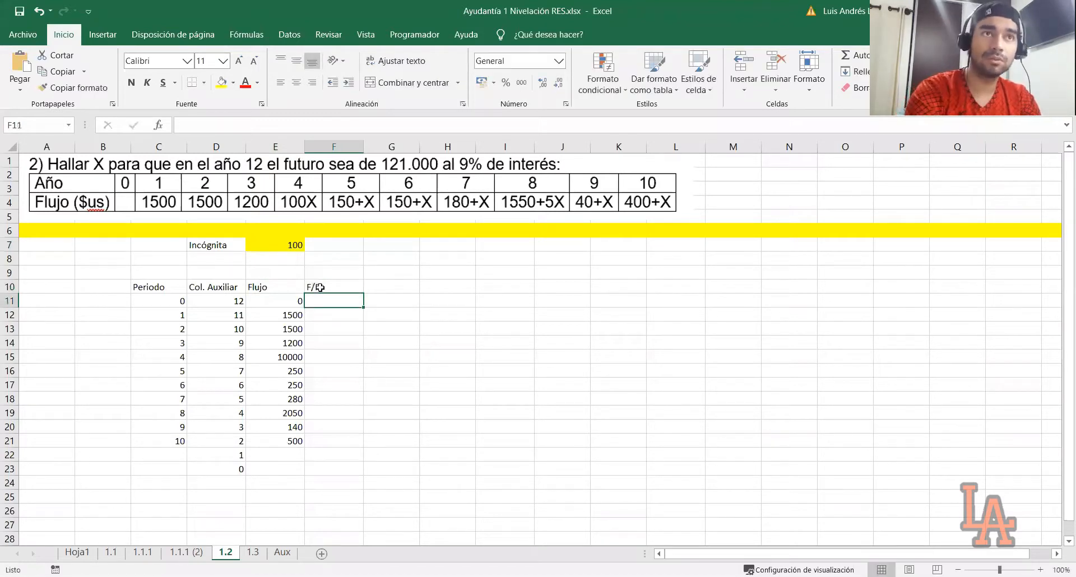
pyautogui.write('=(1')
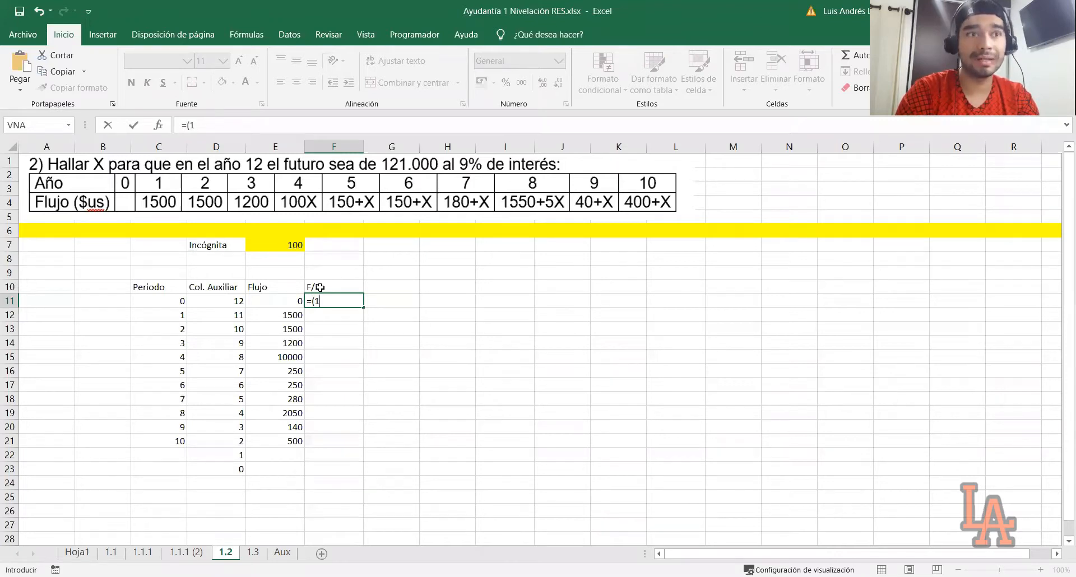
pyautogui.press('BackSpace')
pyautogui.press('BackSpace')
pyautogui.press('BackSpace')
pyautogui.press('BackSpace')
pyautogui.press('Return')
# Step: Label D8 as Tasa de interés and enter the rate 0,09 in E8
pyautogui.click(224, 259)
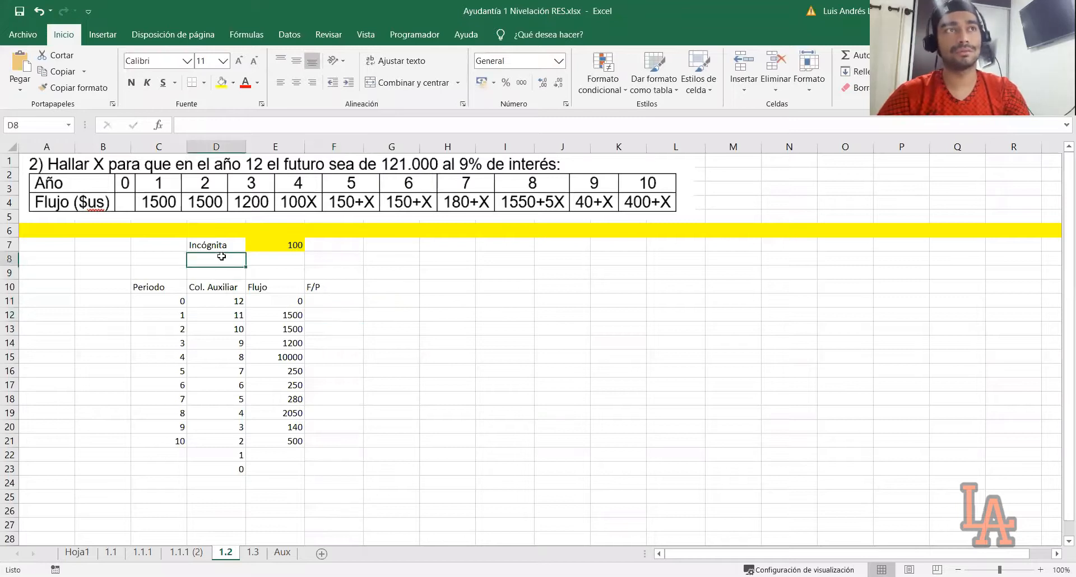
pyautogui.write('Tasa ')
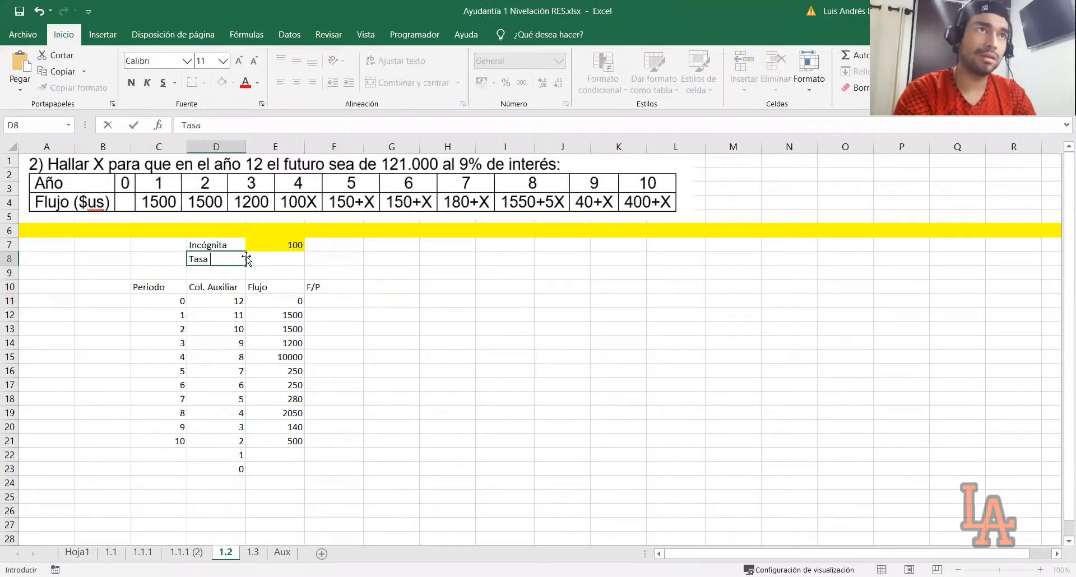
pyautogui.write('de interés')
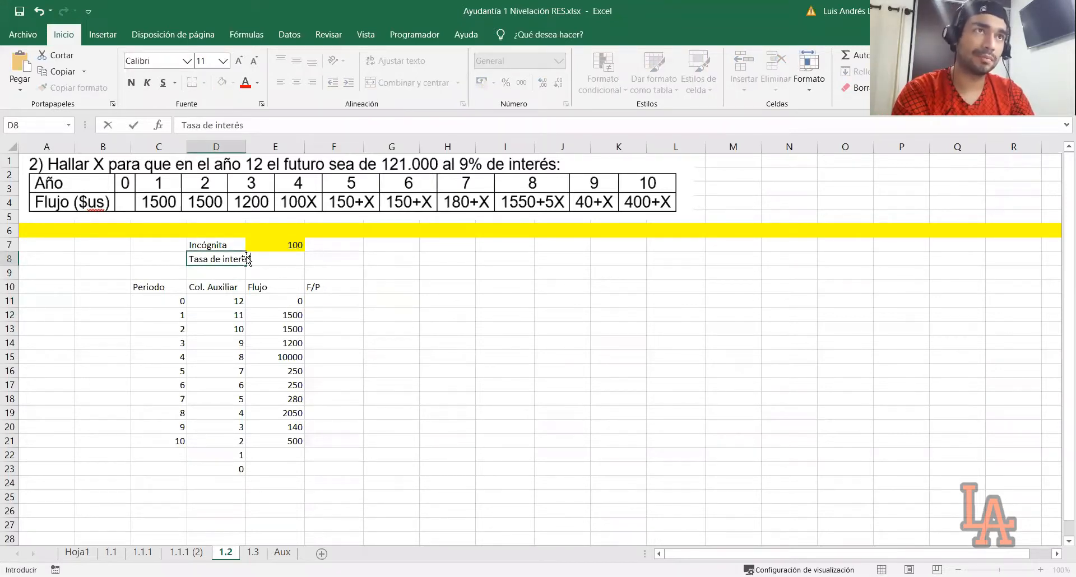
pyautogui.press('Tab')
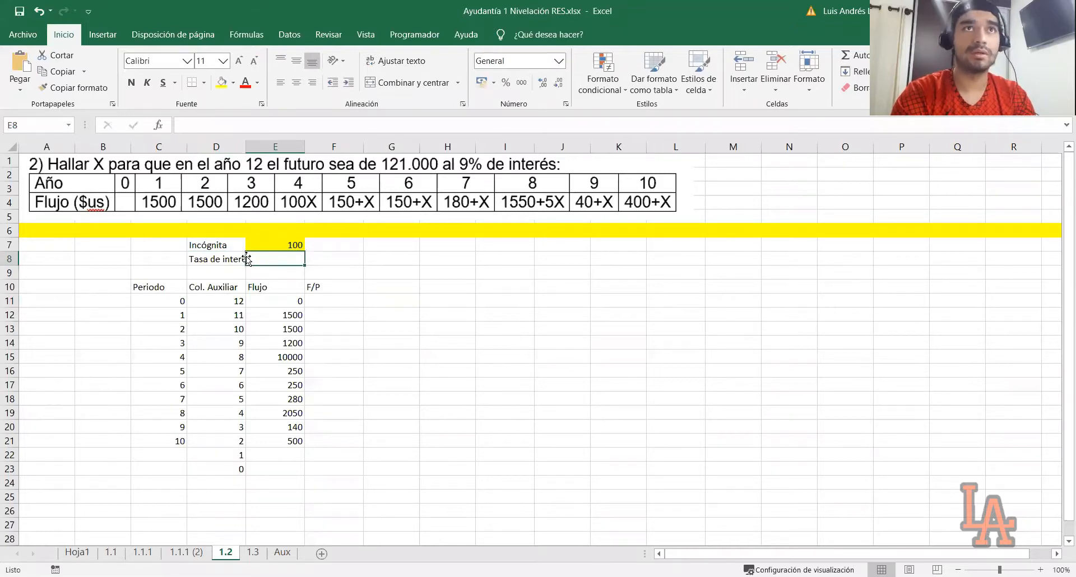
pyautogui.write('0,09')
pyautogui.press('Return')
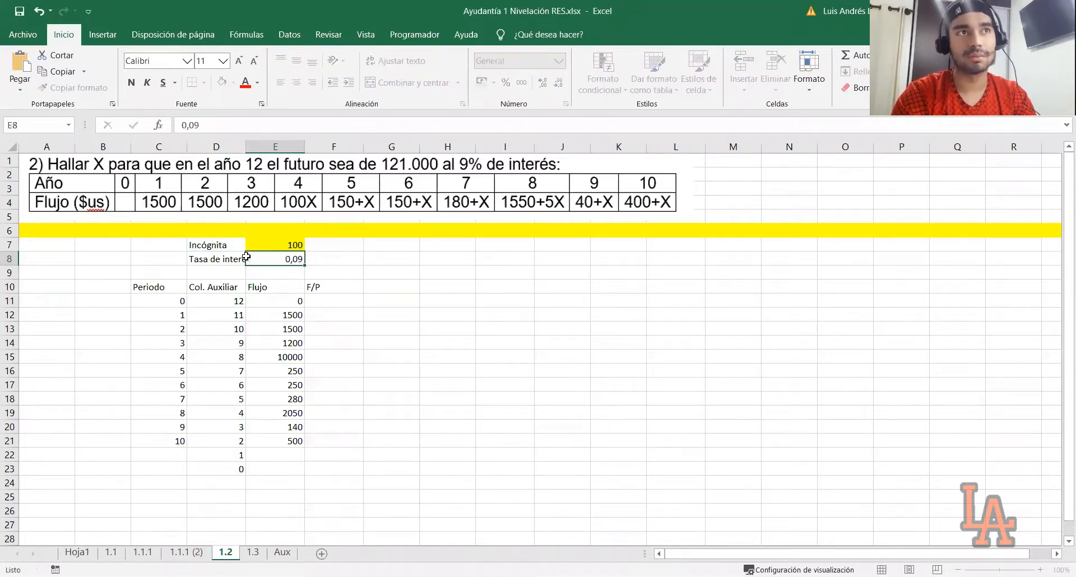
# Step: Calculate the F/P factor in F11 as =(1+$E$8)^D11 and fill the formula down to F23
pyautogui.click(346, 300)
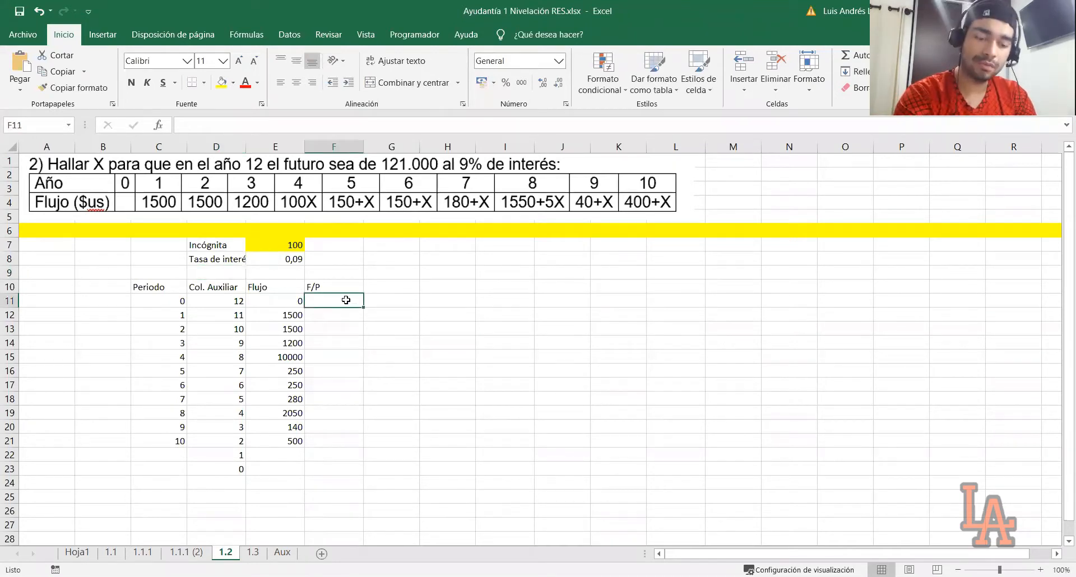
pyautogui.write('=(')
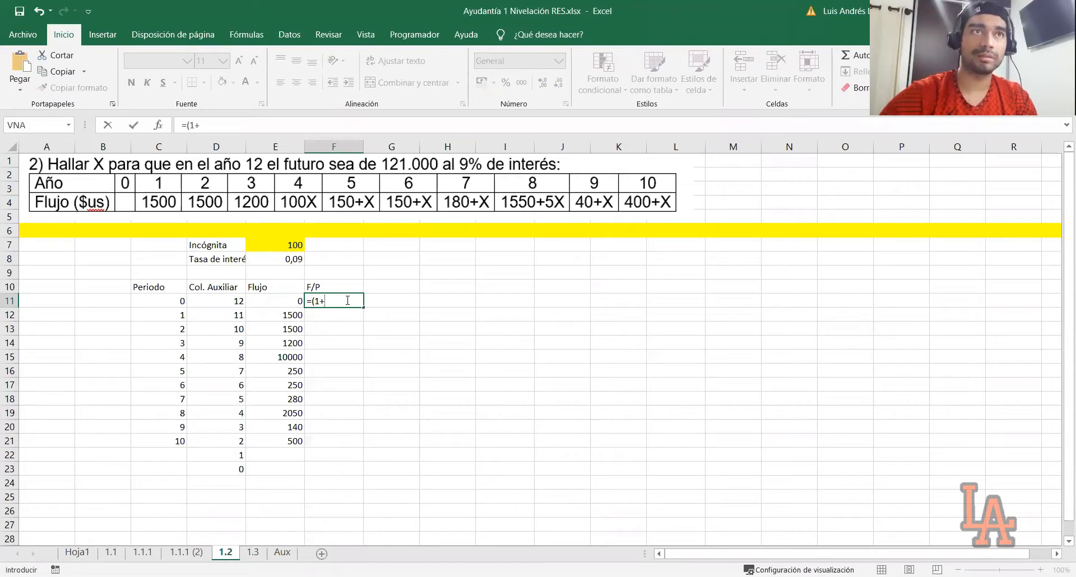
pyautogui.write('1+')
pyautogui.click(292, 258)
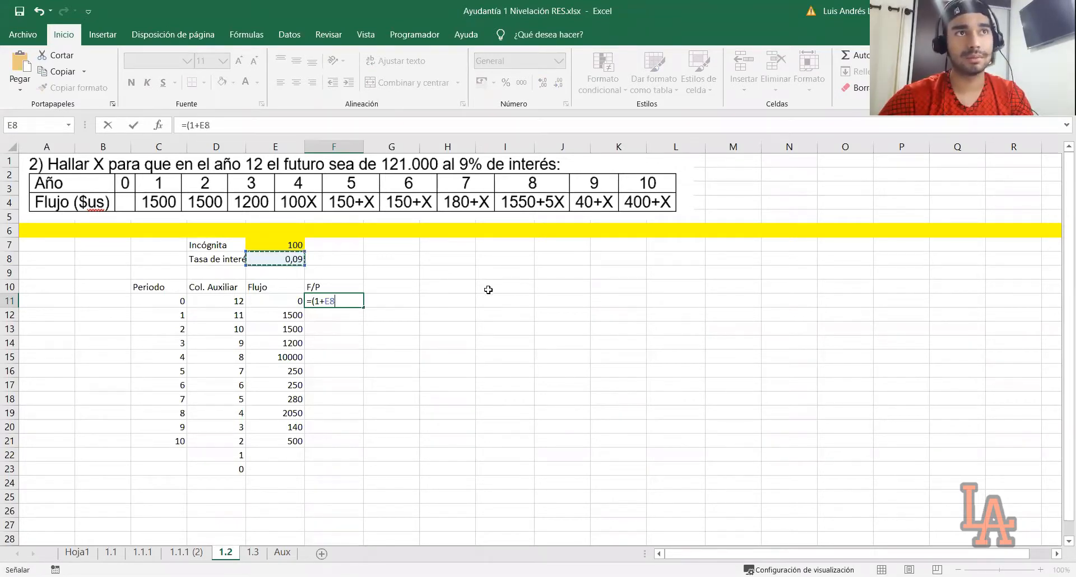
pyautogui.press('F4')
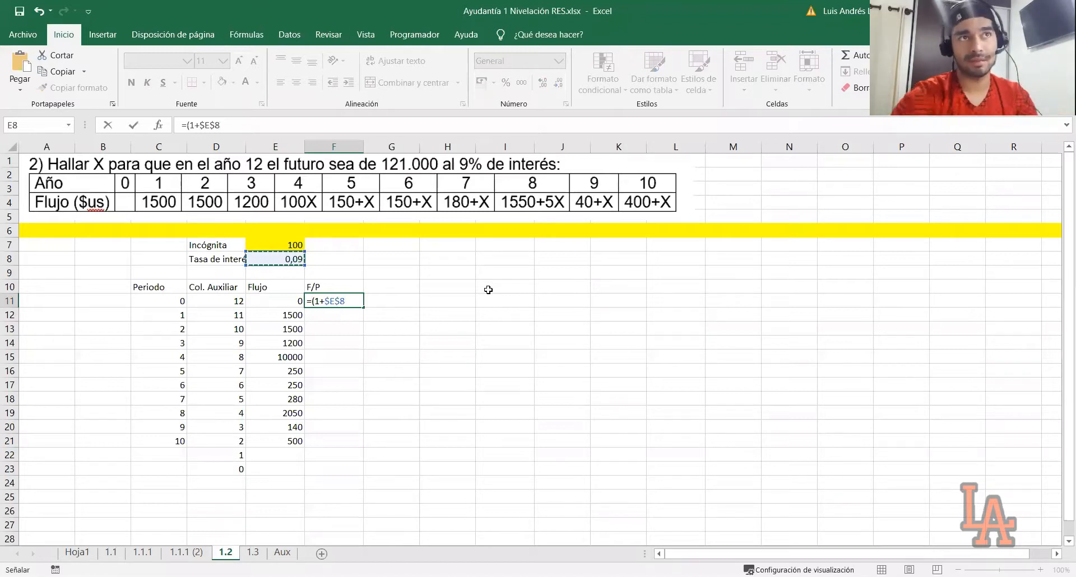
pyautogui.write('=')
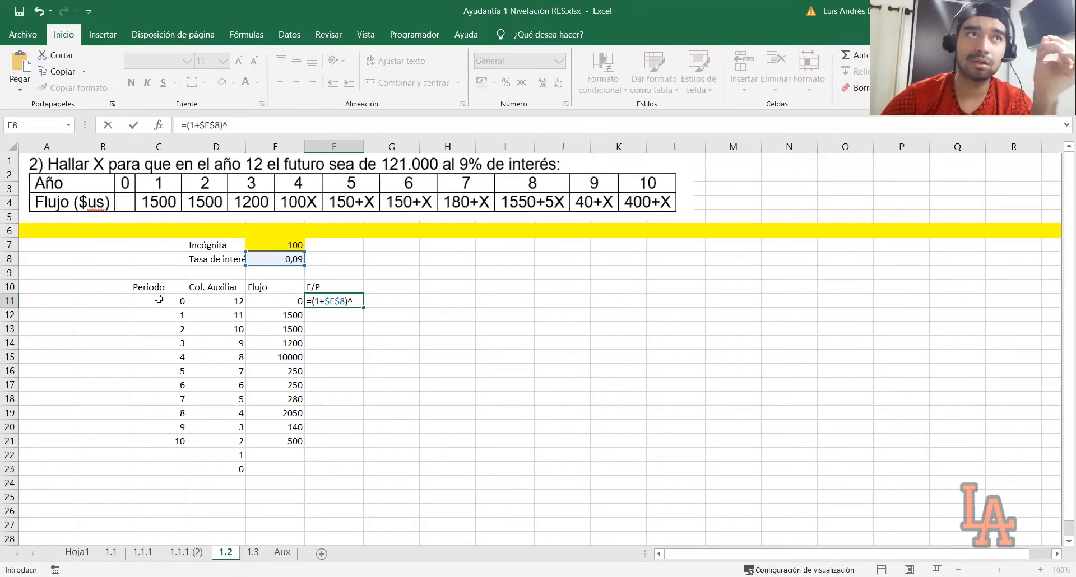
pyautogui.click(217, 299)
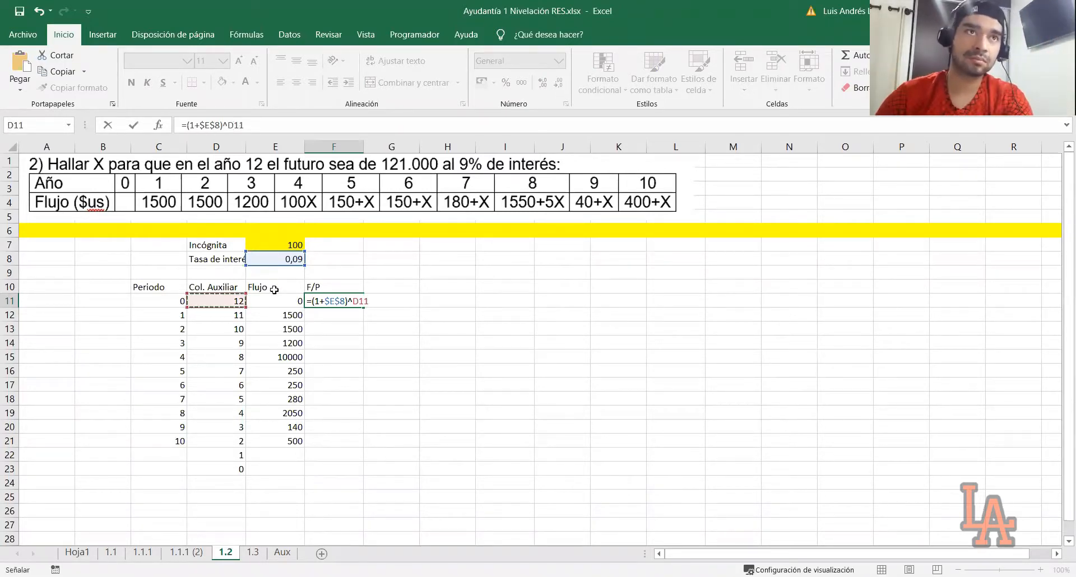
pyautogui.hotkey('ctrl', 'Return')
pyautogui.moveTo(364, 310); pyautogui.dragTo(355, 473)
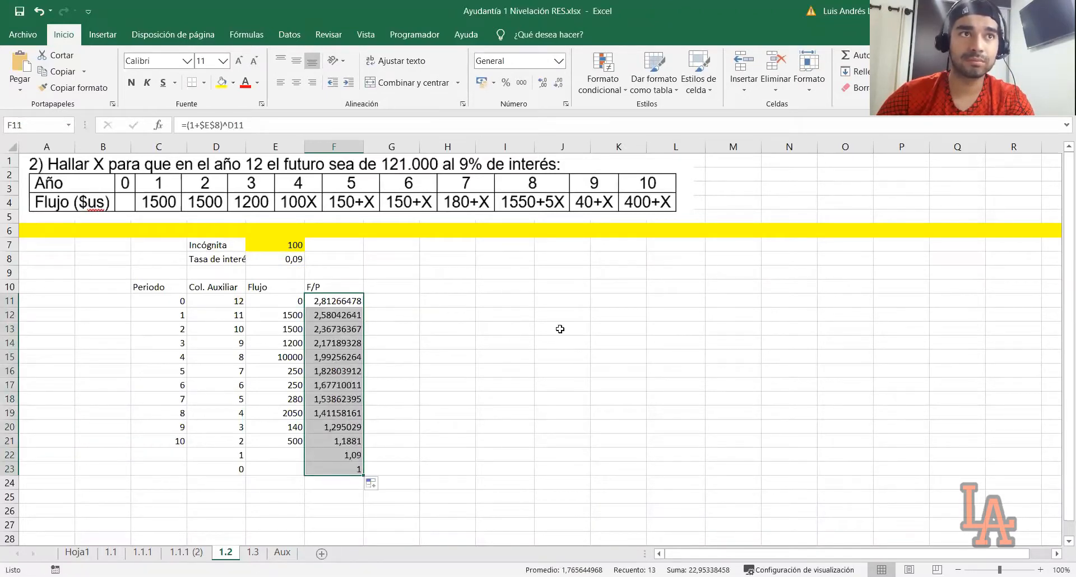
pyautogui.click(335, 343)
pyautogui.click(320, 303)
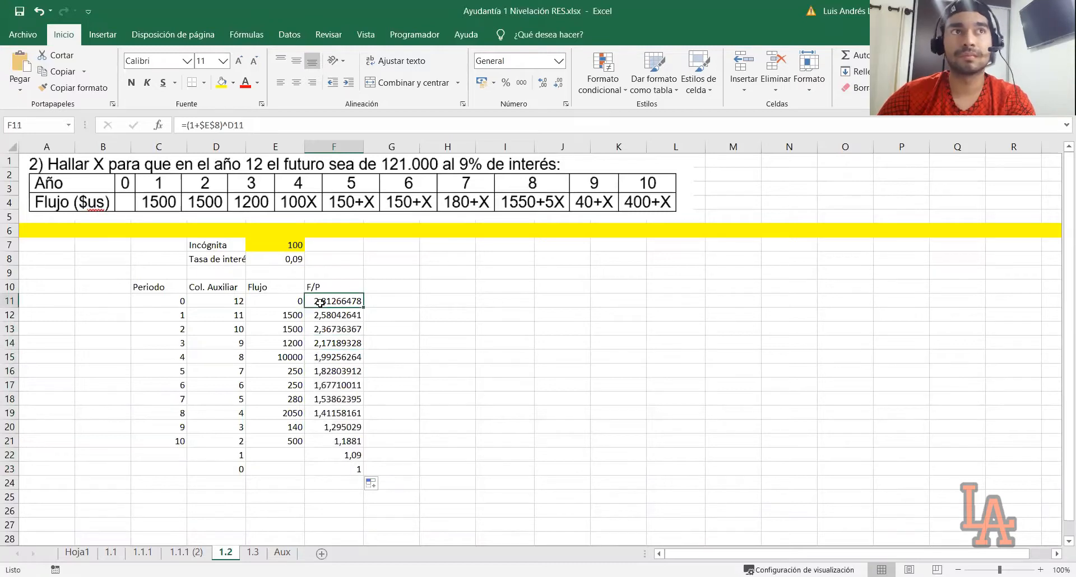
# Step: Enter the column header Flujo actualizado in G10
pyautogui.click(381, 291)
pyautogui.write('F')
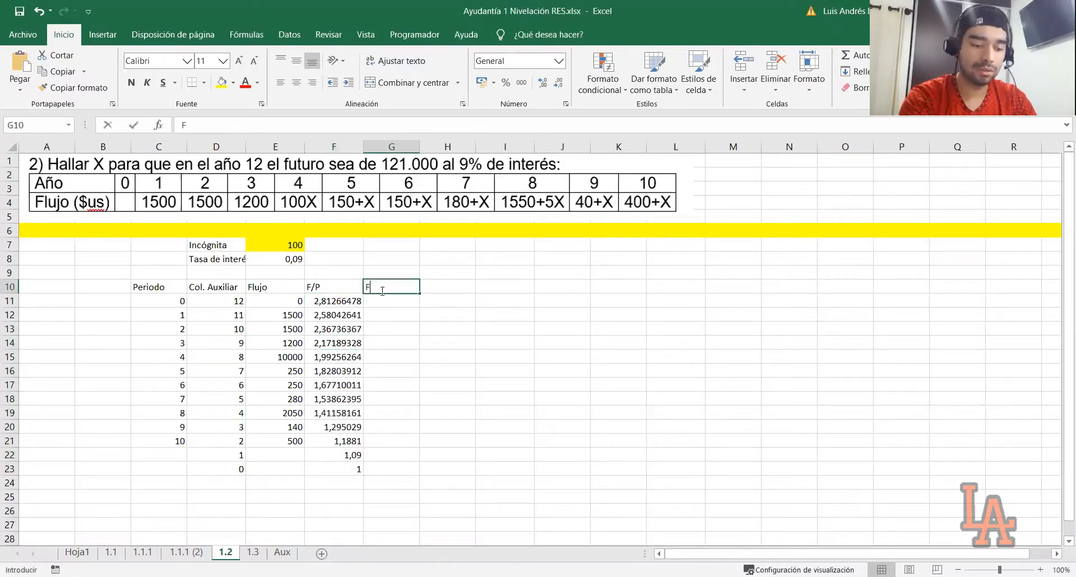
pyautogui.write('lujo ac')
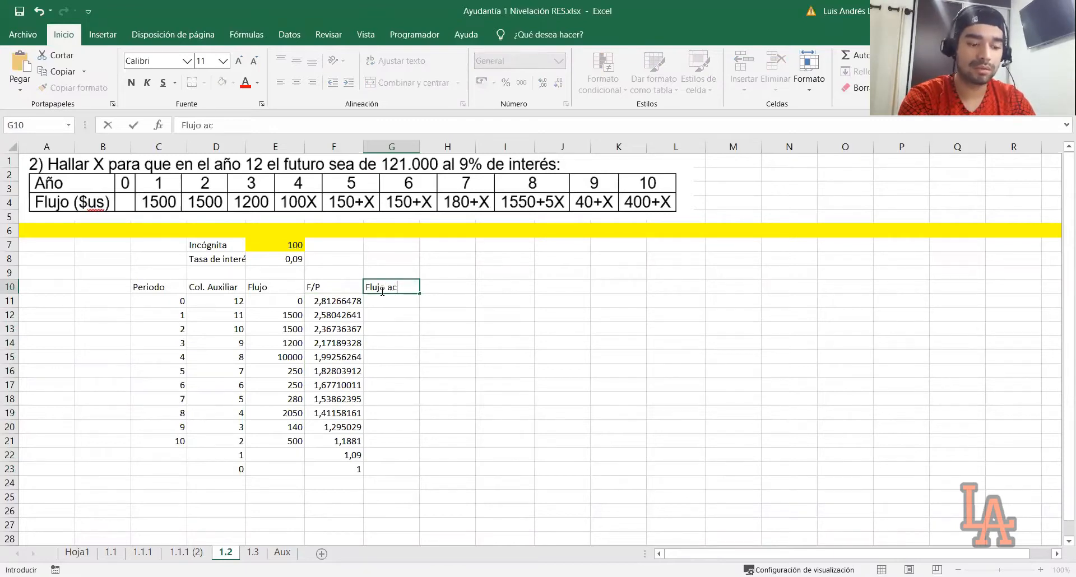
pyautogui.write('tualizado')
pyautogui.press('Return')
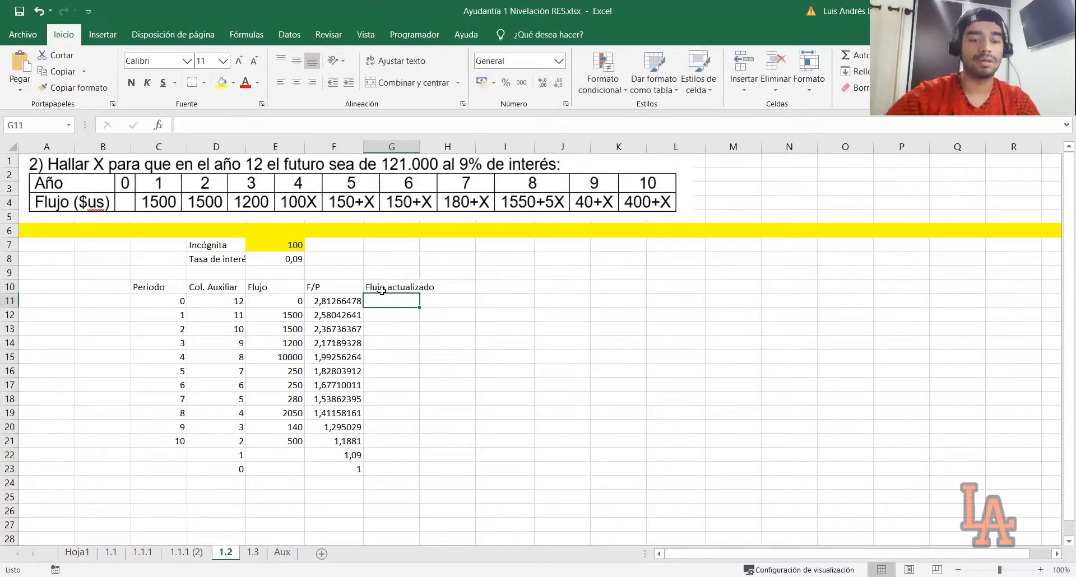
# Step: Calculate the updated flow in G11 as =E11*F11 and fill the formula down to G23
pyautogui.write('=')
pyautogui.click(289, 297)
pyautogui.write('*')
pyautogui.click(334, 298)
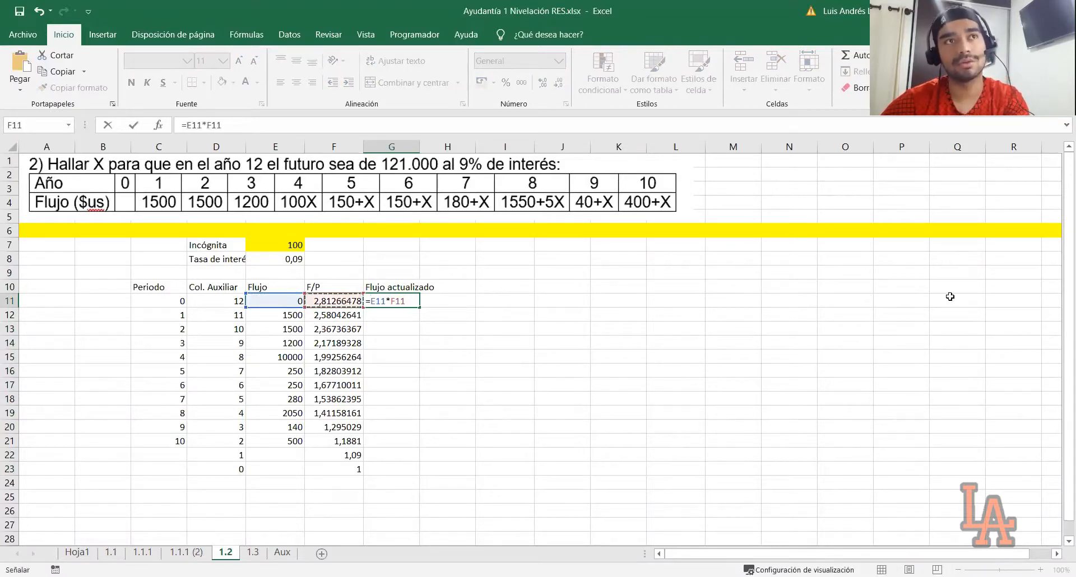
pyautogui.press('Return')
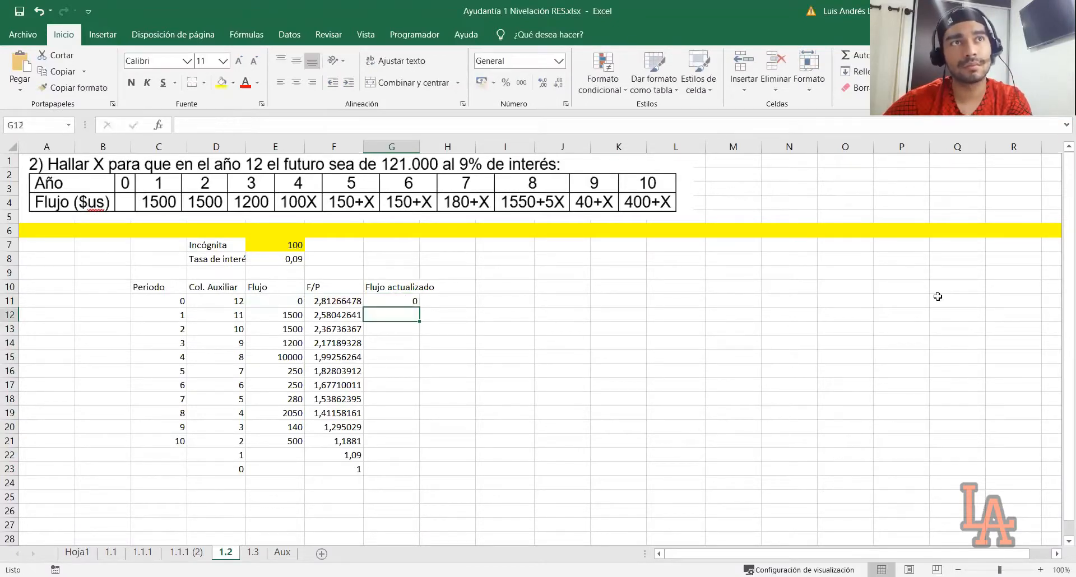
pyautogui.click(409, 302)
pyautogui.moveTo(419, 308); pyautogui.dragTo(400, 474)
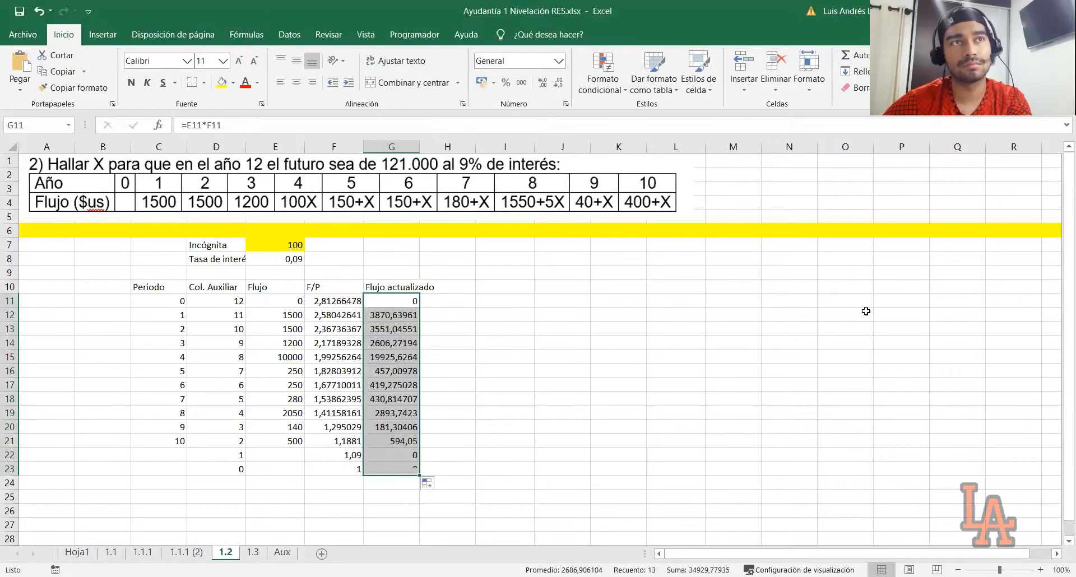
pyautogui.click(454, 315)
# Step: Examine the updated flow column and trace the year 10 row from its period and auxiliary value to its flow and updated flow
pyautogui.moveTo(396, 301); pyautogui.dragTo(402, 454)
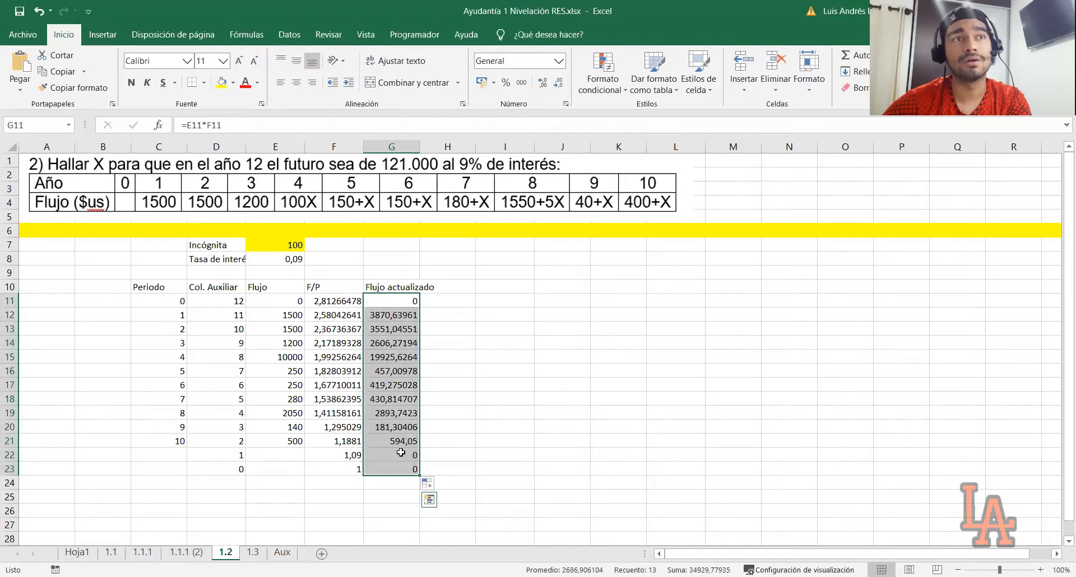
pyautogui.click(399, 441)
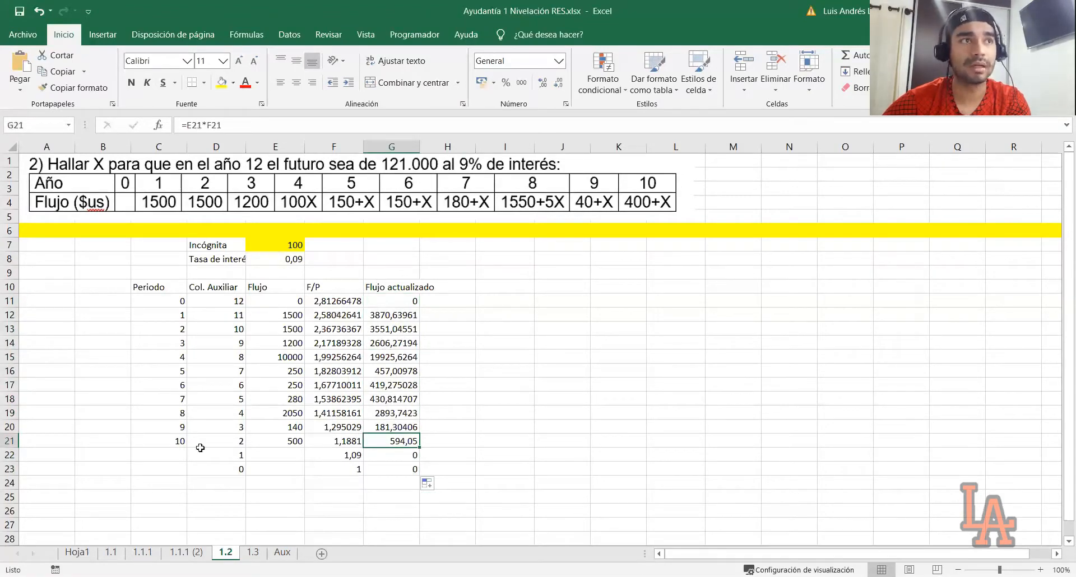
pyautogui.click(170, 441)
pyautogui.click(375, 442)
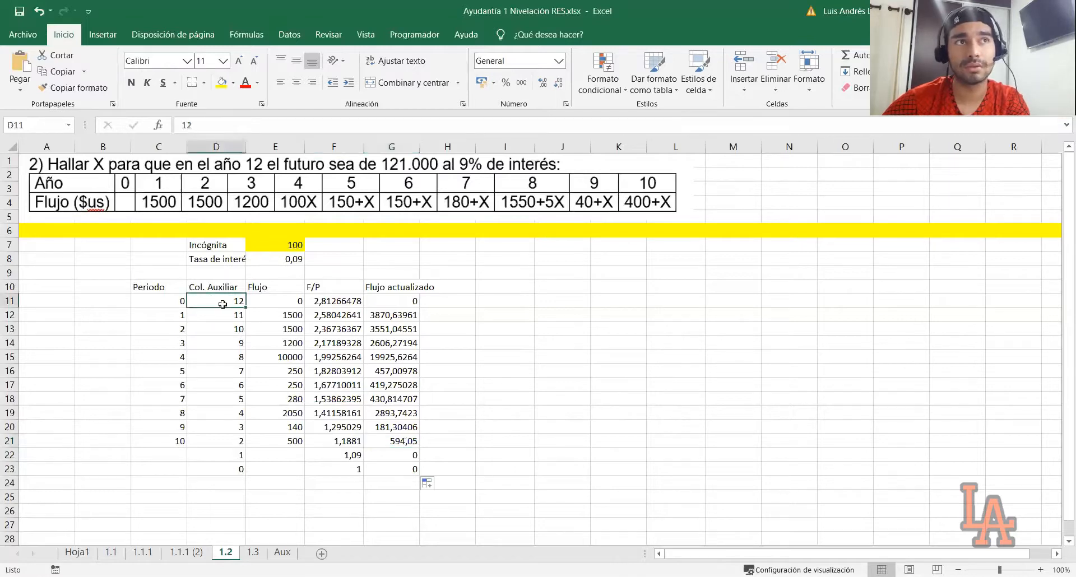
pyautogui.click(398, 439)
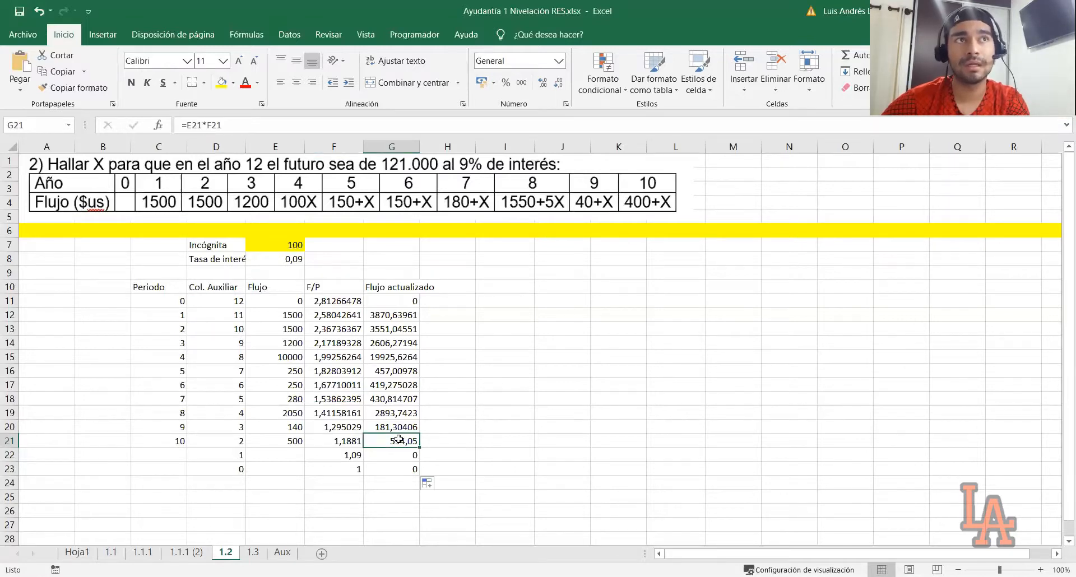
pyautogui.click(283, 443)
pyautogui.click(182, 442)
pyautogui.click(284, 436)
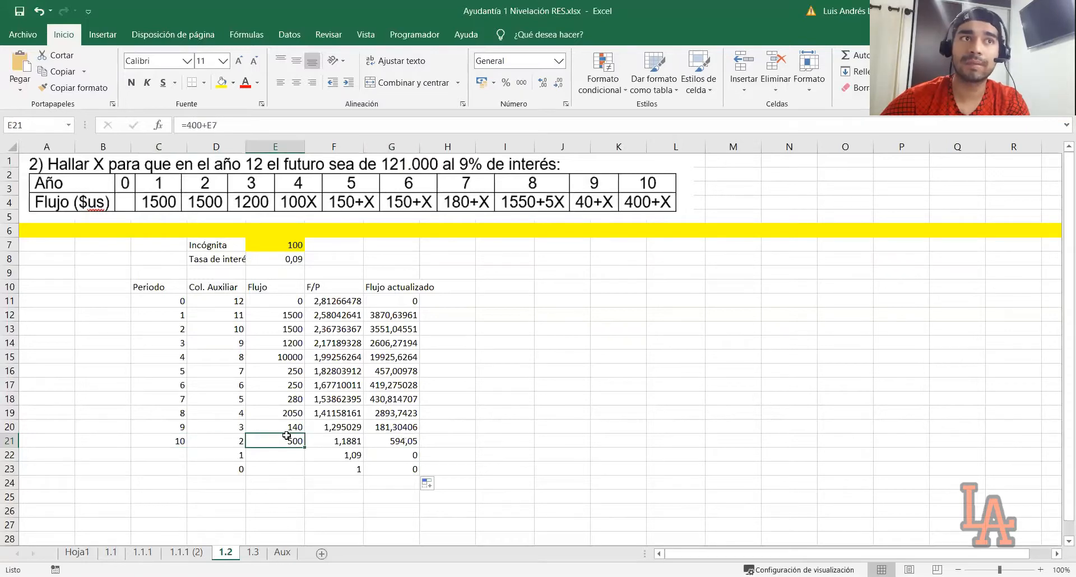
pyautogui.click(197, 443)
pyautogui.click(287, 443)
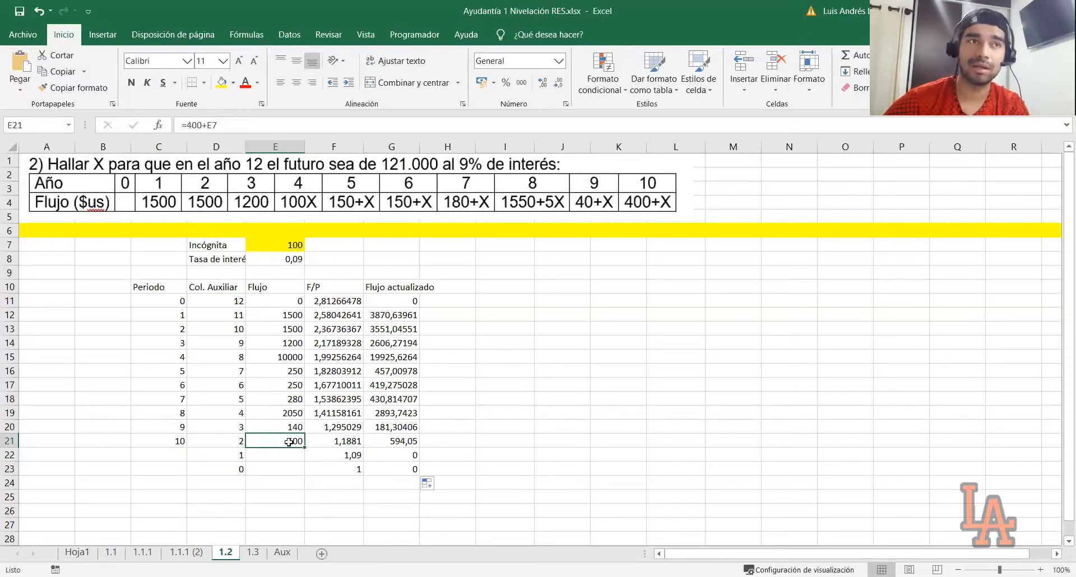
pyautogui.click(386, 437)
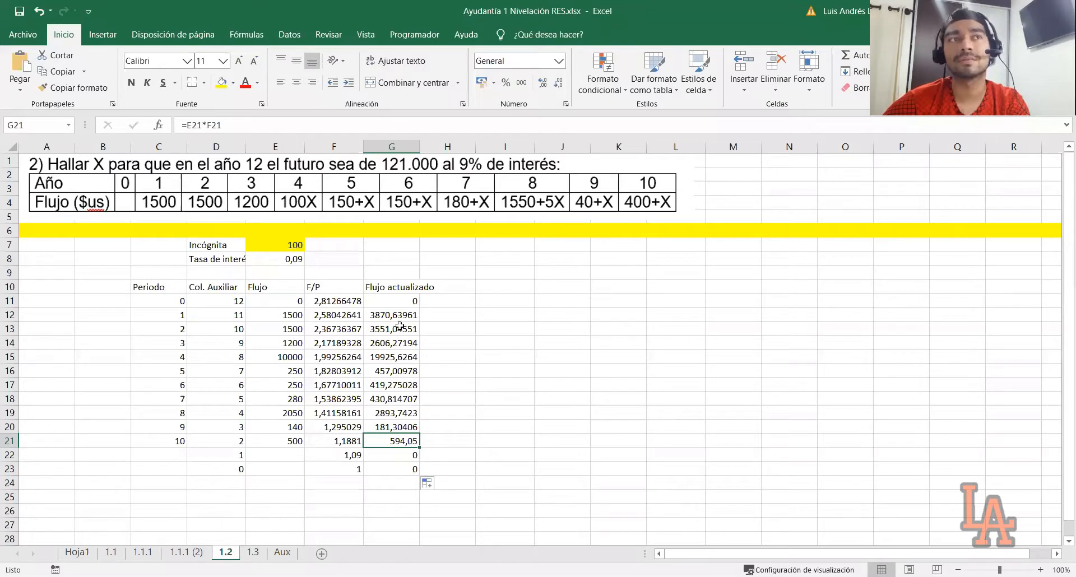
# Step: Widen column G to fit the Flujo actualizado header and values
pyautogui.moveTo(392, 305); pyautogui.dragTo(396, 468)
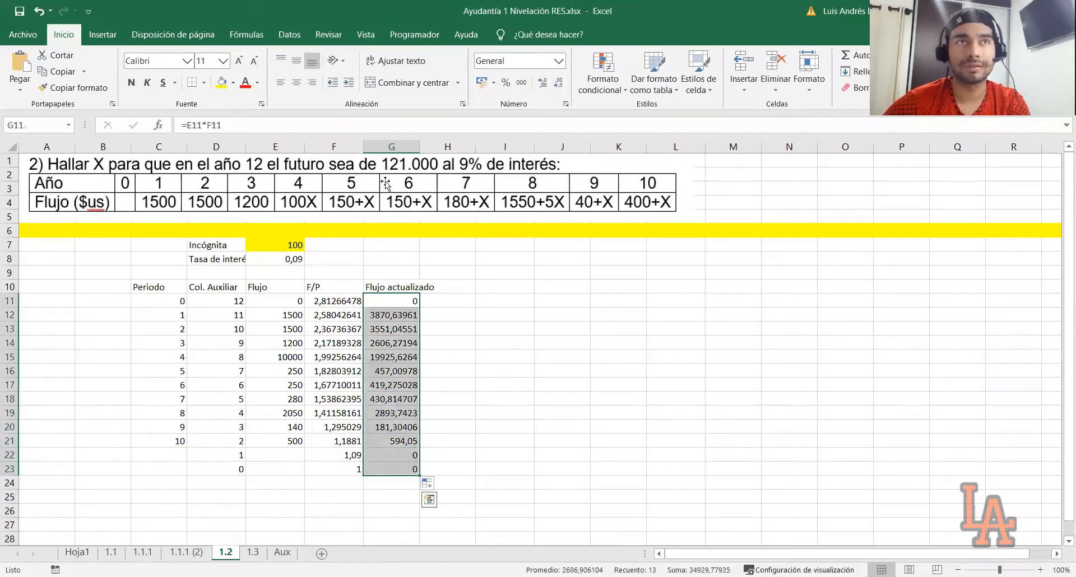
pyautogui.doubleClick(416, 150)
pyautogui.click(424, 328)
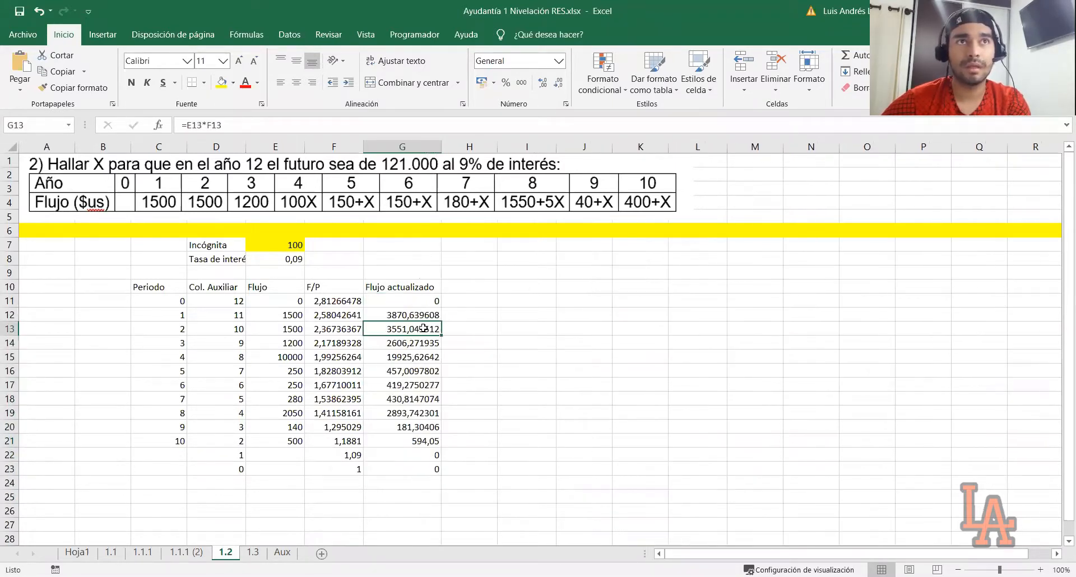
# Step: Label H7 as SUMA and total the updated flows in I7 with =SUMA(G11:G23)
pyautogui.click(500, 256)
pyautogui.click(485, 251)
pyautogui.write('SUMA')
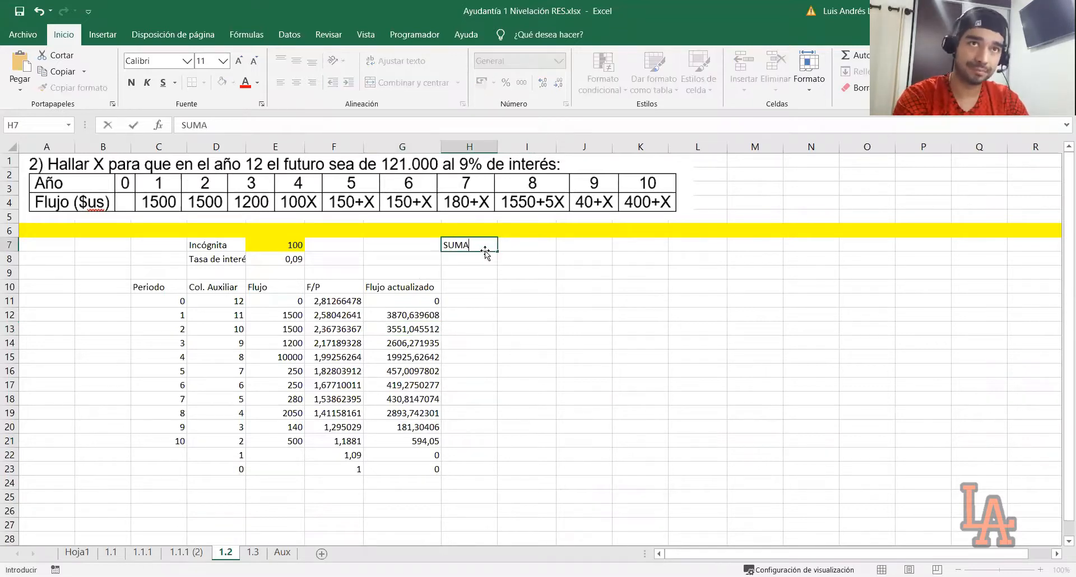
pyautogui.press('Tab')
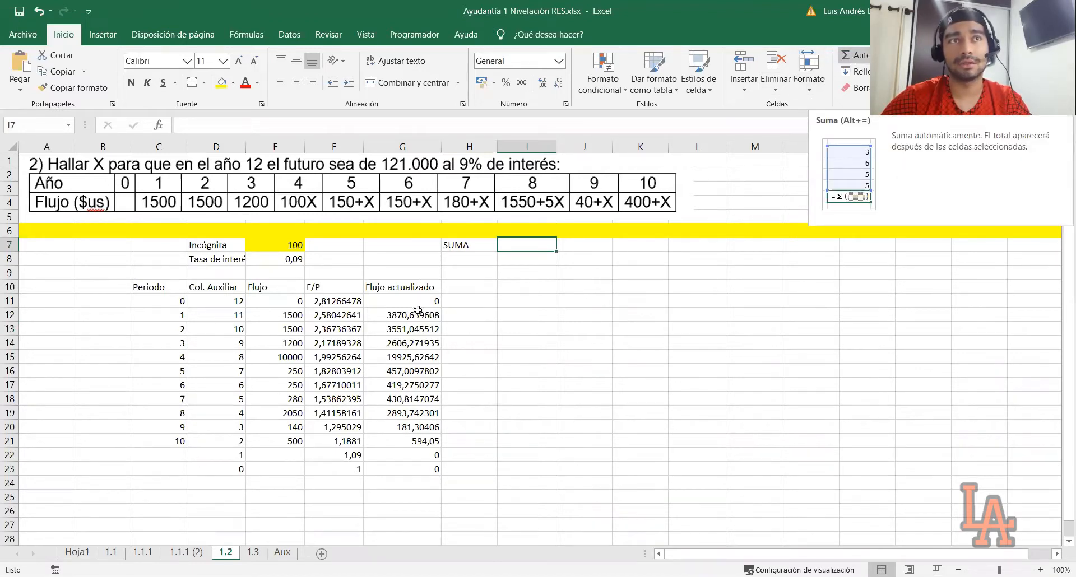
pyautogui.hotkey('alt', '=')
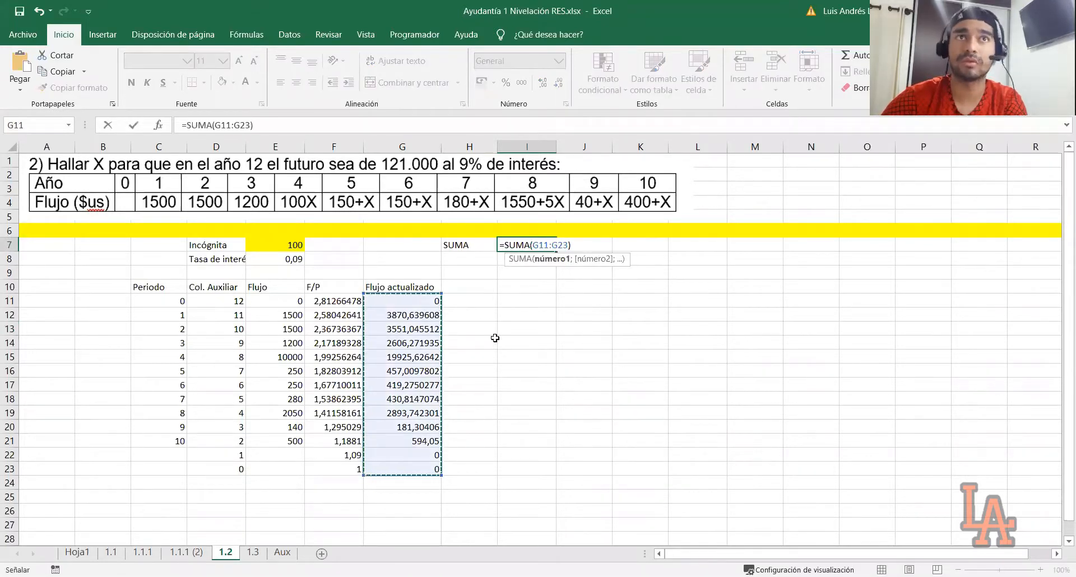
pyautogui.press('Return')
# Step: Highlight H7:I7 with a yellow fill and make the total in I7 bold
pyautogui.moveTo(538, 246); pyautogui.dragTo(481, 245)
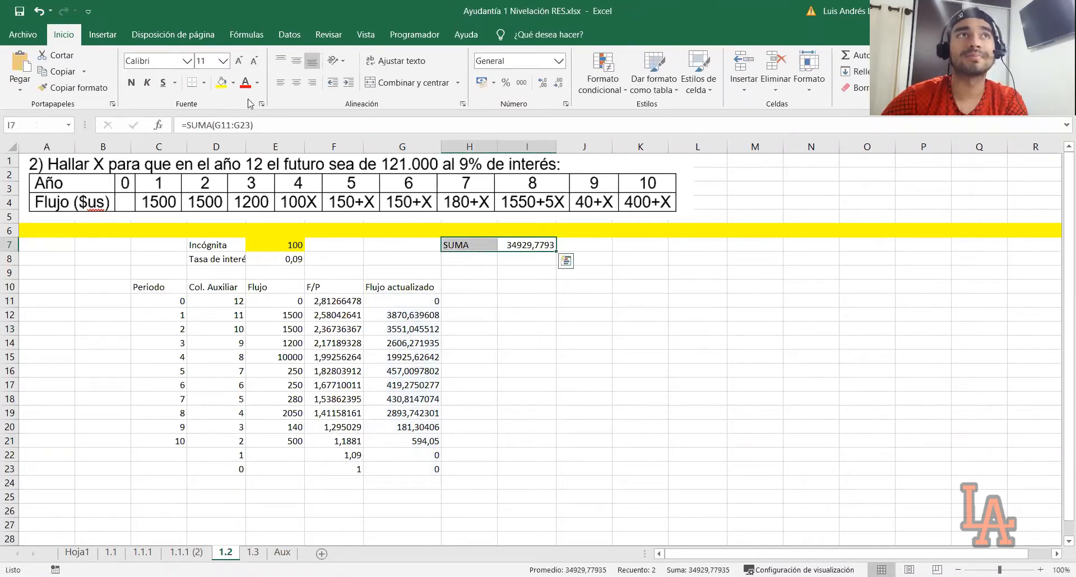
pyautogui.click(232, 86)
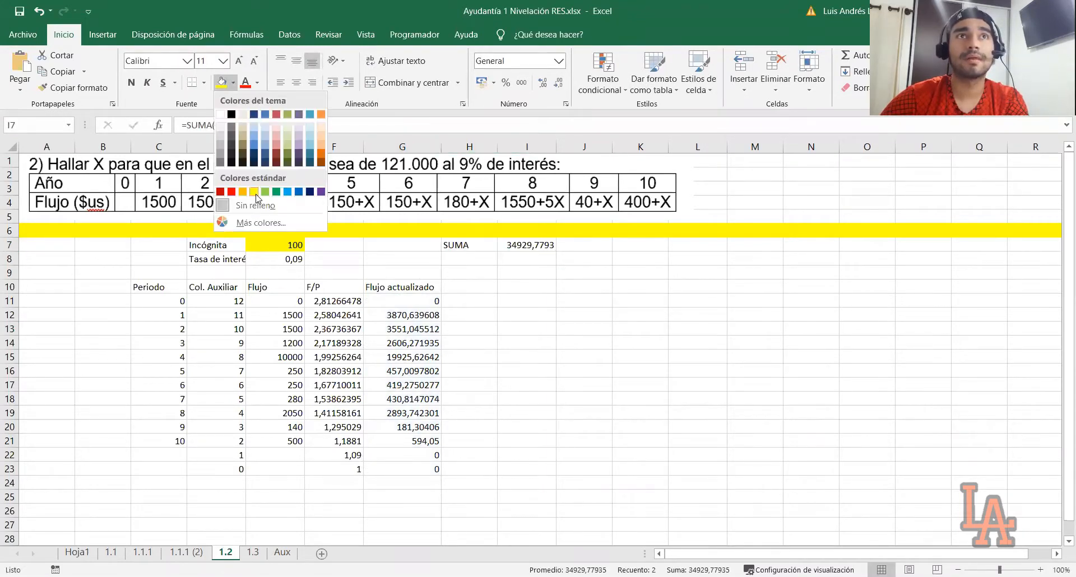
pyautogui.click(257, 187)
pyautogui.click(131, 83)
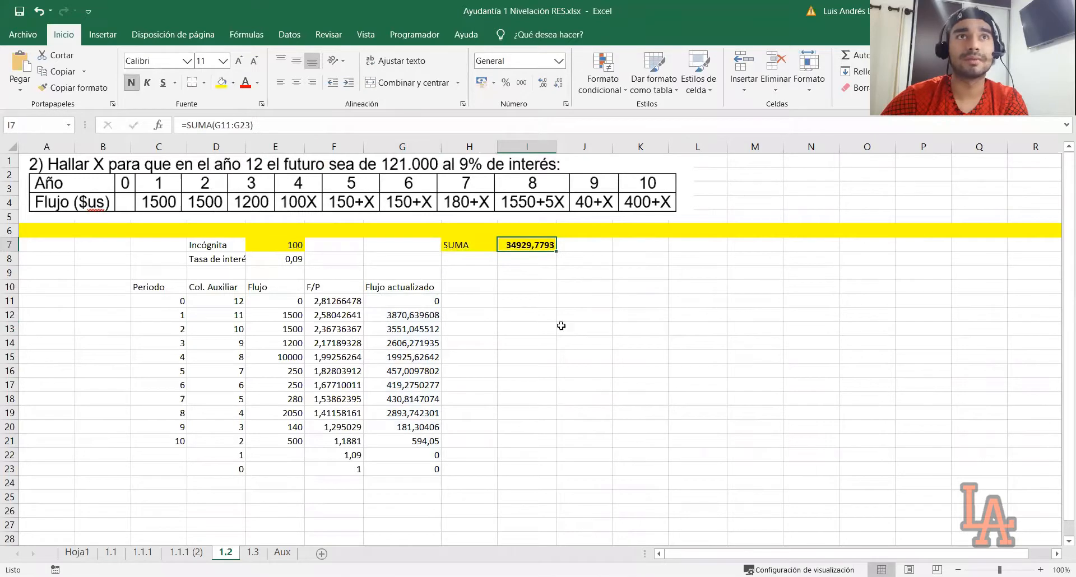
pyautogui.click(629, 360)
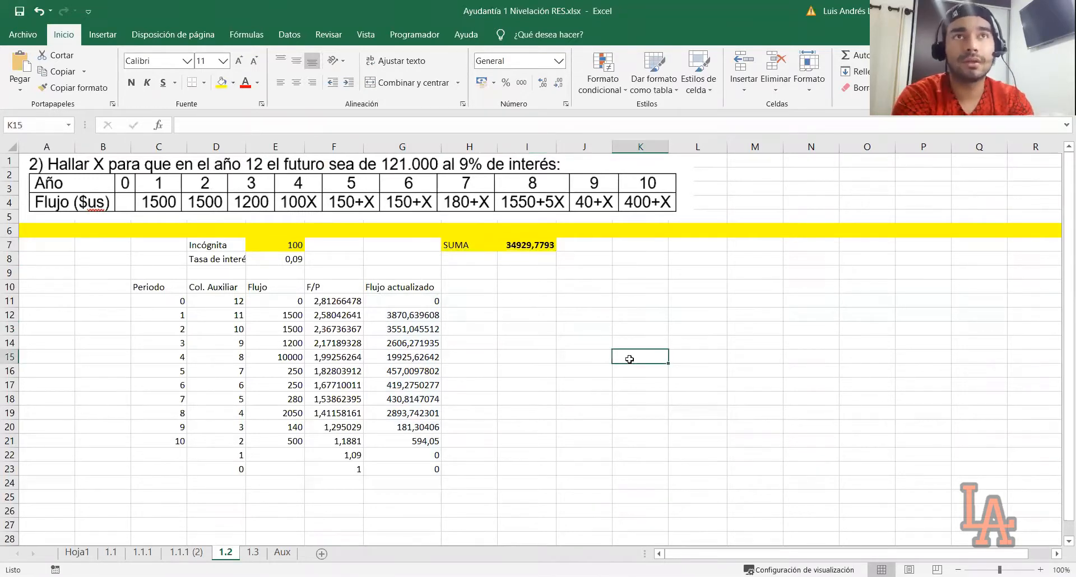
# Step: Format the total in I7 in the Contabilidad style with thousands separators
pyautogui.click(535, 247)
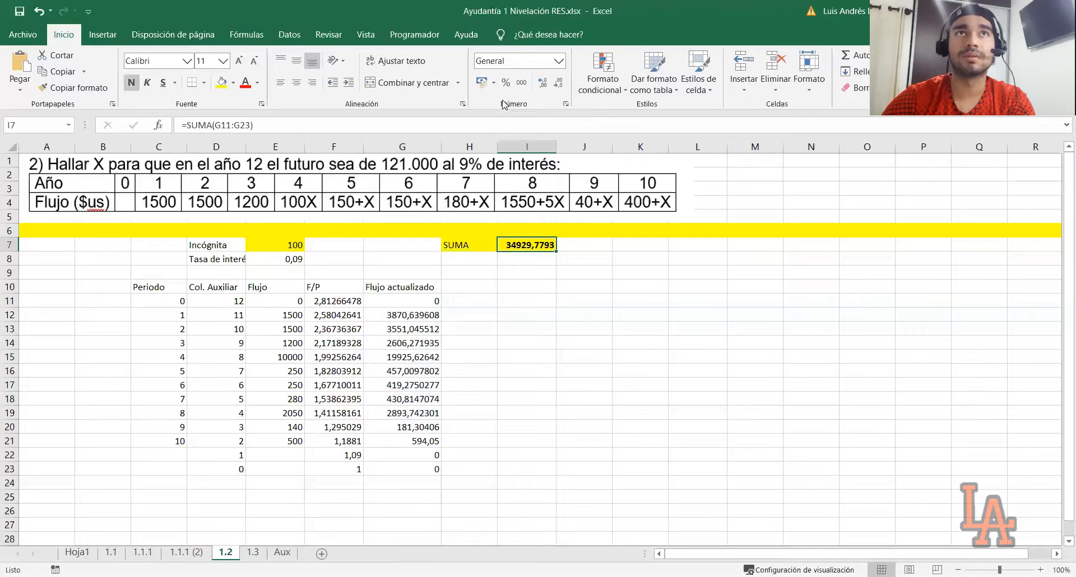
pyautogui.click(520, 84)
pyautogui.click(610, 331)
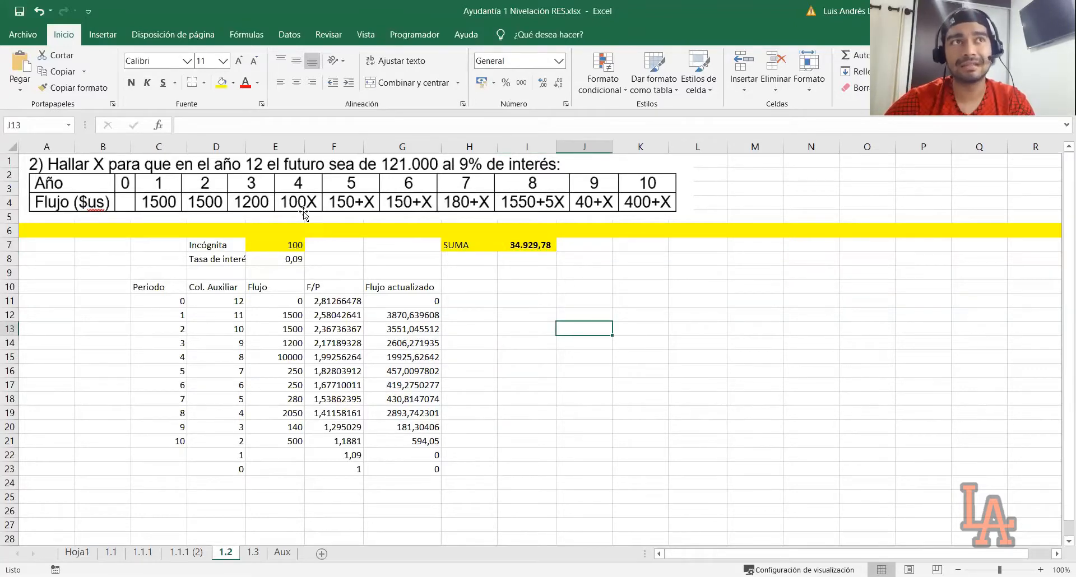
# Step: Enter the note EN EL AÑO 12 in H8, below the SUMA label
pyautogui.click(273, 245)
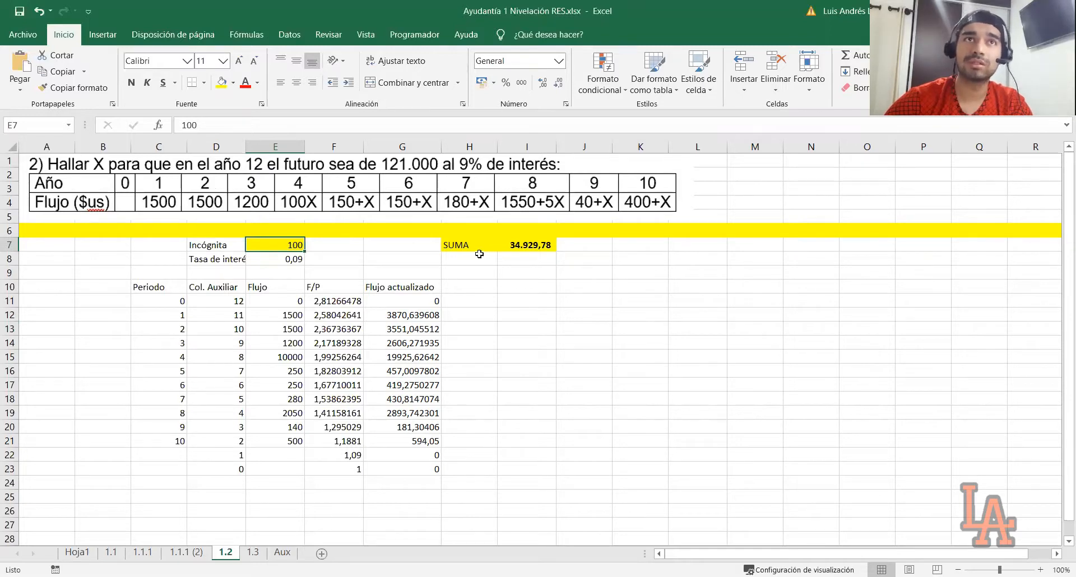
pyautogui.click(480, 254)
pyautogui.write('EN')
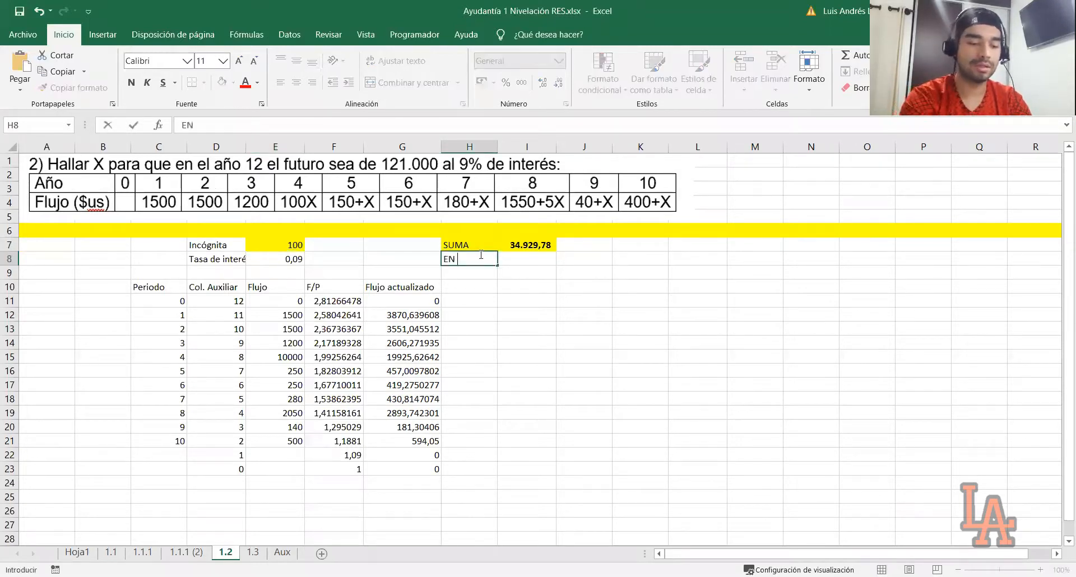
pyautogui.write(' EL AÑO 12')
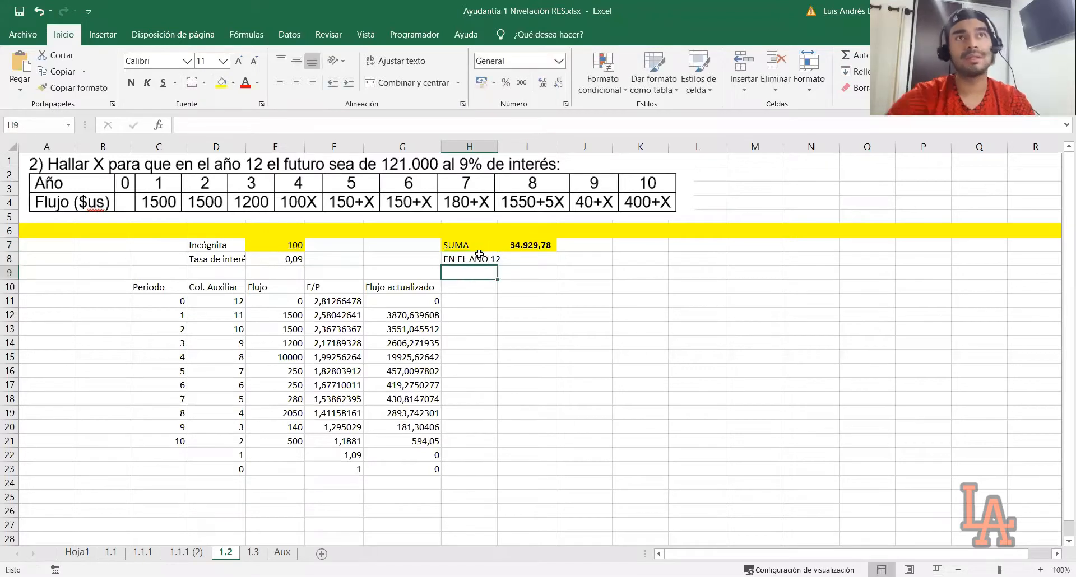
pyautogui.press('Return')
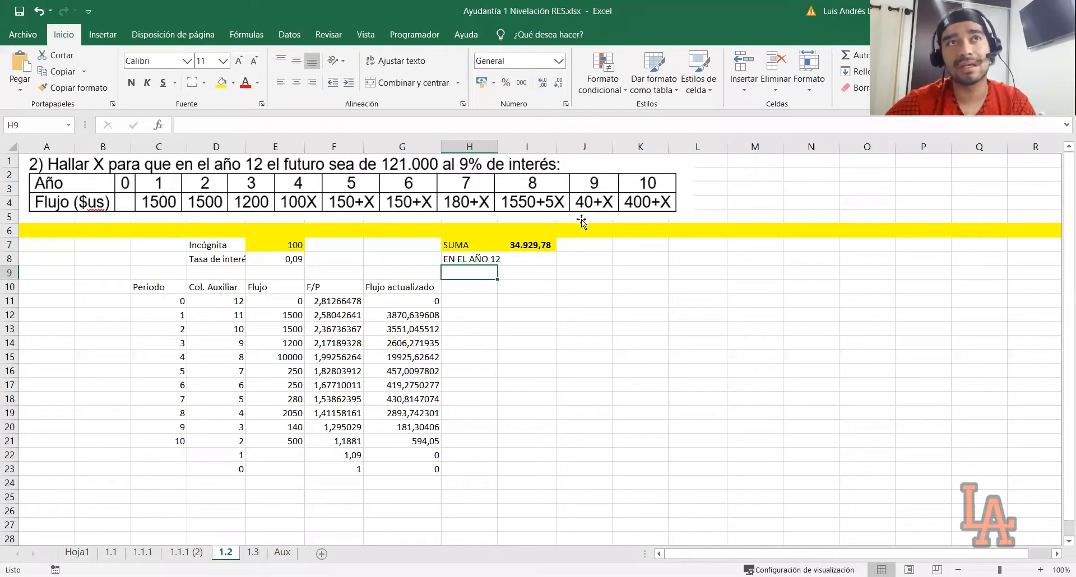
pyautogui.click(533, 248)
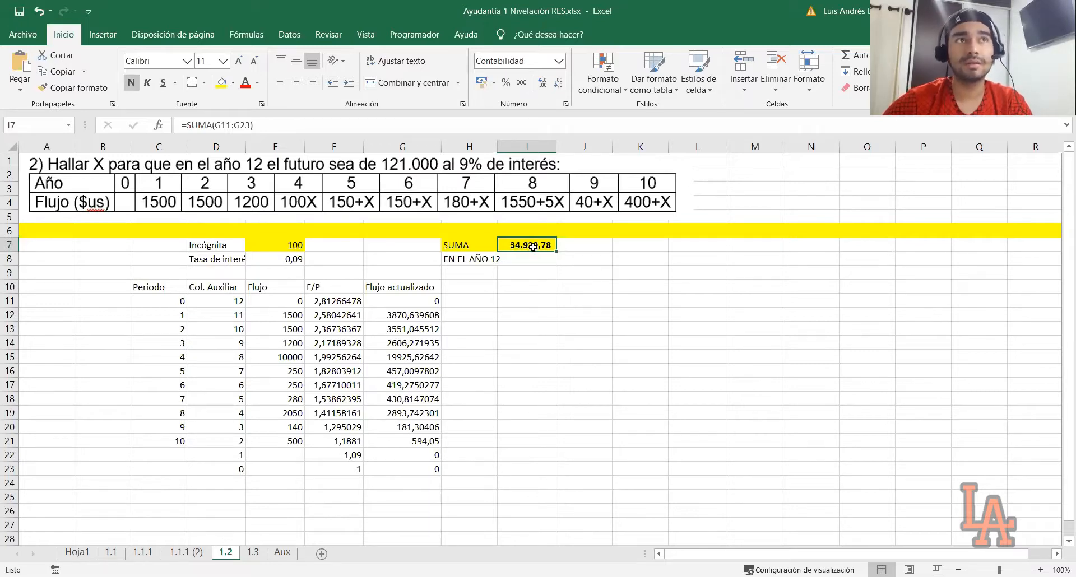
pyautogui.click(290, 243)
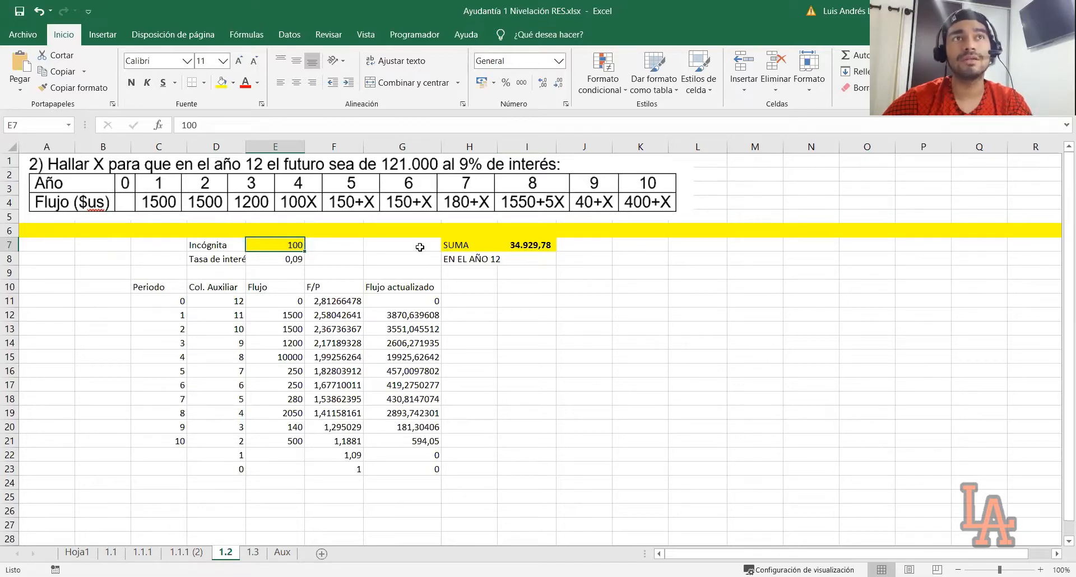
# Step: Review the year-12 label, the F/P factors, the sum formula in I7 and the interest rate in E8
pyautogui.click(461, 257)
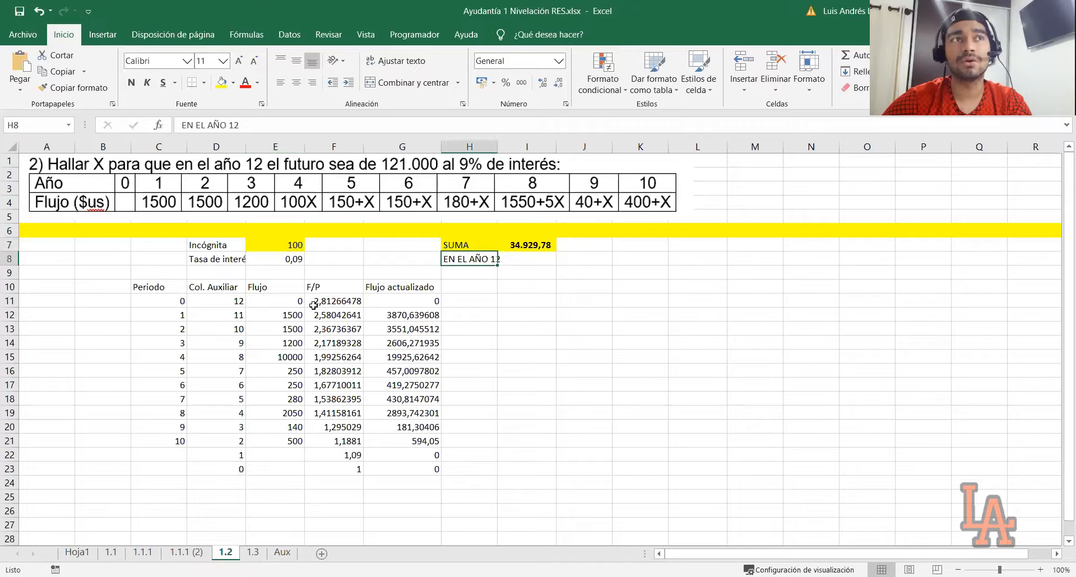
pyautogui.moveTo(362, 303); pyautogui.dragTo(363, 440)
pyautogui.click(532, 245)
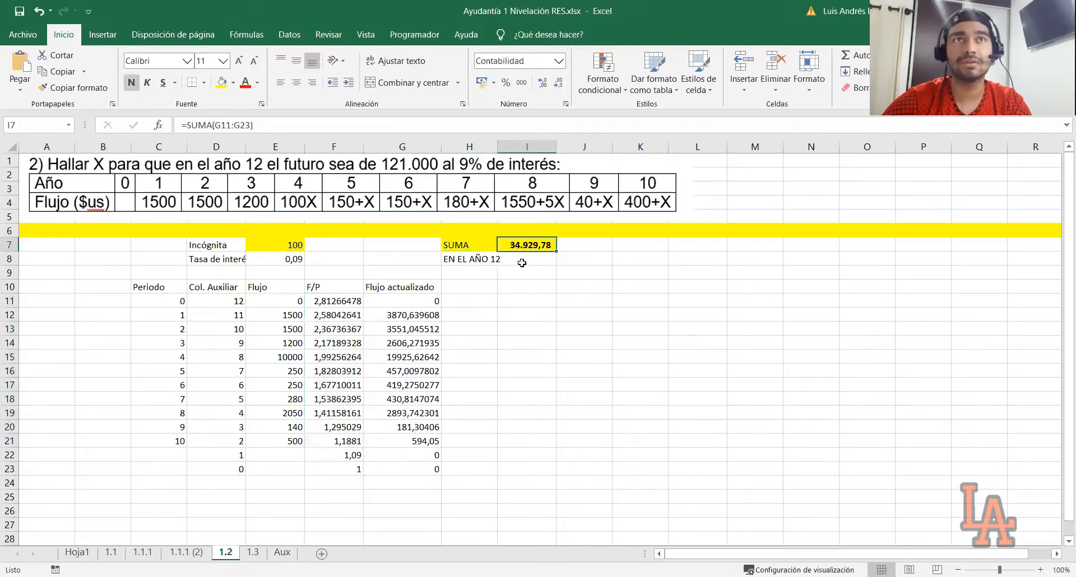
pyautogui.click(286, 261)
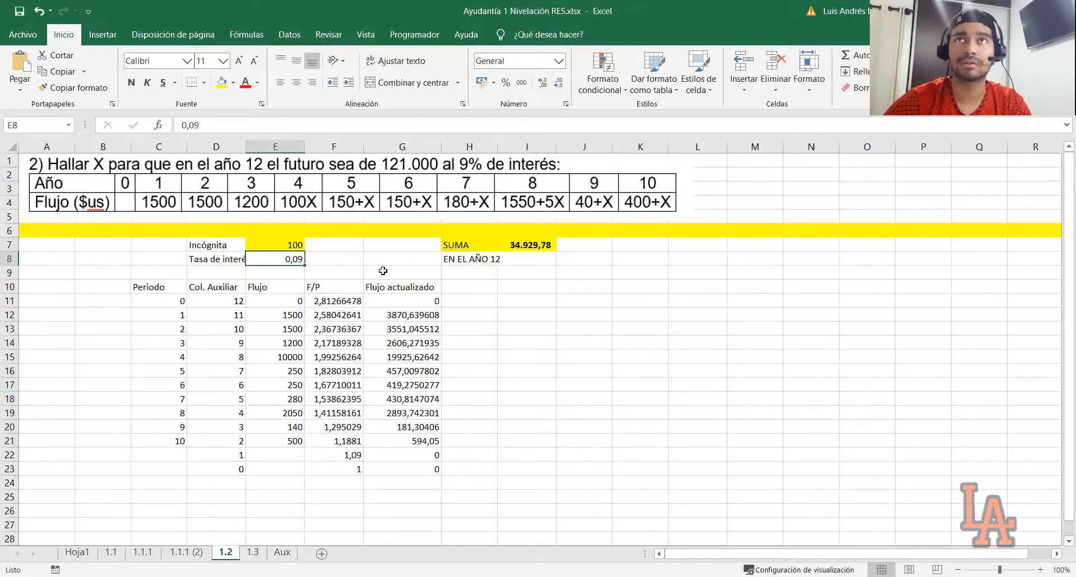
# Step: Try successively larger trial values for the unknown in E7, from 200 up to 400 and 500
pyautogui.click(294, 247)
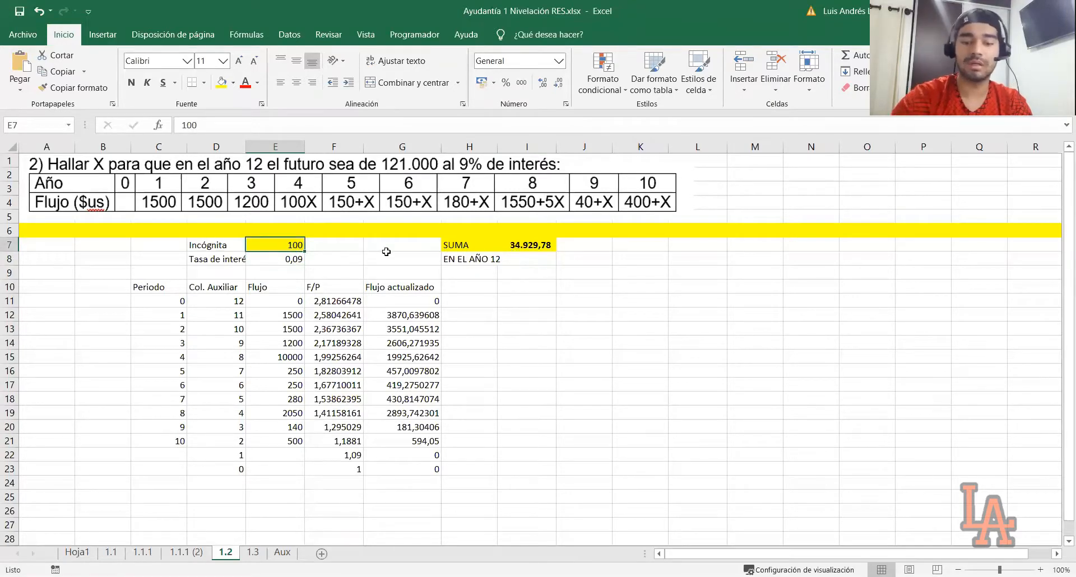
pyautogui.write('200')
pyautogui.press('Return')
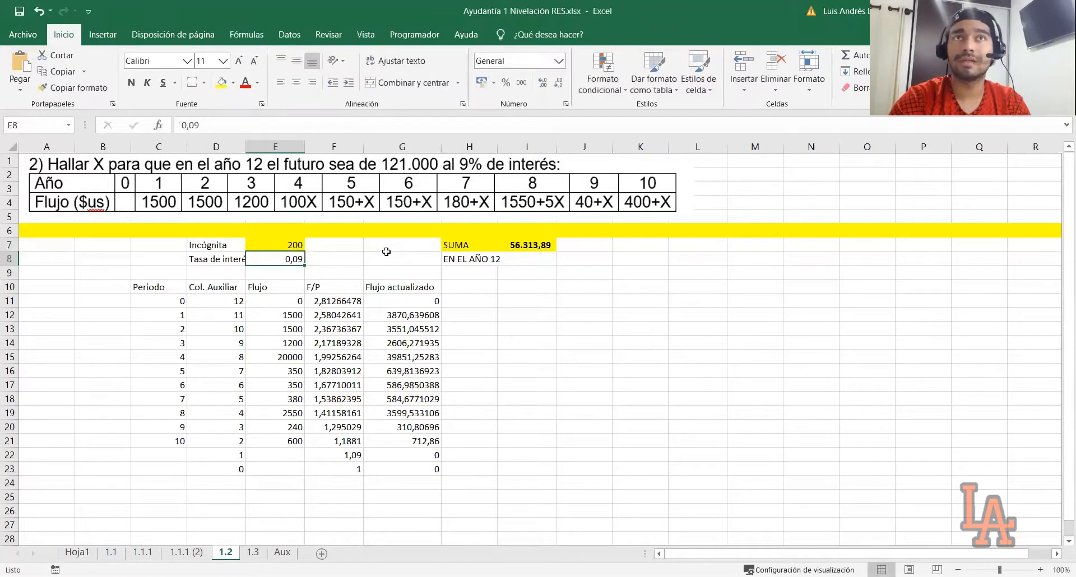
pyautogui.press('Up')
pyautogui.write('30')
pyautogui.hotkey('ctrl', 'Return')
pyautogui.write('400')
pyautogui.hotkey('ctrl', 'Return')
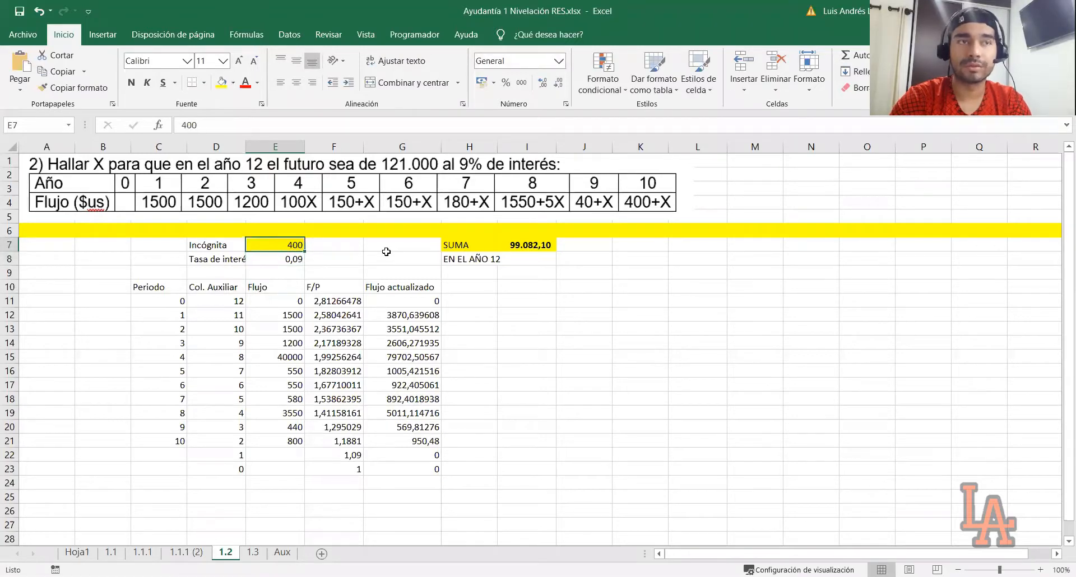
pyautogui.write('500')
pyautogui.press('Return')
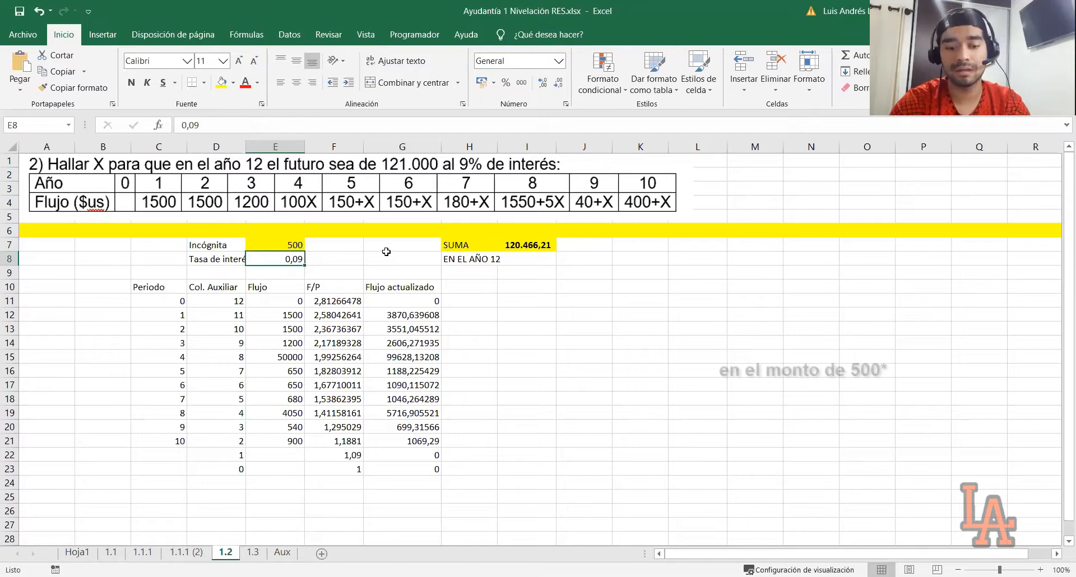
# Step: Try 505, 503 and 502 for the unknown in E7 to bring the sum closer to 121.000
pyautogui.press('Up')
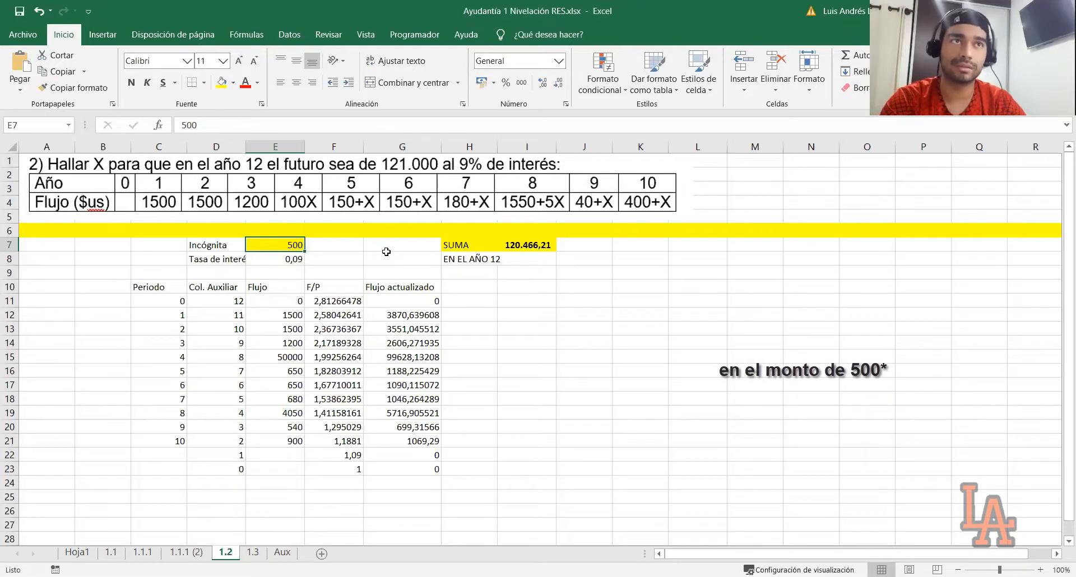
pyautogui.write('505')
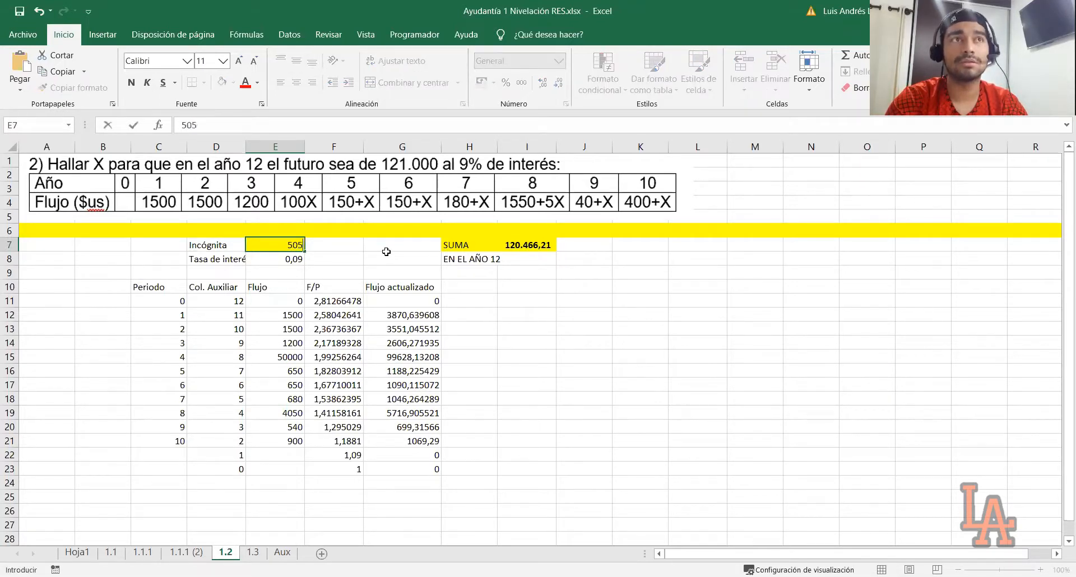
pyautogui.press('Return')
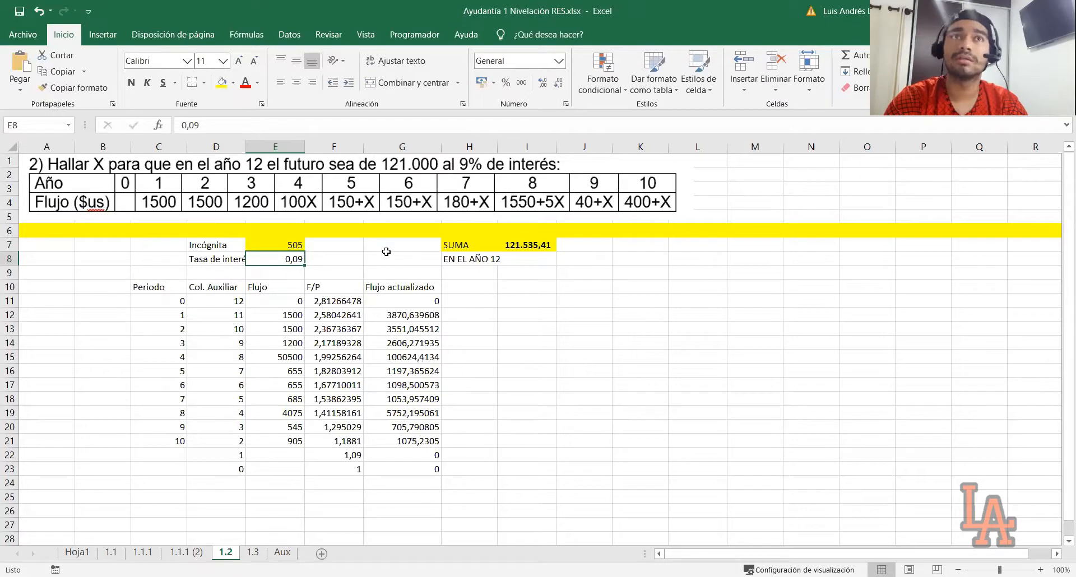
pyautogui.press('Up')
pyautogui.write('503')
pyautogui.press('Return')
pyautogui.press('Up')
pyautogui.write('502')
pyautogui.press('Return')
# Step: Refine the trial value of the unknown in E7 with 502,3 and 502,4
pyautogui.press('Up')
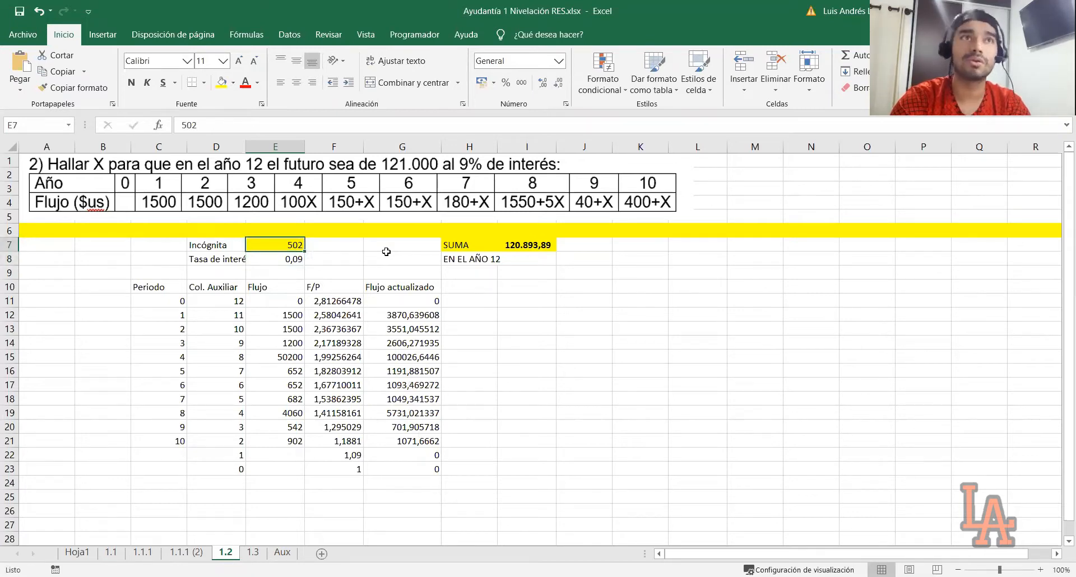
pyautogui.write('502,3')
pyautogui.press('Return')
pyautogui.press('Up')
pyautogui.write('502,4')
pyautogui.press('Return')
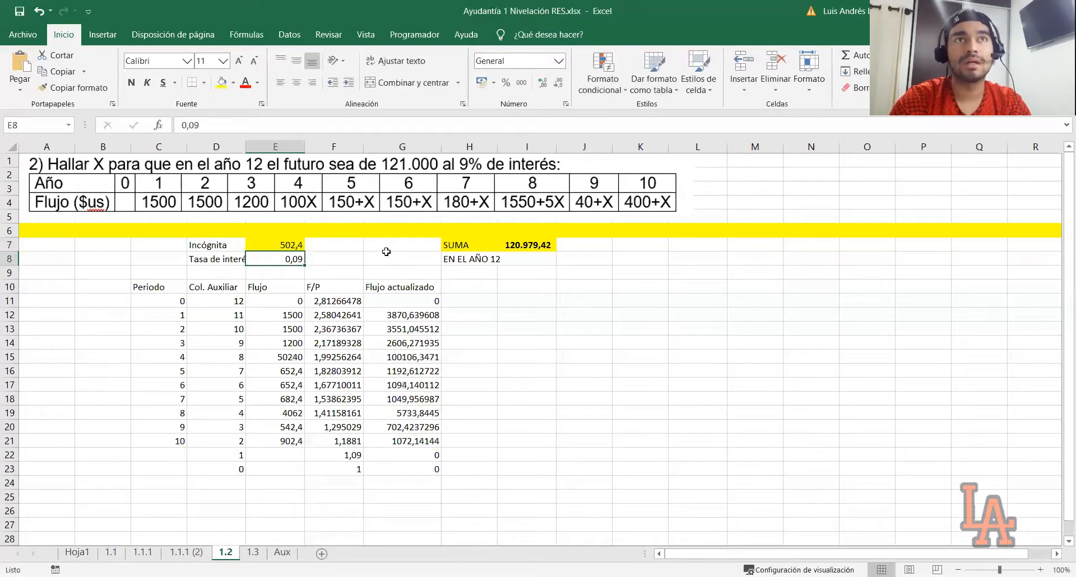
# Step: Start a Goal Seek (Buscar objetivo) analysis with the sum in I7 as the cell to set
pyautogui.click(455, 276)
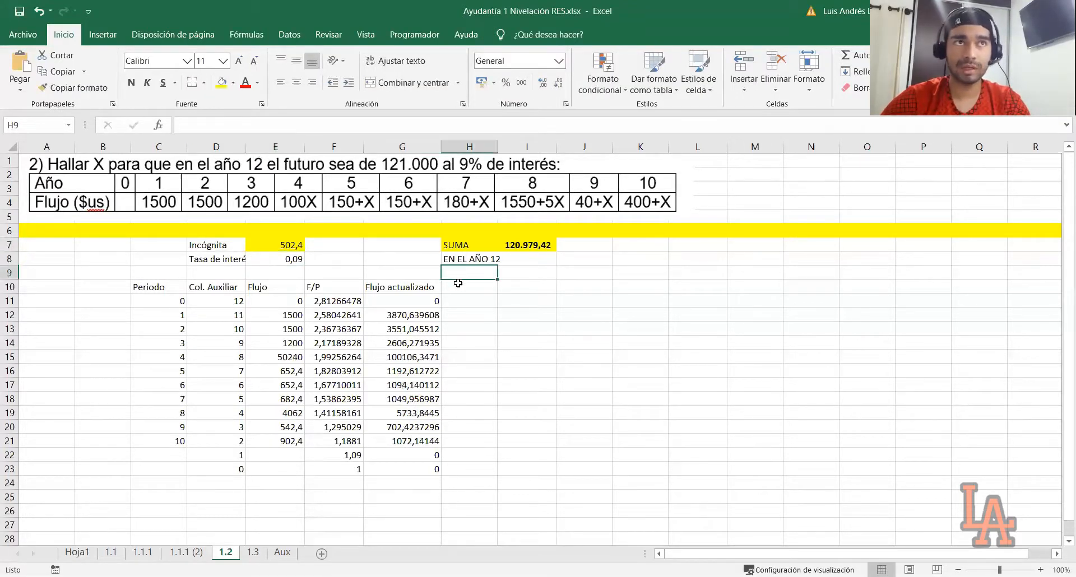
pyautogui.click(590, 291)
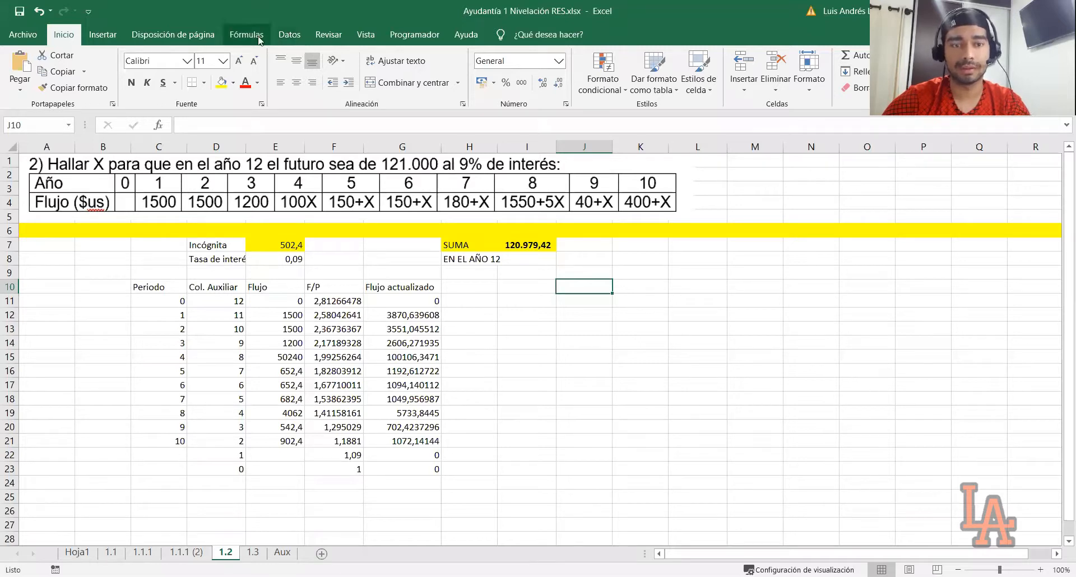
pyautogui.click(289, 36)
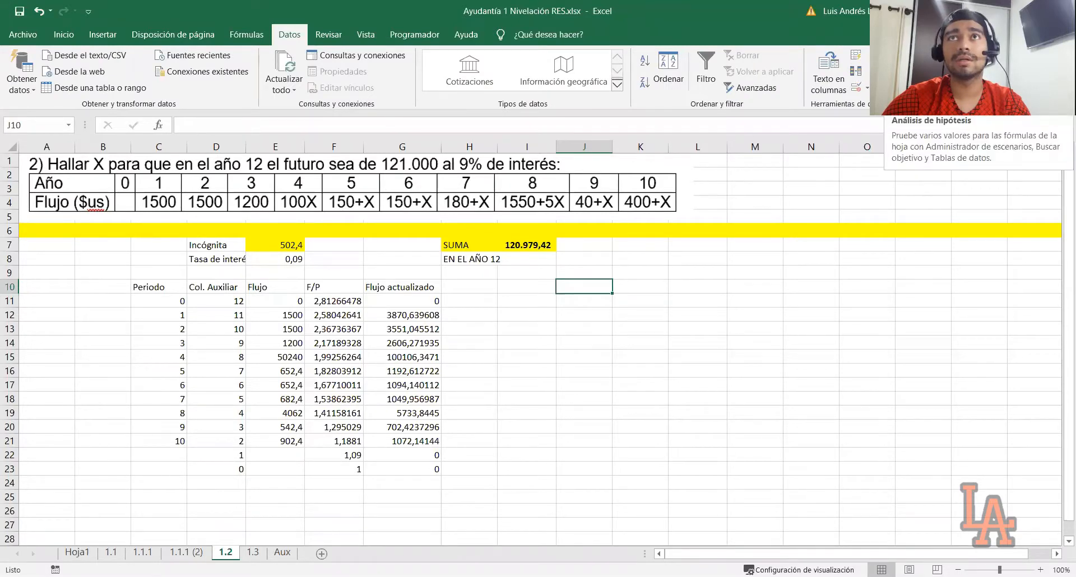
pyautogui.click(914, 73)
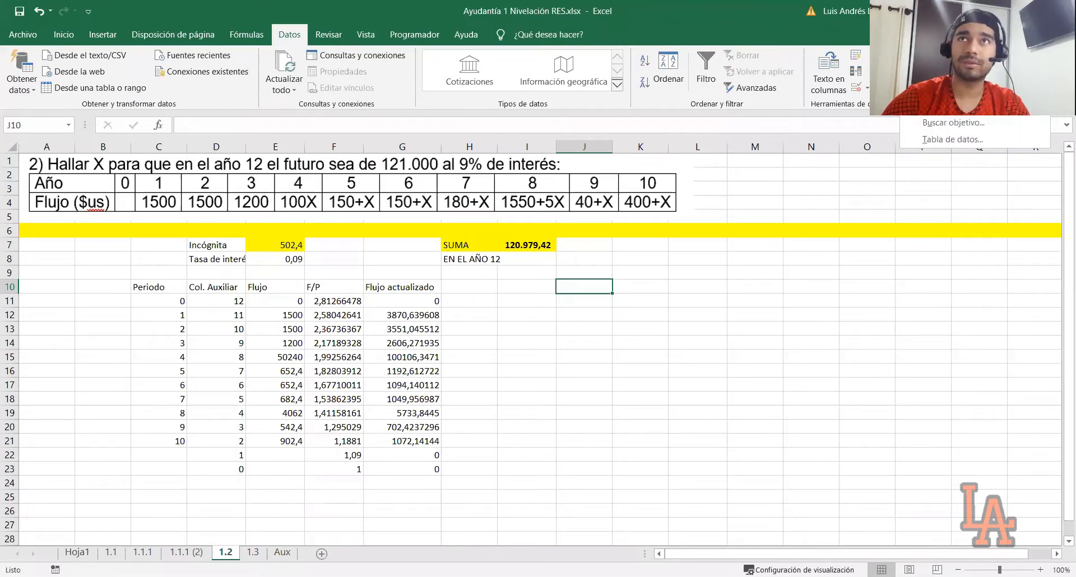
pyautogui.click(934, 123)
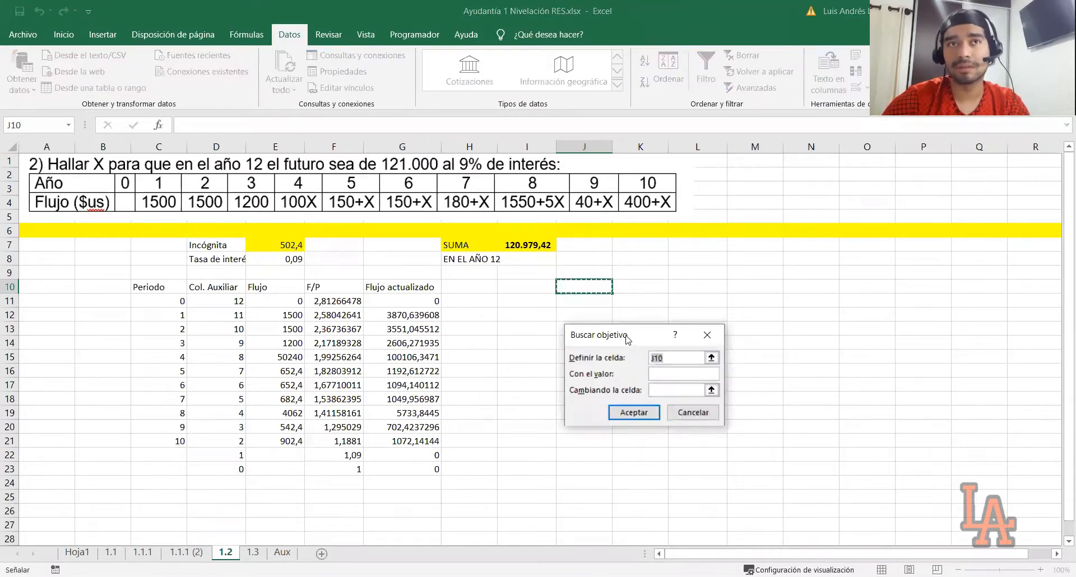
pyautogui.moveTo(627, 341); pyautogui.dragTo(635, 340)
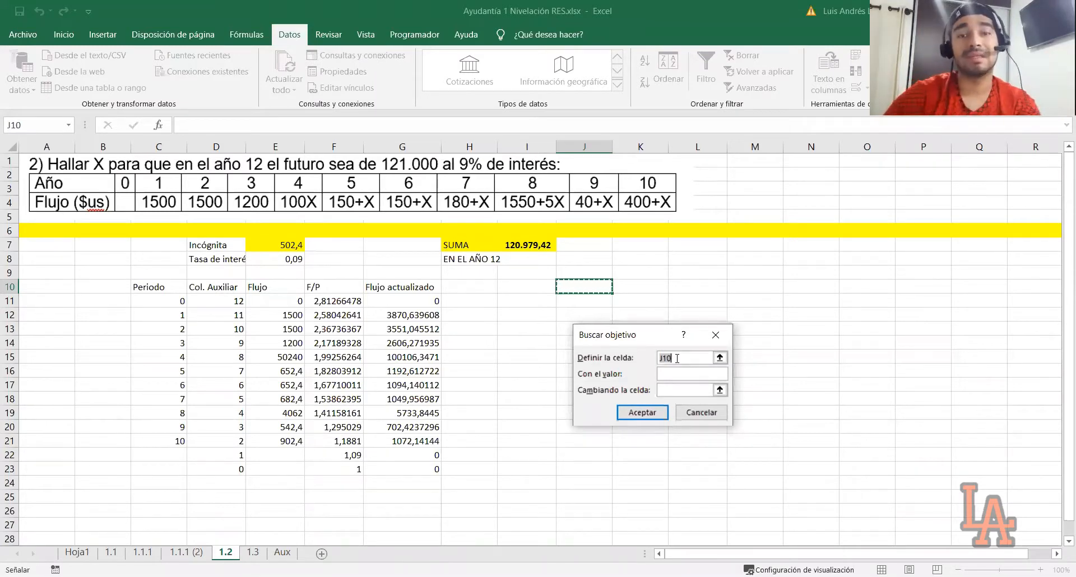
pyautogui.click(513, 246)
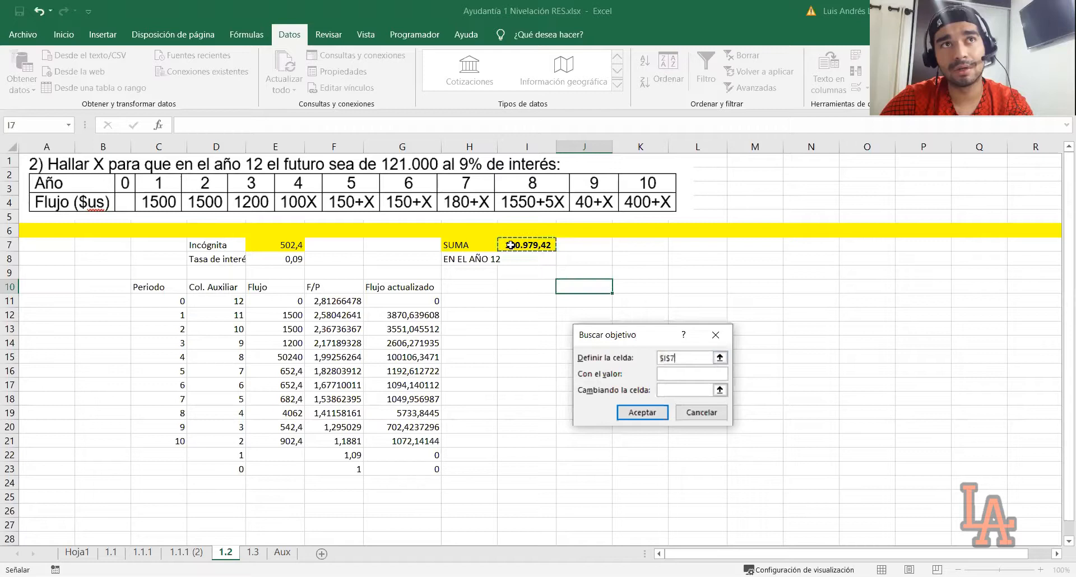
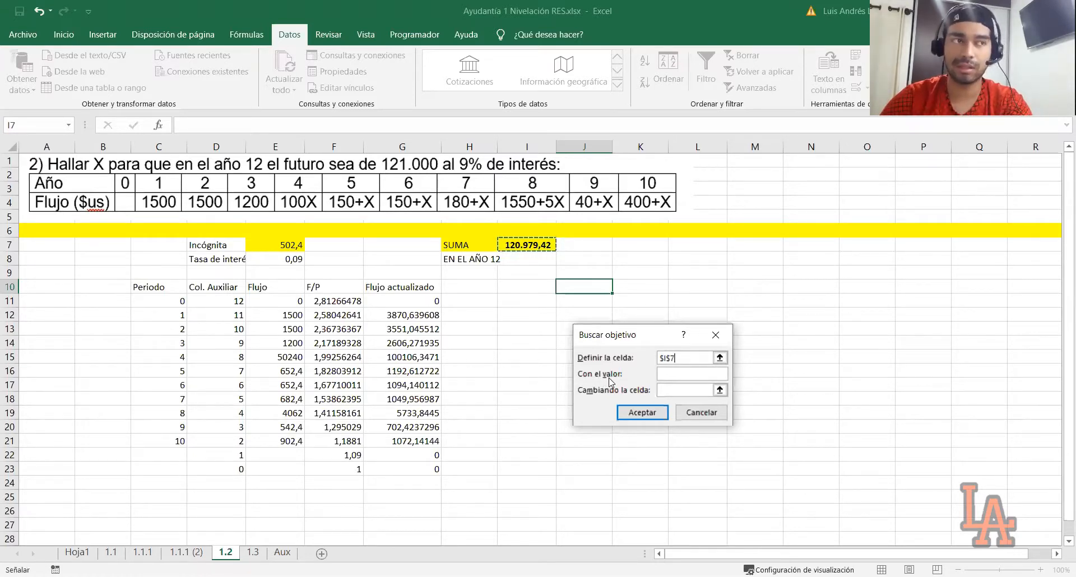
# Step: Run the Goal Seek with a target value of 121000 by changing E7, accept the solution and check E7 and I7
pyautogui.click(676, 376)
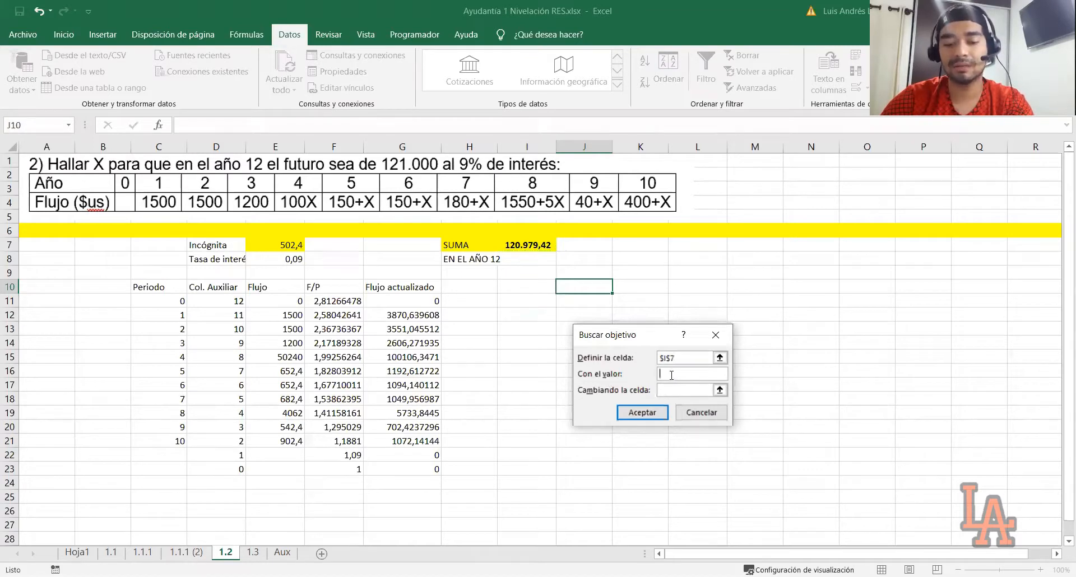
pyautogui.write('121000')
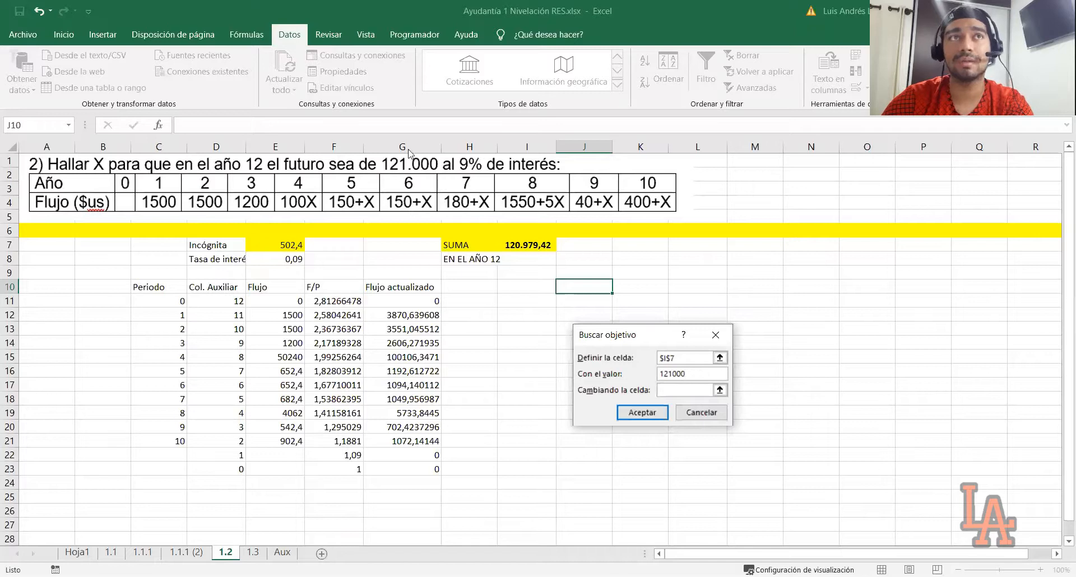
pyautogui.click(681, 387)
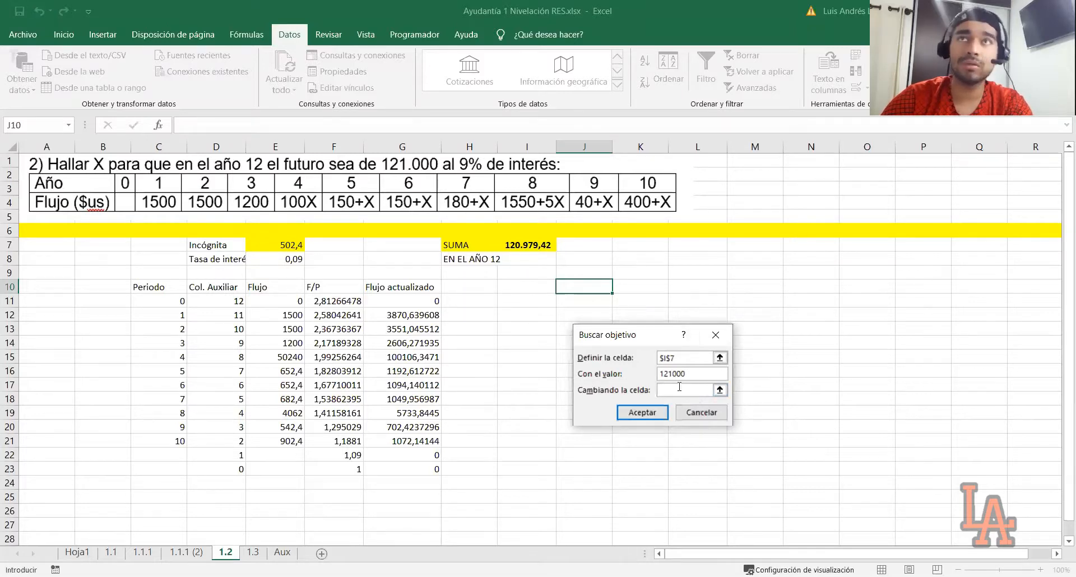
pyautogui.click(678, 387)
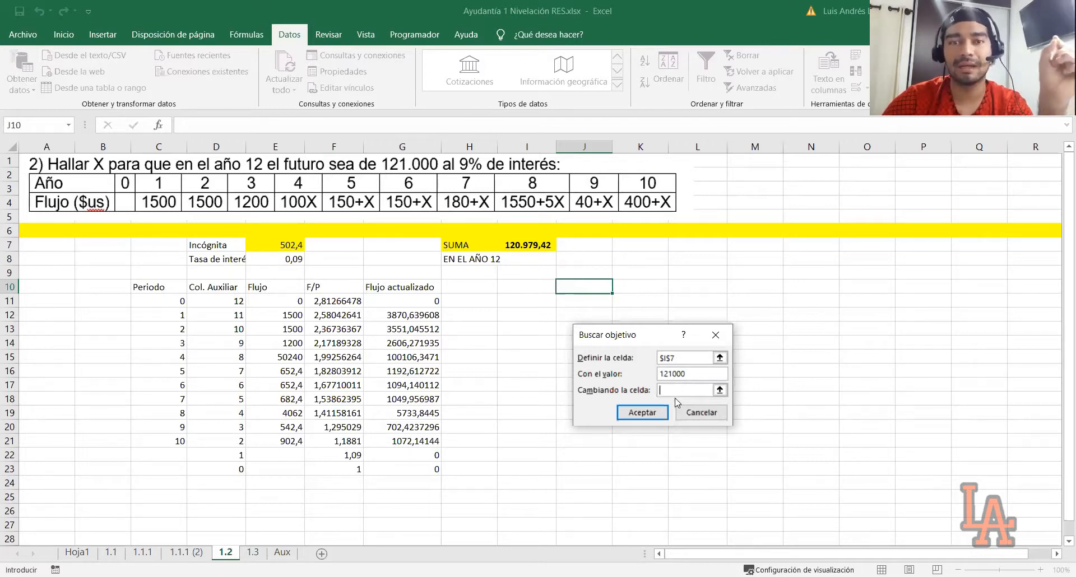
pyautogui.click(296, 244)
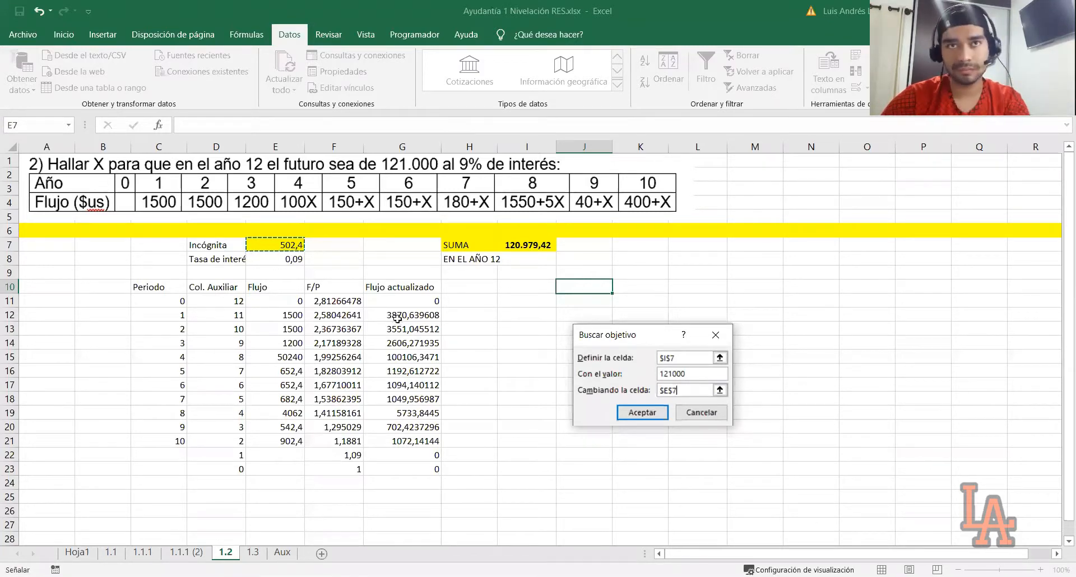
pyautogui.click(642, 413)
pyautogui.click(663, 410)
pyautogui.click(274, 242)
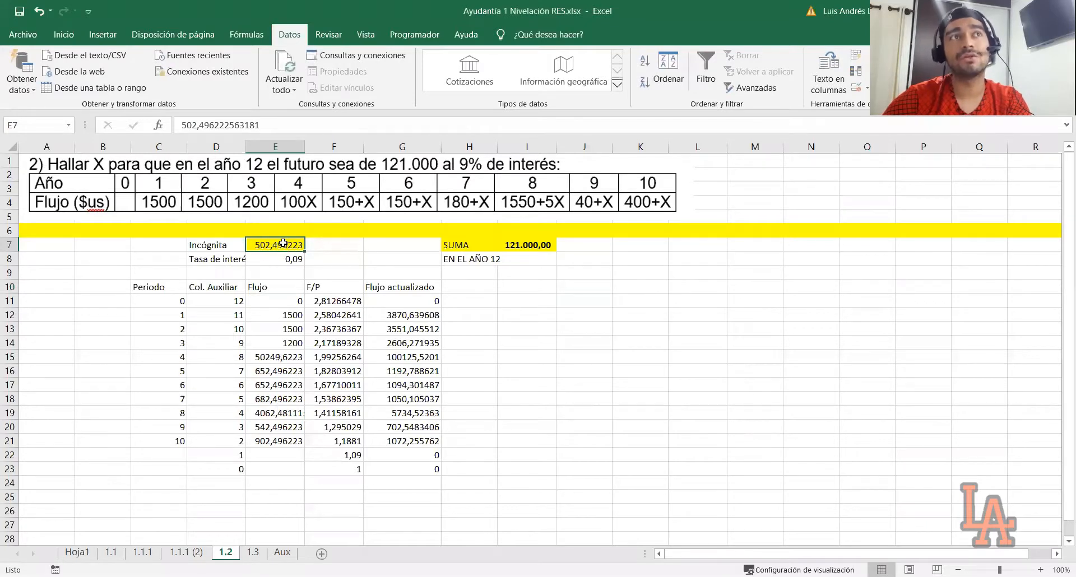
pyautogui.click(524, 245)
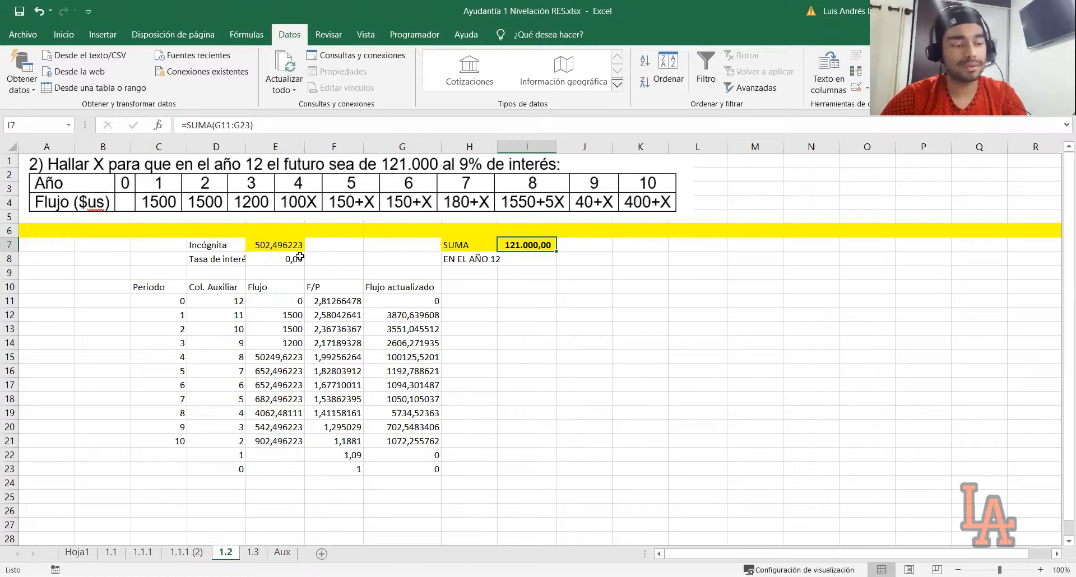
# Step: Undo the Goal Seek result and reset the unknown in E7 to 100
pyautogui.hotkey('ctrl', 'z')
pyautogui.click(636, 358)
pyautogui.click(285, 245)
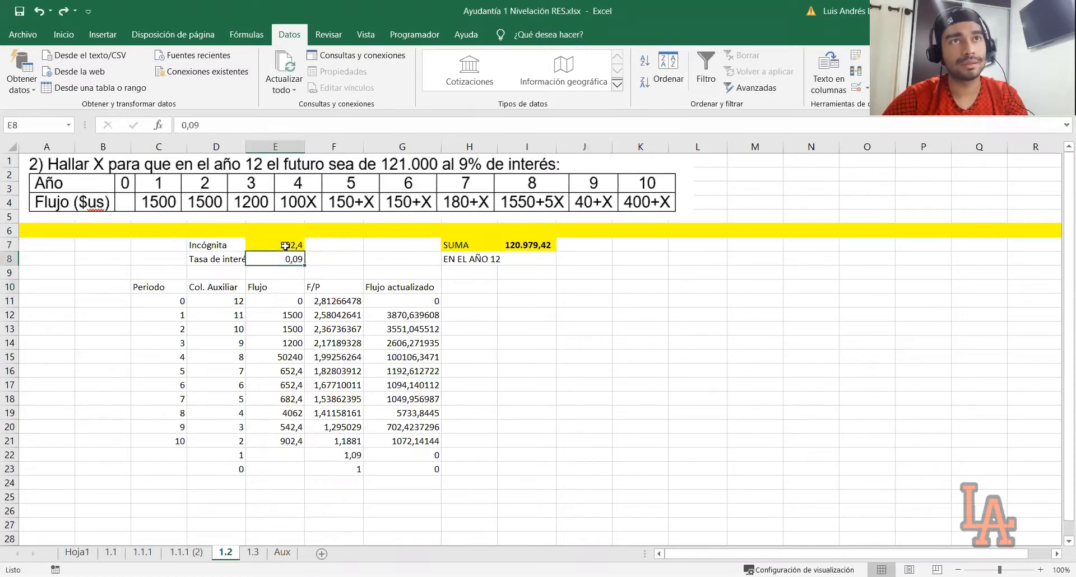
pyautogui.write('100')
pyautogui.press('Return')
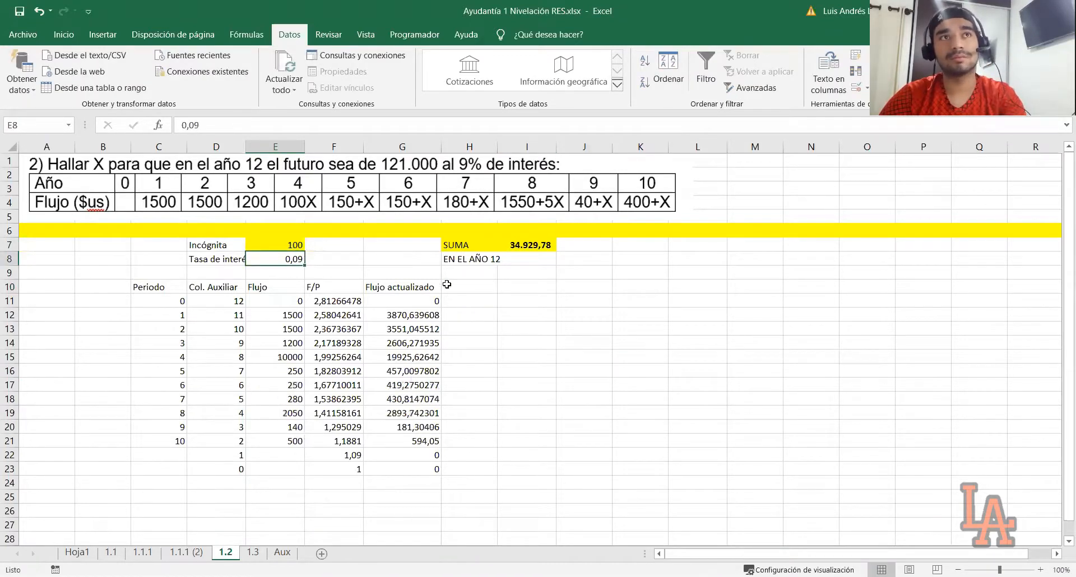
# Step: Review the unknown in E7, the updated cash flows in G11:G23 and the sum formula in I7
pyautogui.click(482, 293)
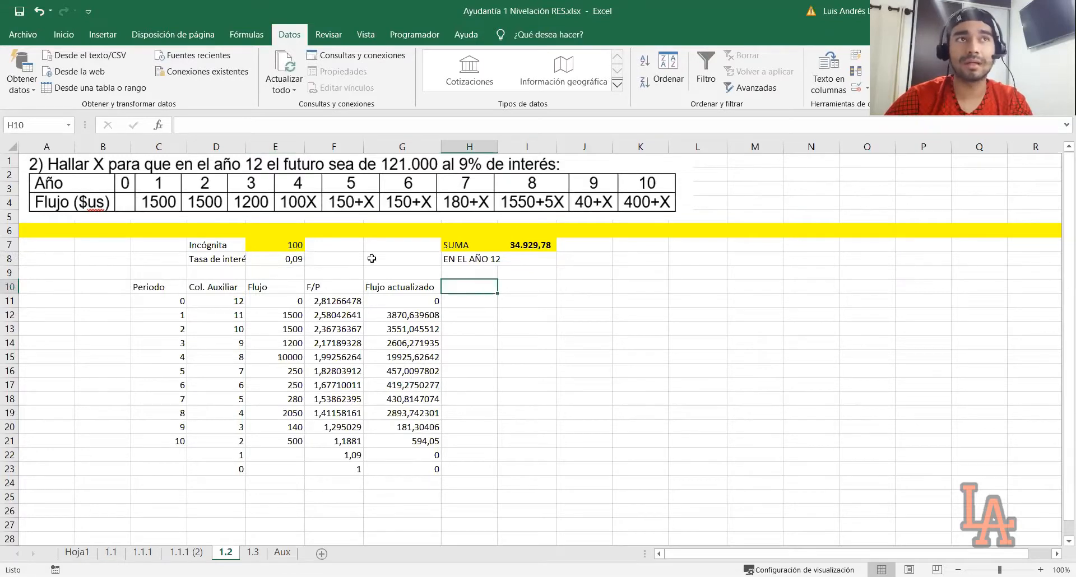
pyautogui.click(292, 247)
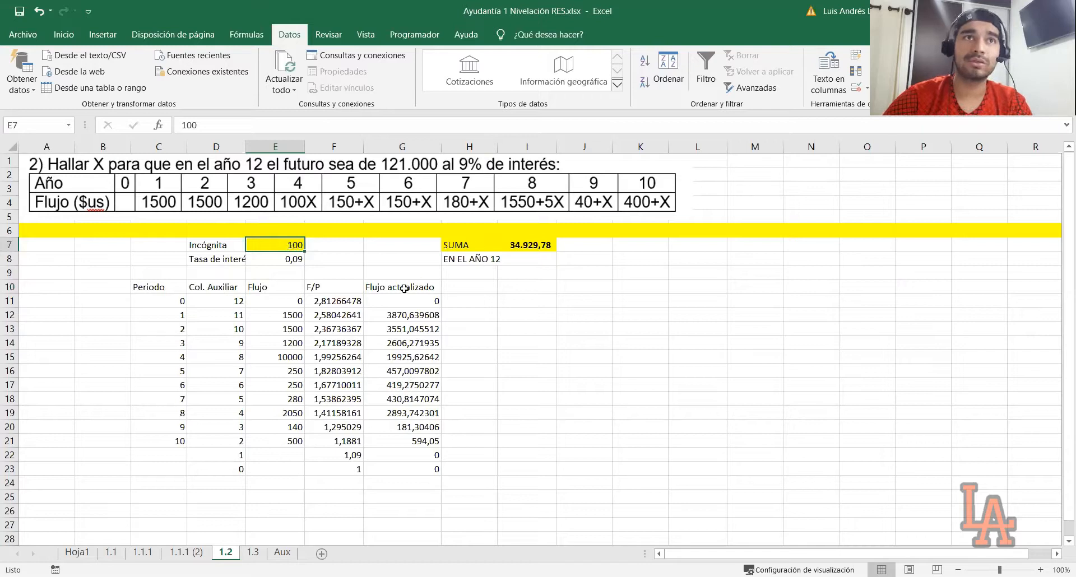
pyautogui.moveTo(400, 301); pyautogui.dragTo(404, 470)
pyautogui.click(531, 245)
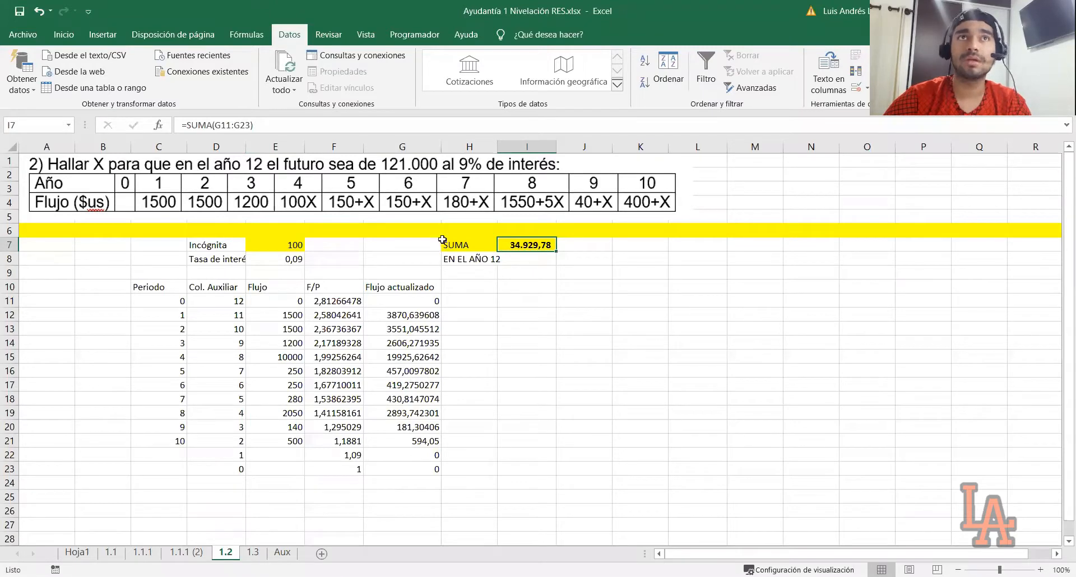
# Step: Run a Goal Seek (Buscar objetivo) that sets the sum in I7 to 121000 by changing E7, and accept the solution
pyautogui.click(558, 325)
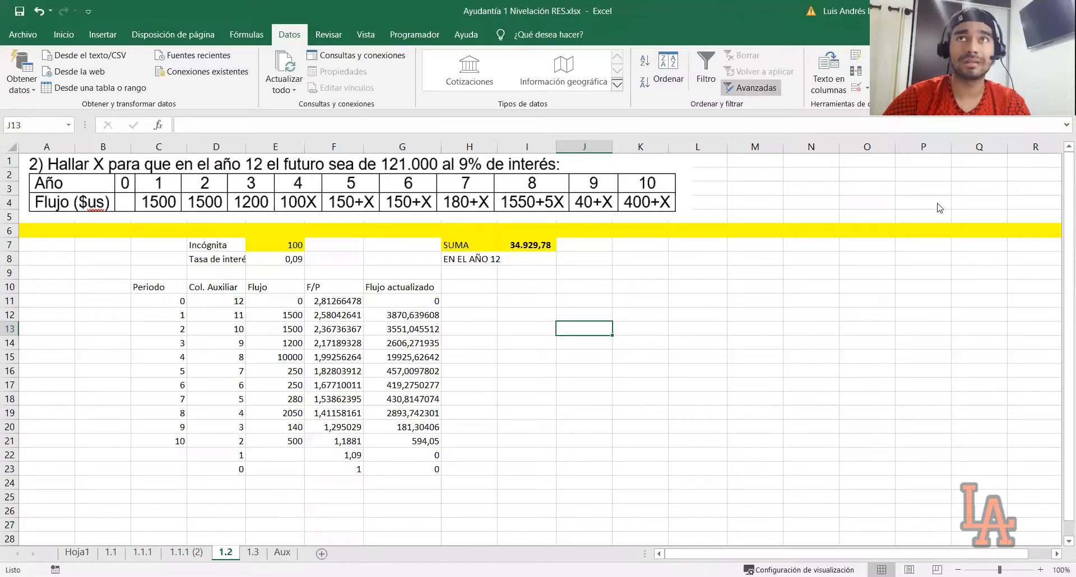
pyautogui.click(921, 78)
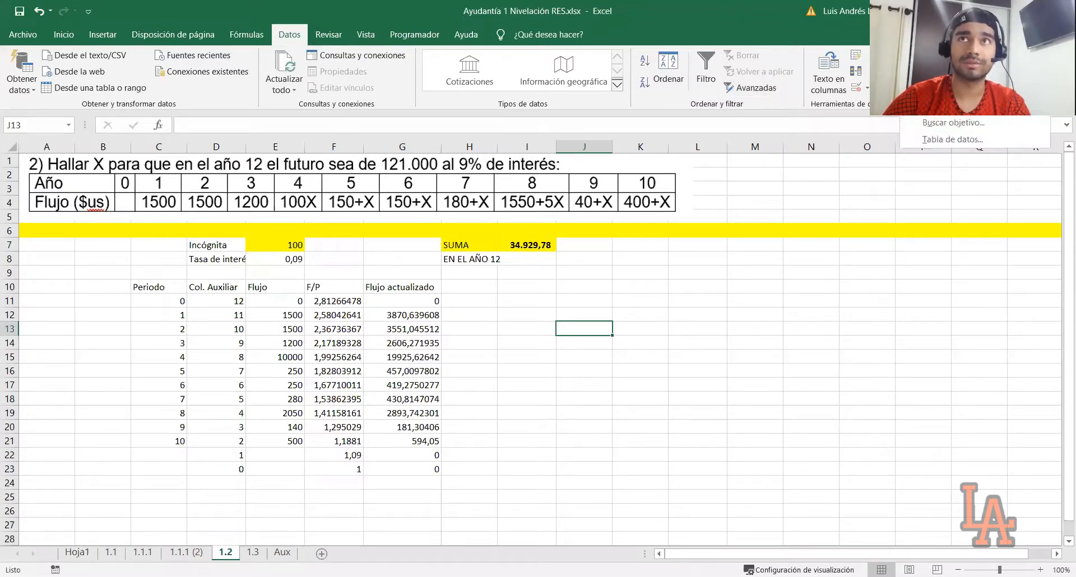
pyautogui.click(930, 123)
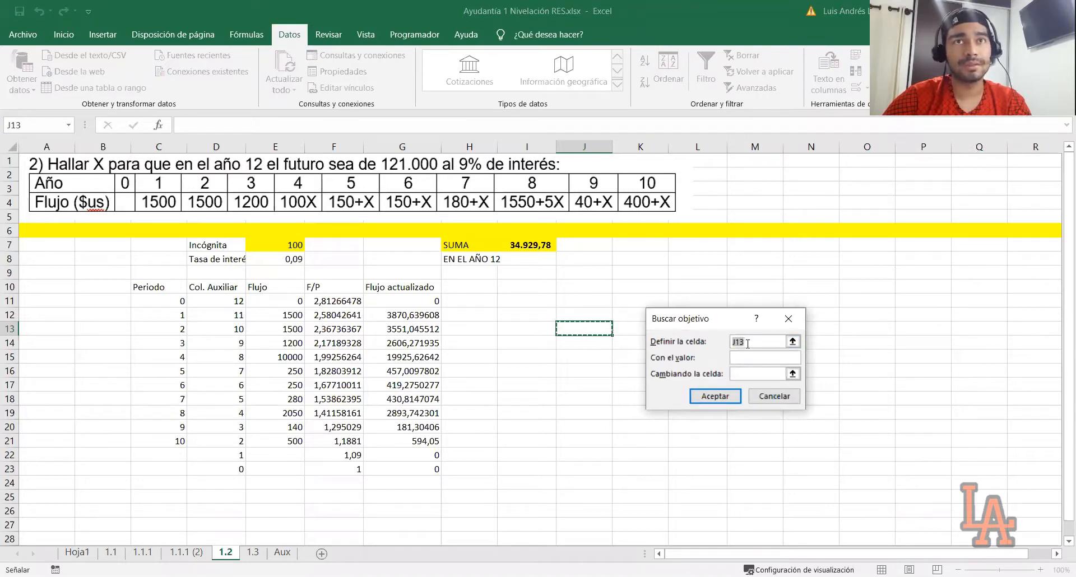
pyautogui.click(525, 247)
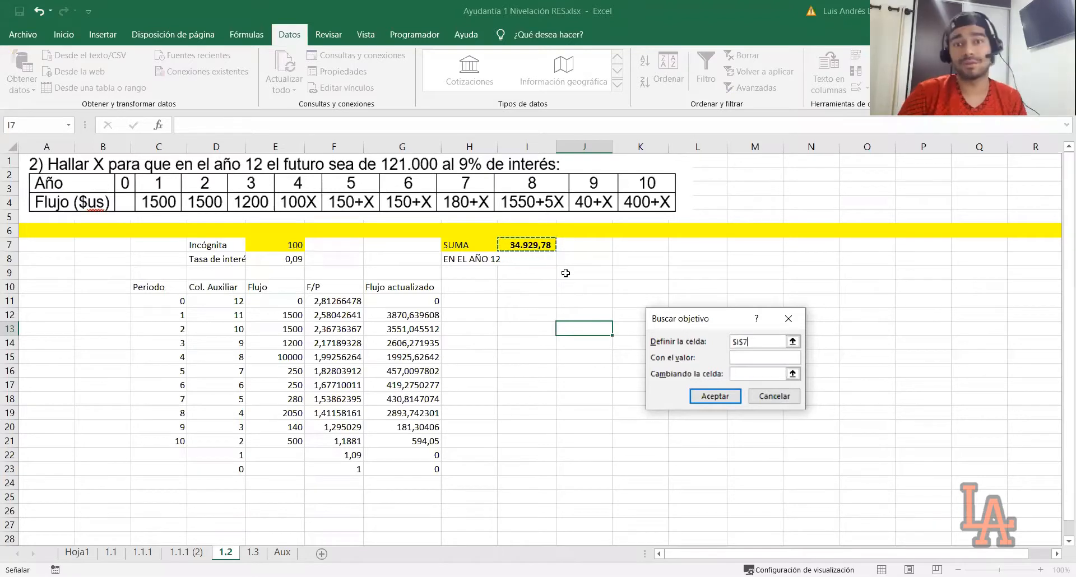
pyautogui.click(740, 356)
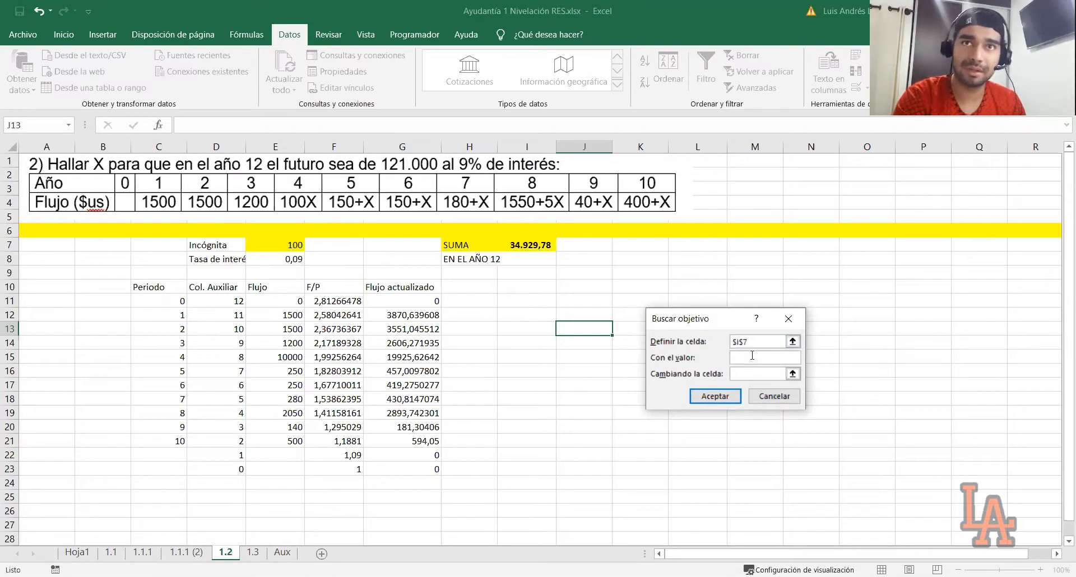
pyautogui.write('121000')
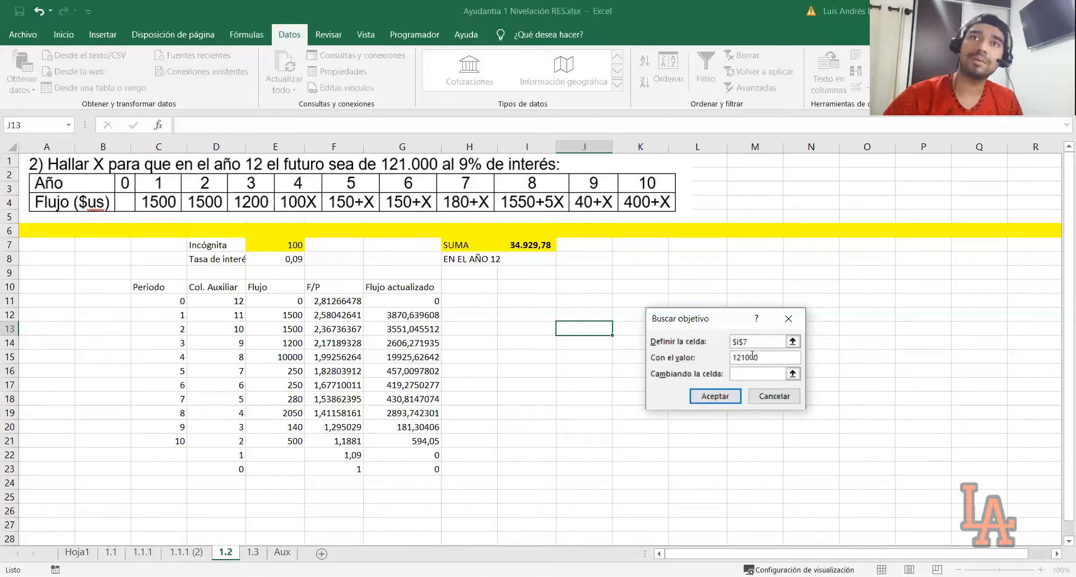
pyautogui.click(747, 372)
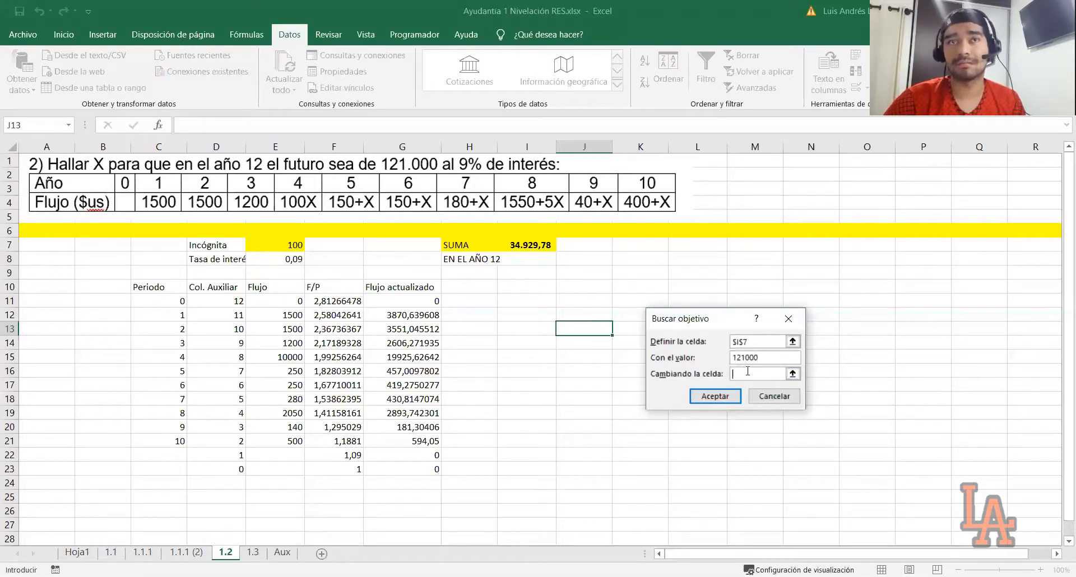
pyautogui.click(289, 245)
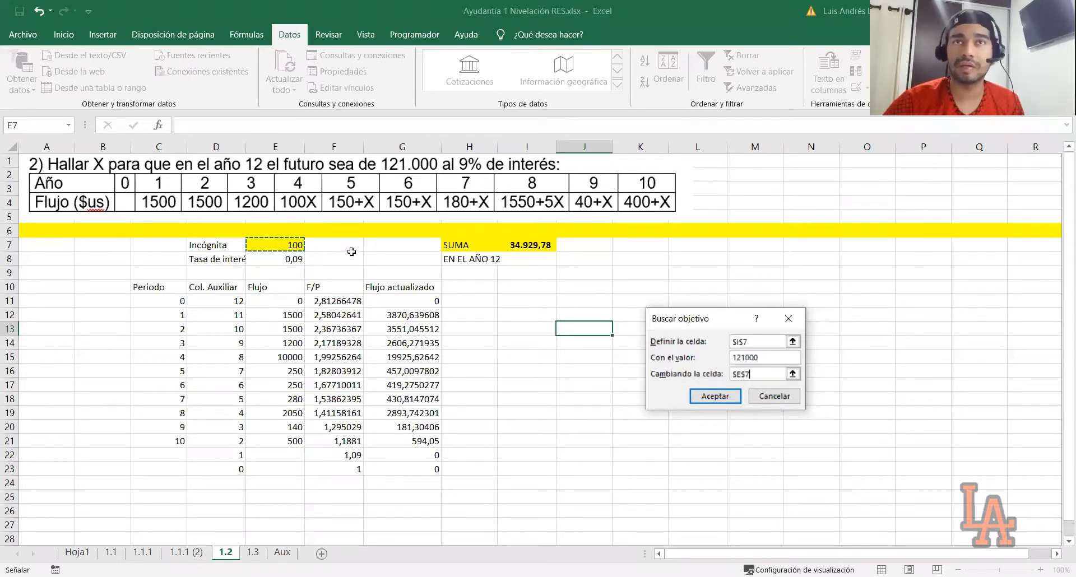
pyautogui.click(698, 403)
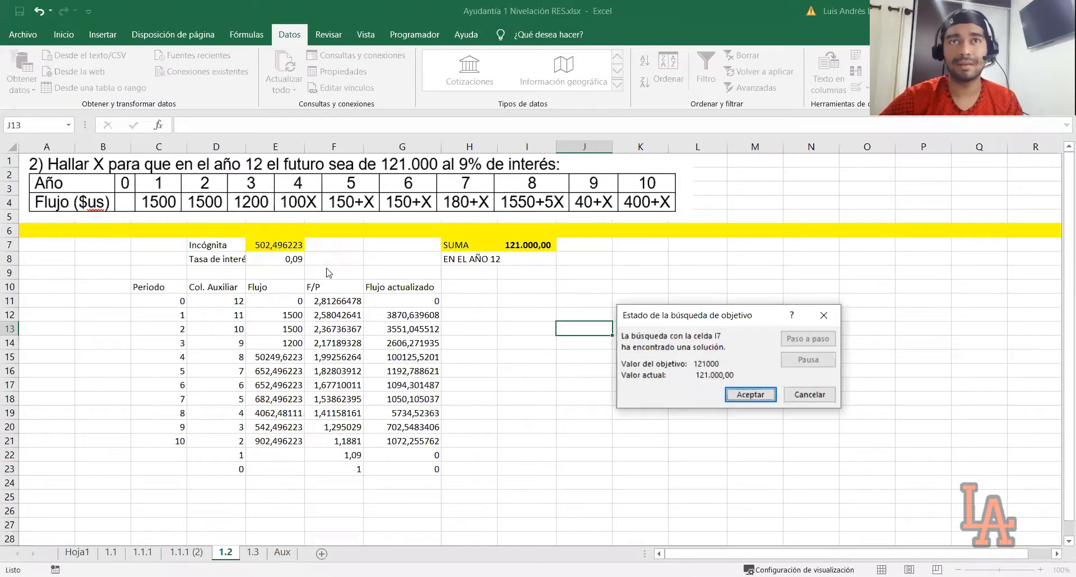
pyautogui.click(759, 393)
# Step: Check the sum formula in I7 and make the solved unknown in E7 bold
pyautogui.click(277, 246)
pyautogui.click(523, 246)
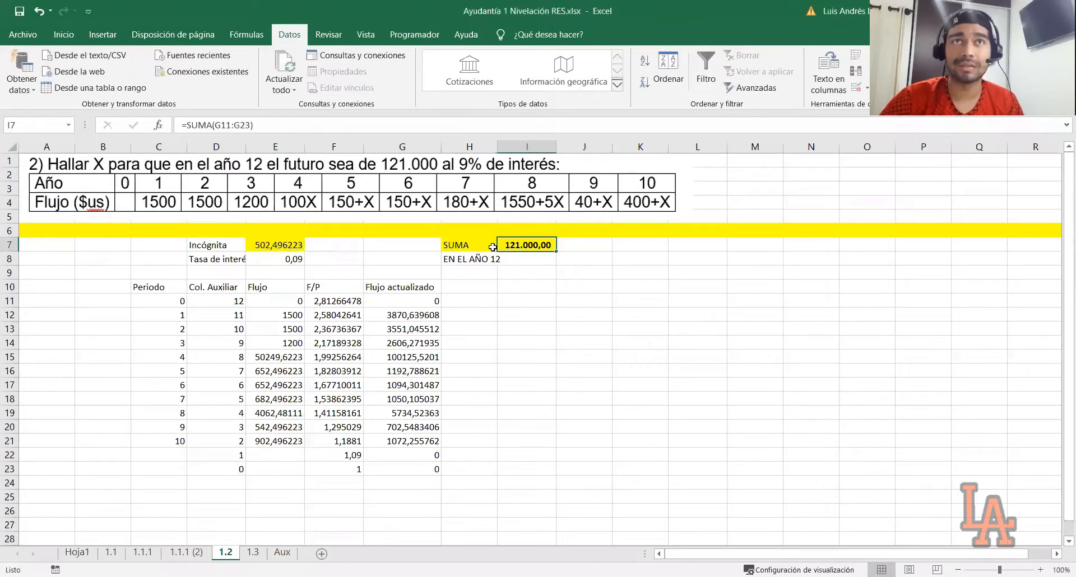
pyautogui.click(269, 245)
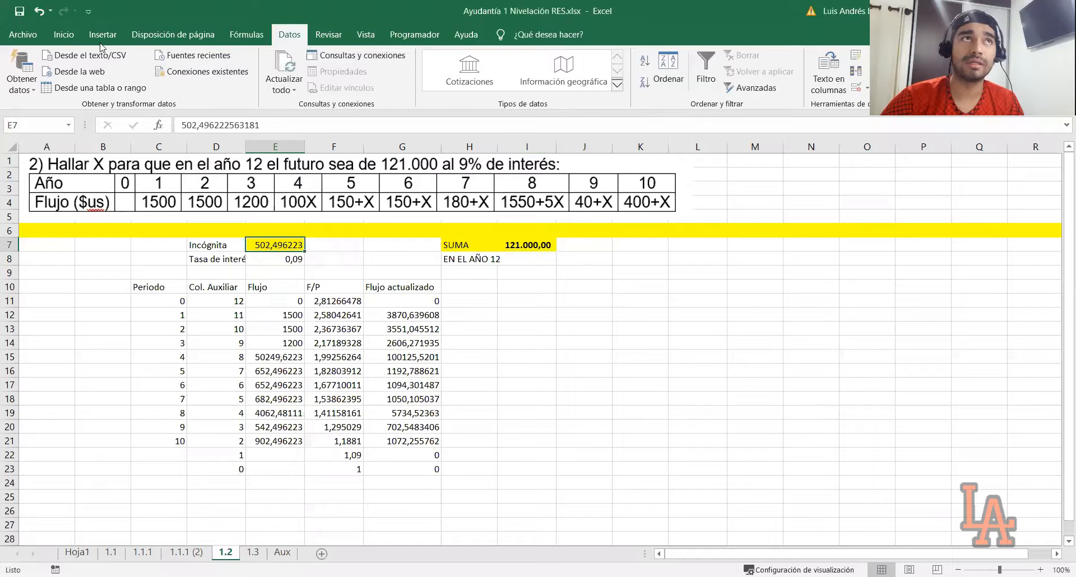
pyautogui.click(64, 35)
pyautogui.click(133, 83)
pyautogui.click(477, 298)
pyautogui.click(585, 355)
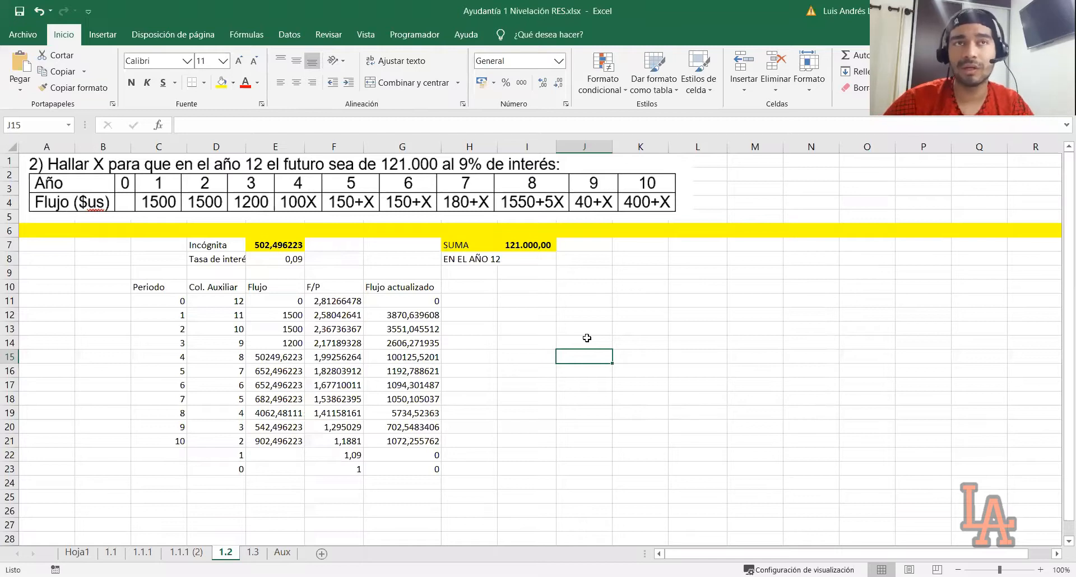
# Step: Enter in J14 the answer "2) El valor de X para que el flujo sea de 121.000 en el año 12 es igual a 502,496 $"
pyautogui.click(587, 336)
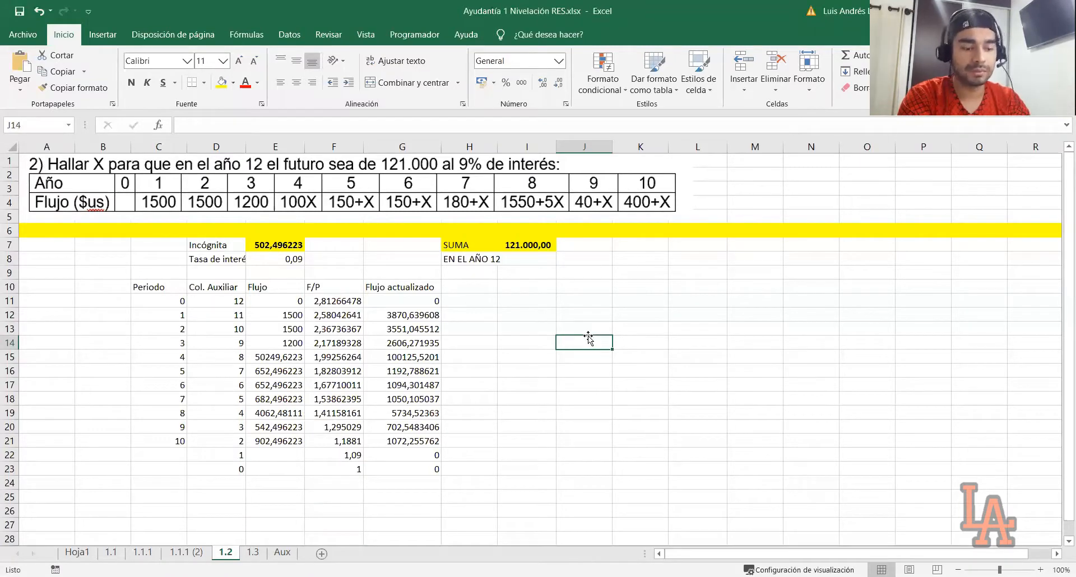
pyautogui.write('2)')
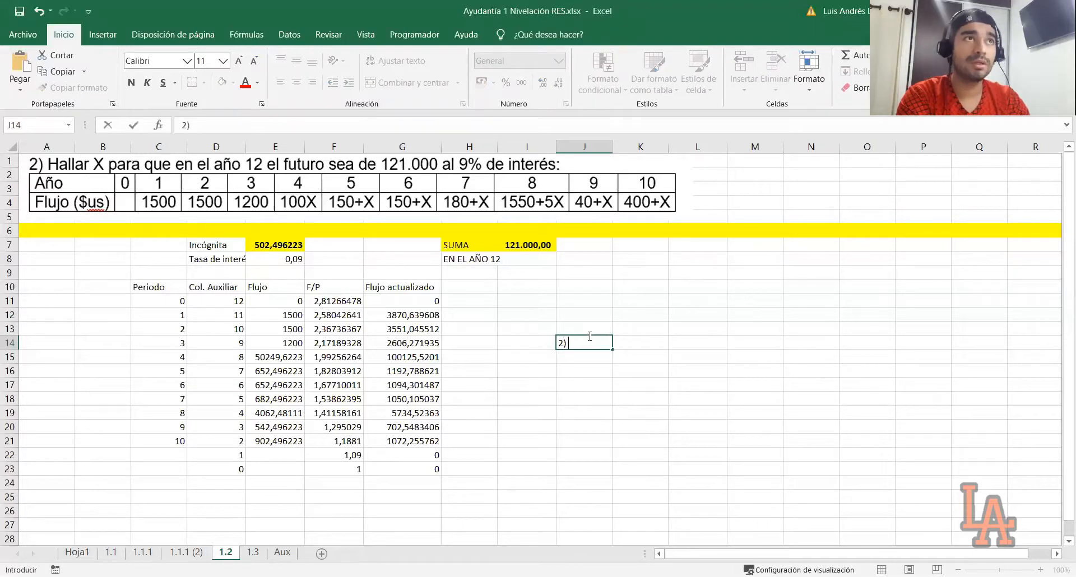
pyautogui.write(' El vaor')
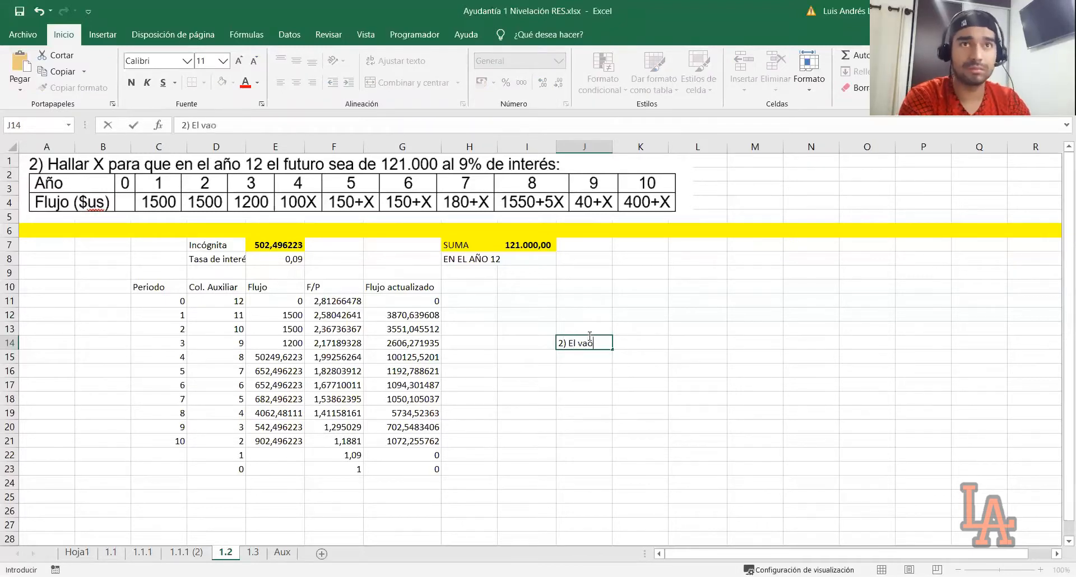
pyautogui.press('BackSpace')
pyautogui.press('BackSpace')
pyautogui.write('lor de  p')
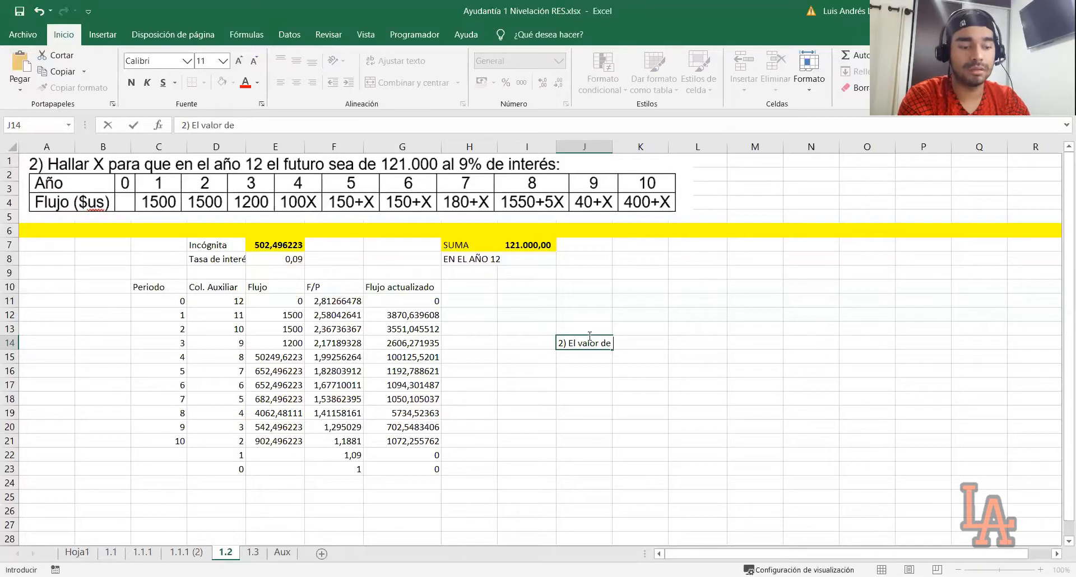
pyautogui.press('BackSpace')
pyautogui.press('BackSpace')
pyautogui.write('X para que el flujo sea ')
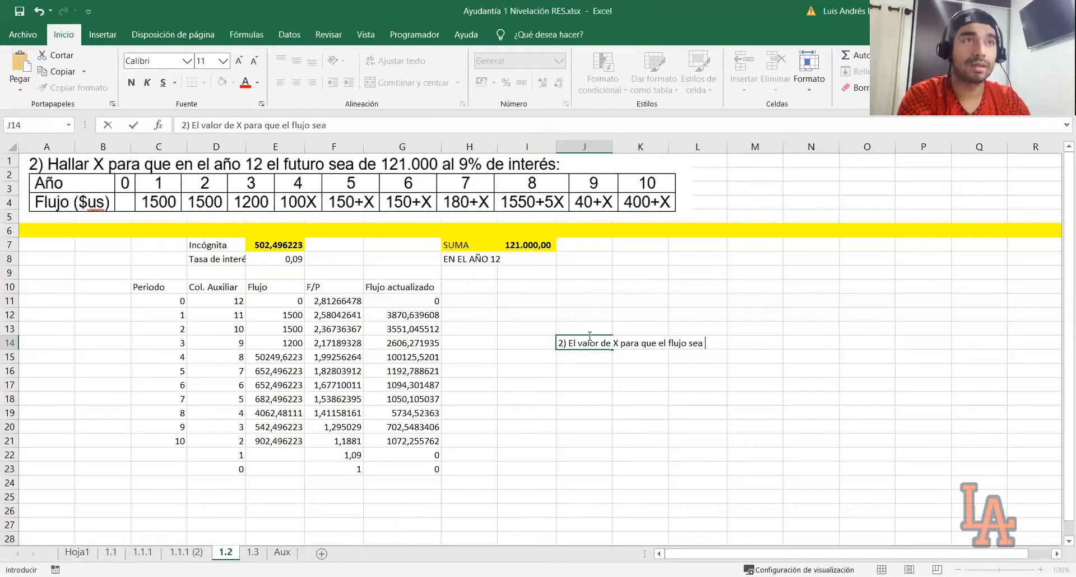
pyautogui.write('de 121')
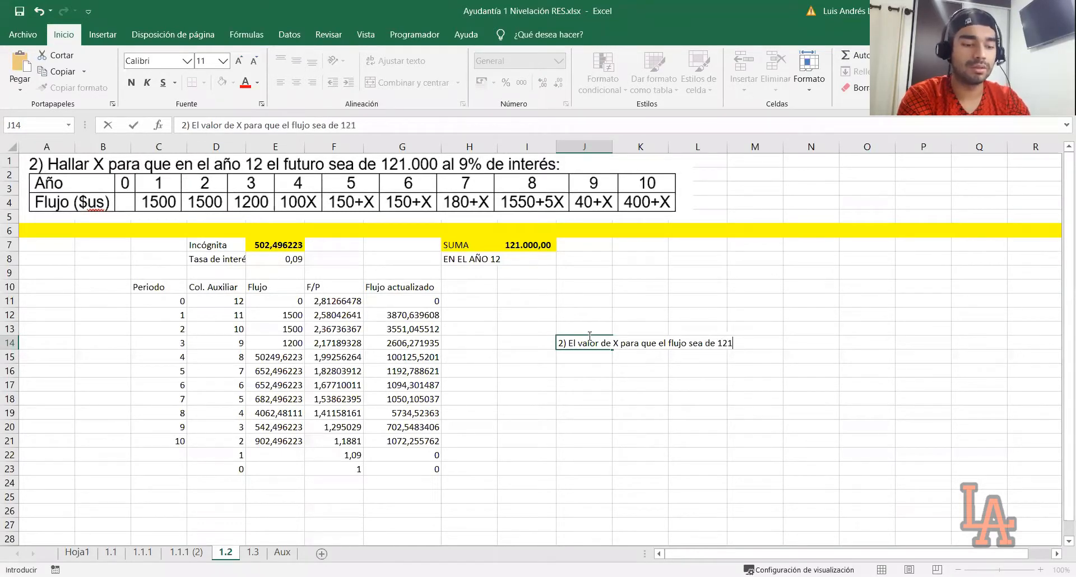
pyautogui.write('.000 en el')
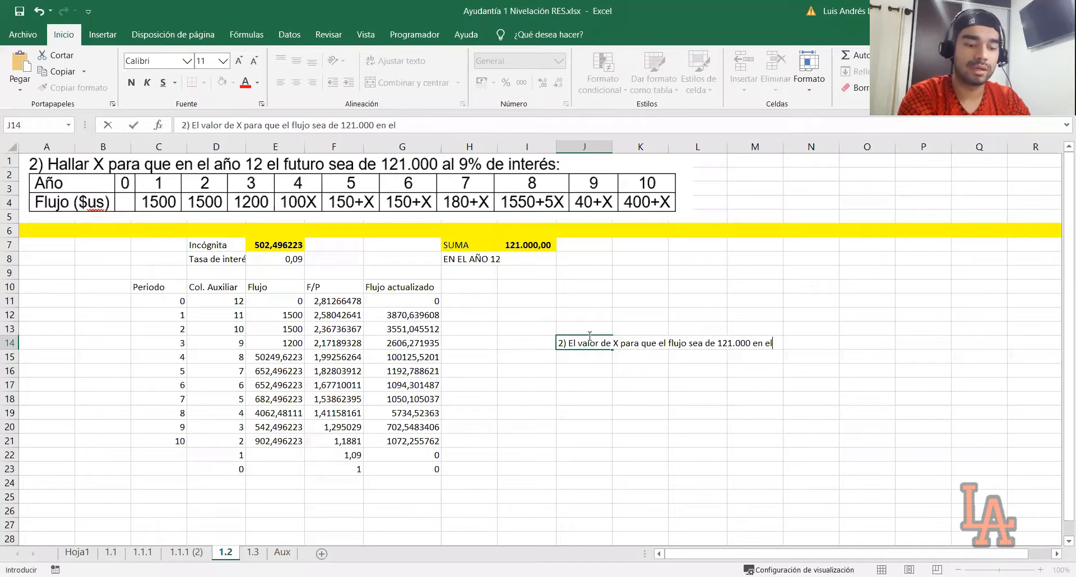
pyautogui.write(' año 12 es ')
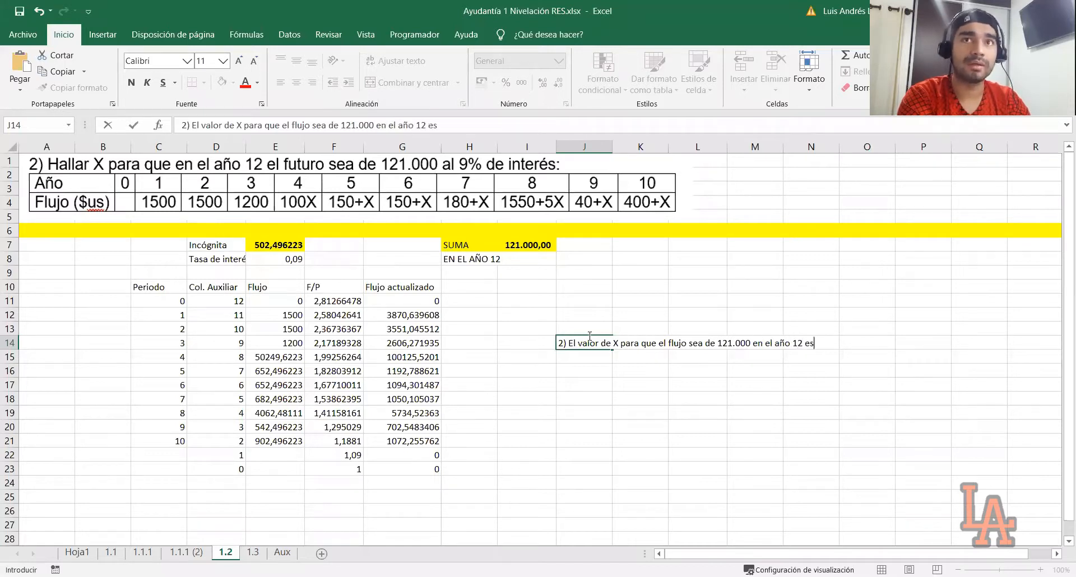
pyautogui.write('igual a ')
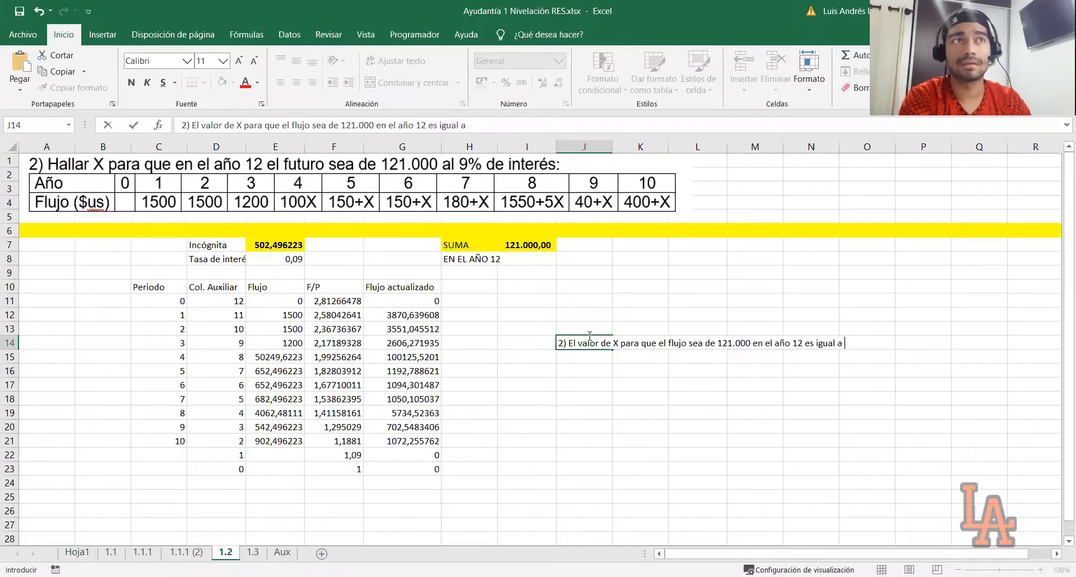
pyautogui.write('502,496')
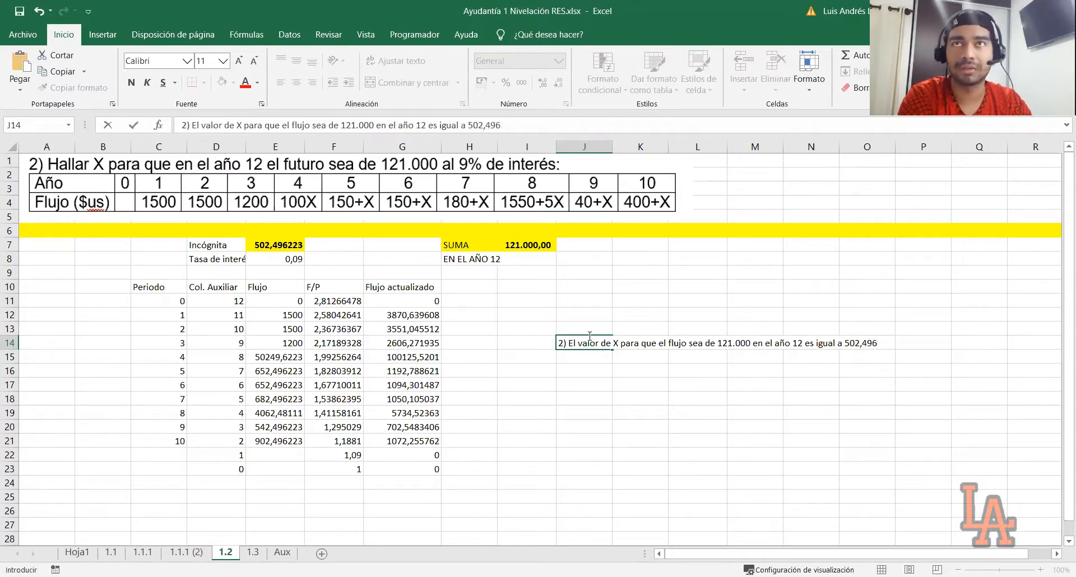
pyautogui.write(' $')
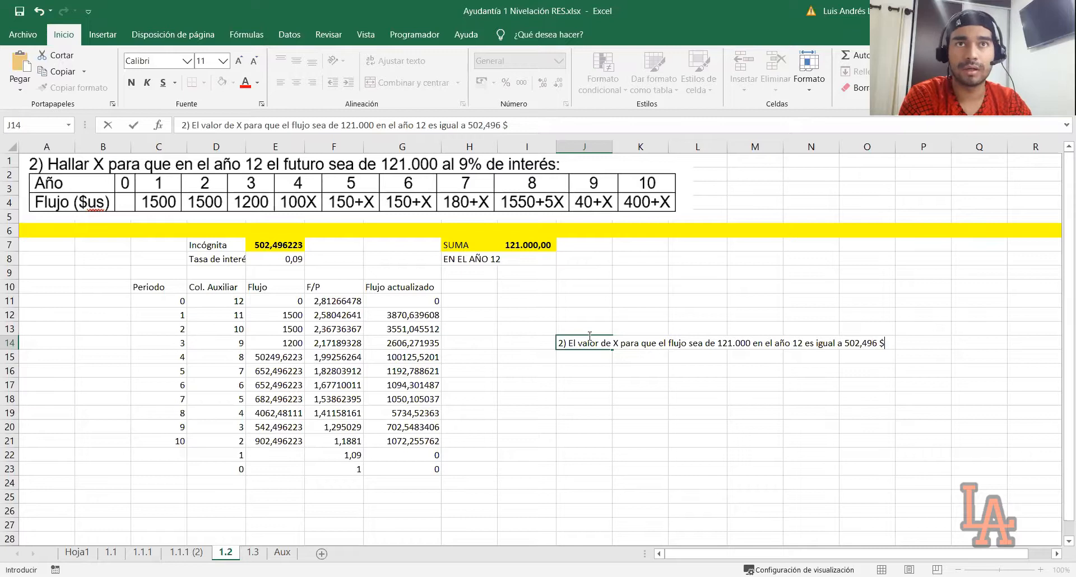
pyautogui.press('Return')
# Step: Make the written answer in J14 bold and move it to H14, beside the updated cash-flow column
pyautogui.click(578, 338)
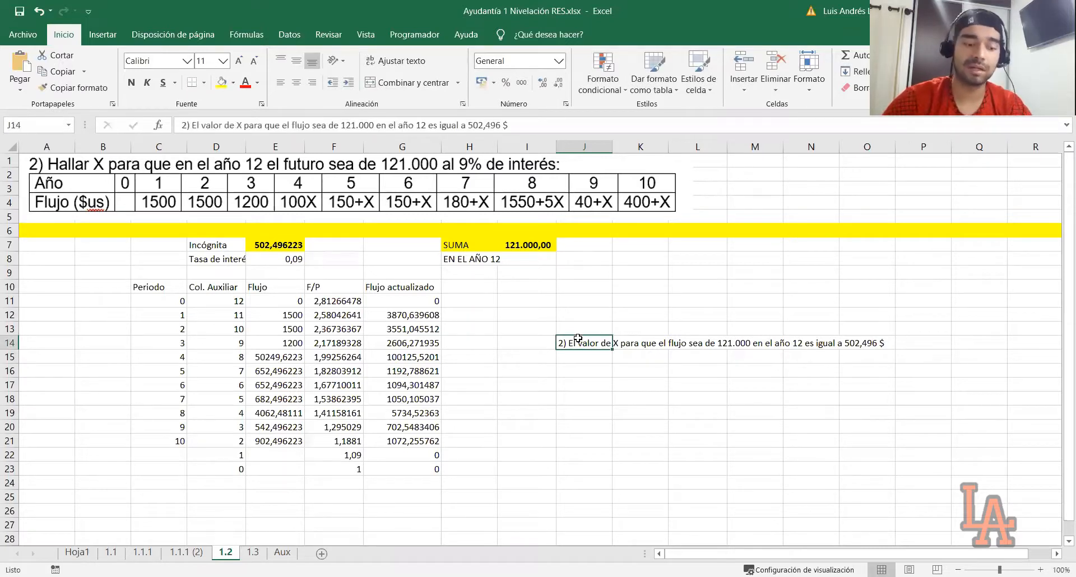
pyautogui.hotkey('ctrl', 'n')
pyautogui.click(583, 367)
pyautogui.click(588, 343)
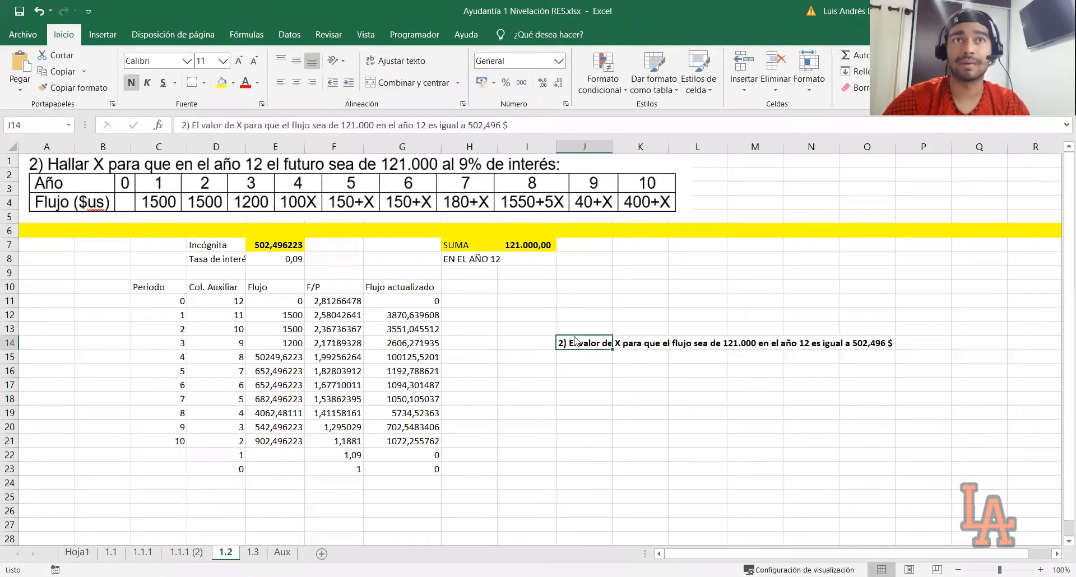
pyautogui.moveTo(569, 341); pyautogui.dragTo(500, 345)
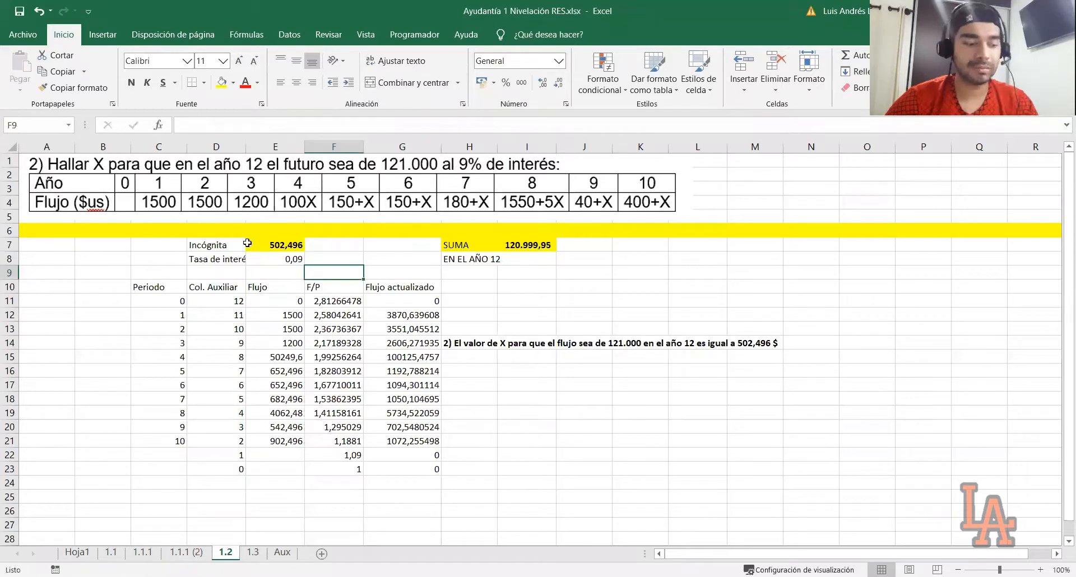
# Step: Undo the change of the unknown in E7 to 502,496
pyautogui.hotkey('ctrl', 'z')
pyautogui.click(706, 410)
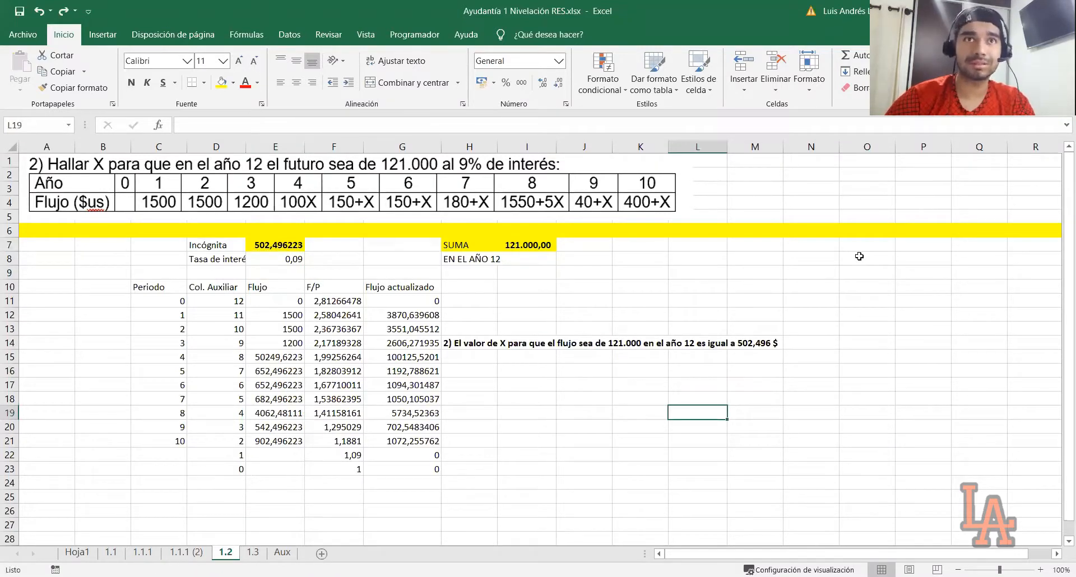
# Step: On sheet 1.3, enter "PRIMER PASO: CONOCER EL VALOR PRESENTE EN EL AÑO 0 DEL FLUJO DE LAS 3 ANUALIDADES" in B9
pyautogui.click(247, 556)
pyautogui.click(309, 341)
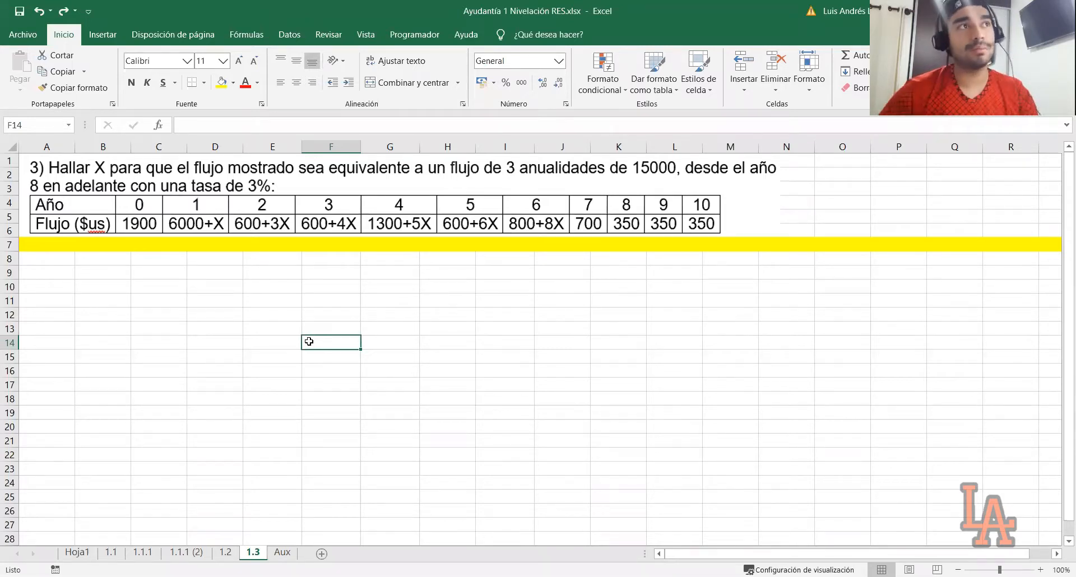
pyautogui.click(99, 272)
pyautogui.write('PR')
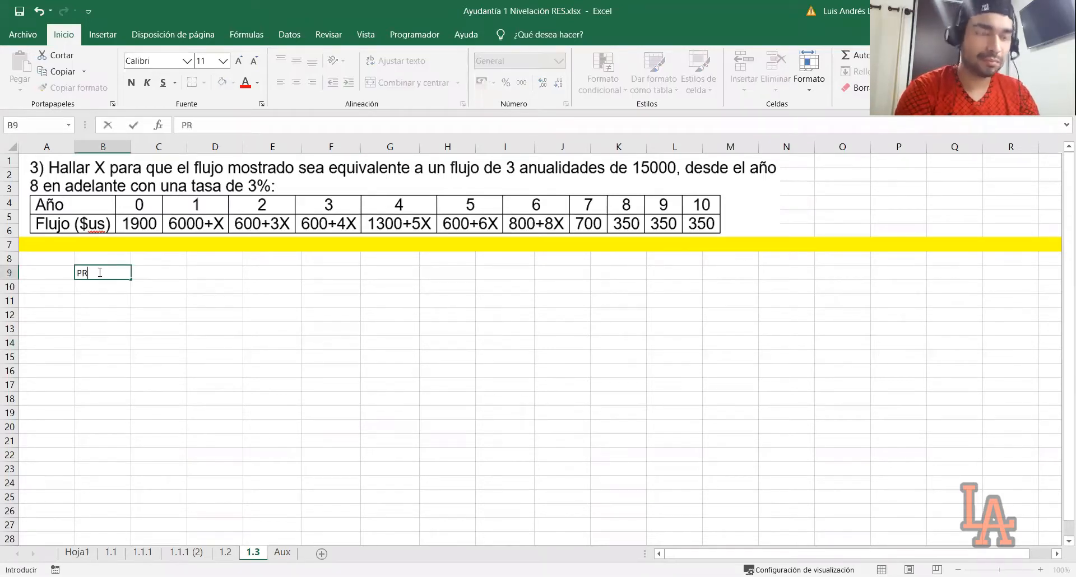
pyautogui.write('IMER PASO')
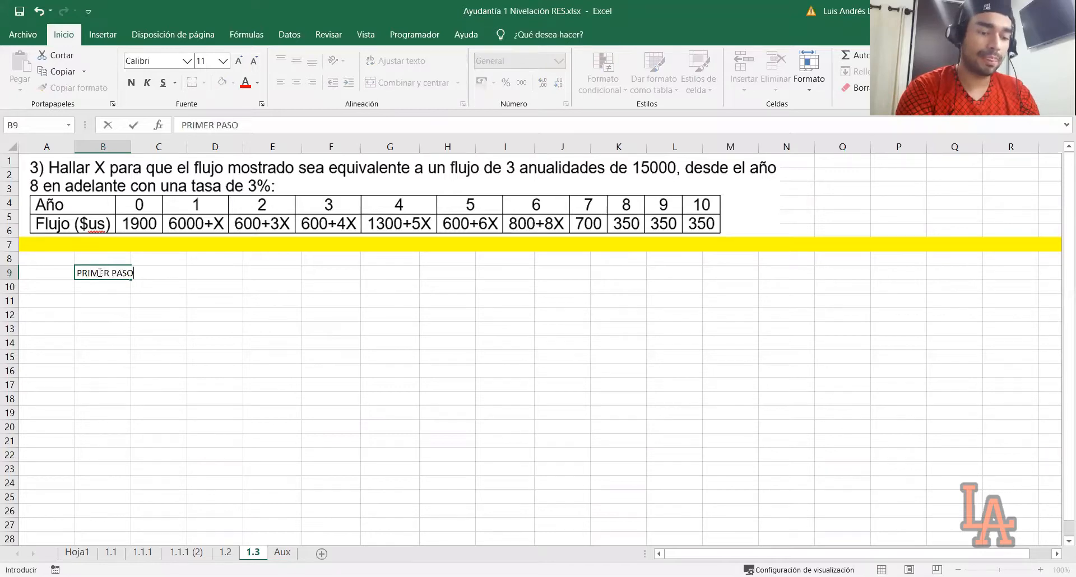
pyautogui.write(': LLEVA')
pyautogui.press('BackSpace')
pyautogui.press('BackSpace')
pyautogui.press('BackSpace')
pyautogui.press('BackSpace')
pyautogui.write('CONO')
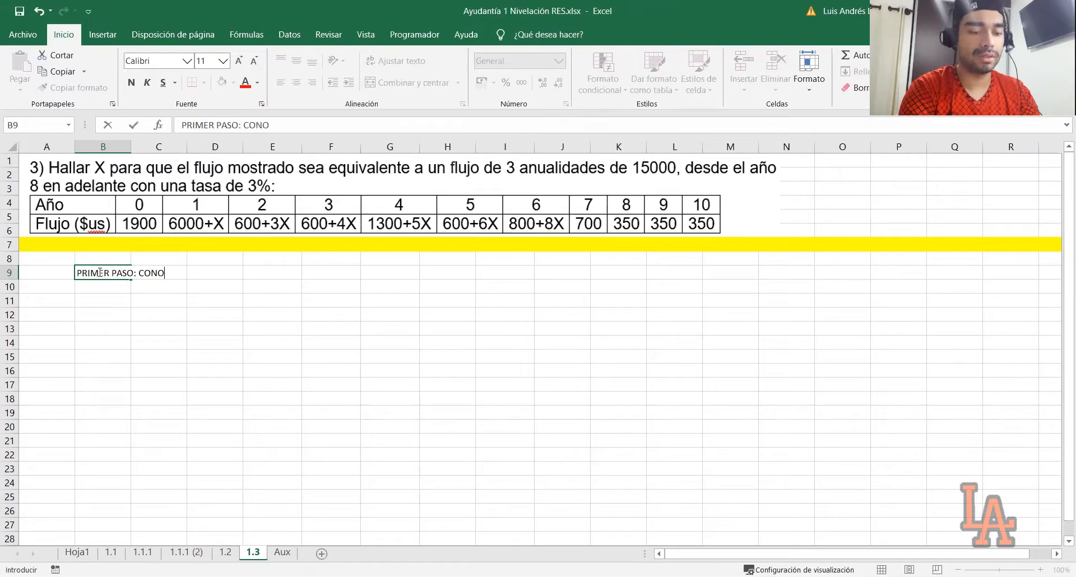
pyautogui.write('CER EL VALOR ')
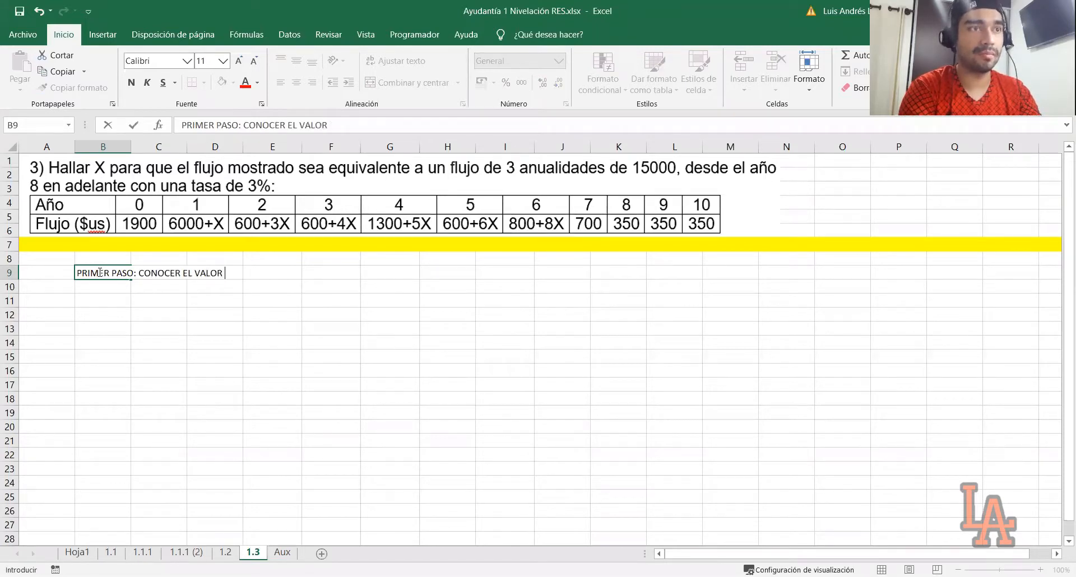
pyautogui.write('PRESENTE EN EL AÑO 0 DEL FLUJO DE LA')
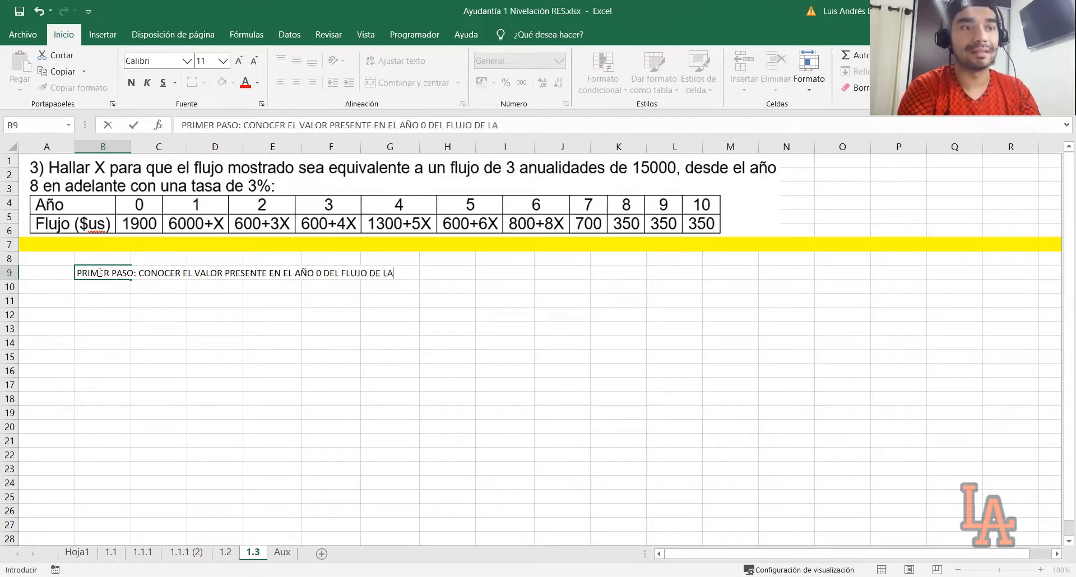
pyautogui.write('S 3 ANUALIDADES')
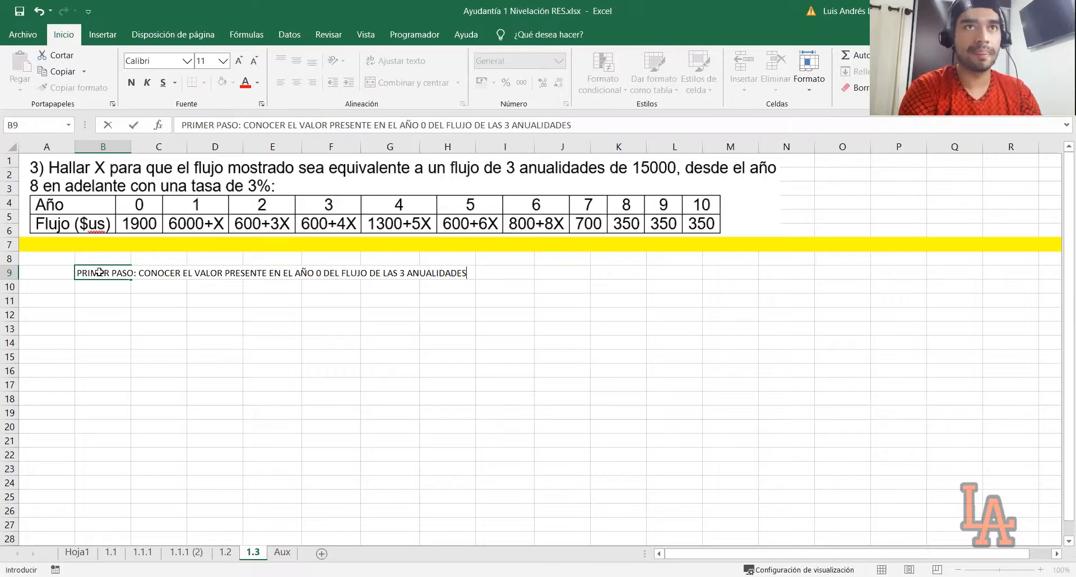
pyautogui.press('Return')
pyautogui.click(387, 317)
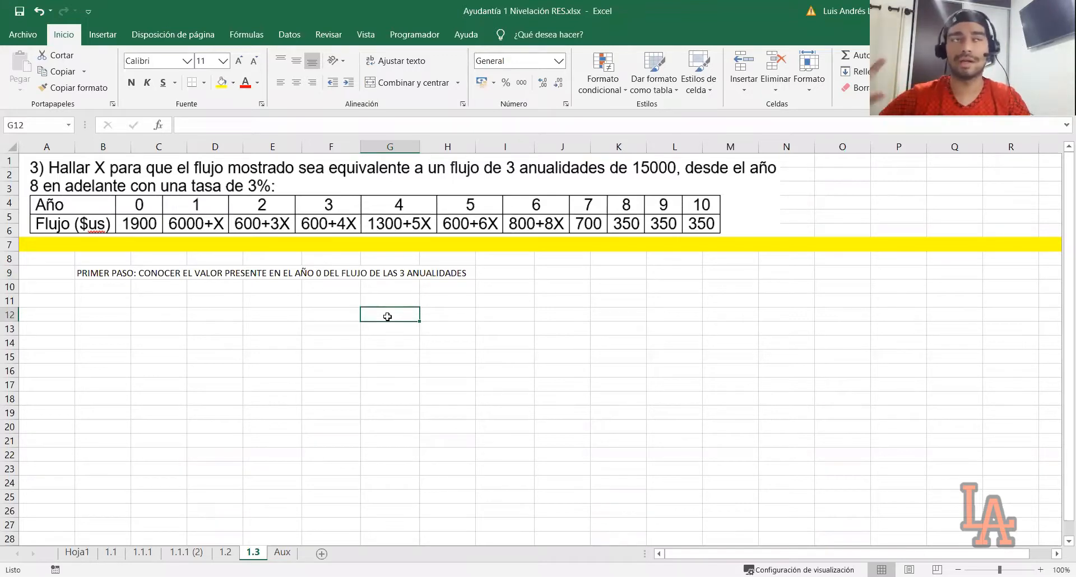
# Step: Create a Periodo column headed in C11, listing periods 0 to 10 in C12:C22
pyautogui.click(246, 306)
pyautogui.click(189, 307)
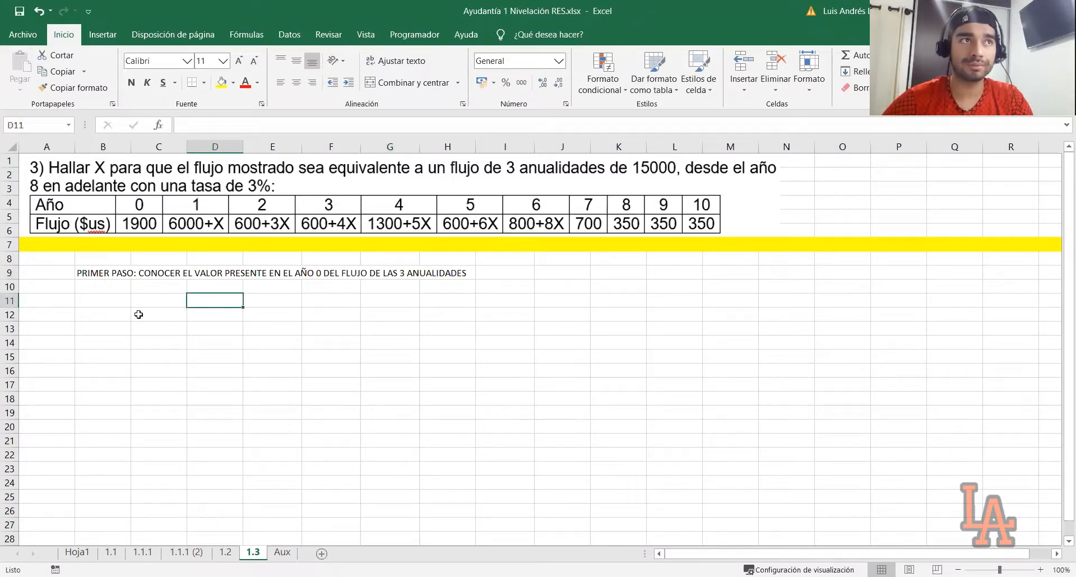
pyautogui.click(139, 314)
pyautogui.click(171, 296)
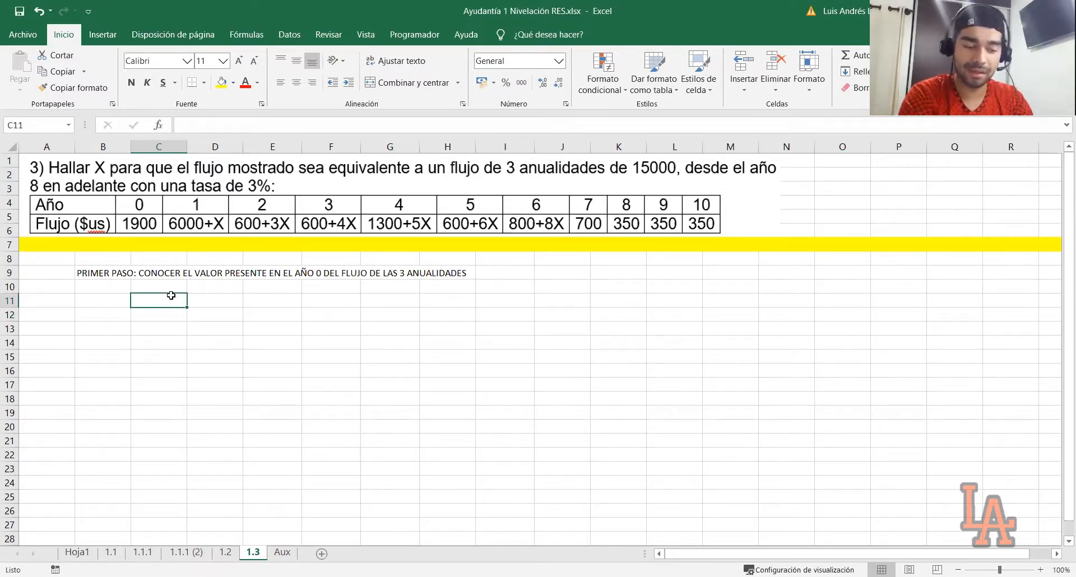
pyautogui.write('Periodo')
pyautogui.press('Return')
pyautogui.write('0')
pyautogui.press('Return')
pyautogui.write('1')
pyautogui.press('Return')
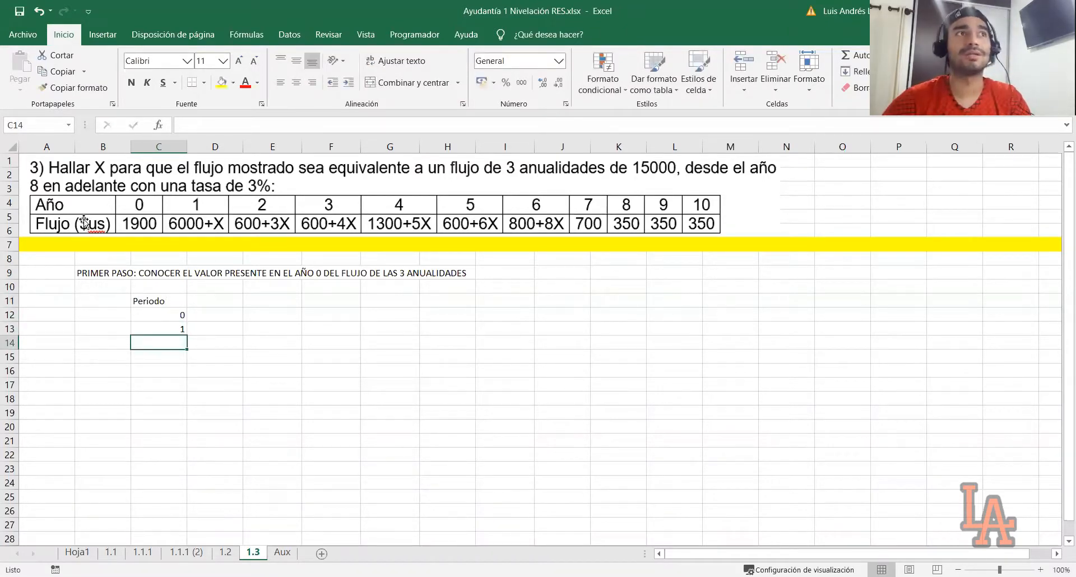
pyautogui.moveTo(161, 314); pyautogui.dragTo(182, 345)
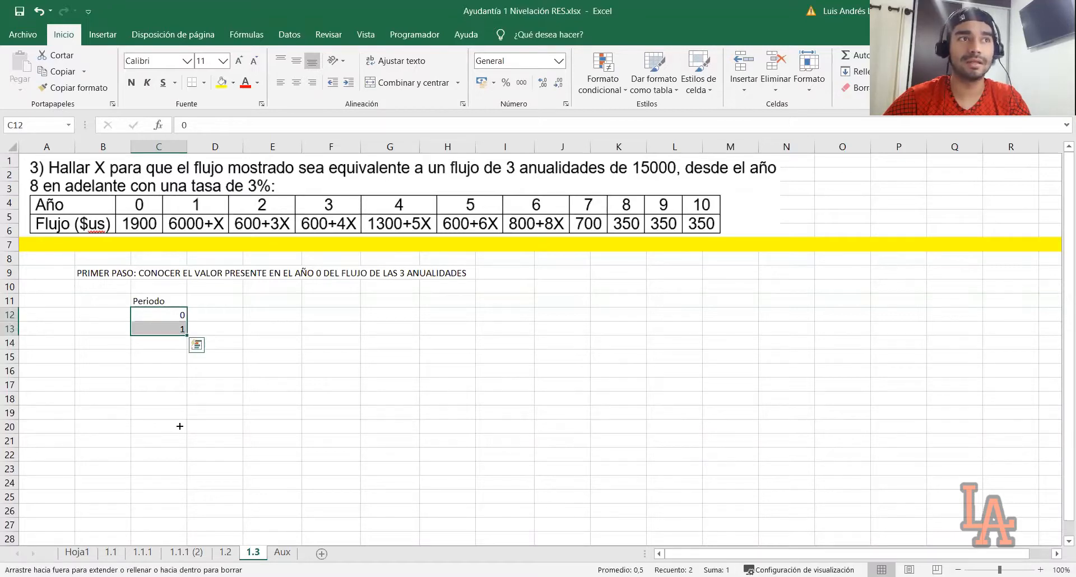
pyautogui.moveTo(179, 427); pyautogui.dragTo(182, 455)
# Step: Add a Flujo column headed in D11 and enter 15000 for periods 8, 9 and 10 in D20:D22
pyautogui.click(208, 298)
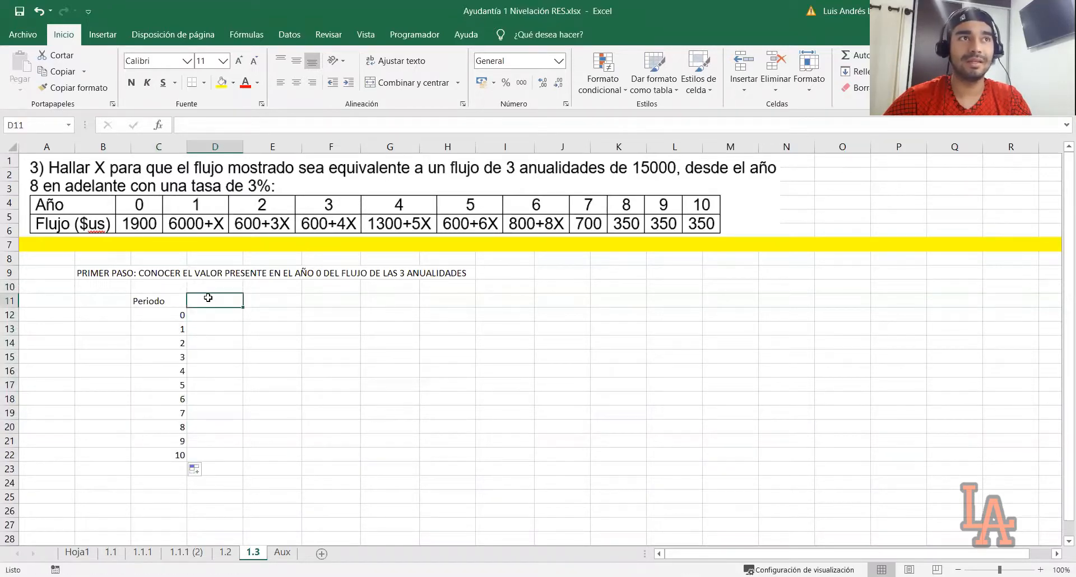
pyautogui.write('Flujo')
pyautogui.press('Return')
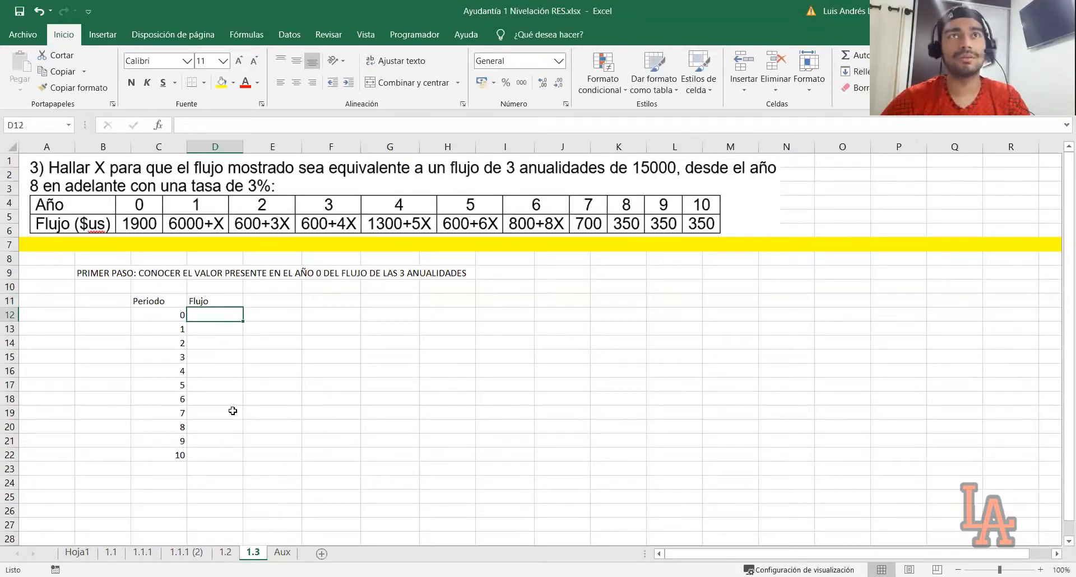
pyautogui.click(211, 428)
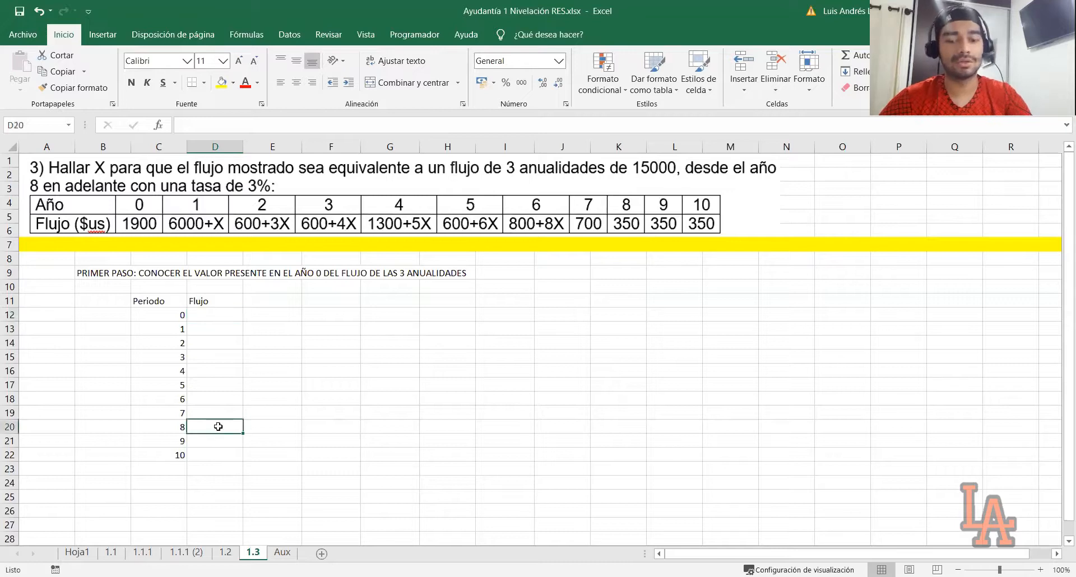
pyautogui.write('15000')
pyautogui.press('Return')
pyautogui.click(227, 426)
pyautogui.moveTo(243, 431); pyautogui.dragTo(242, 457)
pyautogui.click(264, 429)
# Step: Add the heading P/F in E11 and shift the whole table down three rows so its headings sit in row 14
pyautogui.click(277, 303)
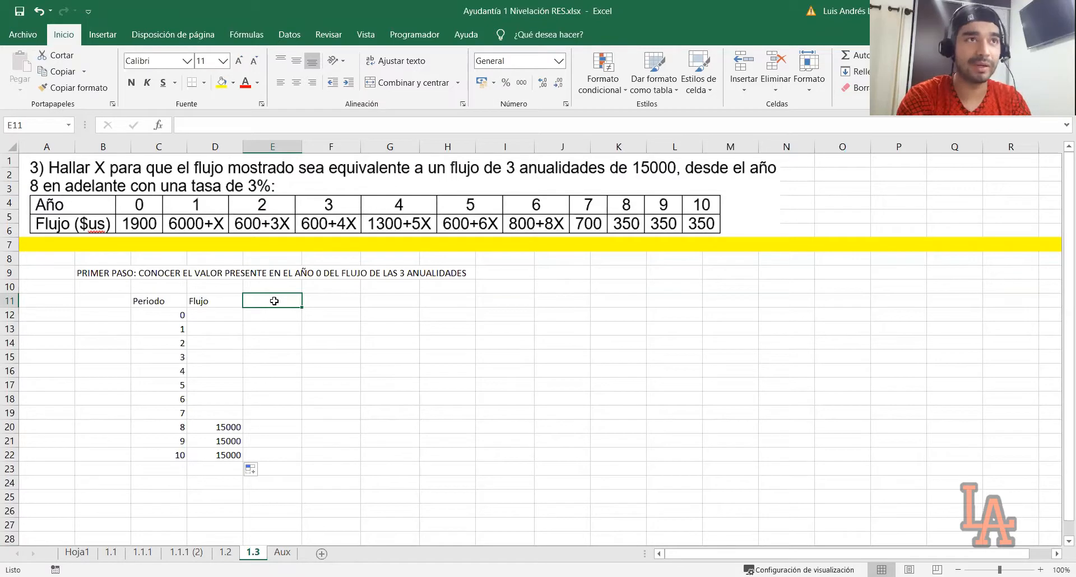
pyautogui.write('P/F')
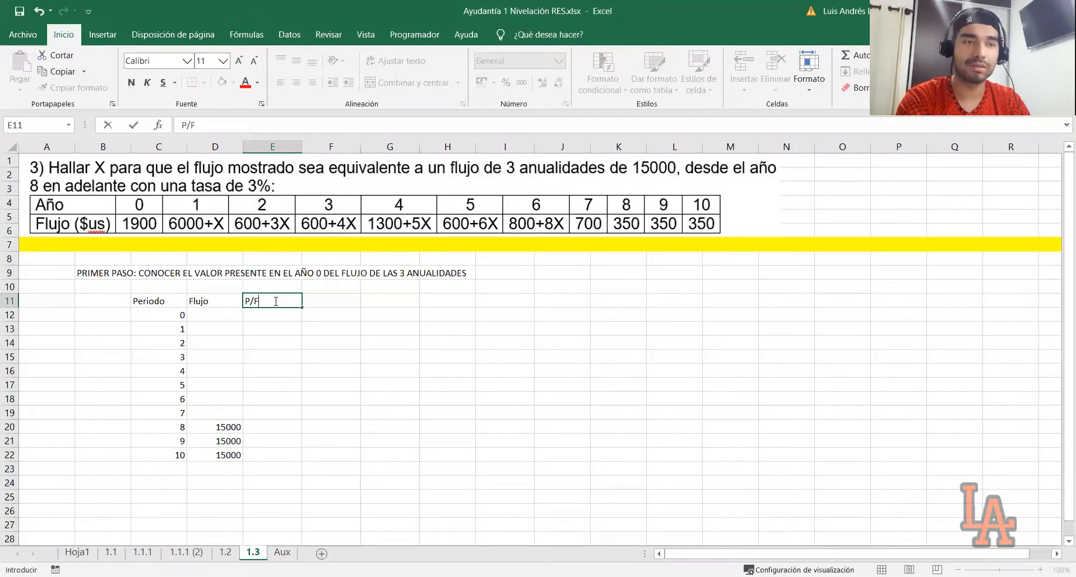
pyautogui.press('Return')
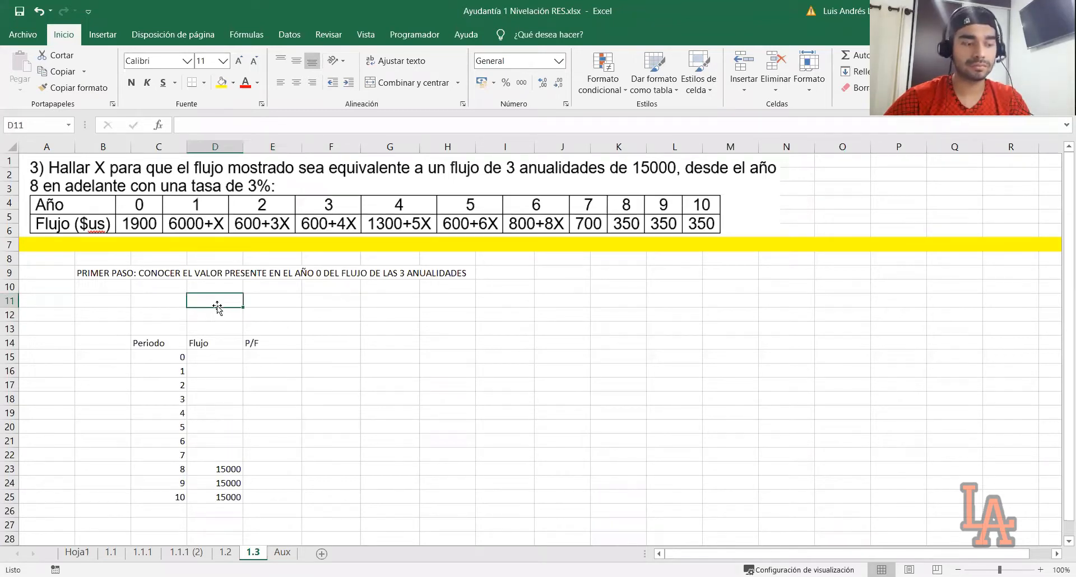
# Step: Enter the label Interés in D11 and the rate 0,03 in E11
pyautogui.write('Interés')
pyautogui.press('Tab')
pyautogui.write('0,03')
pyautogui.press('Return')
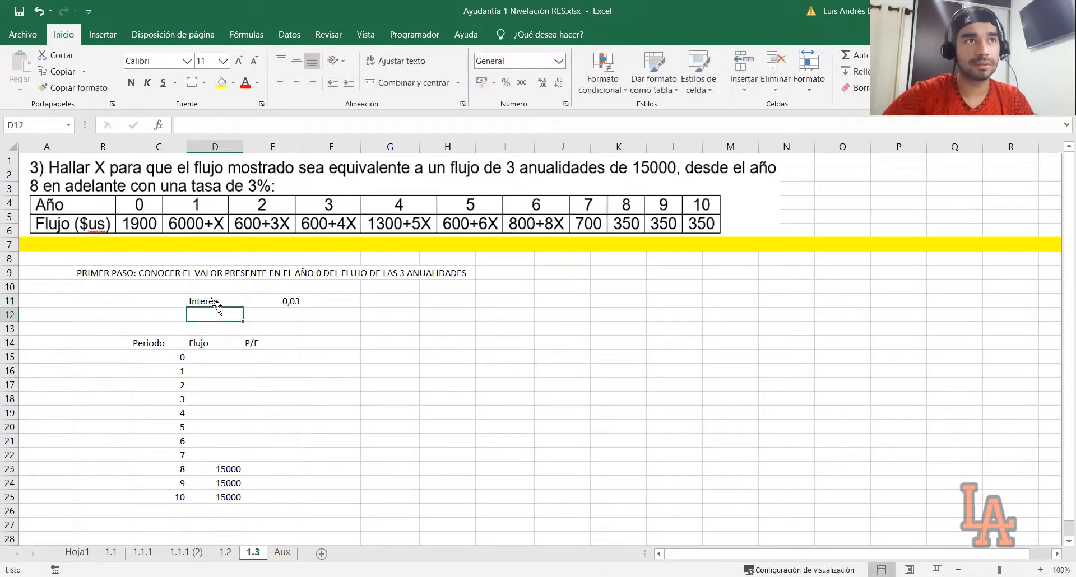
# Step: Calculate the P/F factor in E15 with =(1/(1+$E$11)^C15) and fill the formula down to E25
pyautogui.click(256, 355)
pyautogui.write('=')
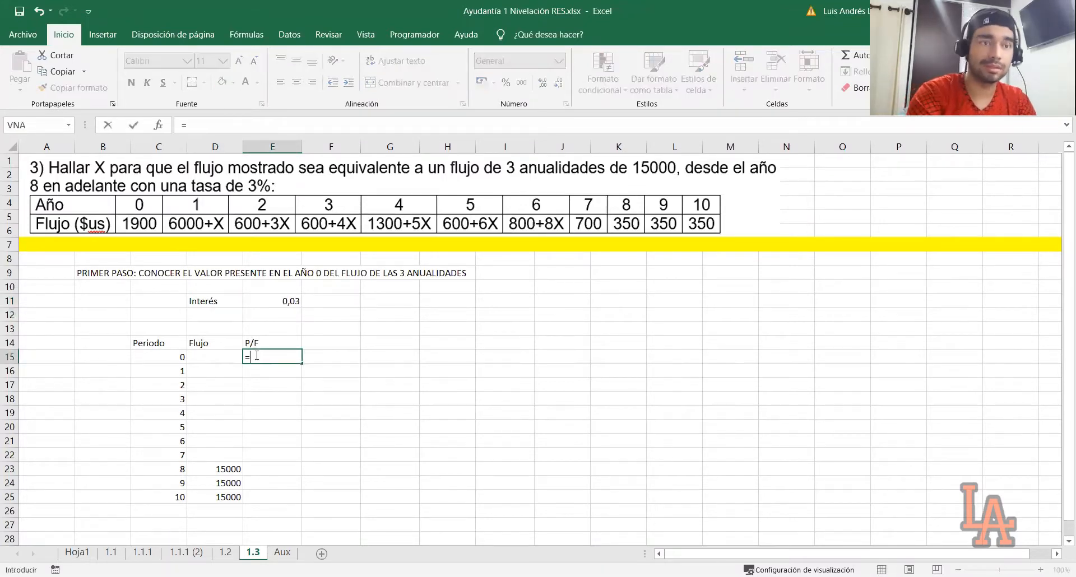
pyautogui.write('(1/(')
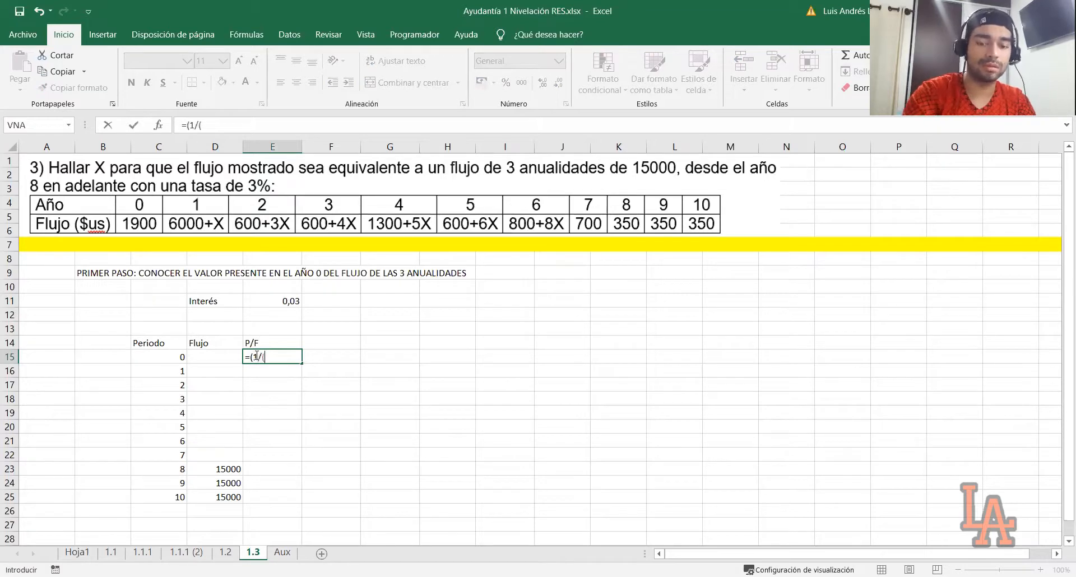
pyautogui.write('1+')
pyautogui.click(283, 300)
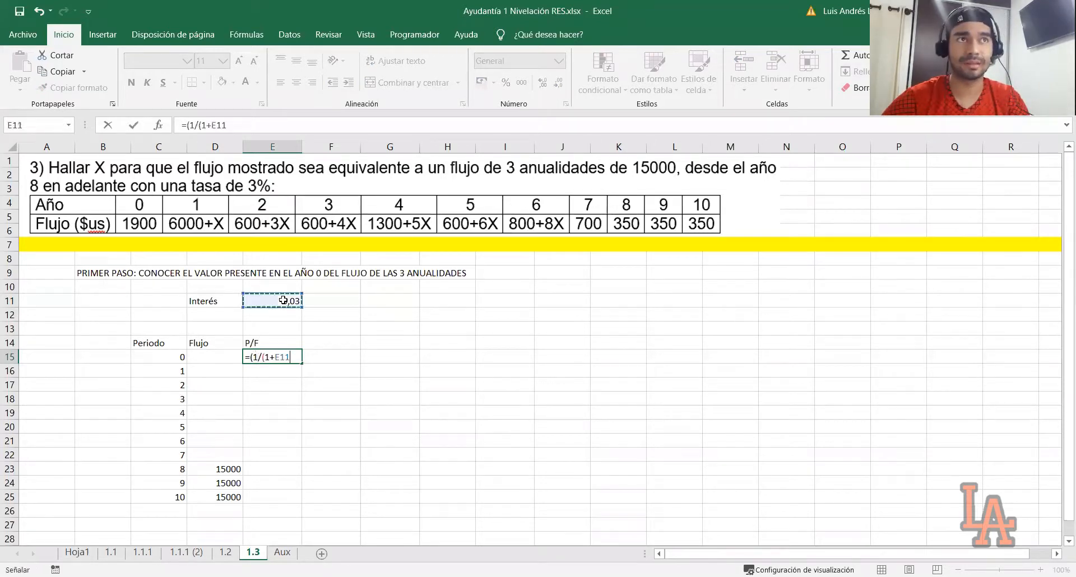
pyautogui.press('F4')
pyautogui.write(')')
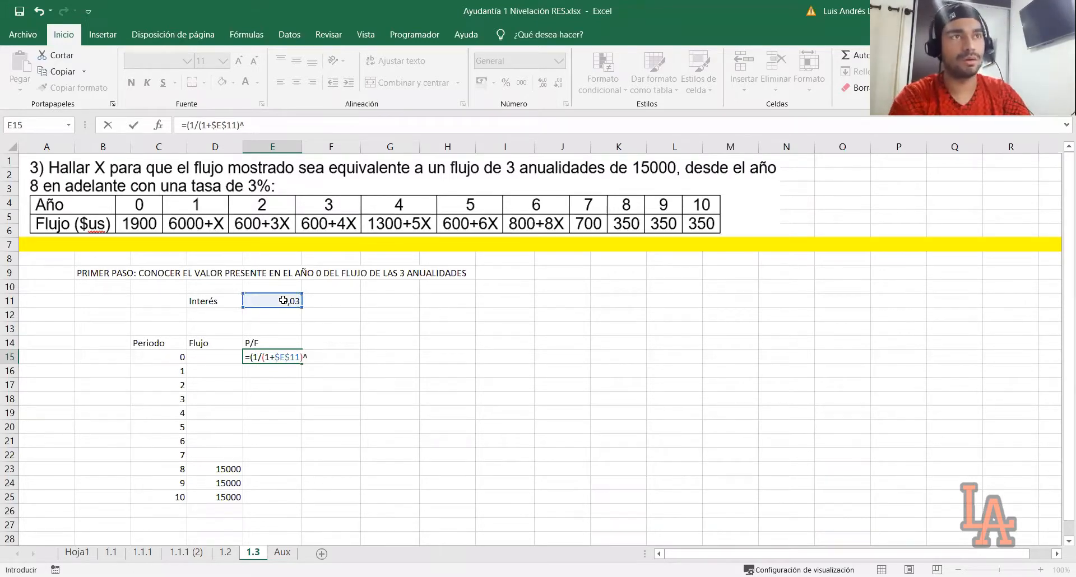
pyautogui.write('^')
pyautogui.click(158, 358)
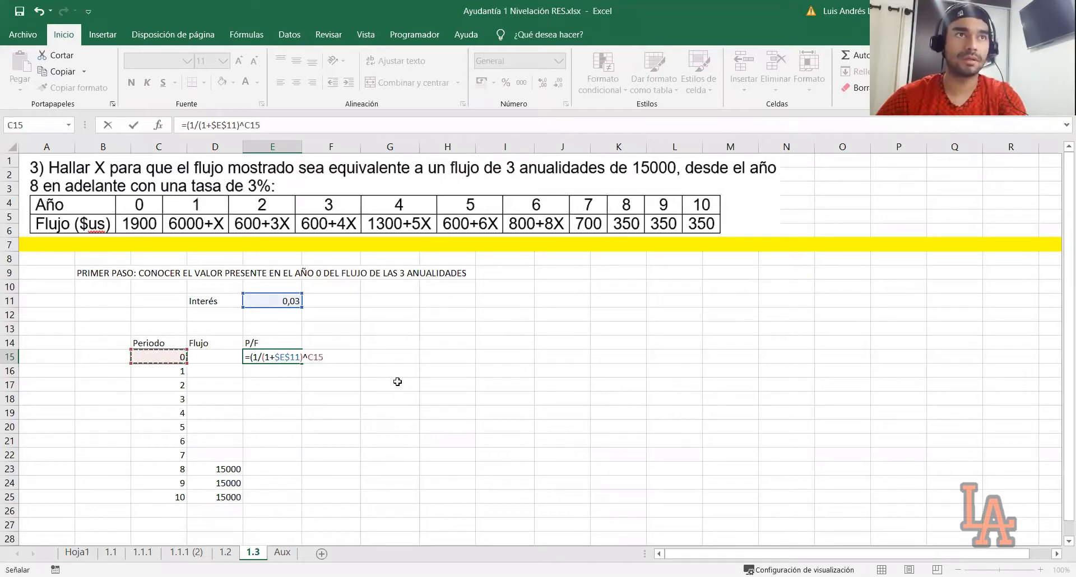
pyautogui.press('Return')
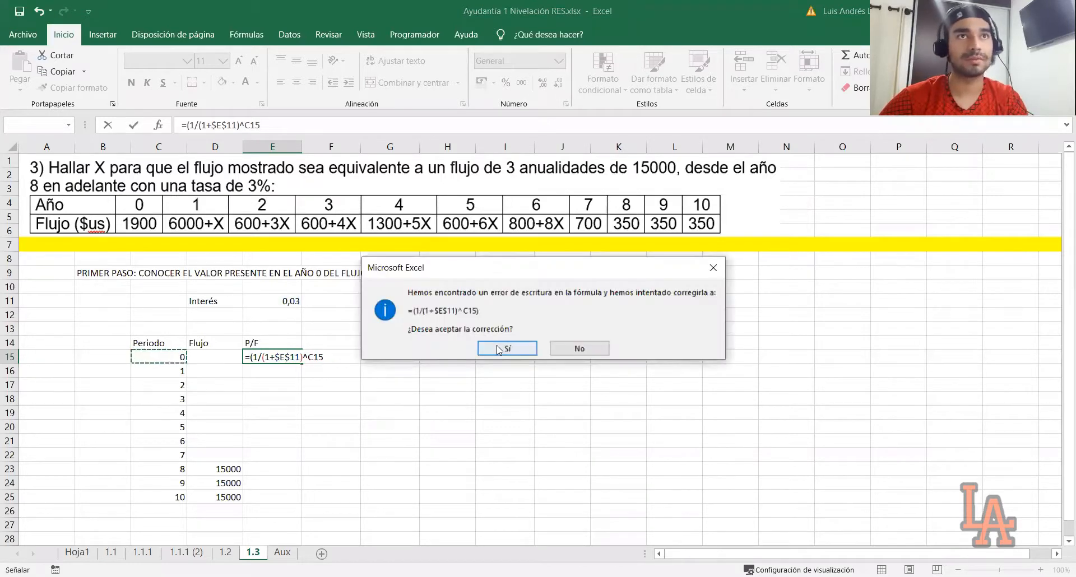
pyautogui.click(497, 349)
pyautogui.moveTo(302, 364); pyautogui.dragTo(301, 503)
# Step: Add a column headed Flujo actualizado in F14, computing =D15*E15 in F15 and filling it down to F25
pyautogui.click(342, 348)
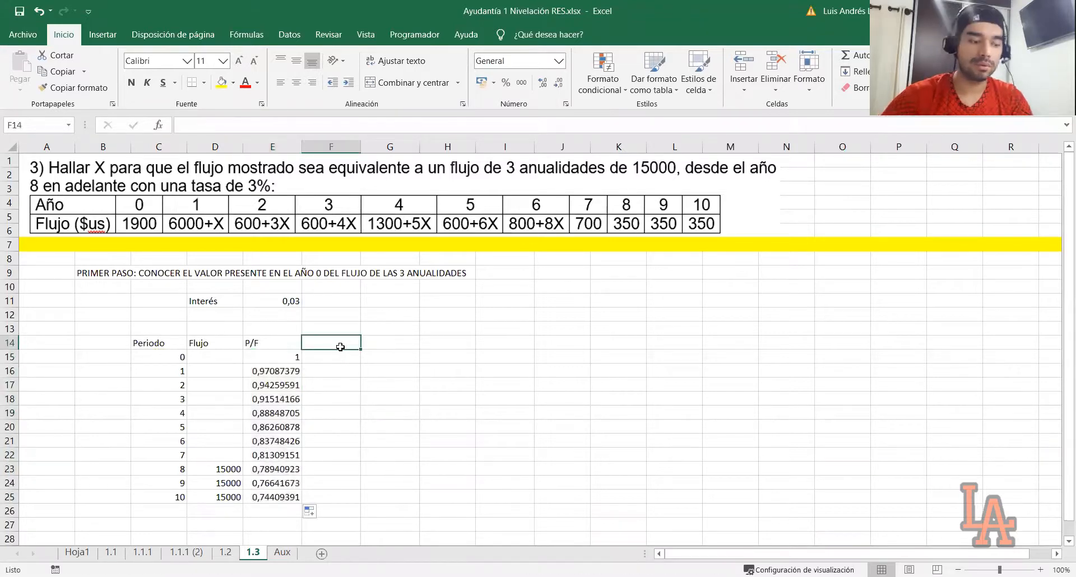
pyautogui.write('Flujo a')
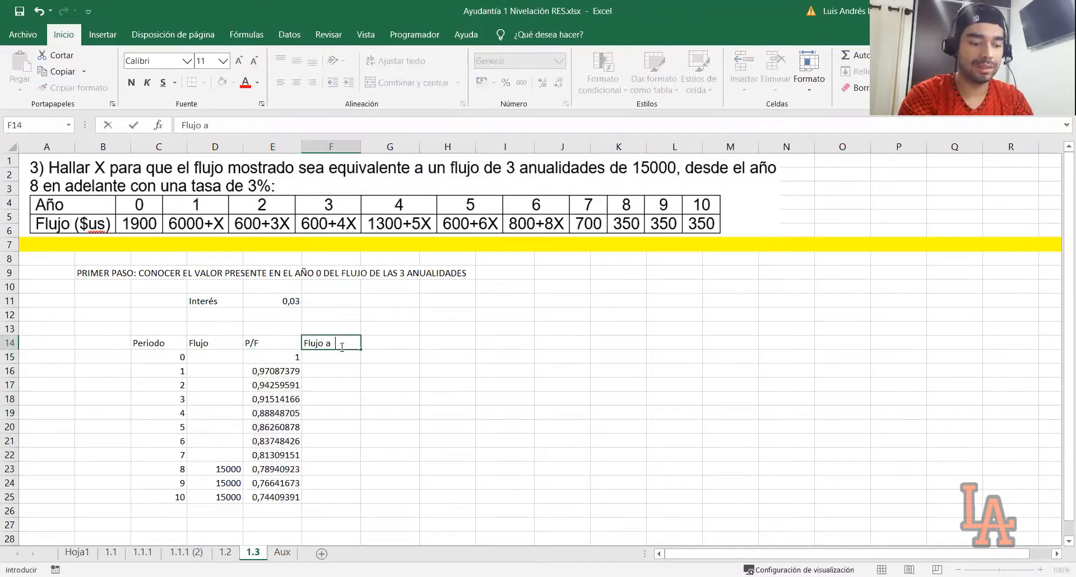
pyautogui.write('ctualizado')
pyautogui.press('Return')
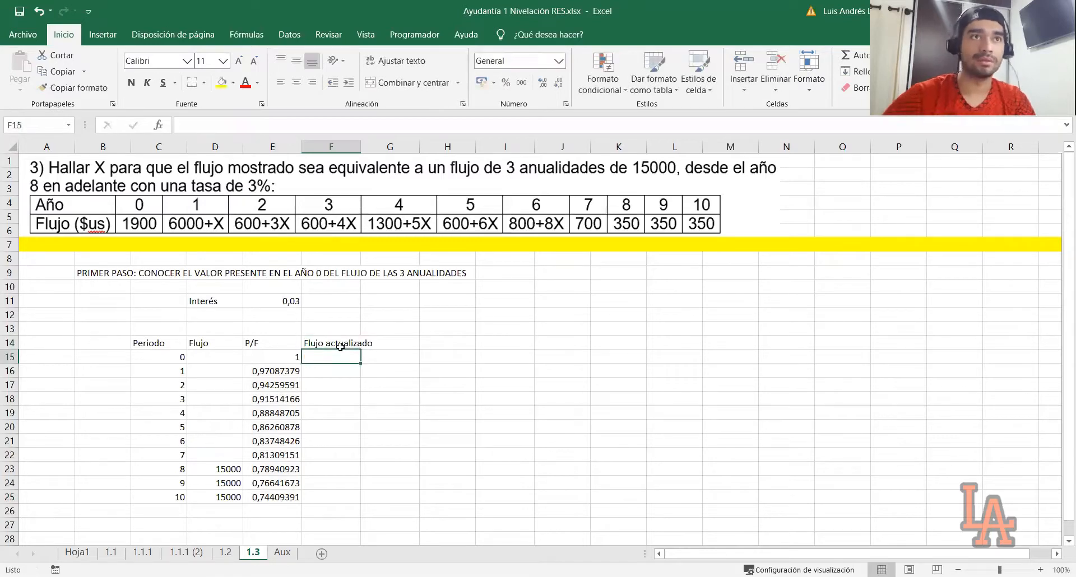
pyautogui.write('=')
pyautogui.click(222, 357)
pyautogui.write('*')
pyautogui.click(273, 359)
pyautogui.hotkey('ctrl', 'Return')
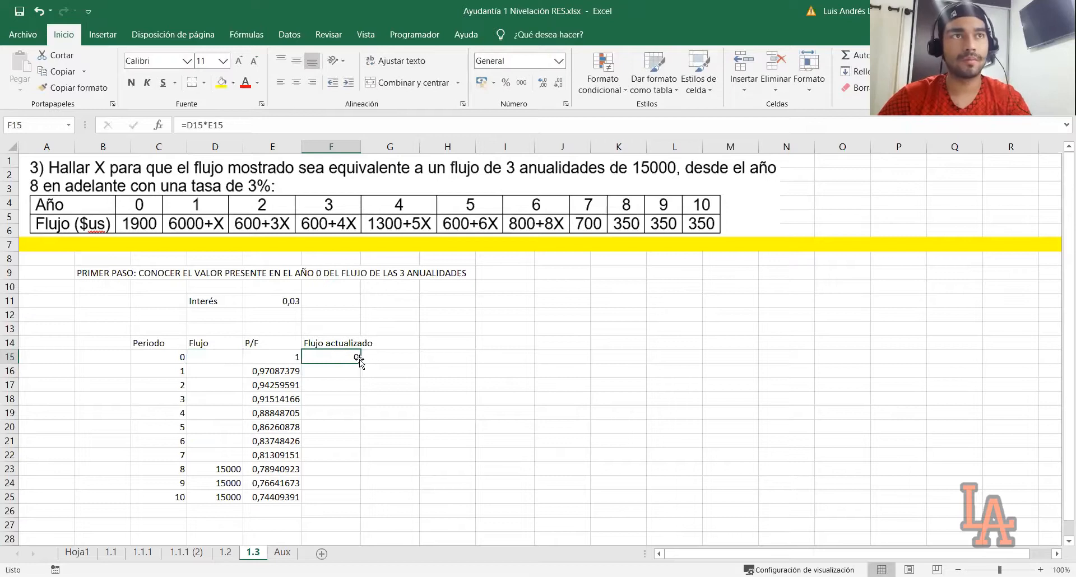
pyautogui.moveTo(361, 365); pyautogui.dragTo(367, 502)
# Step: Label G11 "SUMA EN EL AÑO 0" and total the updated cash flows in G12 with =SUMA(F15:F25)
pyautogui.click(402, 300)
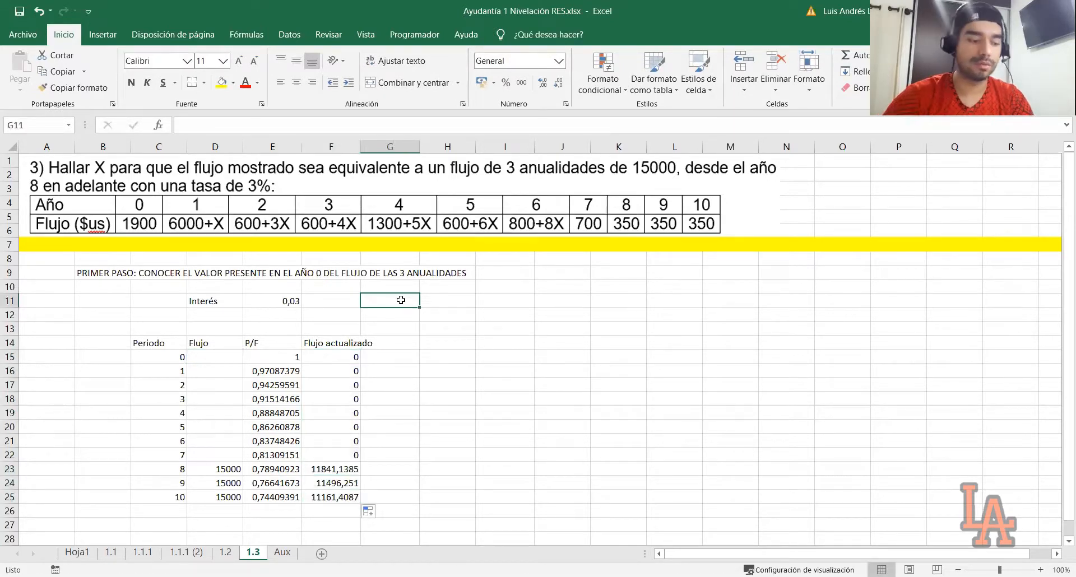
pyautogui.write('SUMA EN EL AÑO 0')
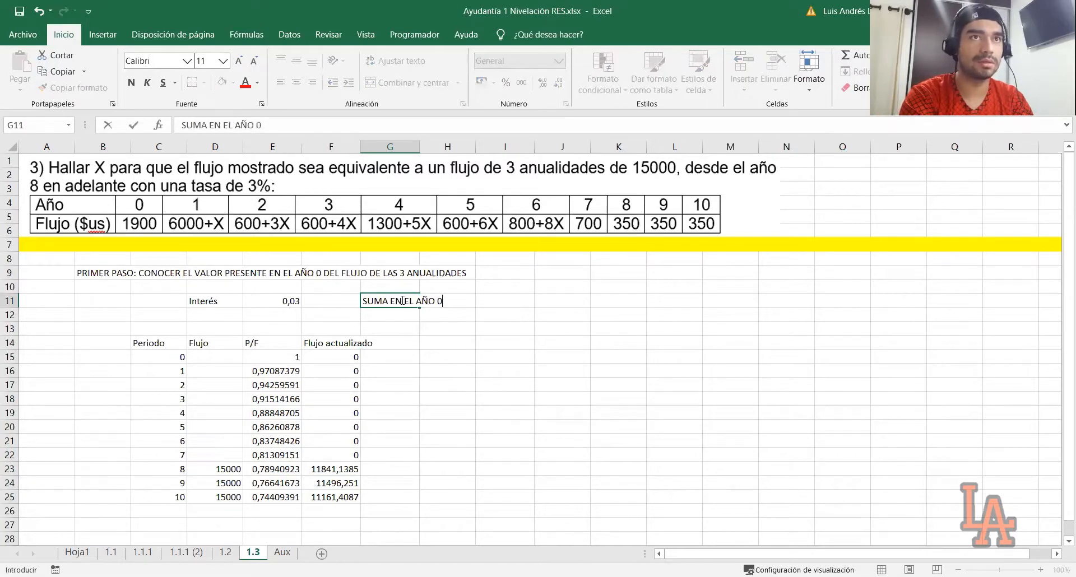
pyautogui.press('Return')
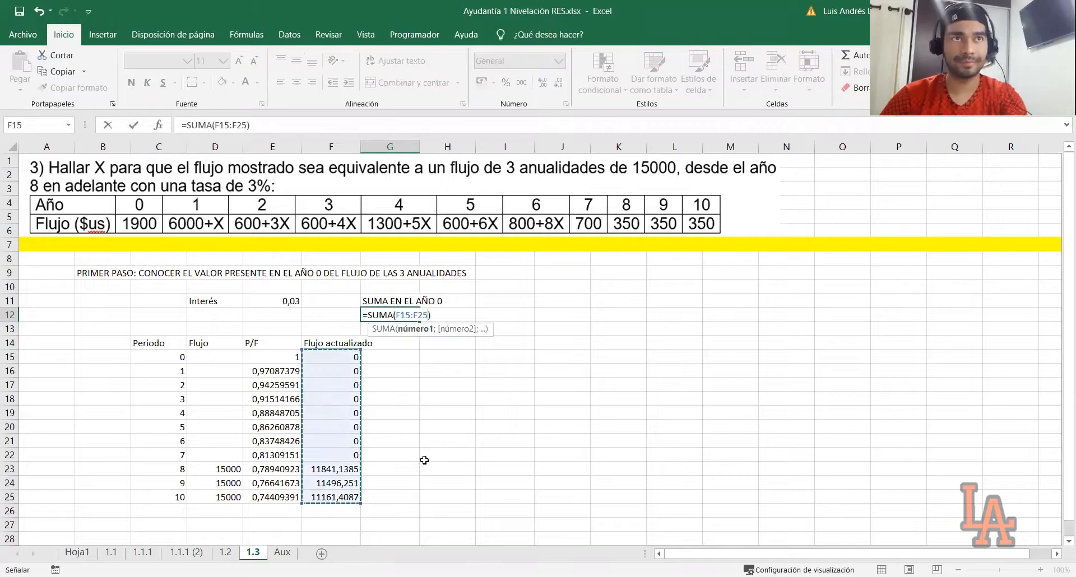
pyautogui.press('Return')
pyautogui.click(438, 428)
# Step: Format the total in G12 with thousands separators, a yellow fill and bold text
pyautogui.click(381, 313)
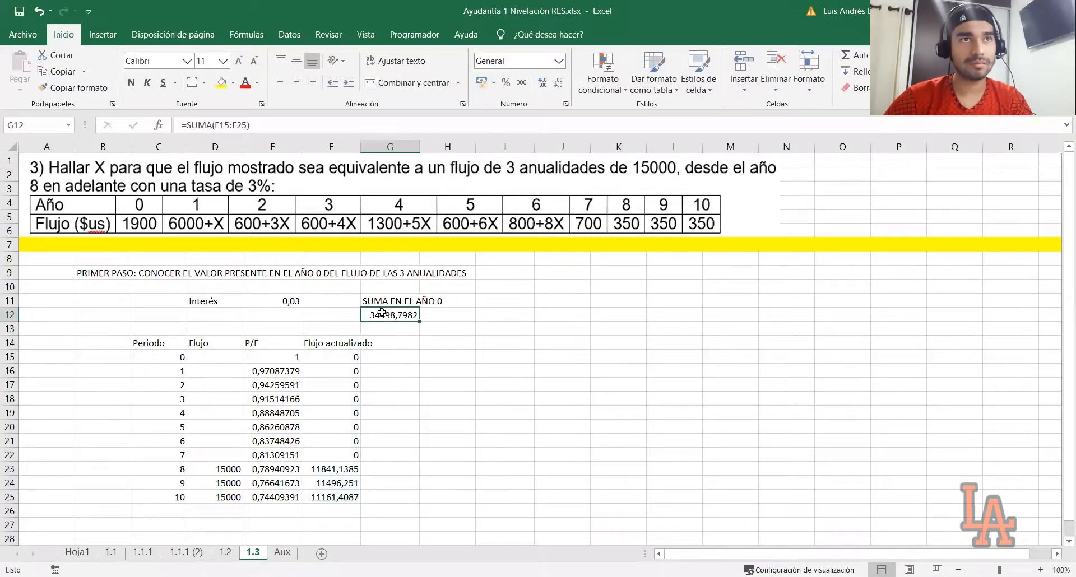
pyautogui.click(521, 82)
pyautogui.click(222, 82)
pyautogui.click(133, 83)
pyautogui.click(433, 359)
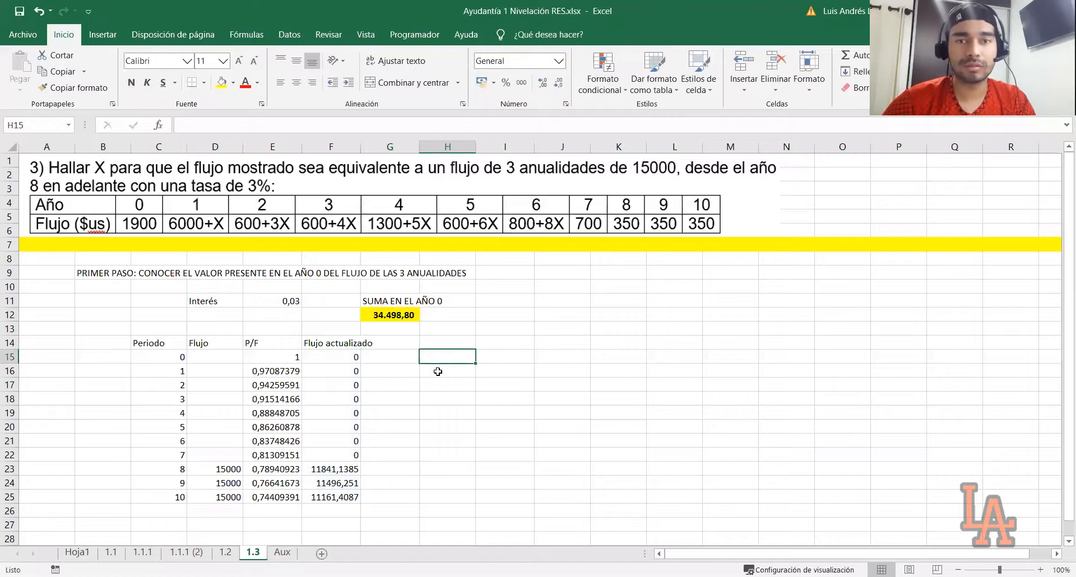
# Step: Examine the periods, cash flows, P/F factors, updated flows and present-value sum of exercise 1 on sheet 1.1
pyautogui.click(119, 553)
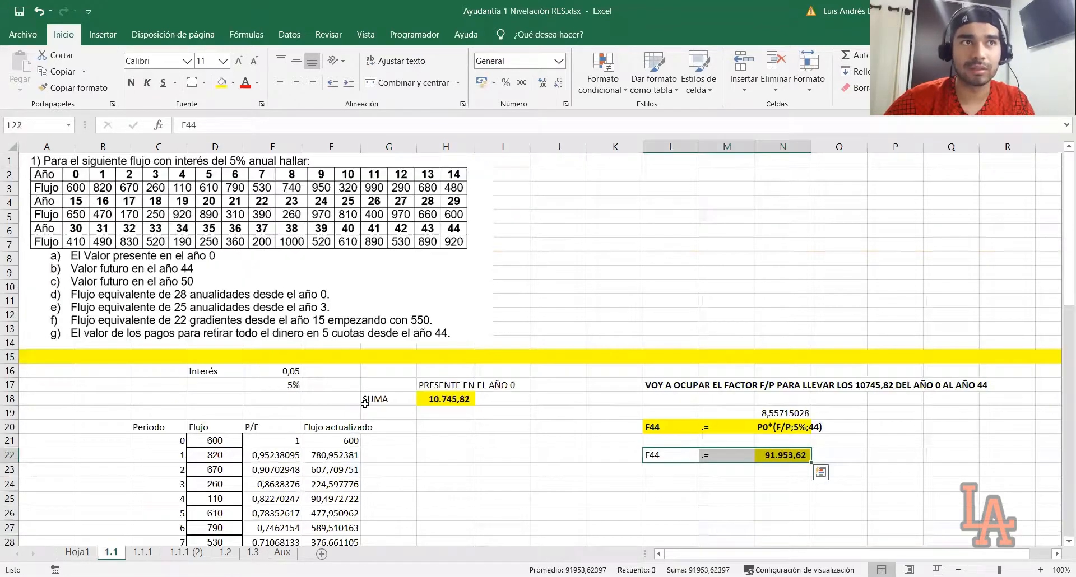
pyautogui.scroll(-4, 365, 403)
pyautogui.click(145, 275)
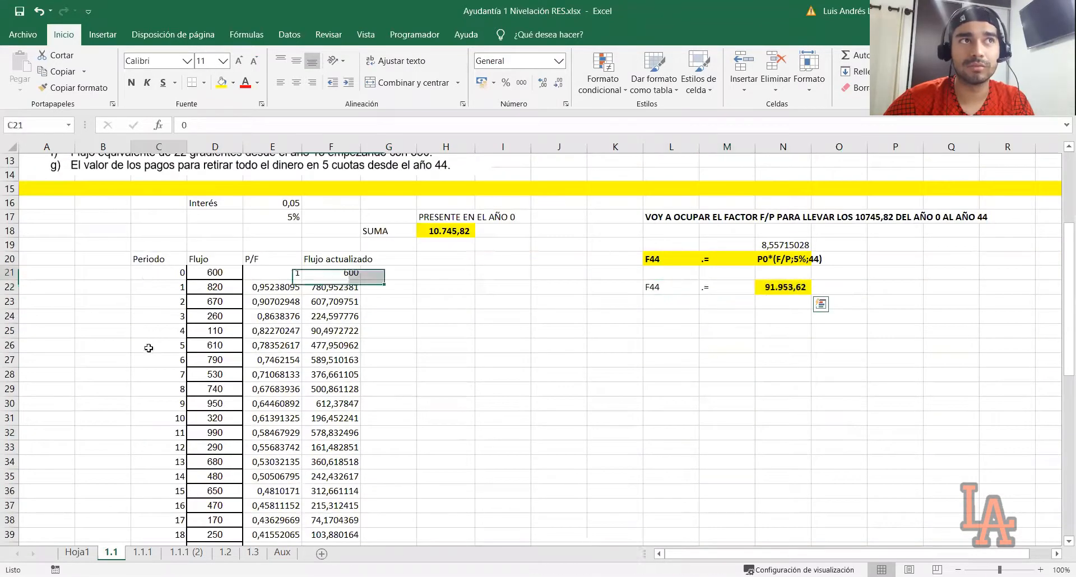
pyautogui.moveTo(148, 348); pyautogui.dragTo(160, 493)
pyautogui.moveTo(225, 272); pyautogui.dragTo(224, 492)
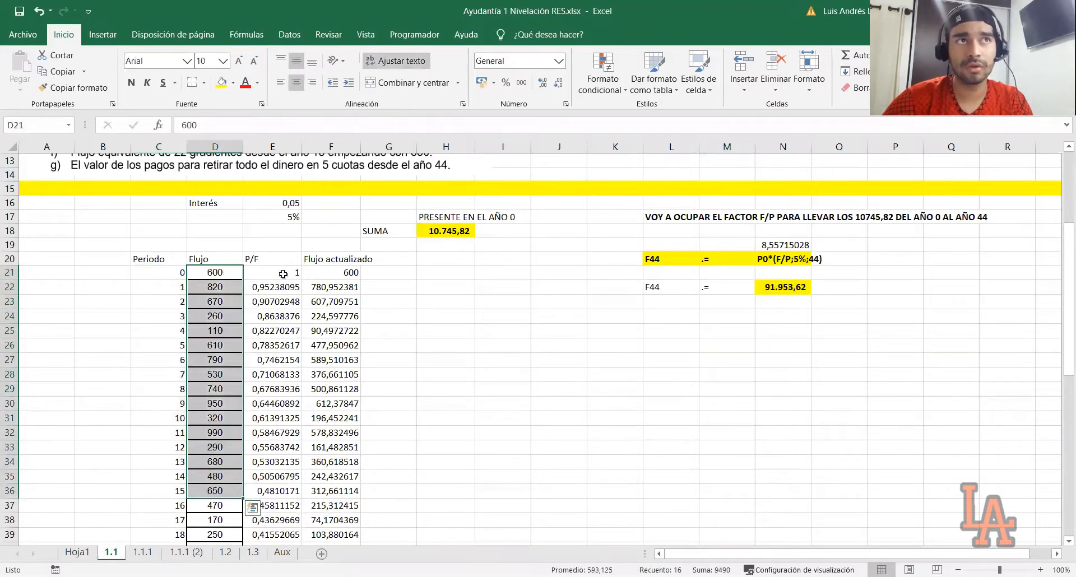
pyautogui.moveTo(283, 275); pyautogui.dragTo(284, 447)
pyautogui.moveTo(338, 275); pyautogui.dragTo(371, 463)
pyautogui.click(455, 233)
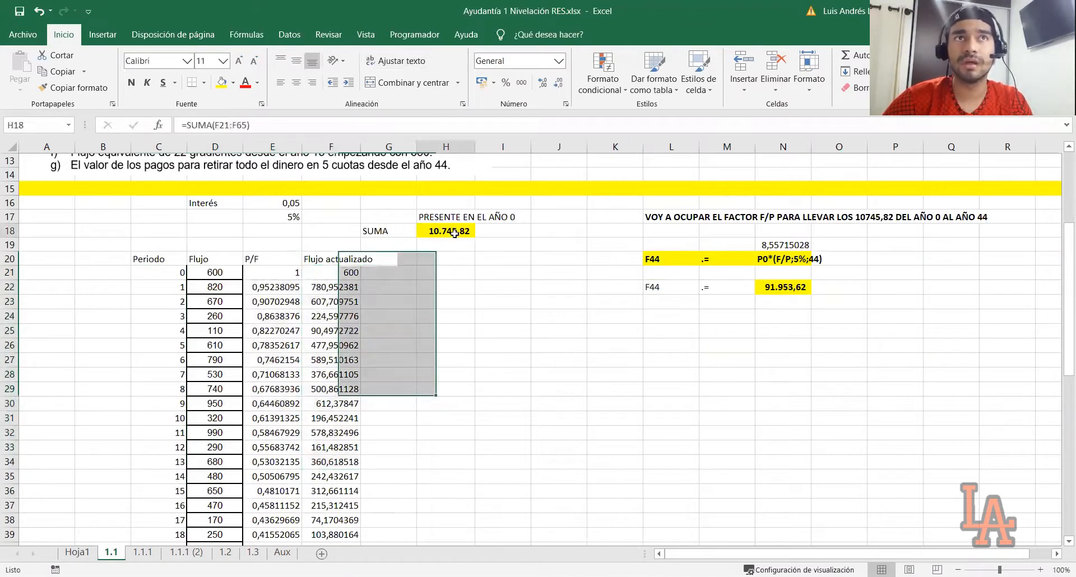
pyautogui.click(253, 304)
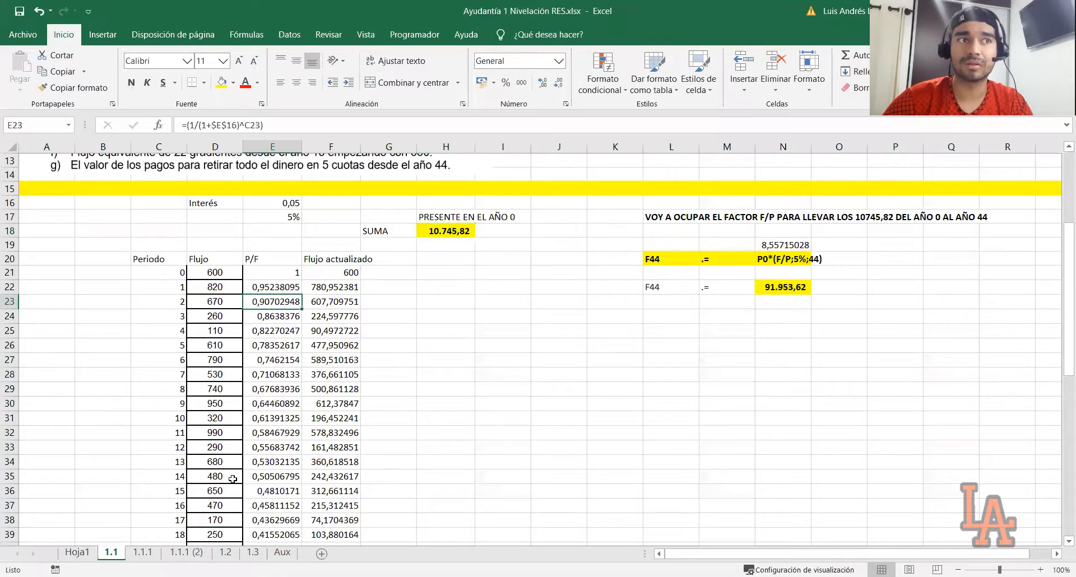
# Step: Return to sheet 1.3 and examine the Flujo column and its annuities in periods 8 to 10
pyautogui.click(253, 552)
pyautogui.moveTo(227, 356); pyautogui.dragTo(230, 493)
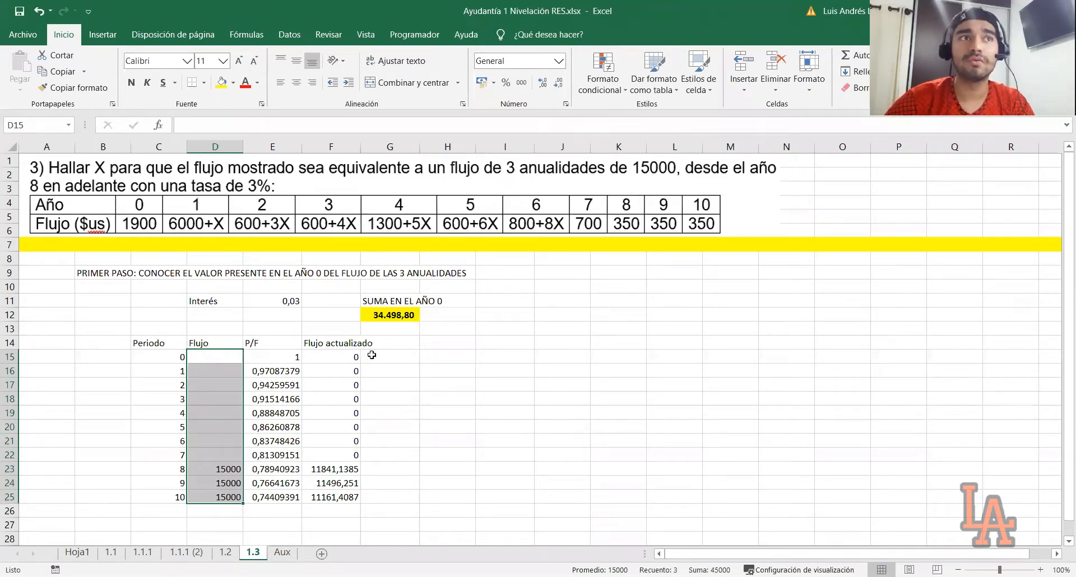
pyautogui.click(216, 467)
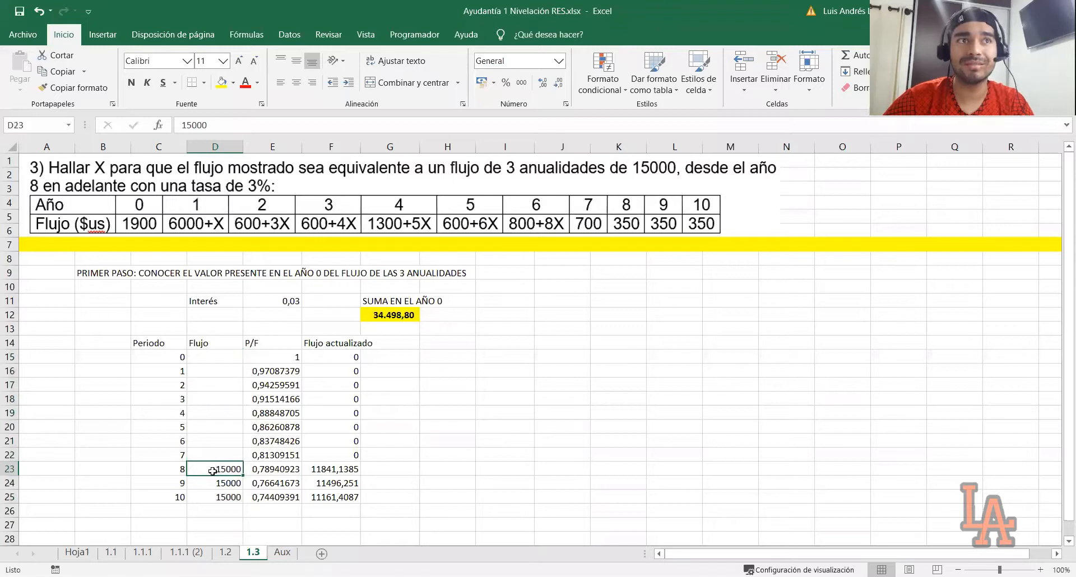
pyautogui.click(180, 472)
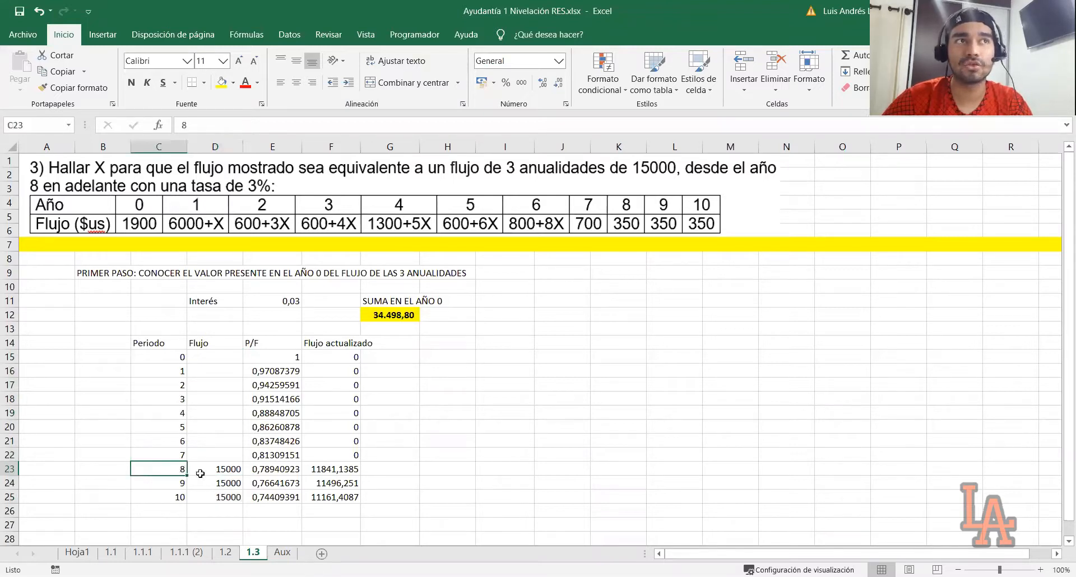
pyautogui.click(176, 483)
pyautogui.click(174, 494)
pyautogui.moveTo(208, 471); pyautogui.dragTo(207, 493)
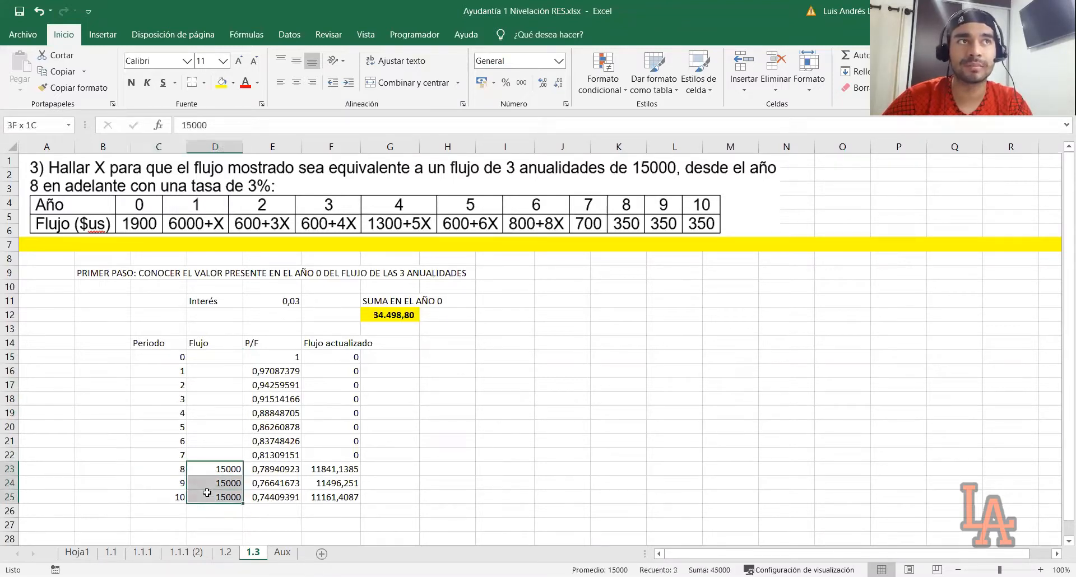
# Step: Examine the interest rate, the P/F factors, the updated flows for periods 8 to 10 and their sum in year 0
pyautogui.click(267, 299)
pyautogui.moveTo(280, 357); pyautogui.dragTo(264, 495)
pyautogui.click(277, 355)
pyautogui.click(327, 465)
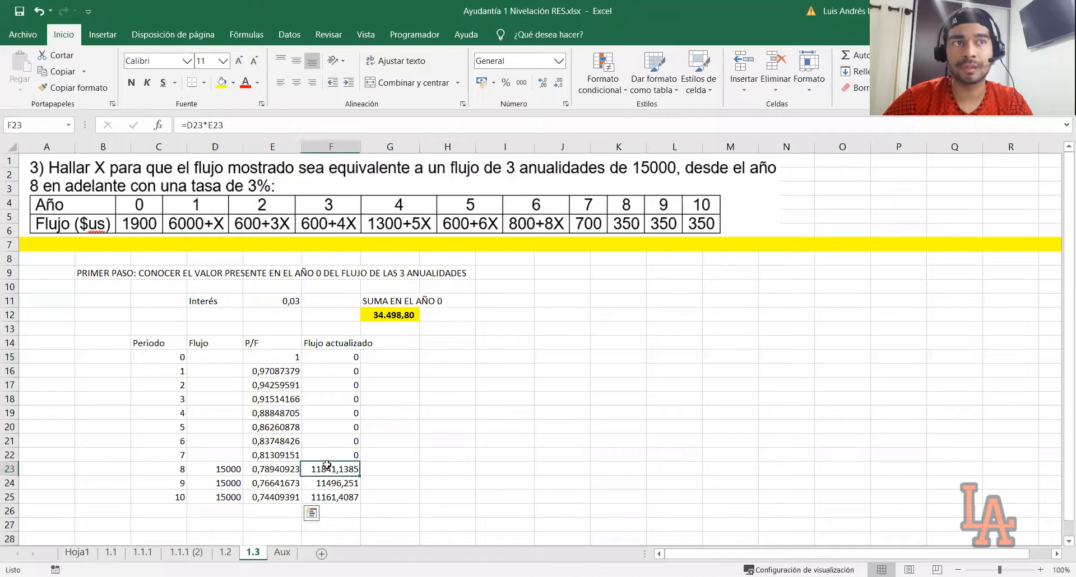
pyautogui.moveTo(327, 465); pyautogui.dragTo(331, 496)
pyautogui.click(390, 315)
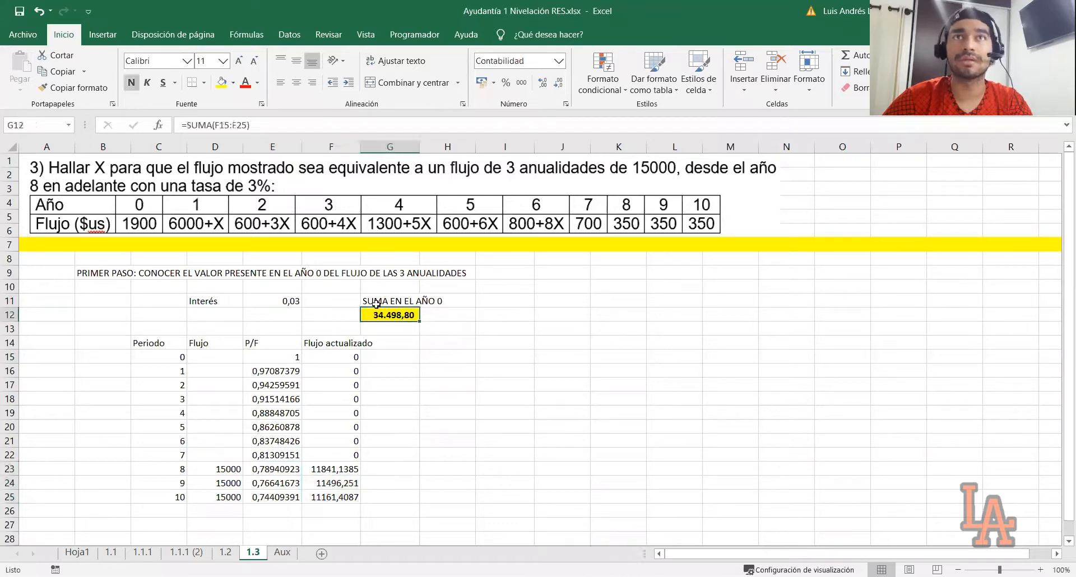
pyautogui.moveTo(120, 302); pyautogui.dragTo(447, 496)
pyautogui.click(521, 451)
# Step: Write the annuity formula in row 10 with "P7" in L10, ".=" in M10 and "A(P/A;3%;3)" in N10
pyautogui.click(646, 289)
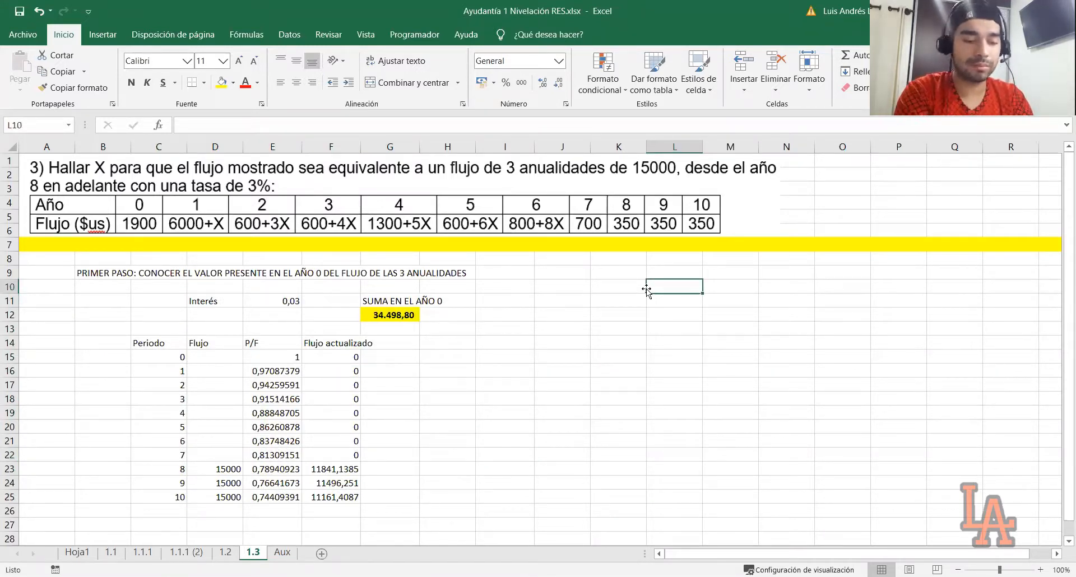
pyautogui.write('P')
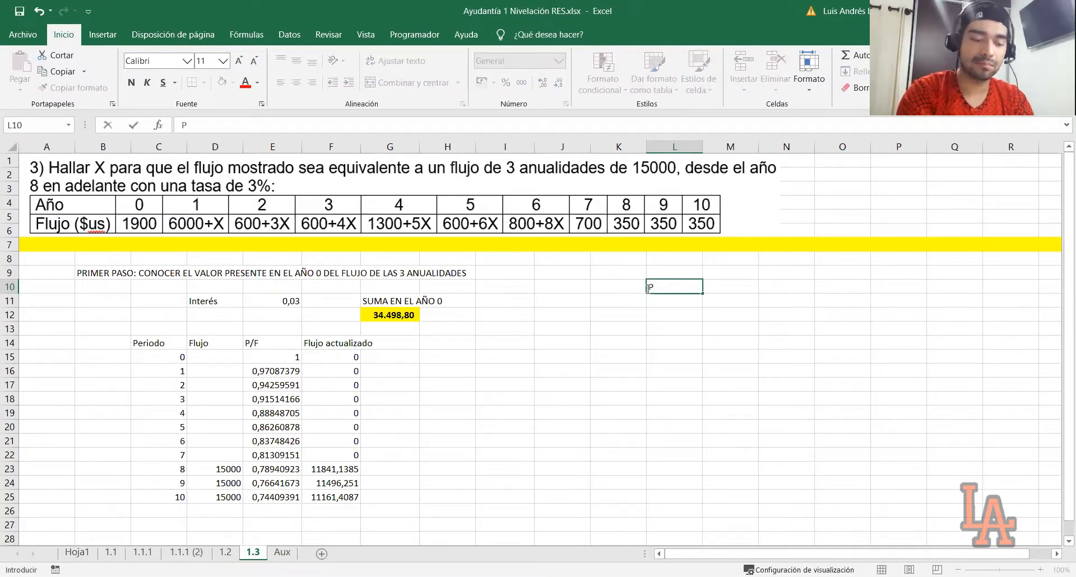
pyautogui.write('7')
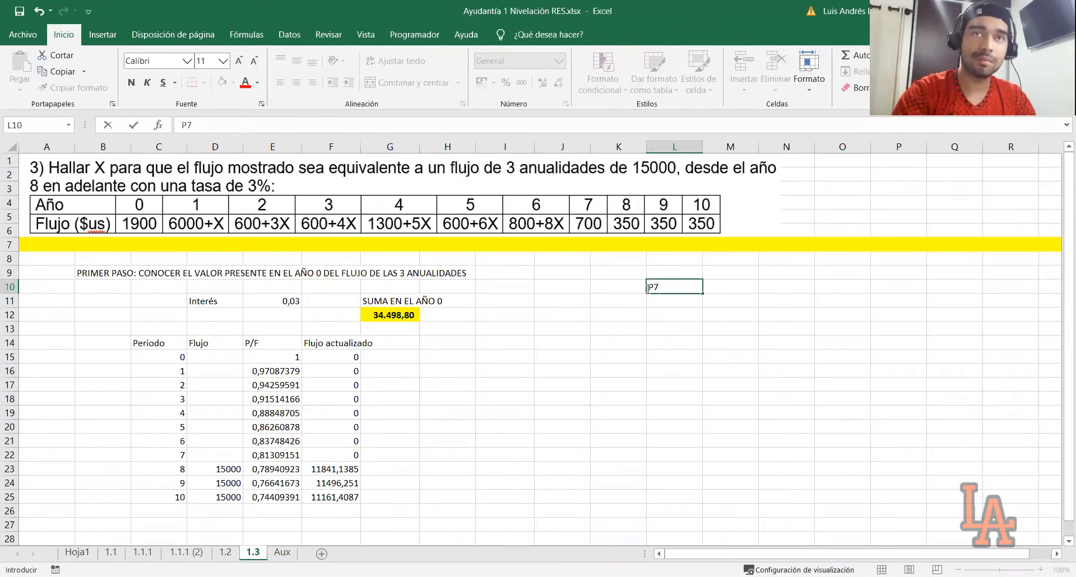
pyautogui.press('Tab')
pyautogui.write('.=')
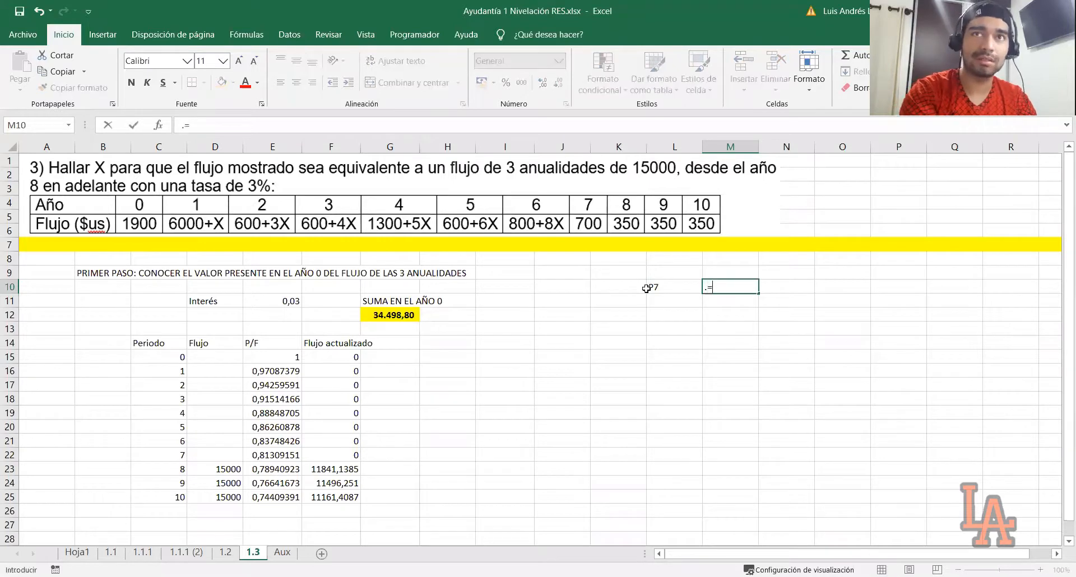
pyautogui.press('Tab')
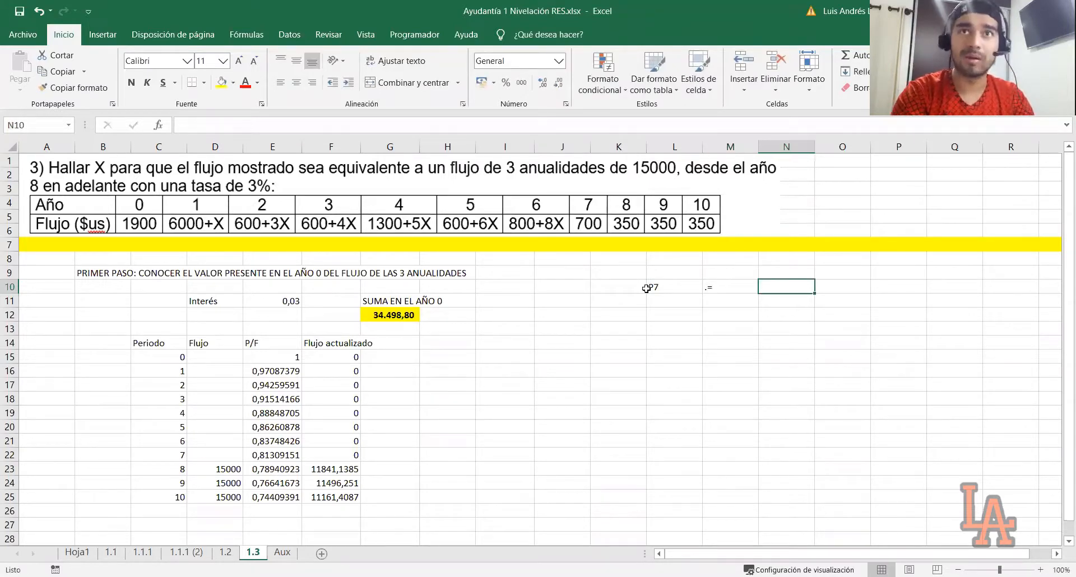
pyautogui.write('A(P/A;3%')
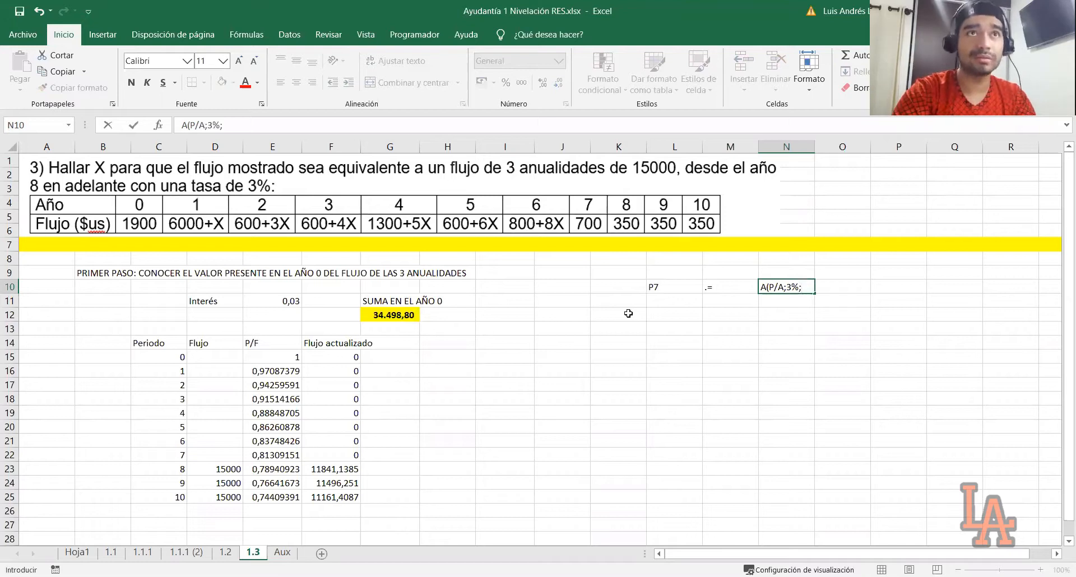
pyautogui.write(';3)')
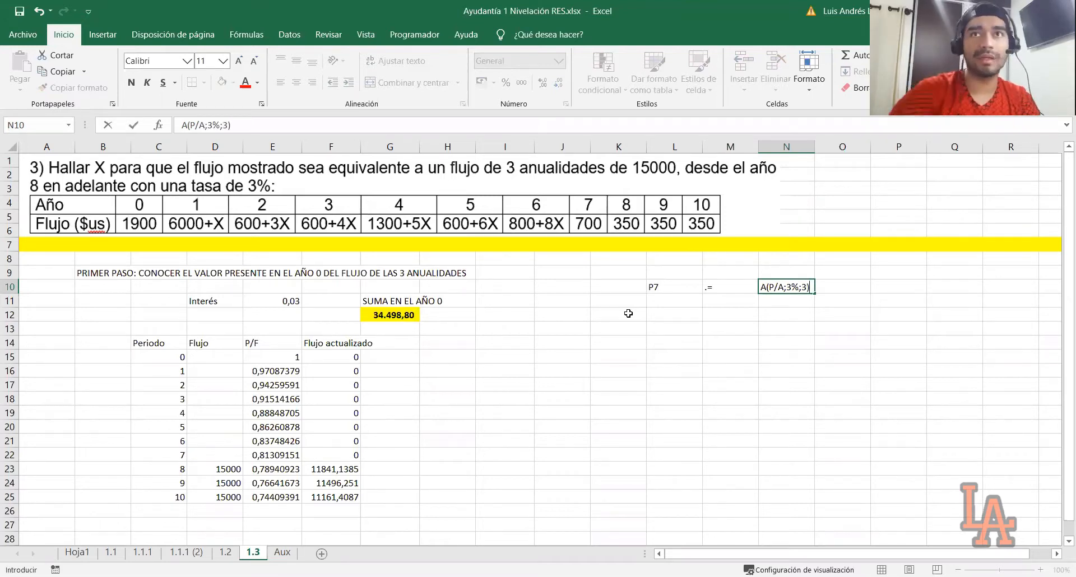
pyautogui.click(628, 314)
# Step: Format the formula in L10:N10 with an orange fill and bold text
pyautogui.moveTo(666, 290); pyautogui.dragTo(764, 287)
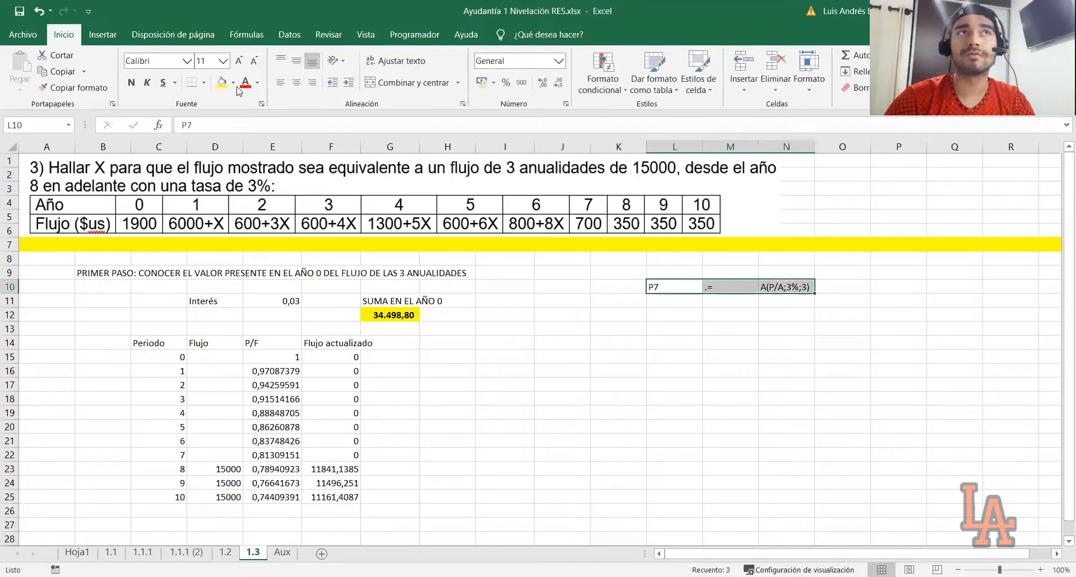
pyautogui.click(240, 192)
pyautogui.click(135, 81)
pyautogui.click(789, 403)
# Step: Begin the result row below the formula with "P7" in L11 and ".=" in M11
pyautogui.click(689, 305)
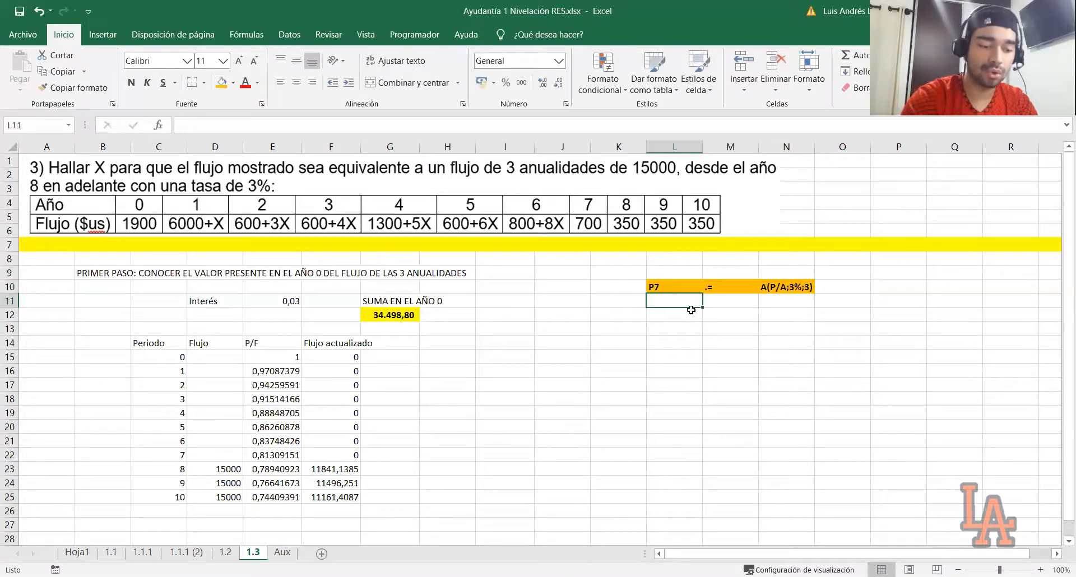
pyautogui.write('P7')
pyautogui.press('Tab')
pyautogui.write('.=')
pyautogui.press('Tab')
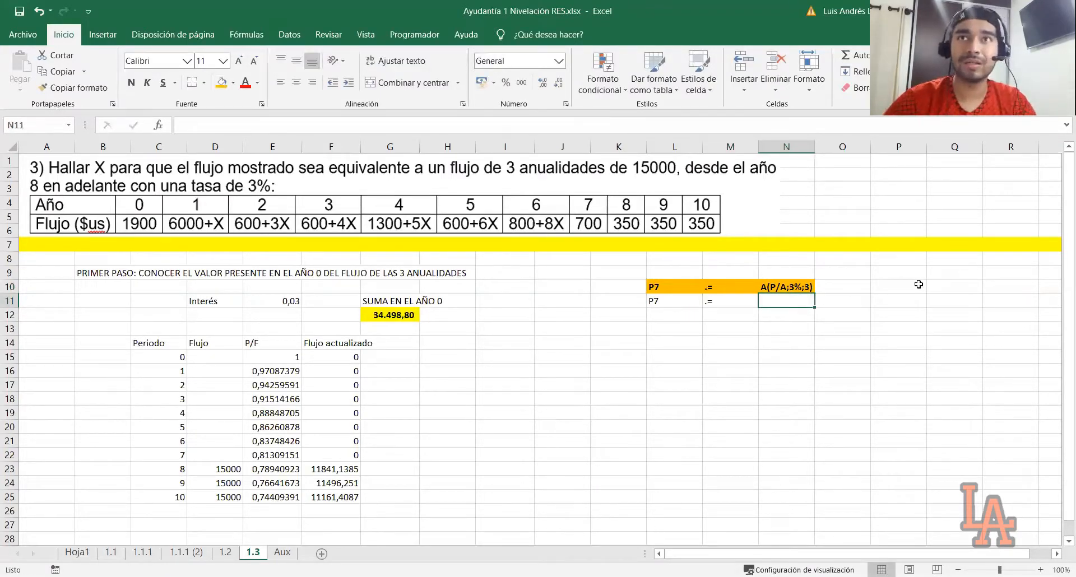
# Step: Enter the label "A" in P10 with 15000 in Q10, and the label "P/A" in P11
pyautogui.click(918, 285)
pyautogui.write('A')
pyautogui.press('Tab')
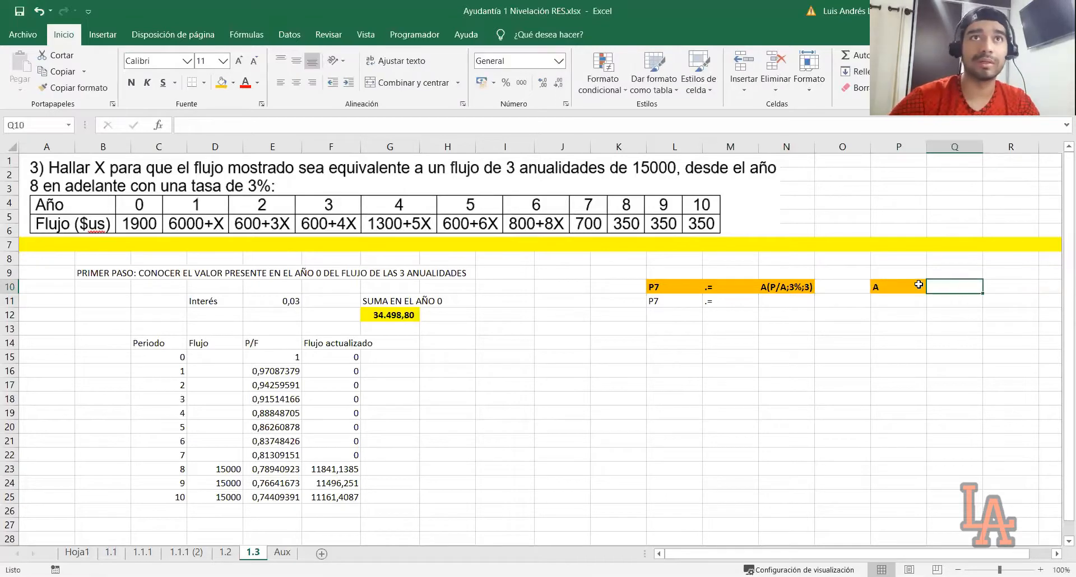
pyautogui.write('15000')
pyautogui.press('Return')
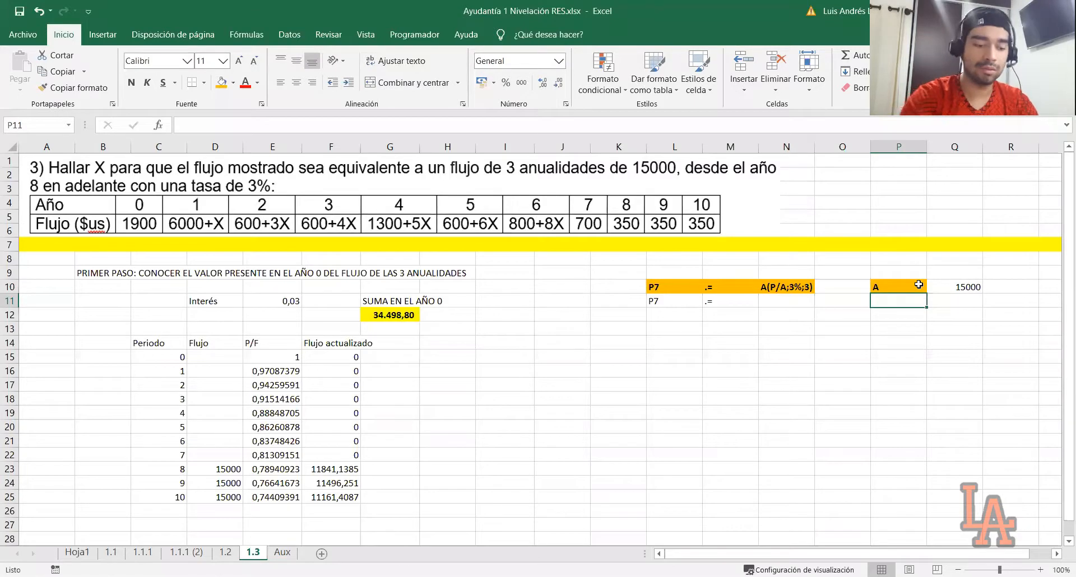
pyautogui.write('P/A')
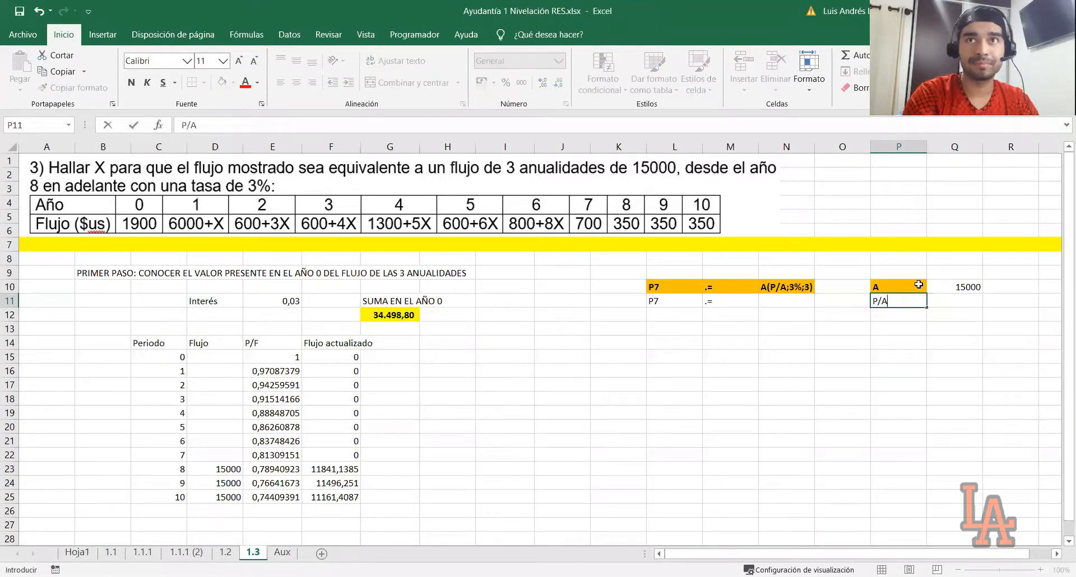
pyautogui.press('Return')
pyautogui.press('Up')
pyautogui.press('Right')
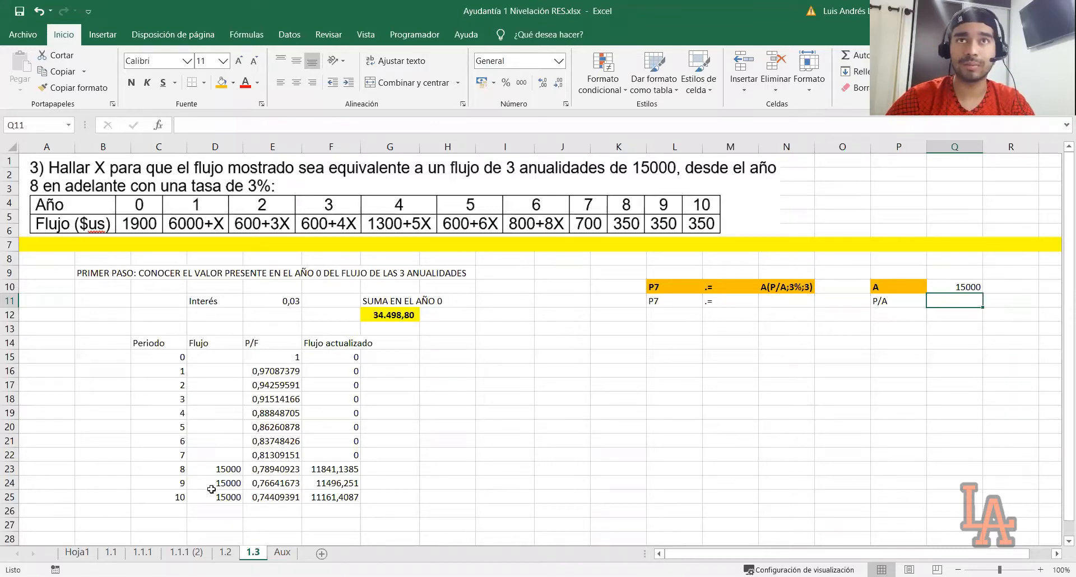
# Step: On sheet Hoja1, set the interest rate i to 3 % and the number of periods n to 3
pyautogui.click(78, 553)
pyautogui.click(78, 217)
pyautogui.press('Up')
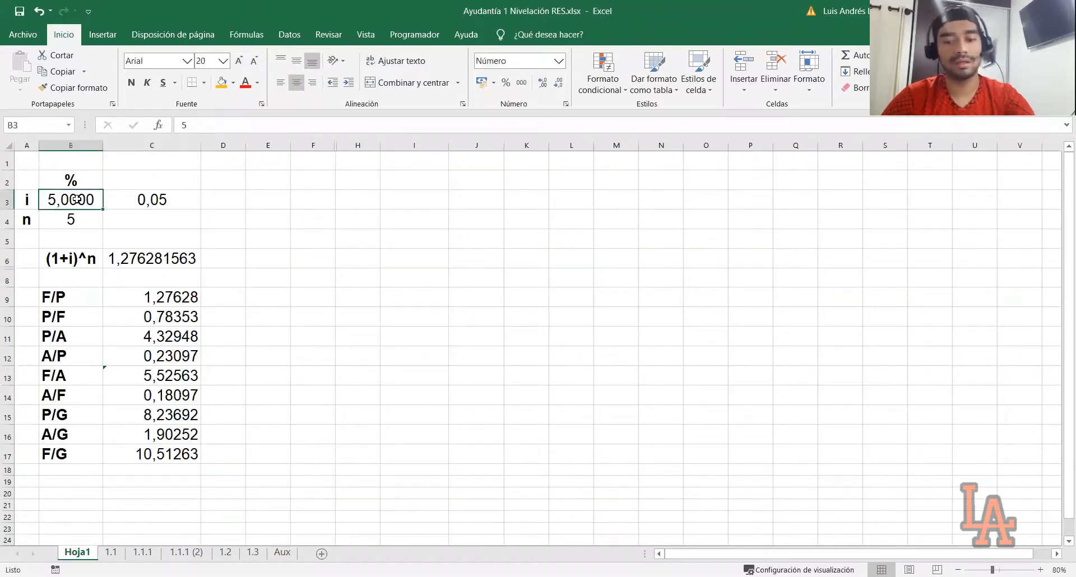
pyautogui.write('3')
pyautogui.press('Return')
pyautogui.write('3')
pyautogui.click(185, 297)
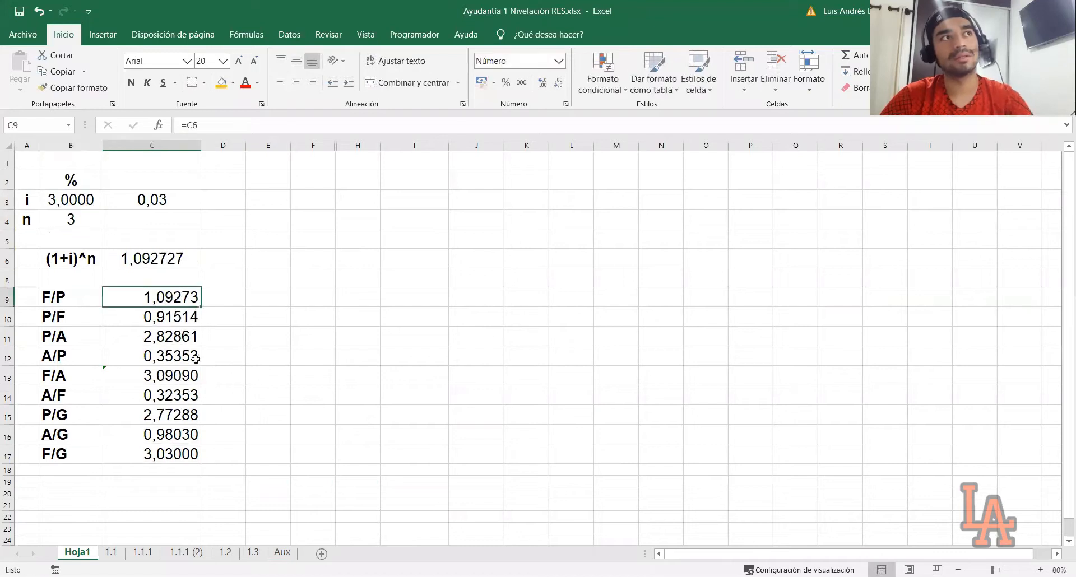
# Step: Copy the P/A factor from Hoja1 into Q11 of sheet 1.3 as a value only
pyautogui.moveTo(79, 342); pyautogui.dragTo(164, 331)
pyautogui.click(166, 332)
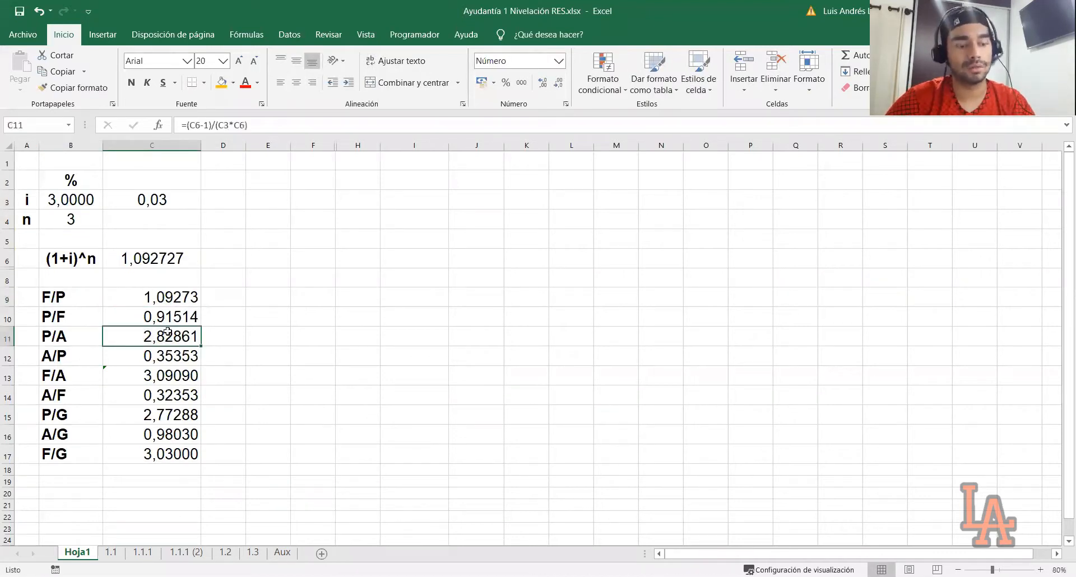
pyautogui.hotkey('ctrl', 'c')
pyautogui.click(253, 553)
pyautogui.hotkey('ctrl', 'v')
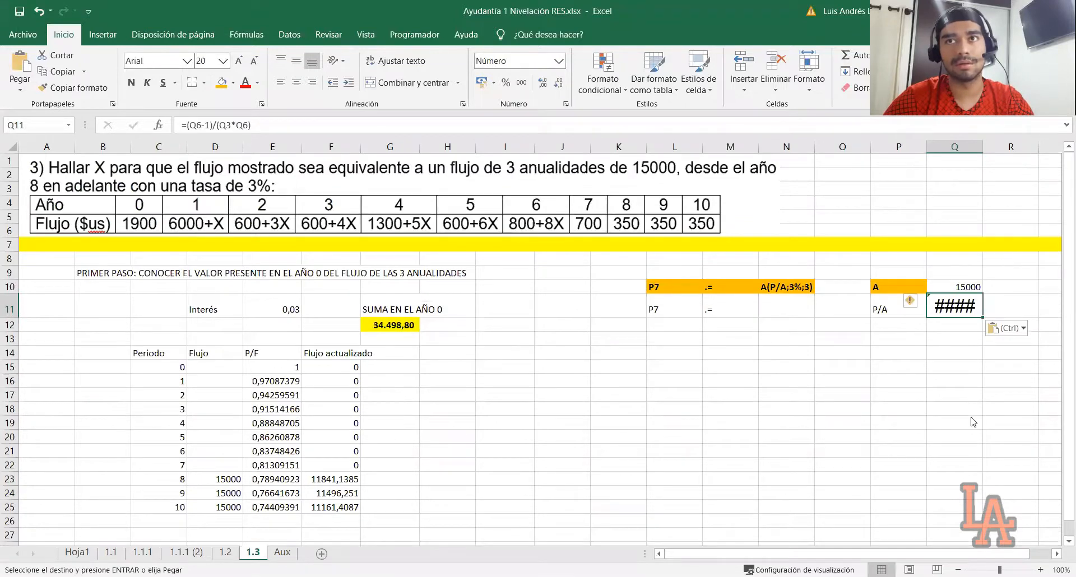
pyautogui.press('ctrl')
pyautogui.press('v')
pyautogui.click(864, 326)
# Step: Calculate P7 in N11 with the formula =Q10*Q11
pyautogui.click(784, 304)
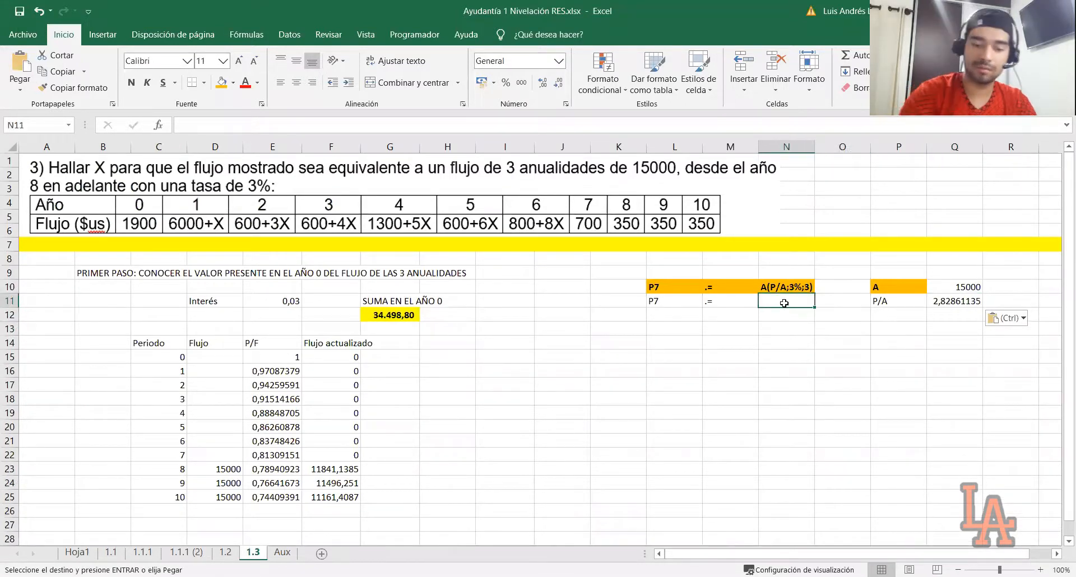
pyautogui.write('=')
pyautogui.click(954, 289)
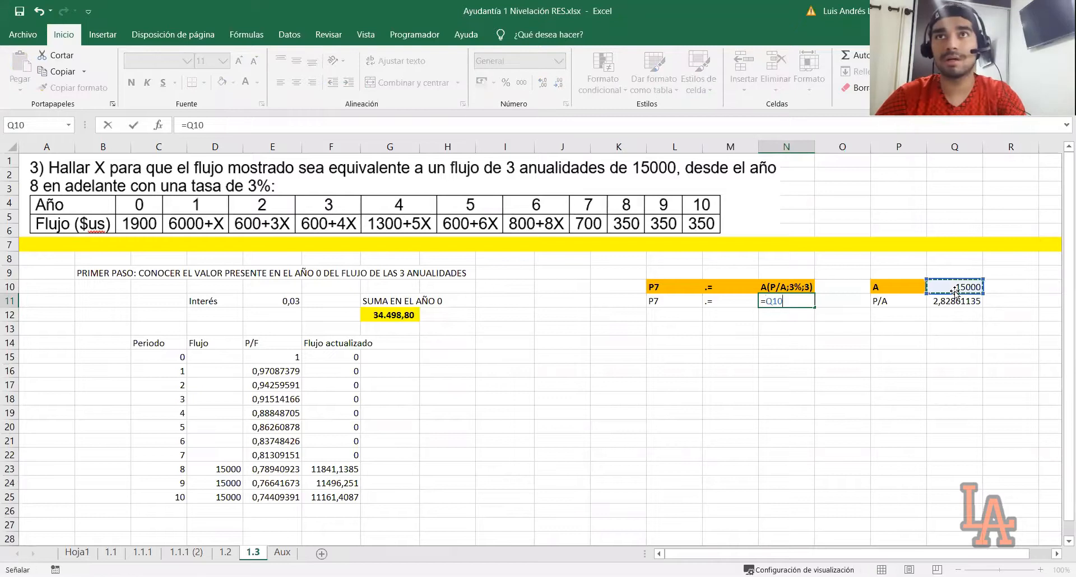
pyautogui.write('*')
pyautogui.click(955, 302)
pyautogui.press('Return')
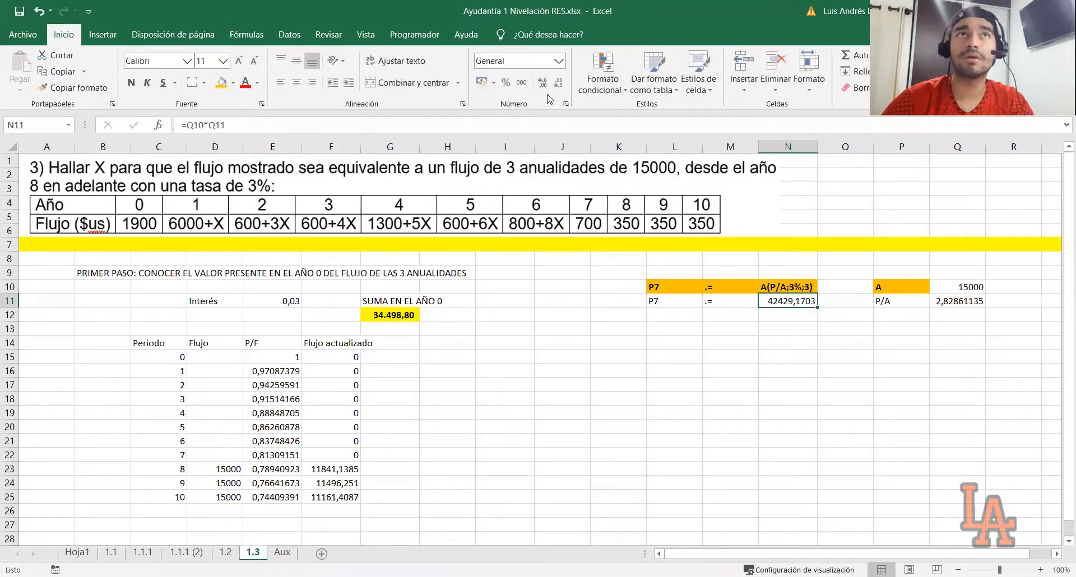
# Step: Format the P7 result in N11 with bold text, a yellow fill and thousands separators with two decimals
pyautogui.click(232, 84)
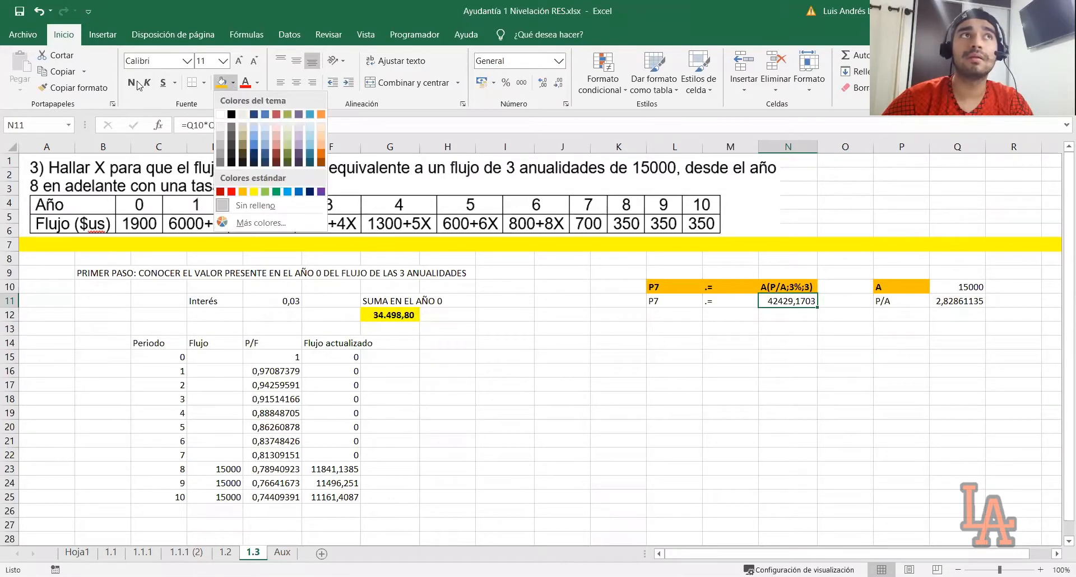
pyautogui.click(135, 84)
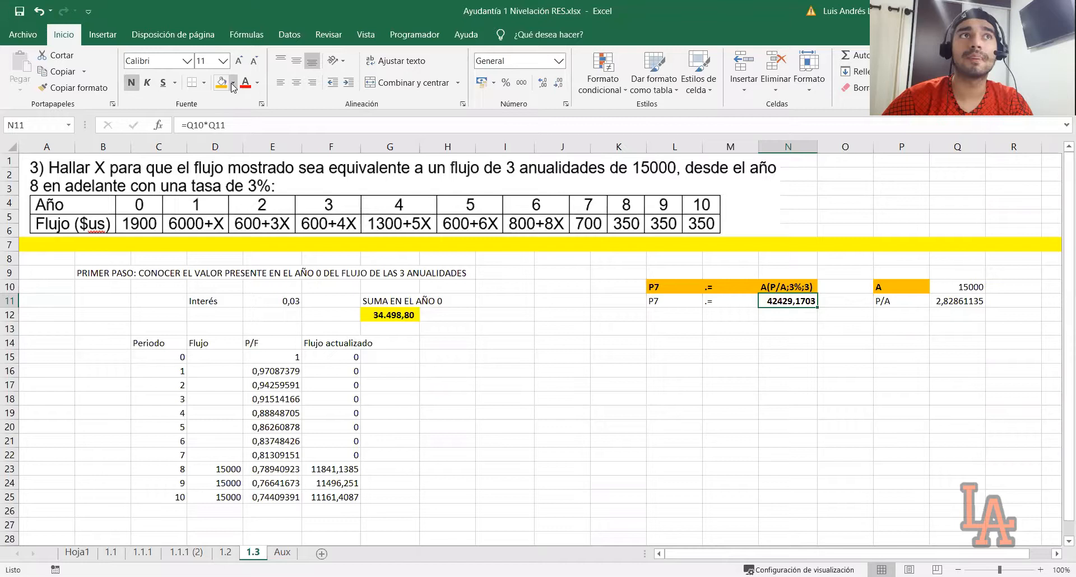
pyautogui.click(229, 84)
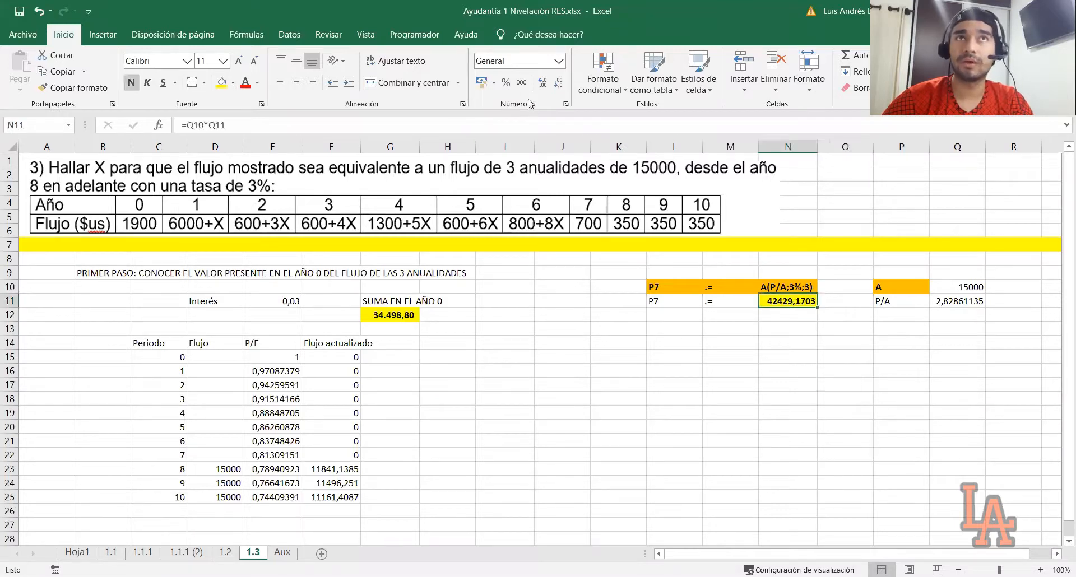
pyautogui.click(724, 356)
pyautogui.click(754, 335)
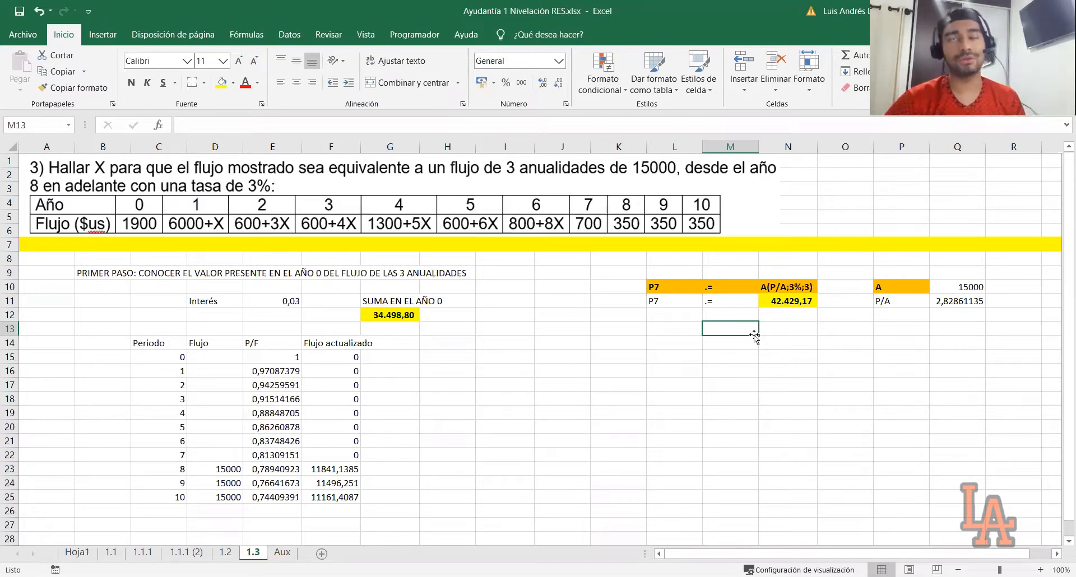
# Step: Label L13 "F7" and link N13 to the P7 result with =N11
pyautogui.click(674, 323)
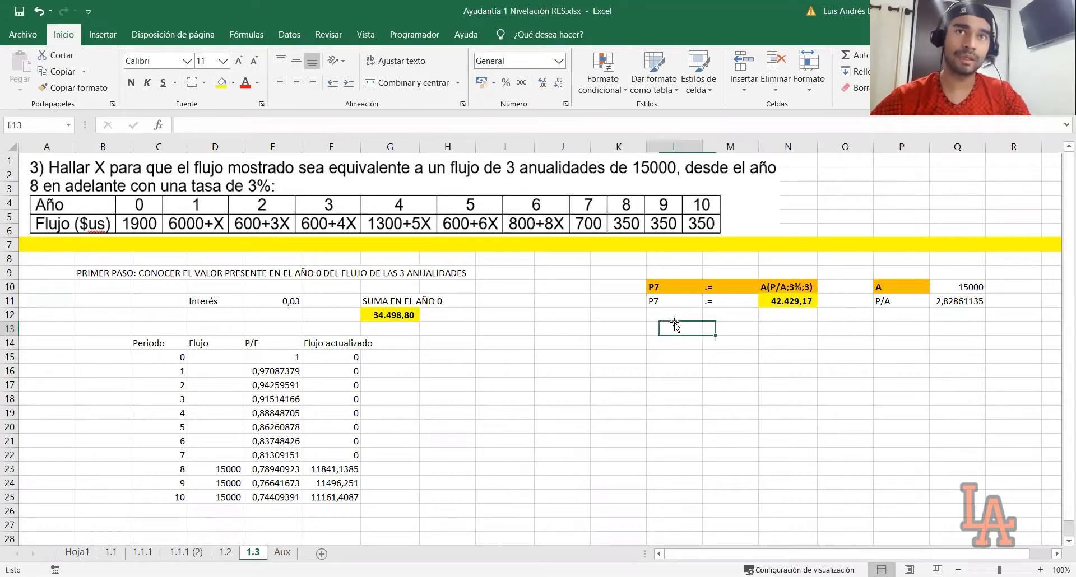
pyautogui.write('F7')
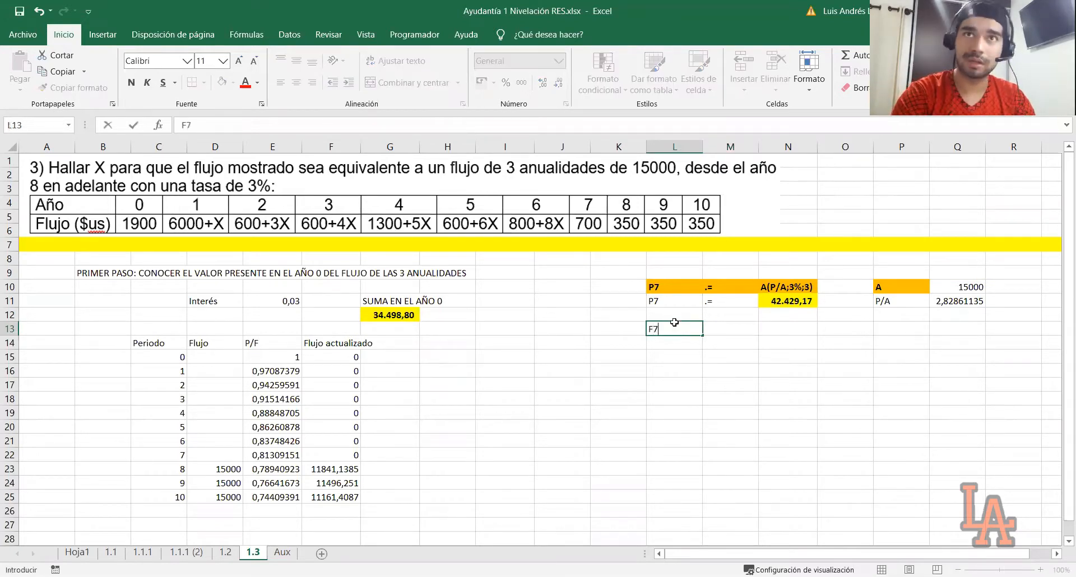
pyautogui.press('Tab')
pyautogui.press('Tab')
pyautogui.write('=')
pyautogui.press('Up')
pyautogui.press('Up')
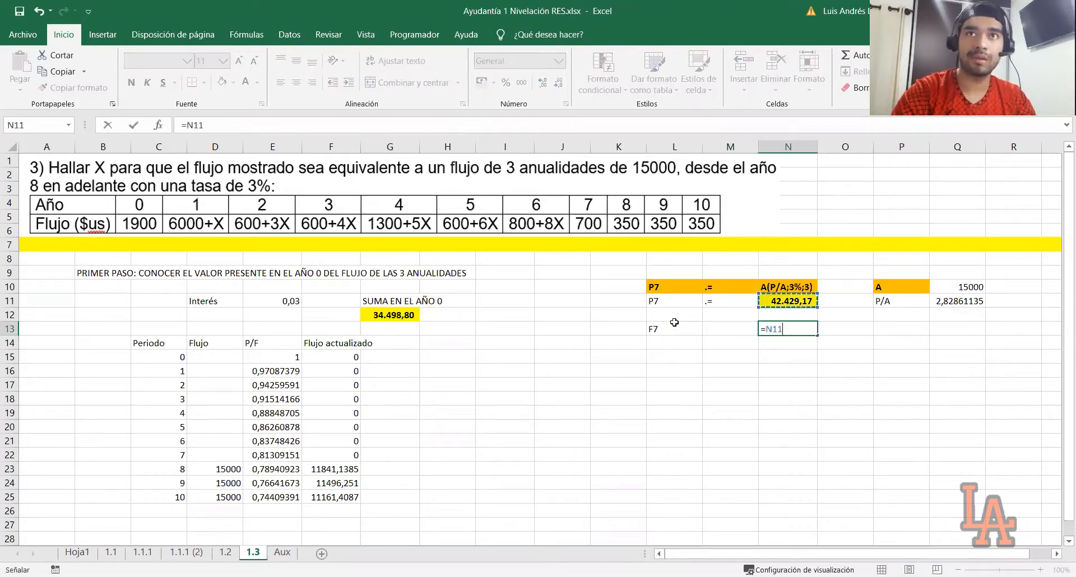
pyautogui.press('Return')
# Step: Label L14 "P0" and enter the equals marker ".=" in M14
pyautogui.write('P0')
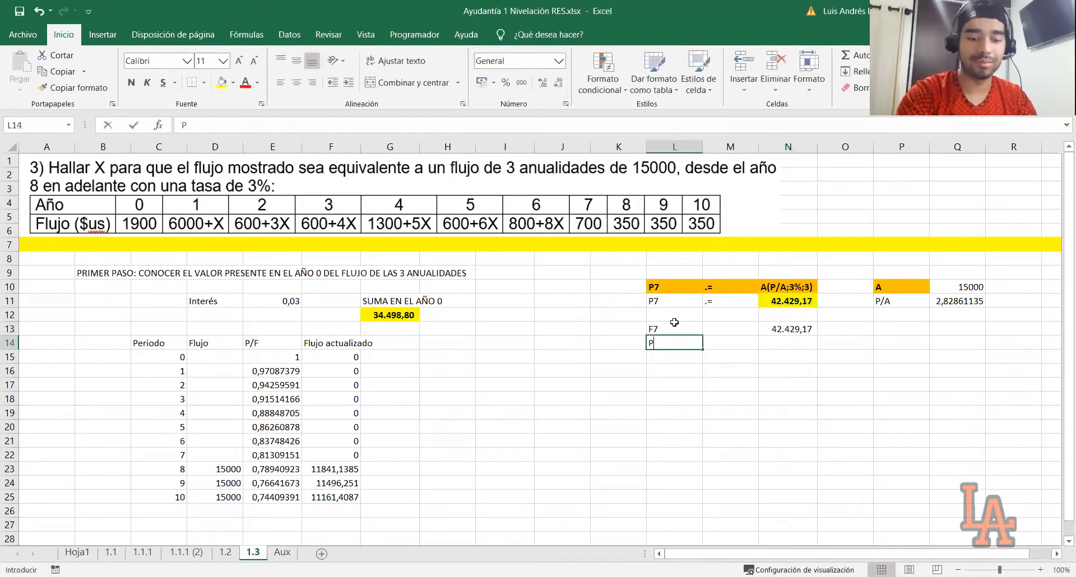
pyautogui.press('Tab')
pyautogui.press('Tab')
pyautogui.press('Left')
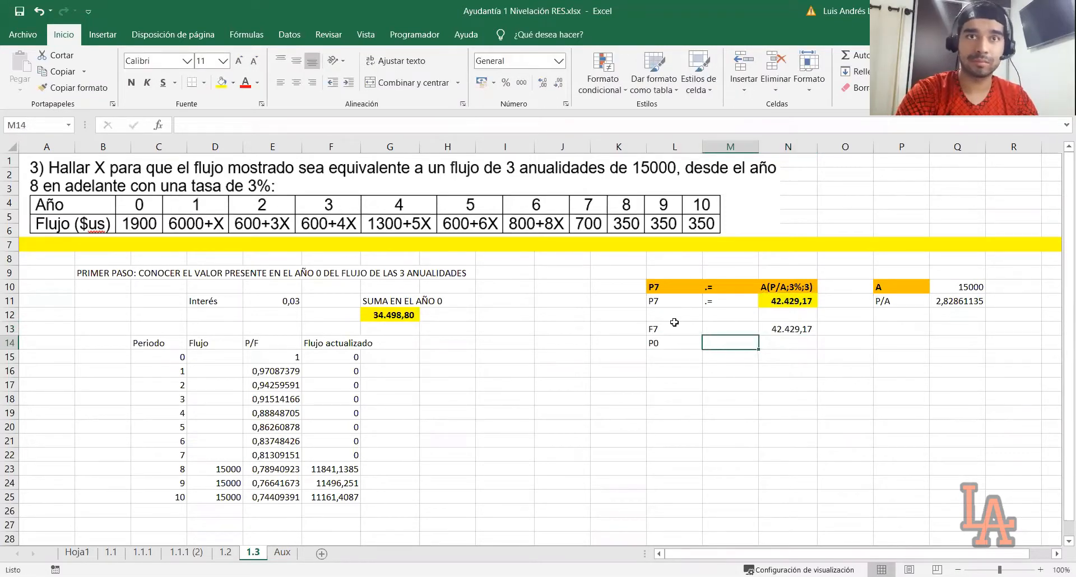
pyautogui.write('.=')
pyautogui.press('Tab')
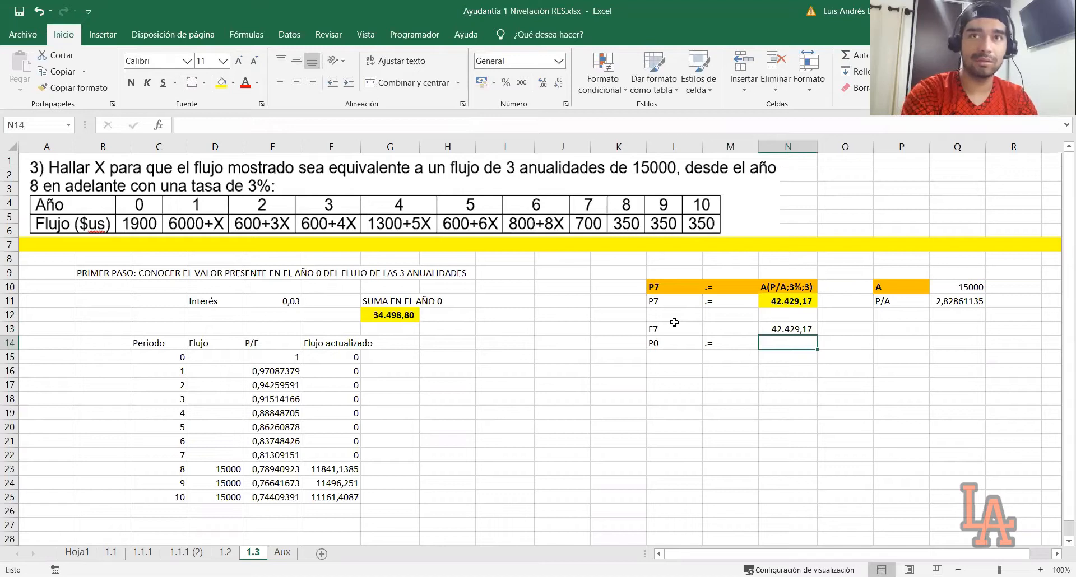
# Step: Write the P0 expression "F7*(P/F;3%;7)" as text in N14
pyautogui.write('F')
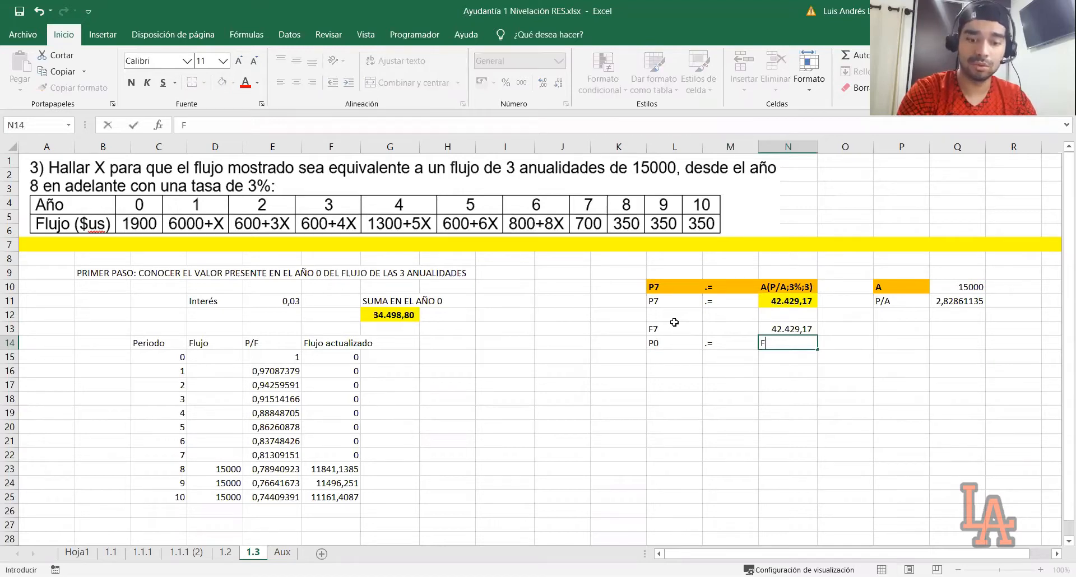
pyautogui.write('7*')
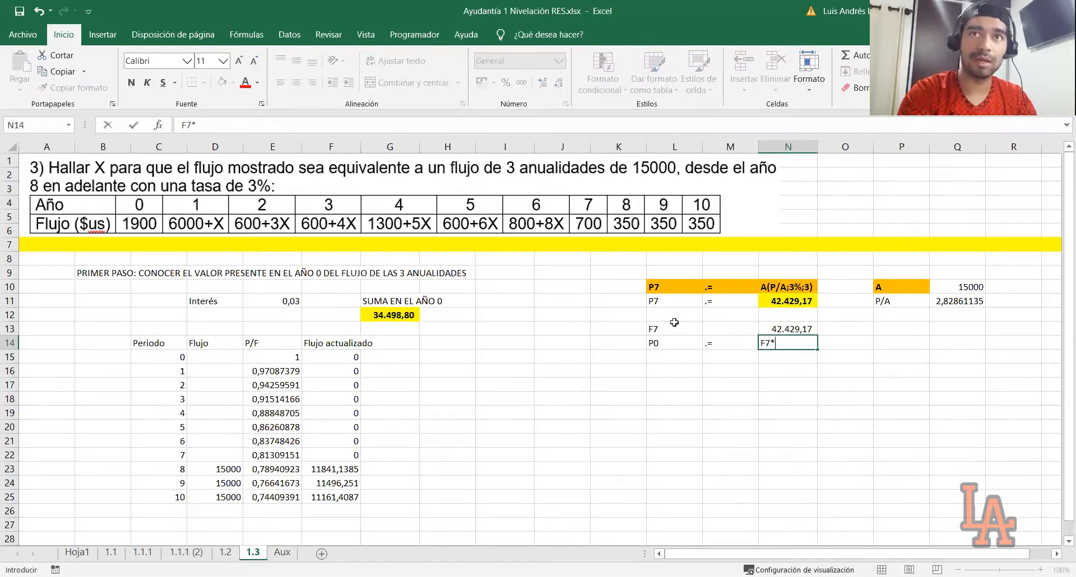
pyautogui.write('(P/')
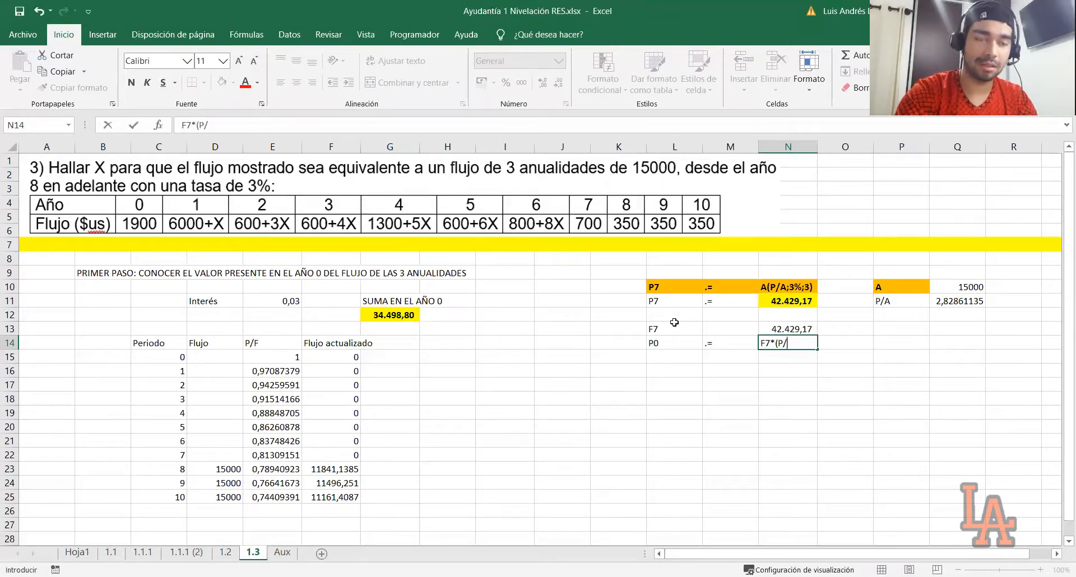
pyautogui.write('F;3')
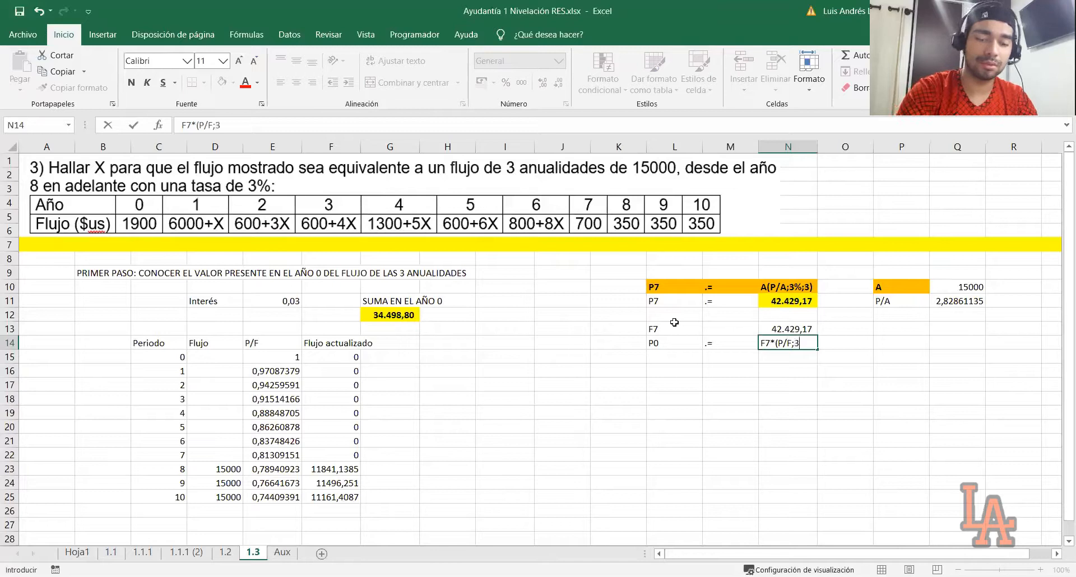
pyautogui.write('%')
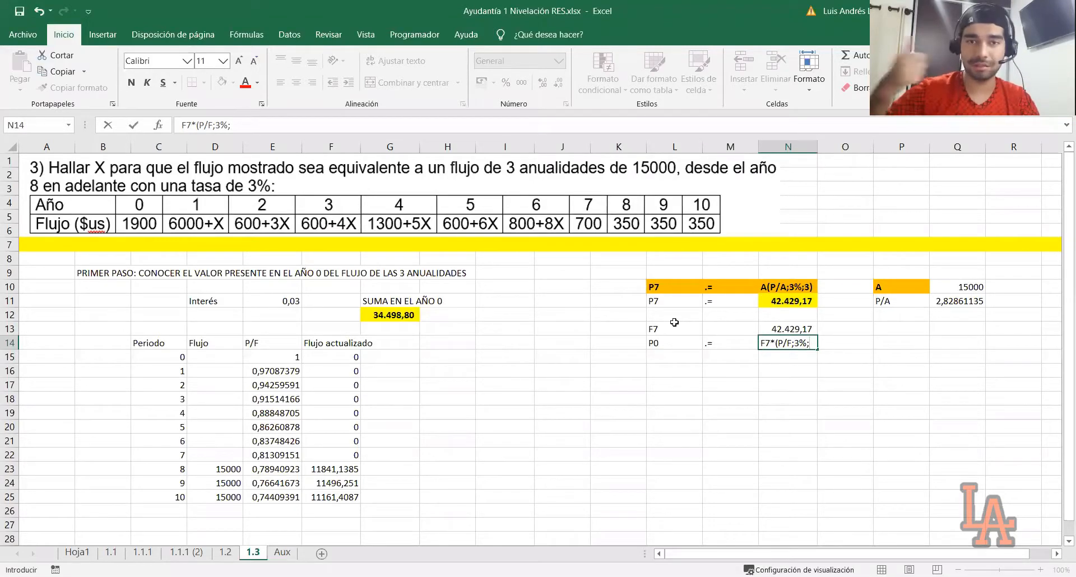
pyautogui.write(';7)')
pyautogui.press('Return')
pyautogui.press('Up')
pyautogui.press('Right')
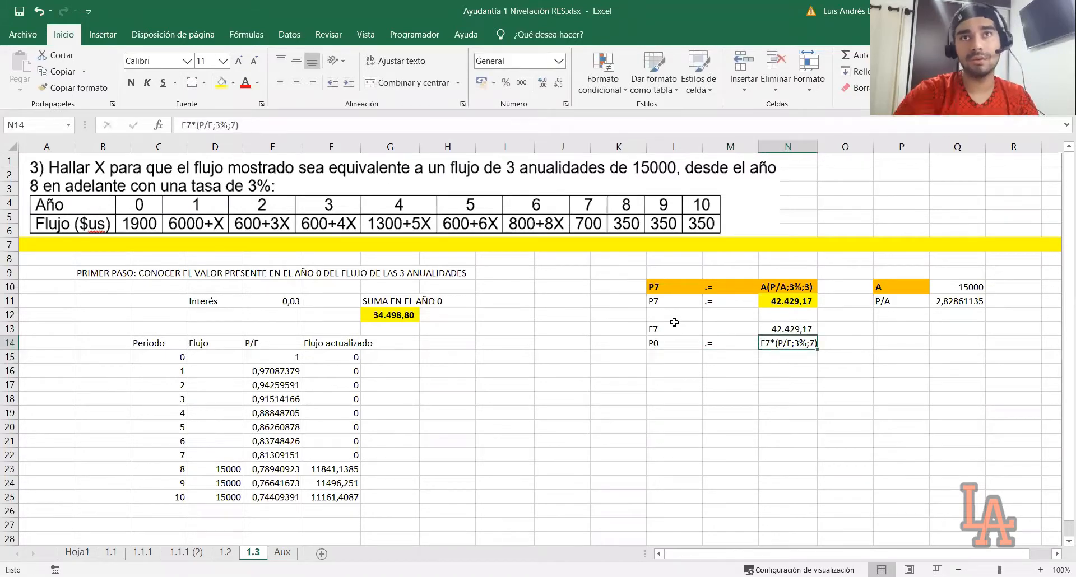
# Step: Set the number of periods n to 7 in the factor calculator on sheet Hoja1
pyautogui.click(904, 353)
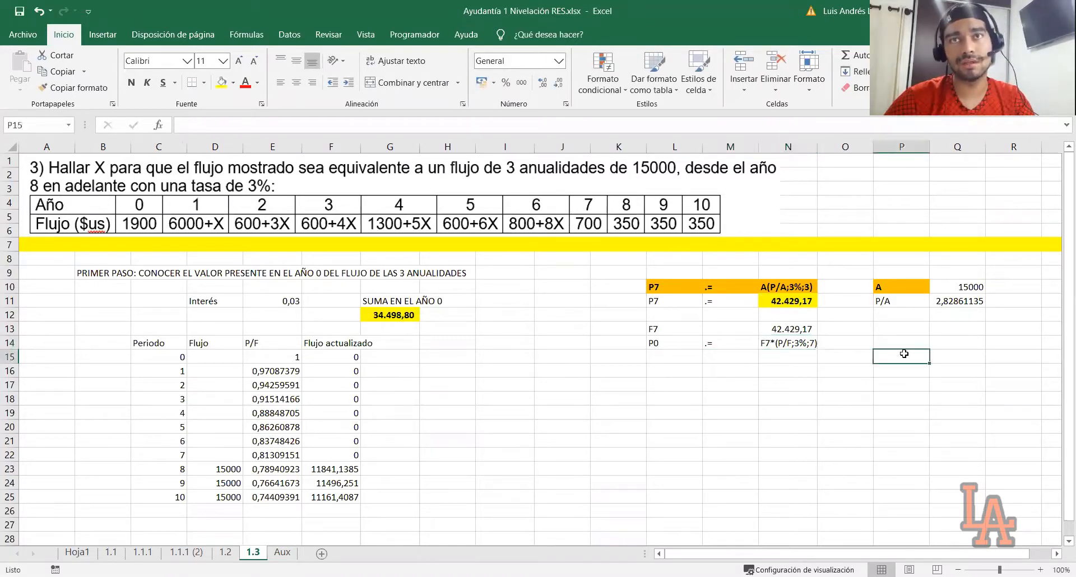
pyautogui.click(948, 354)
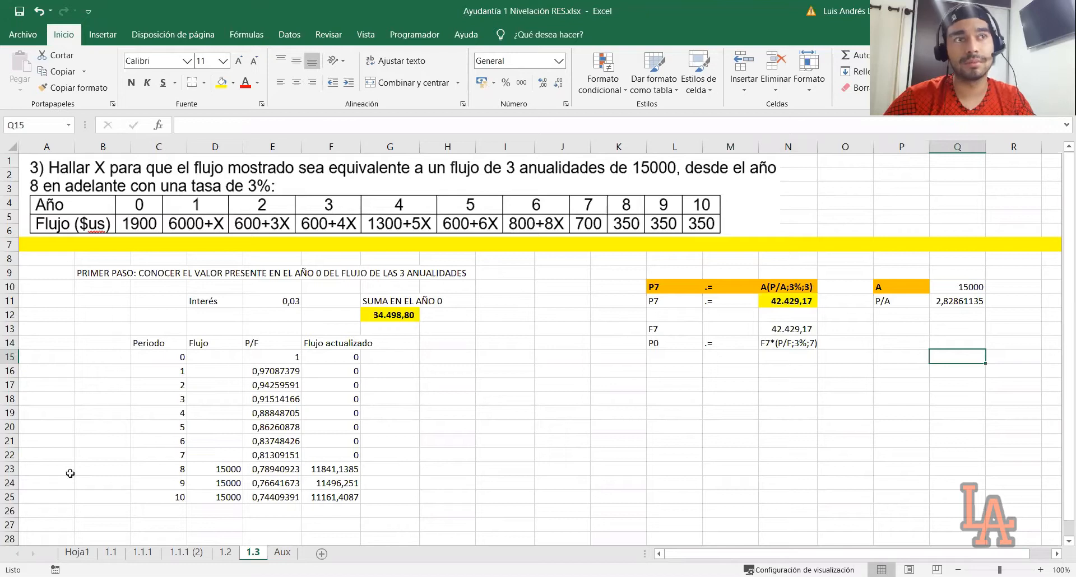
pyautogui.click(78, 554)
pyautogui.write('7')
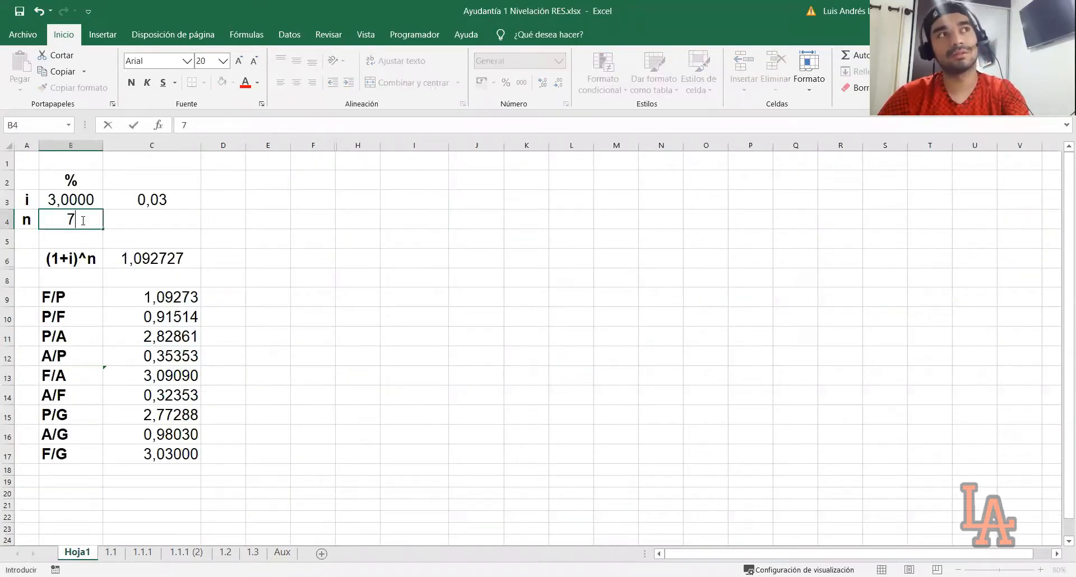
pyautogui.press('Return')
# Step: Copy the P/F factor from Hoja1 into Q15 of sheet 1.3 as a value only
pyautogui.click(174, 316)
pyautogui.hotkey('ctrl', 'c')
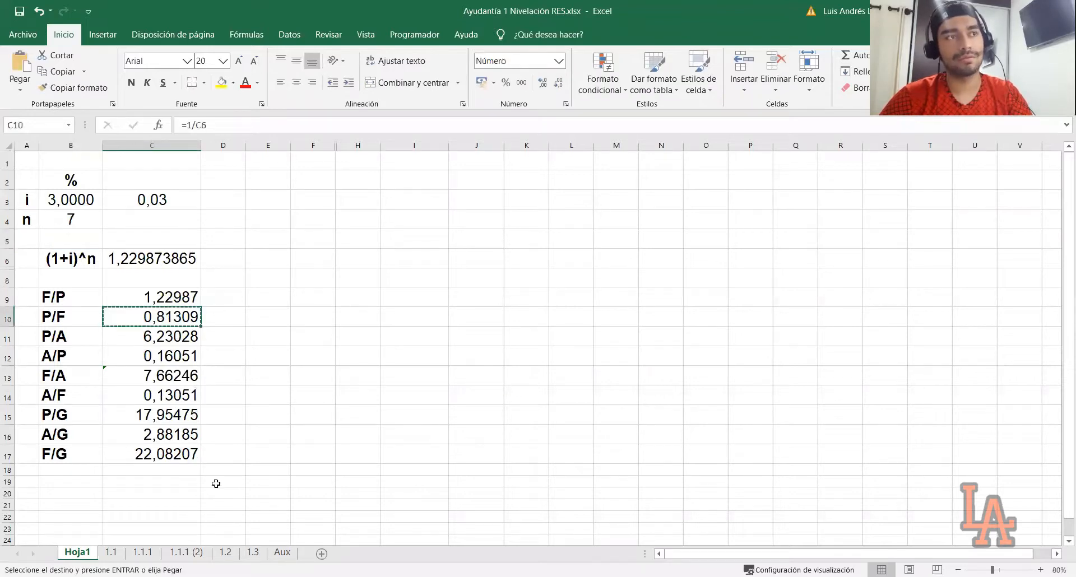
pyautogui.click(253, 553)
pyautogui.click(951, 355)
pyautogui.hotkey('ctrl', 'v')
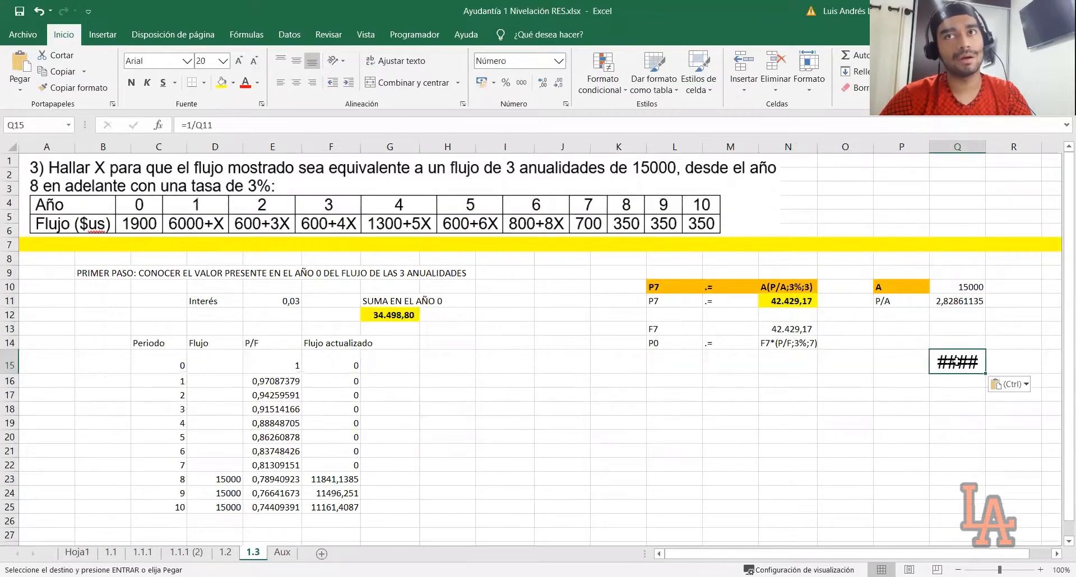
pyautogui.press('ctrl')
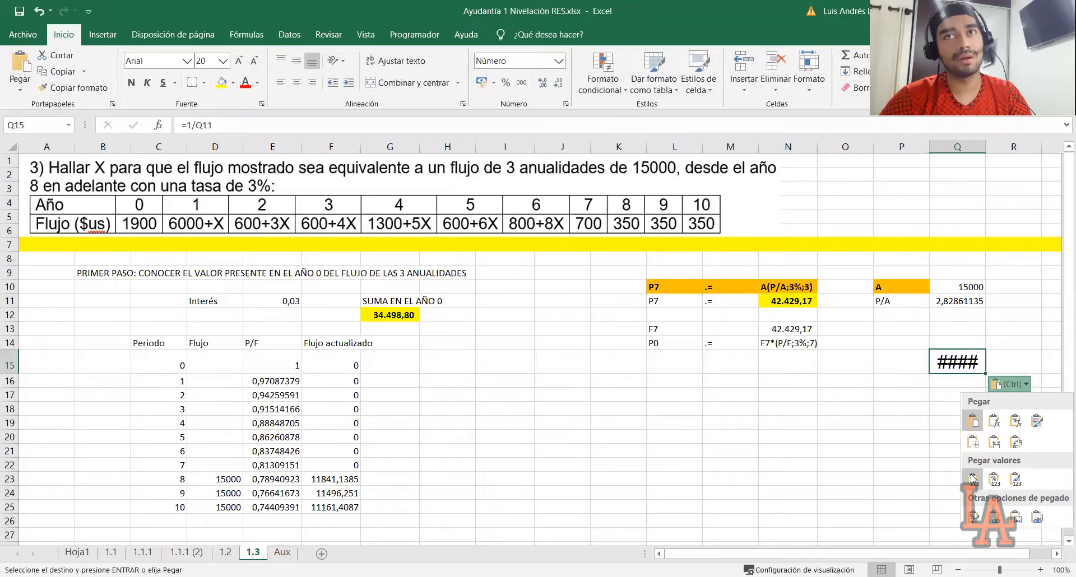
pyautogui.click(972, 479)
pyautogui.click(720, 362)
# Step: Label L15 "P0" and enter the equals marker ".=" in M15
pyautogui.click(692, 353)
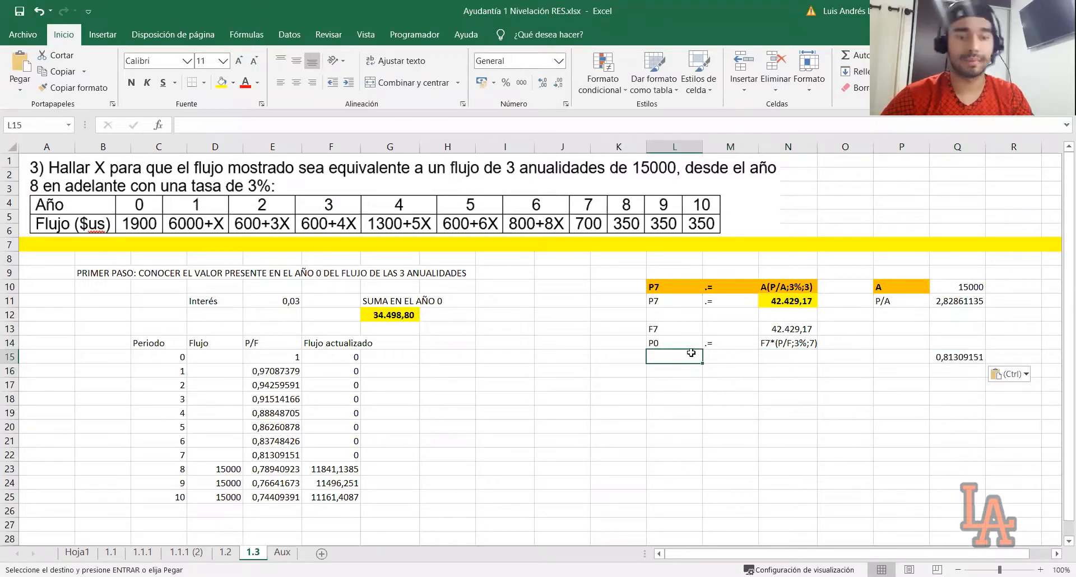
pyautogui.write('P0')
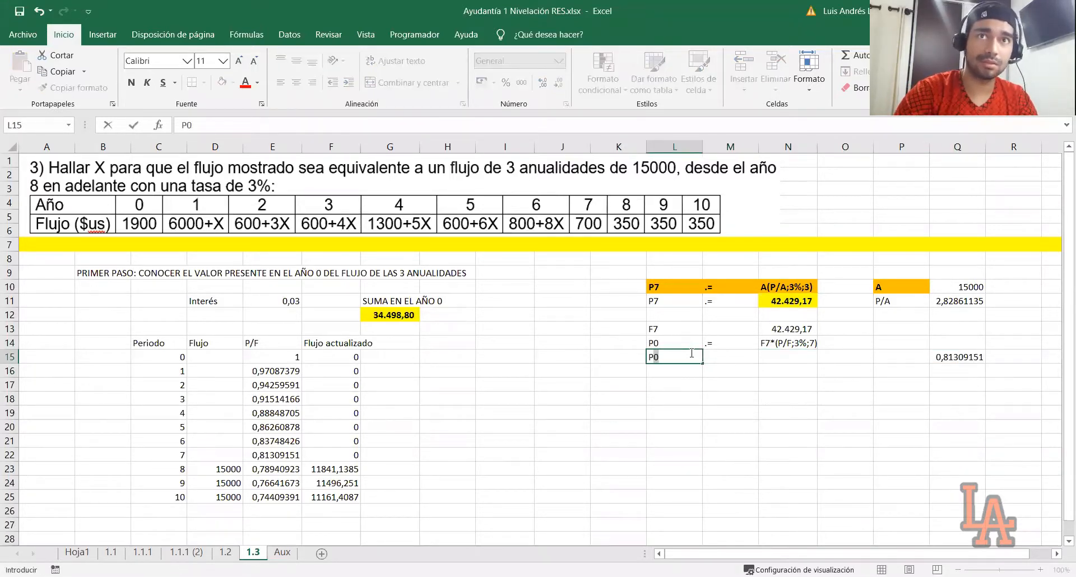
pyautogui.press('Tab')
pyautogui.write('.=')
pyautogui.press('Tab')
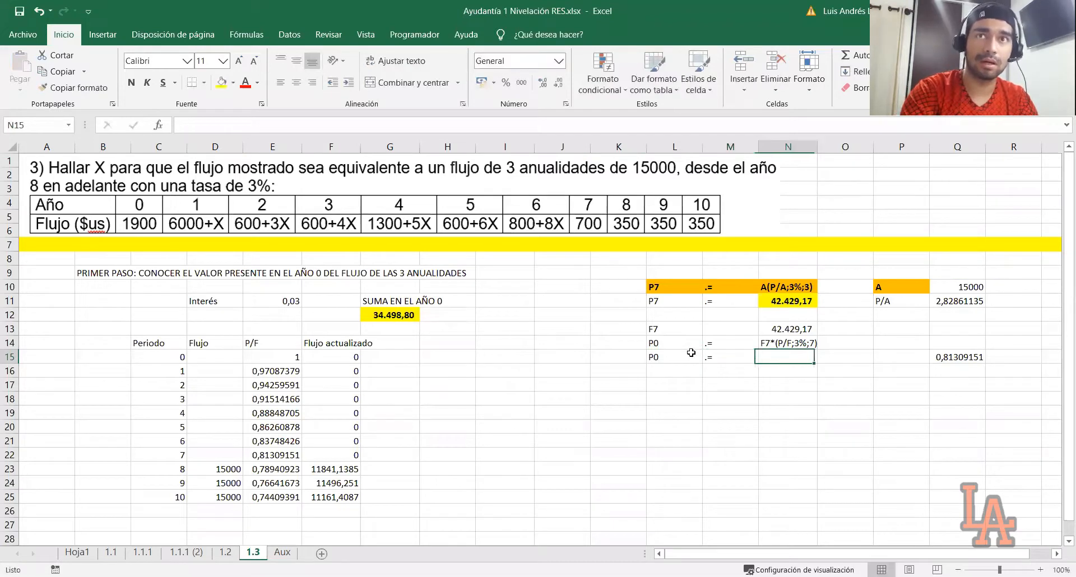
# Step: Calculate P0 in N15 with the formula =N13*Q15
pyautogui.write('=')
pyautogui.click(768, 328)
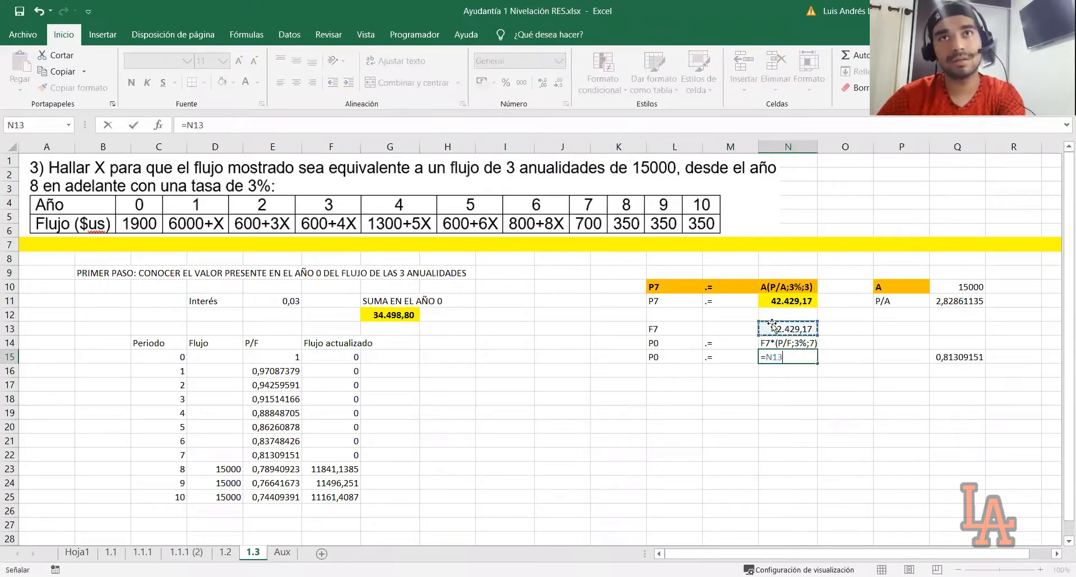
pyautogui.write('*')
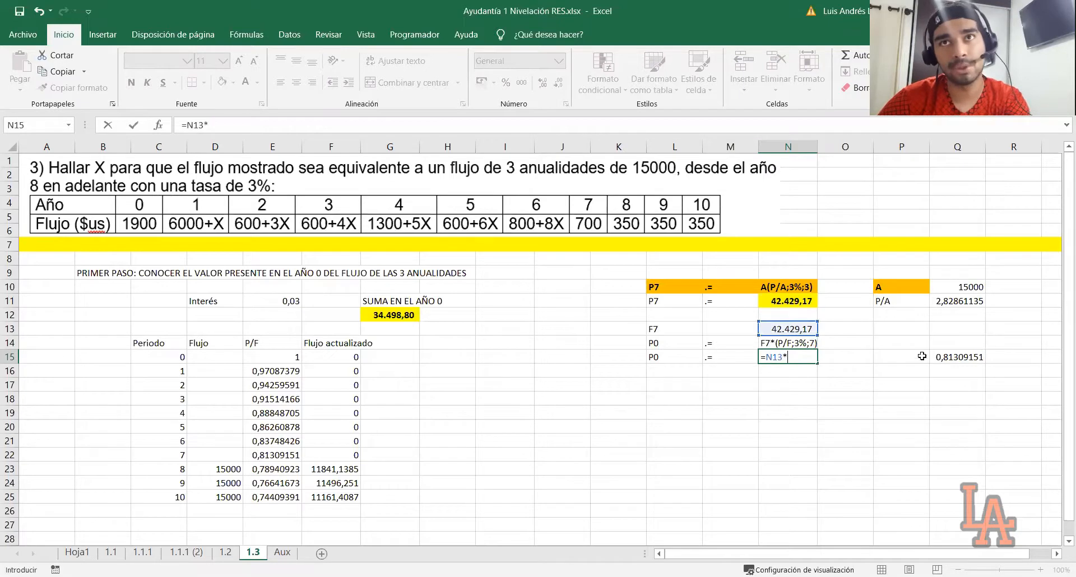
pyautogui.click(932, 358)
pyautogui.press('Return')
# Step: Format the P0 result in N15 with bold text and a yellow fill
pyautogui.click(805, 359)
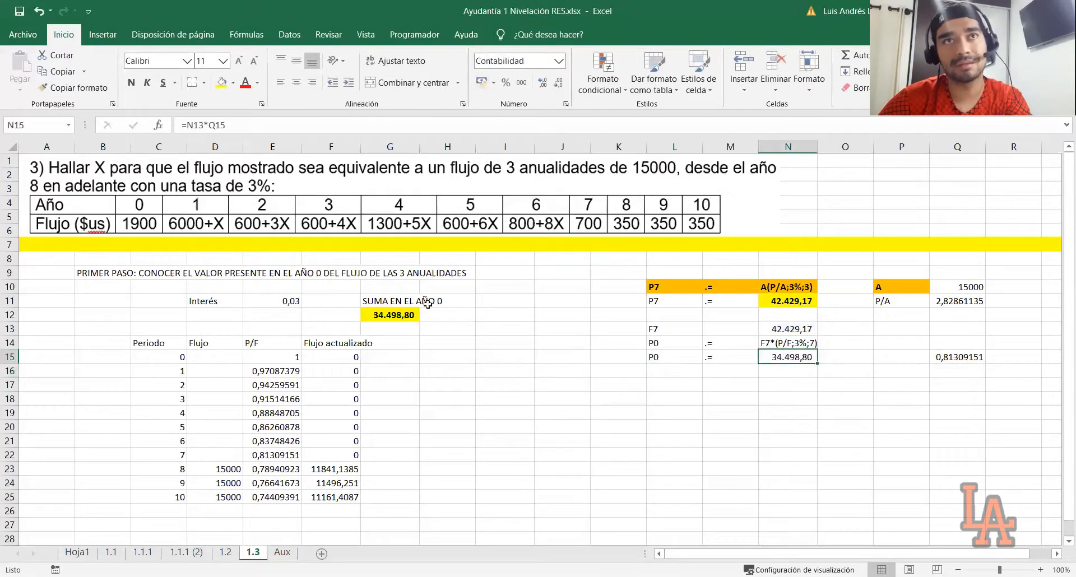
pyautogui.click(222, 82)
pyautogui.click(133, 83)
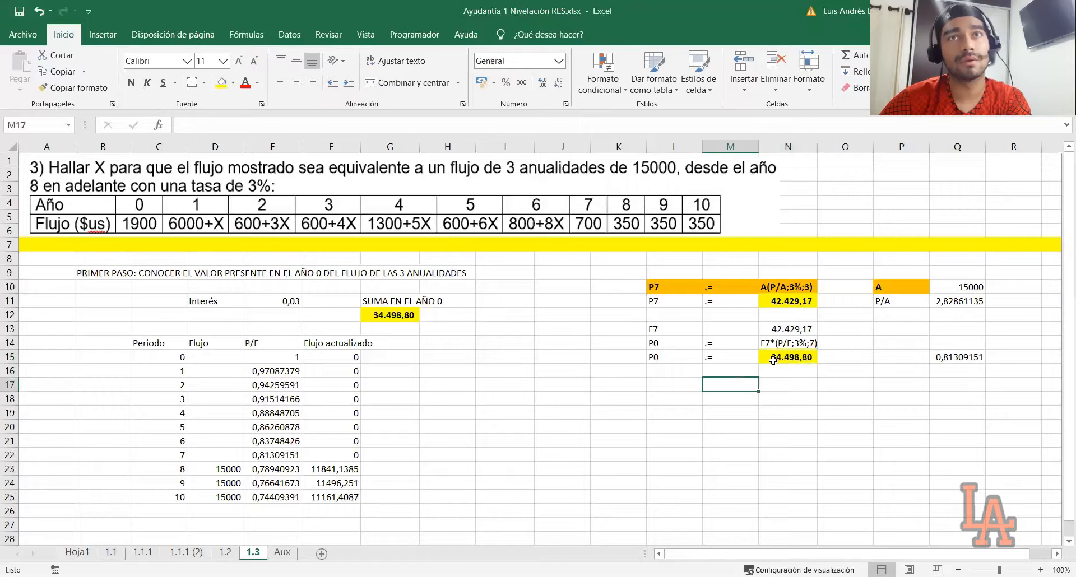
# Step: Compare P0 in N15 with the year-0 sum in G12, and review the P7 and P0 expressions with their P/A and P/F factors
pyautogui.click(382, 309)
pyautogui.click(766, 357)
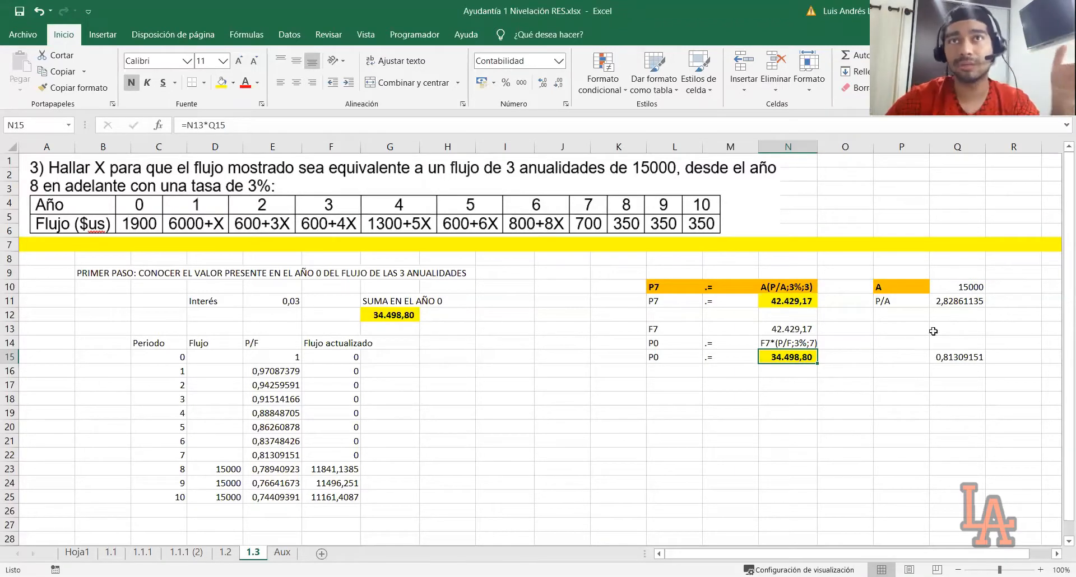
pyautogui.click(769, 287)
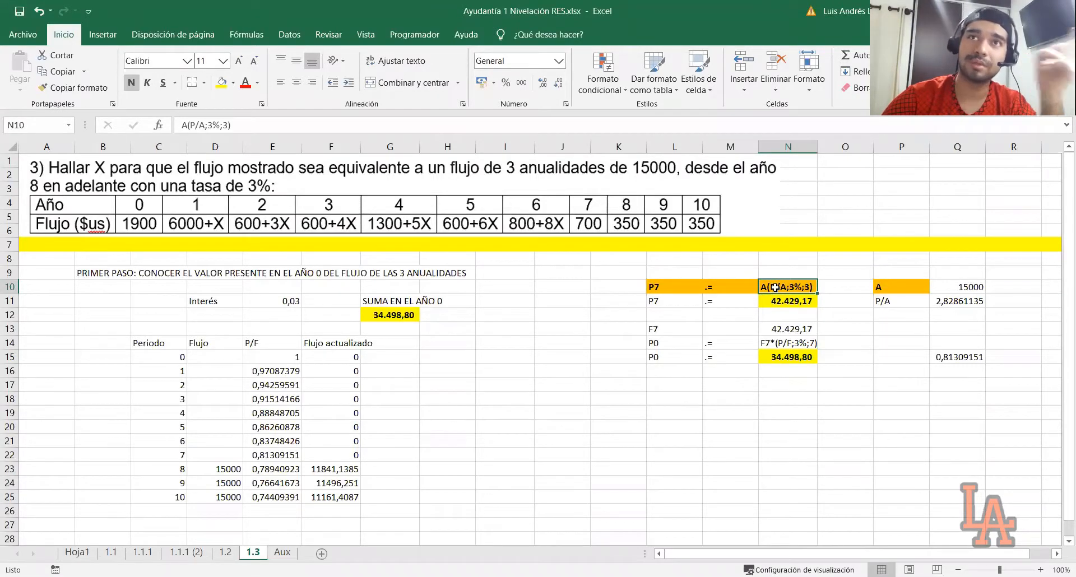
pyautogui.click(673, 287)
pyautogui.click(655, 302)
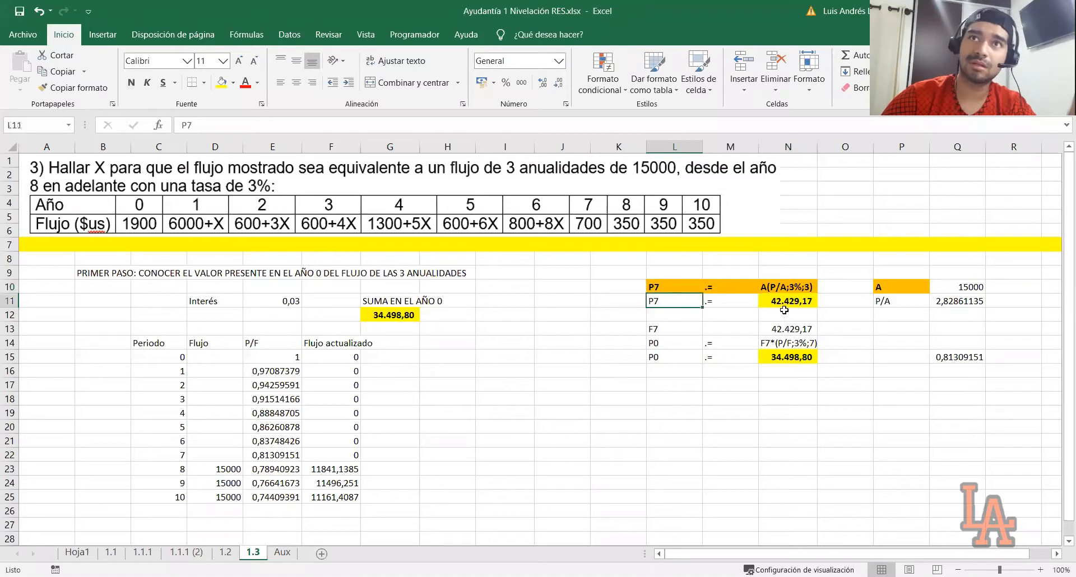
pyautogui.click(790, 301)
pyautogui.click(970, 301)
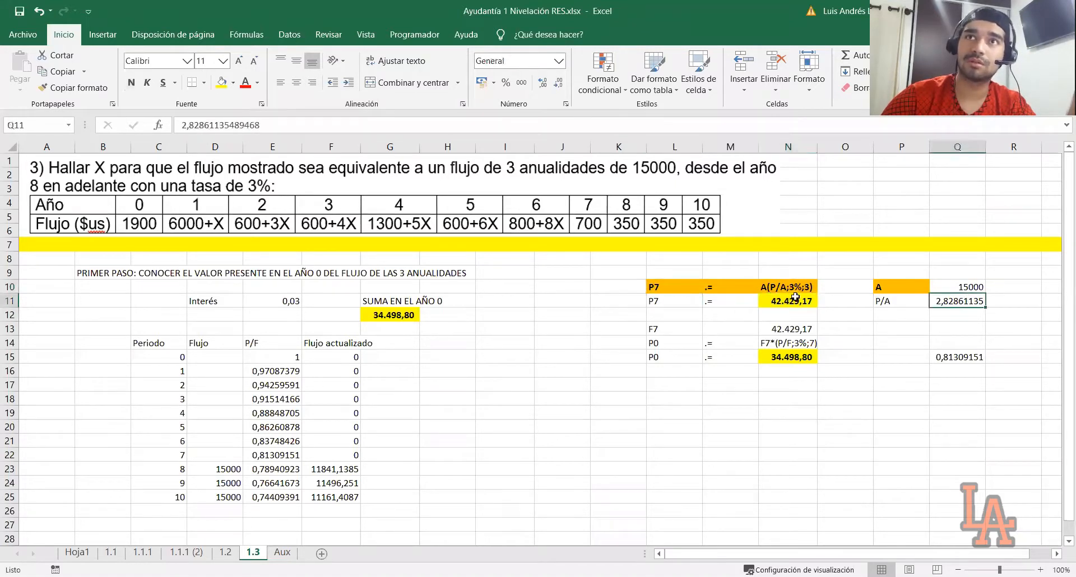
pyautogui.click(969, 285)
pyautogui.click(799, 302)
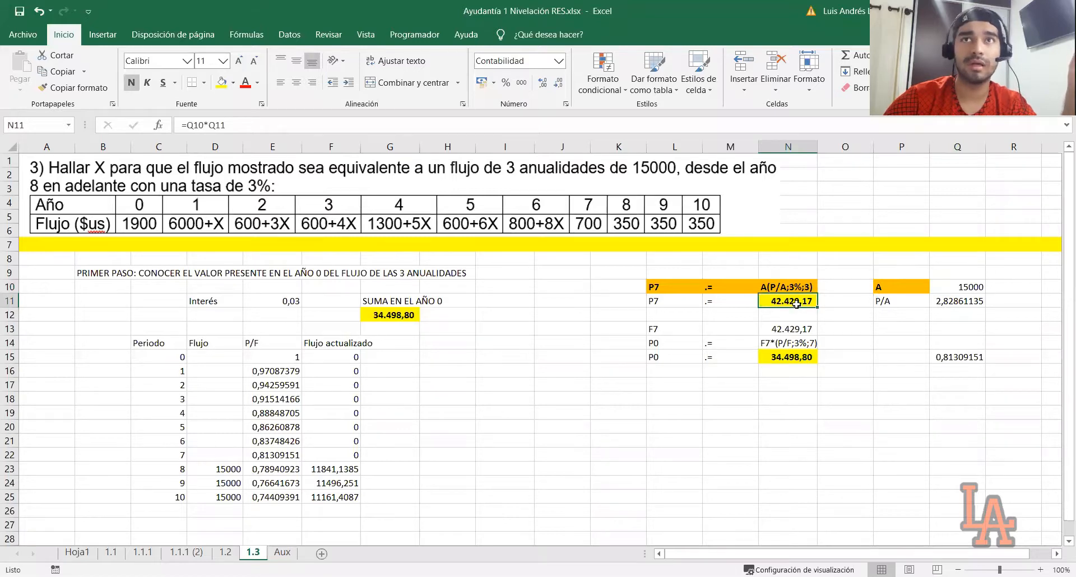
pyautogui.click(948, 355)
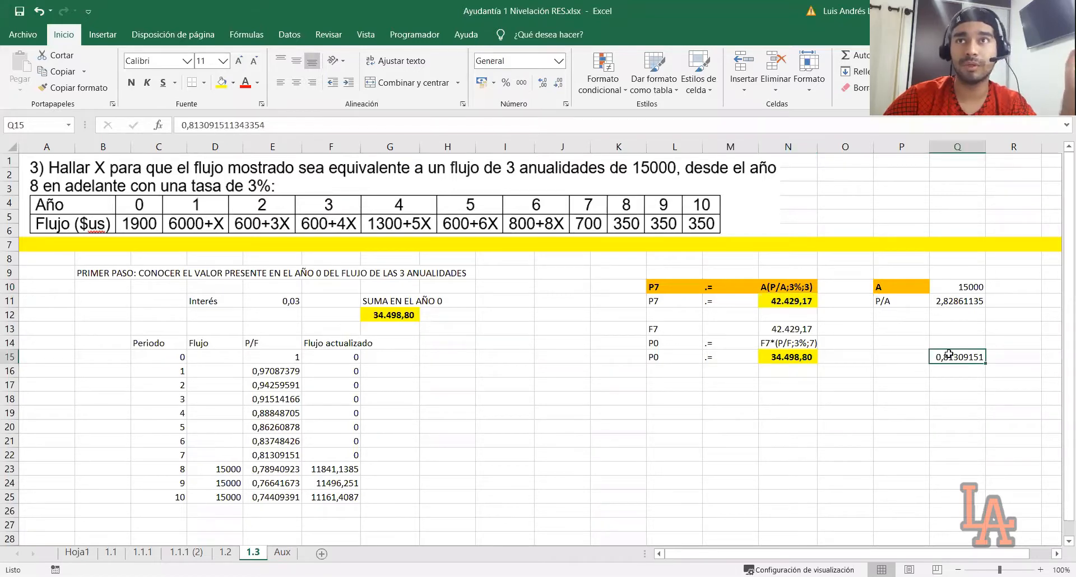
pyautogui.click(792, 355)
pyautogui.click(662, 359)
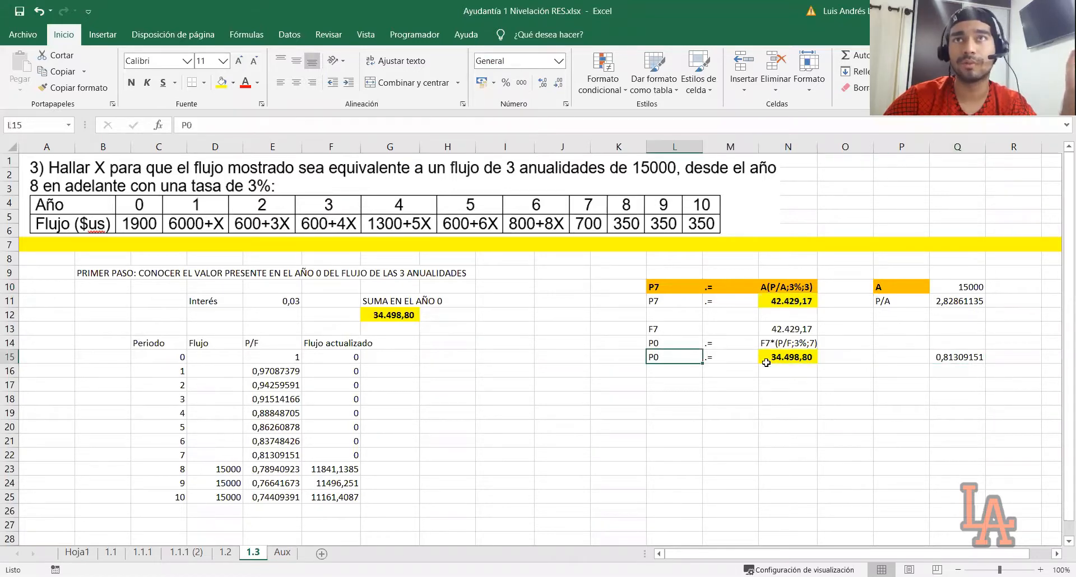
pyautogui.click(803, 303)
pyautogui.click(795, 343)
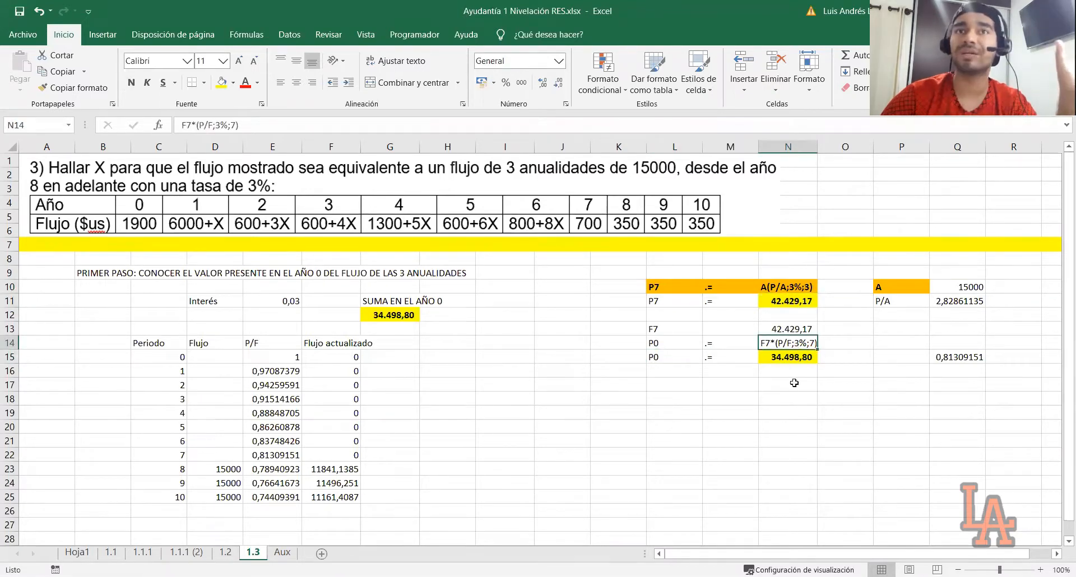
# Step: Calculate the year-0 value in a single formula in N18 with =15000*Q11*Q15
pyautogui.click(809, 395)
pyautogui.write('=')
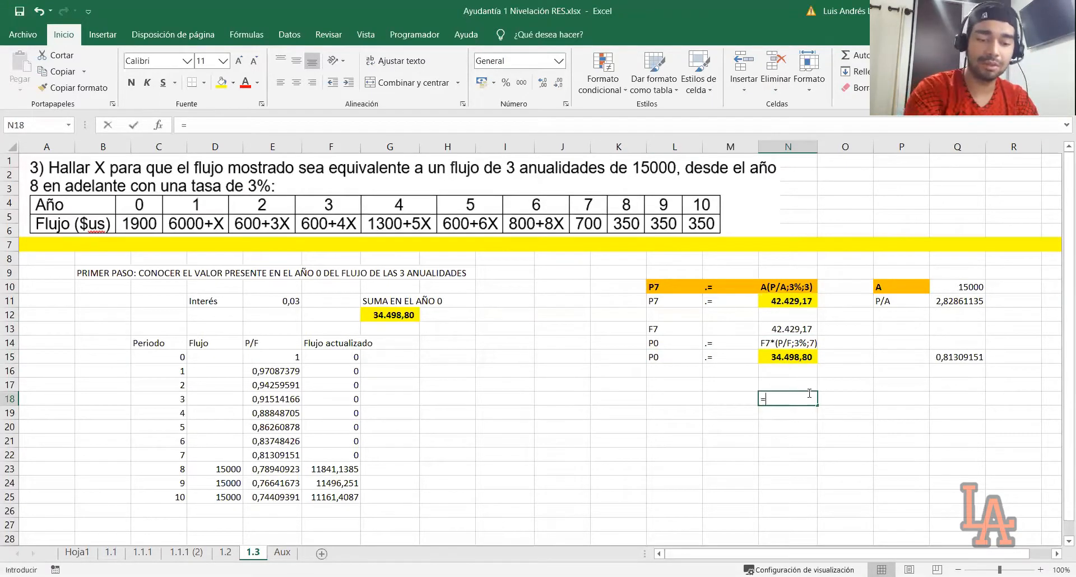
pyautogui.write('15000*')
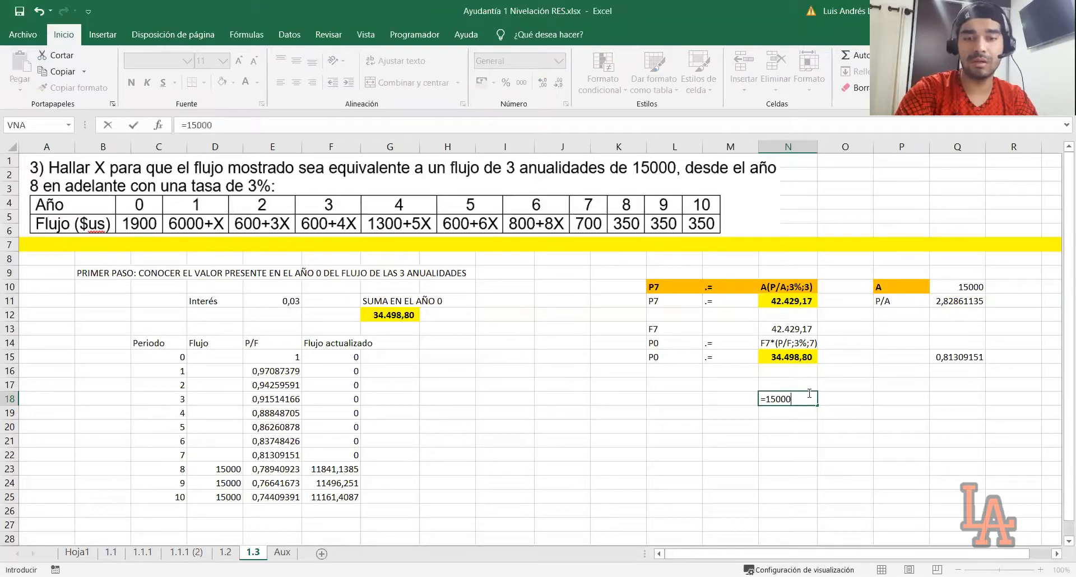
pyautogui.write('*')
pyautogui.click(953, 353)
pyautogui.press('Return')
# Step: Format the result in N18 with thousands separators and two decimals, a yellow fill and bold text
pyautogui.click(806, 399)
pyautogui.click(521, 82)
pyautogui.click(222, 82)
pyautogui.click(131, 83)
pyautogui.click(692, 367)
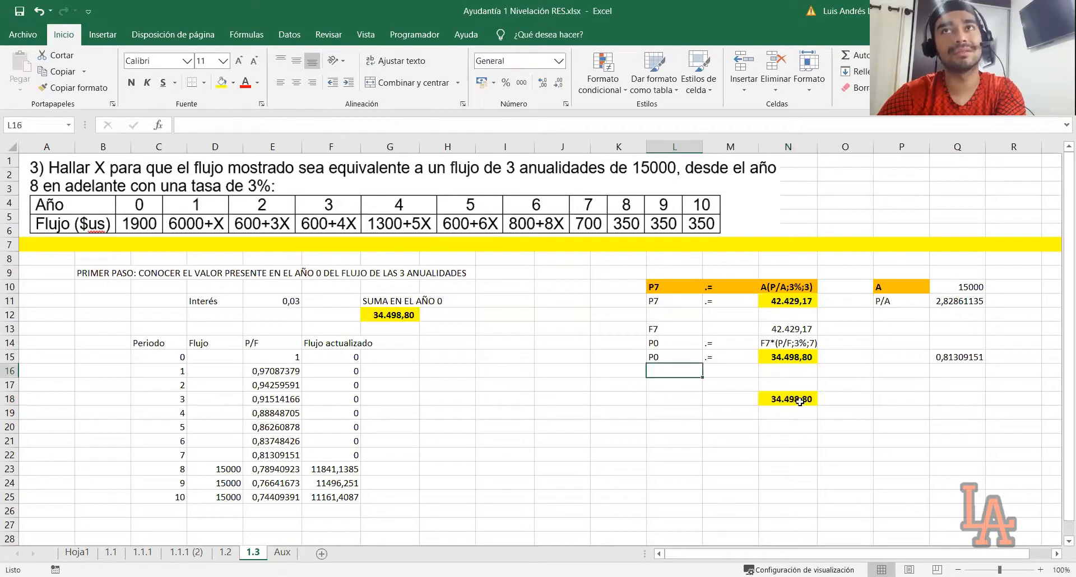
# Step: Examine the combined formula in N18 alongside the period-by-period discounted flow table below row 13
pyautogui.click(799, 401)
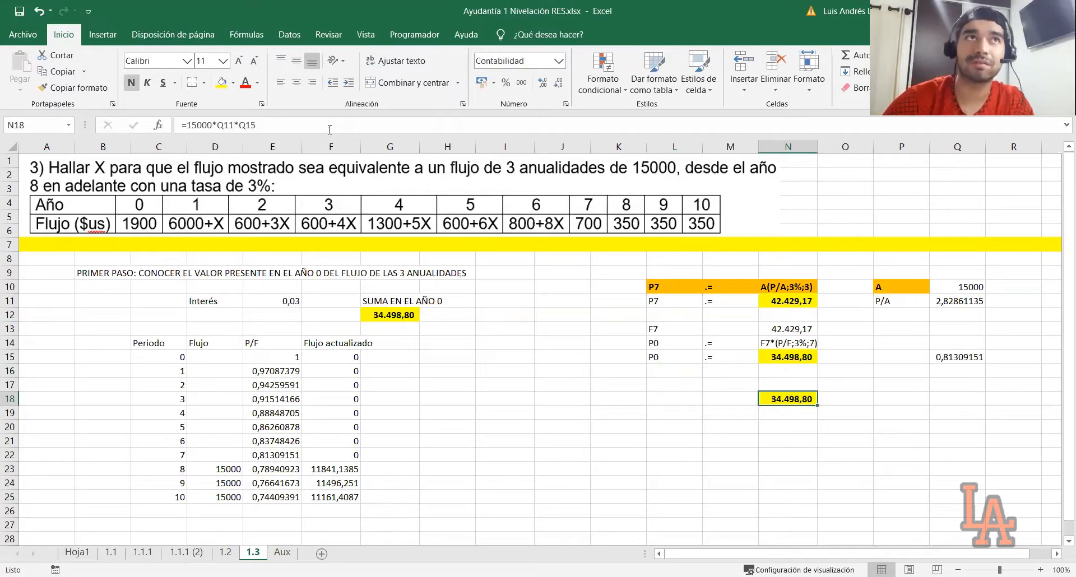
pyautogui.moveTo(129, 328); pyautogui.dragTo(342, 511)
pyautogui.click(400, 493)
pyautogui.moveTo(119, 327); pyautogui.dragTo(434, 525)
pyautogui.click(461, 477)
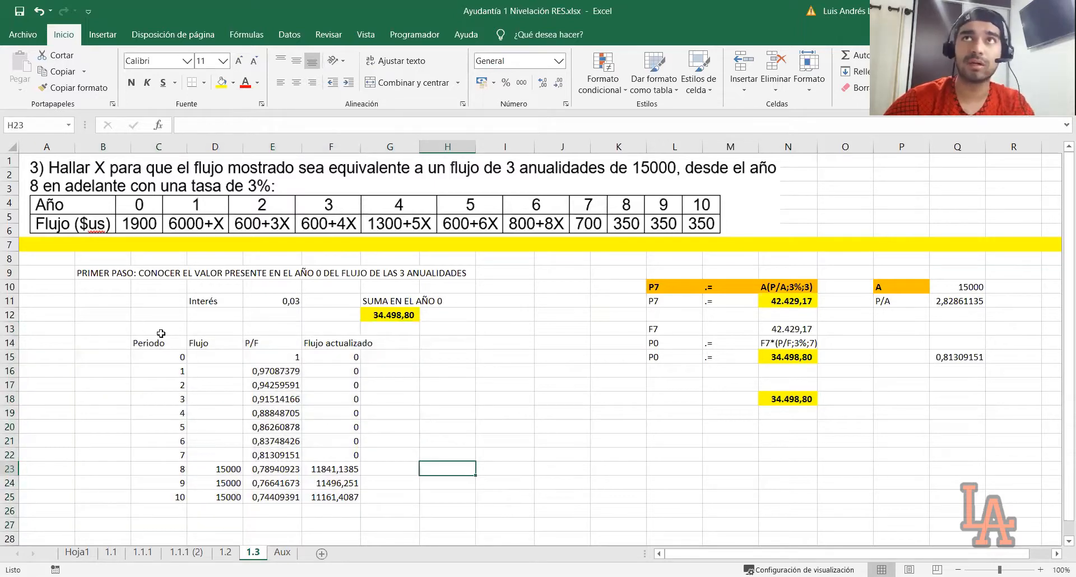
# Step: Compare the discounted flow table from row 13 down with the year-0 values in N15, N18 and G12
pyautogui.moveTo(154, 326); pyautogui.dragTo(355, 499)
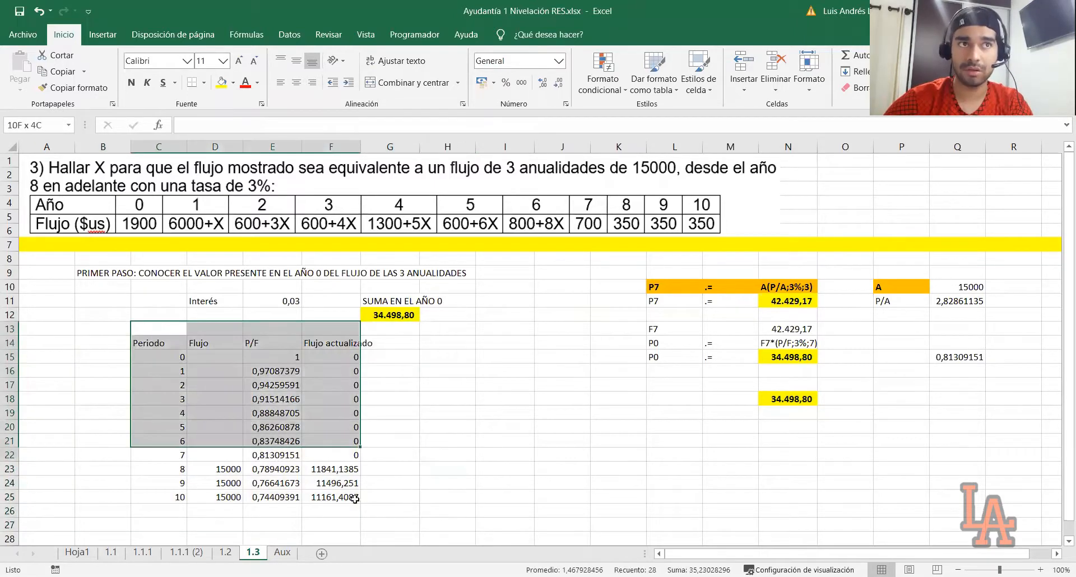
pyautogui.moveTo(137, 326); pyautogui.dragTo(354, 496)
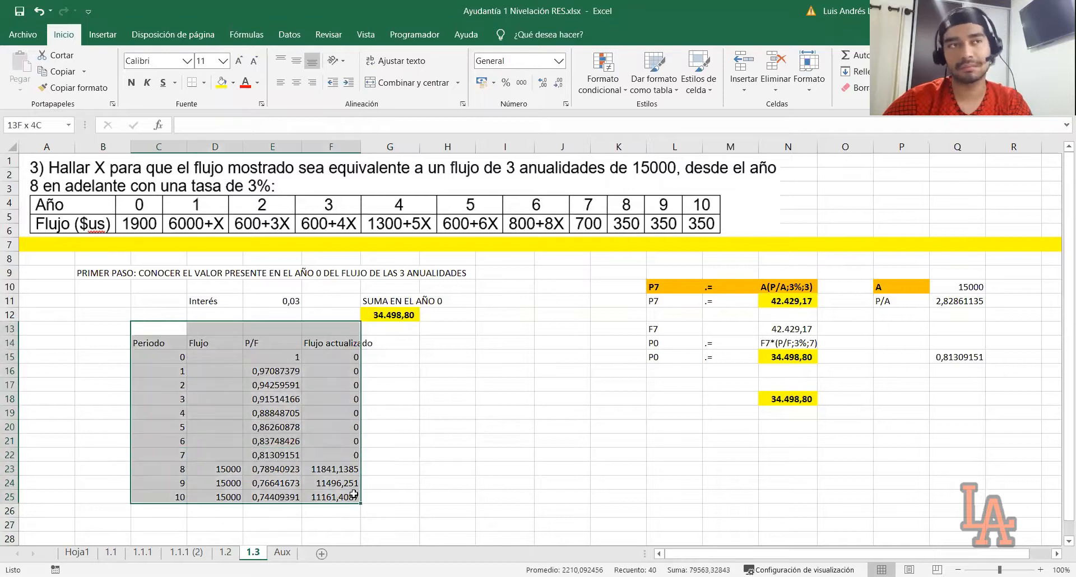
pyautogui.moveTo(168, 329); pyautogui.dragTo(379, 505)
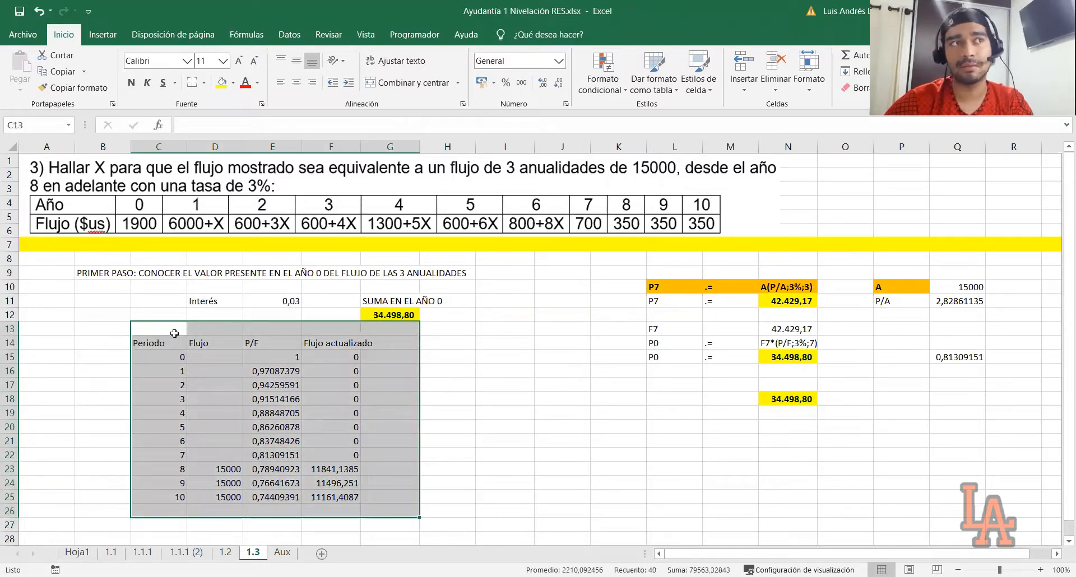
pyautogui.click(665, 284)
pyautogui.moveTo(799, 392); pyautogui.dragTo(937, 423)
pyautogui.click(748, 411)
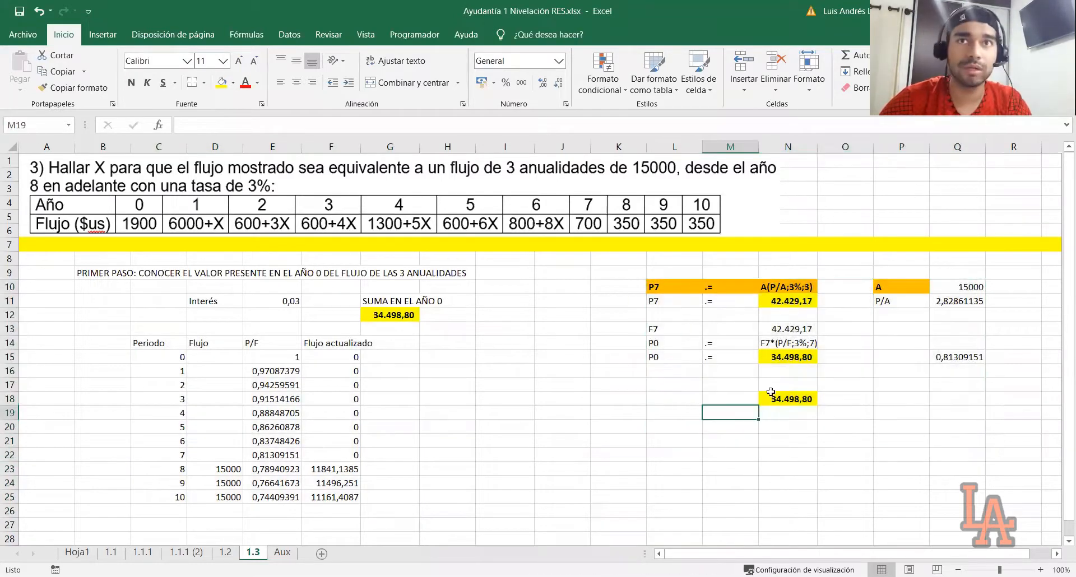
pyautogui.click(781, 397)
pyautogui.click(785, 366)
pyautogui.click(389, 316)
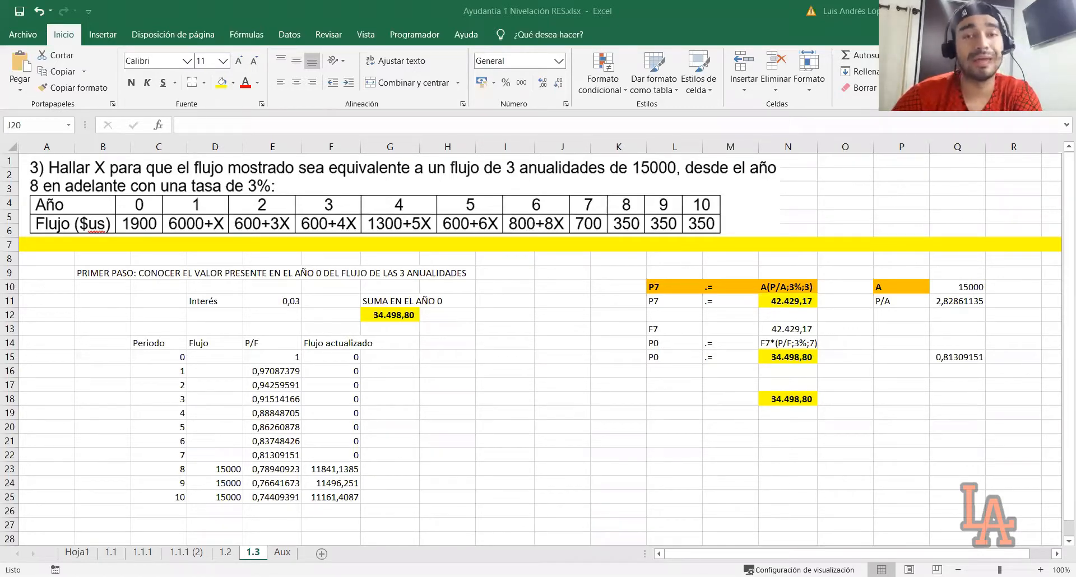
pyautogui.click(536, 443)
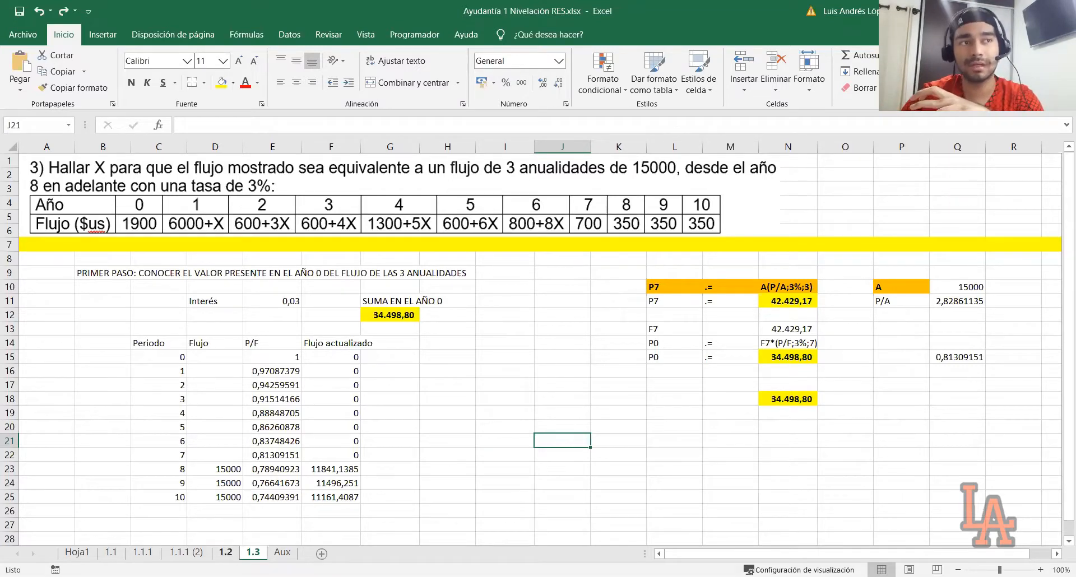
# Step: Review the period-by-period flow table of exercise 2 on sheet 1.2, and return to sheet 1.3
pyautogui.click(225, 552)
pyautogui.click(193, 415)
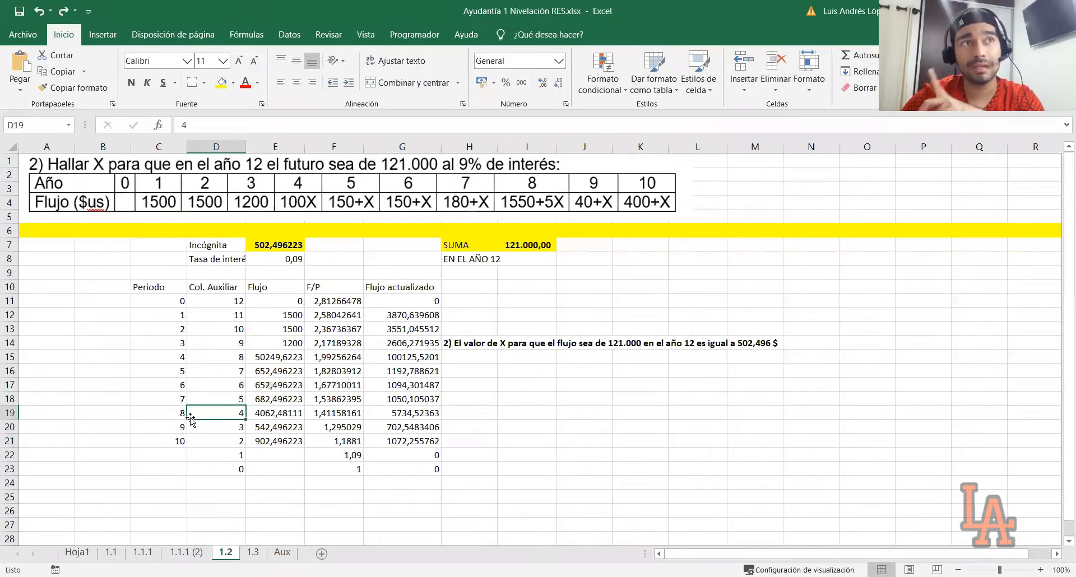
pyautogui.moveTo(161, 286); pyautogui.dragTo(437, 469)
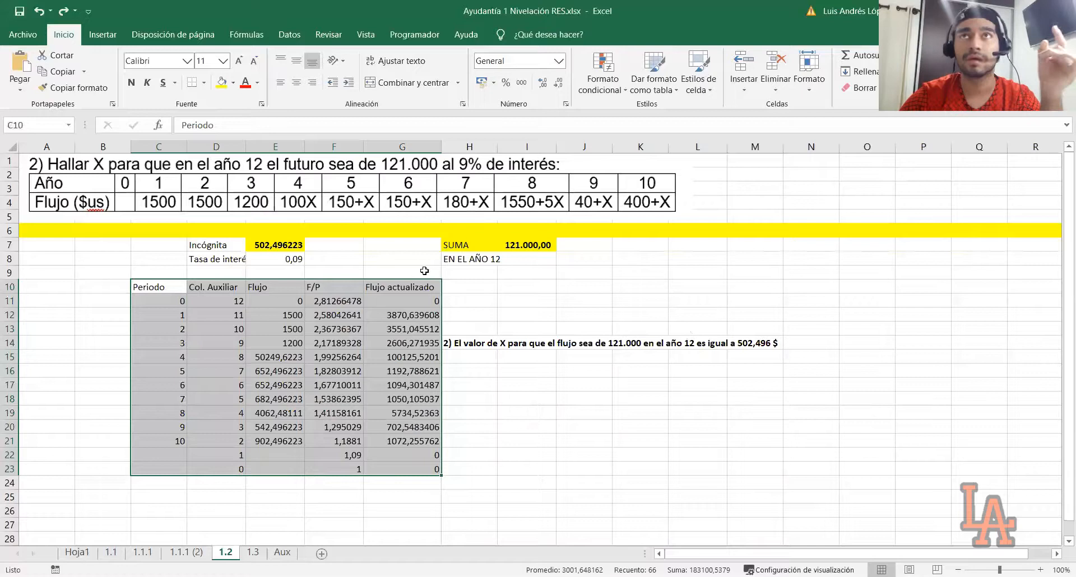
pyautogui.hotkey('ctrl', 'pagedown')
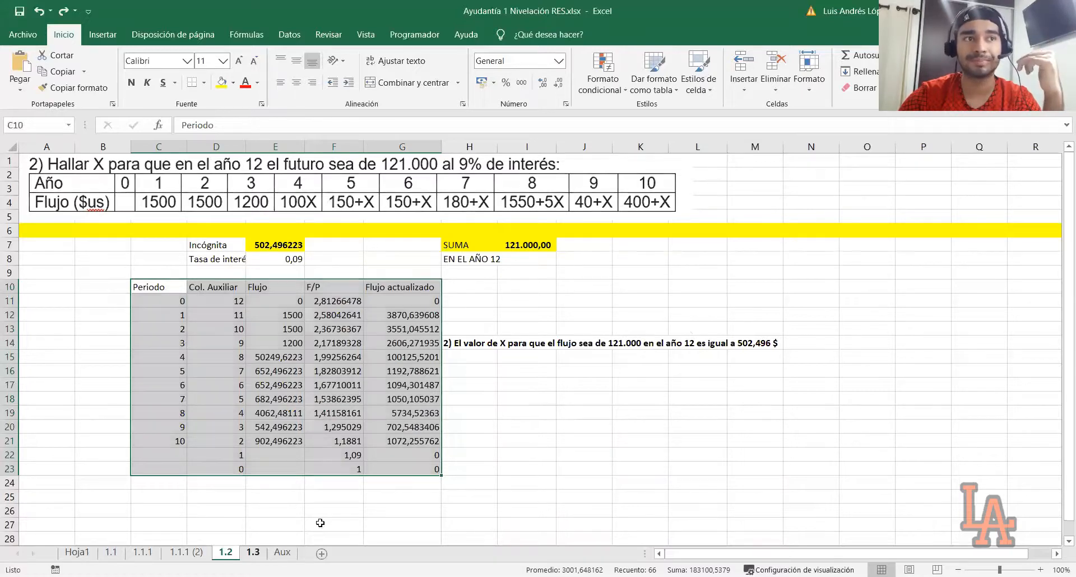
pyautogui.scroll(-4, 591, 429)
pyautogui.click(416, 381)
pyautogui.click(471, 358)
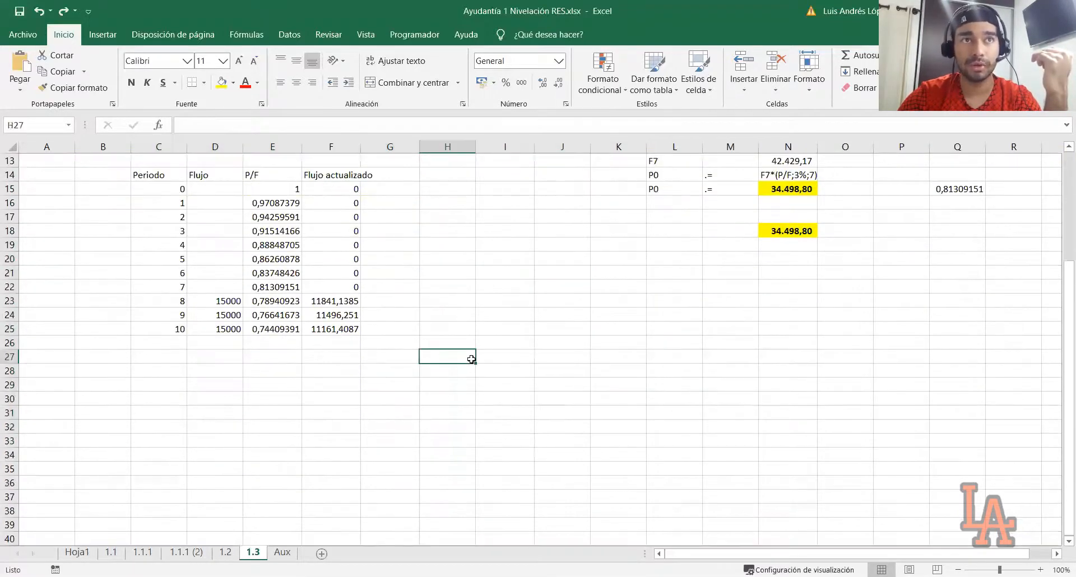
pyautogui.scroll(4, 543, 409)
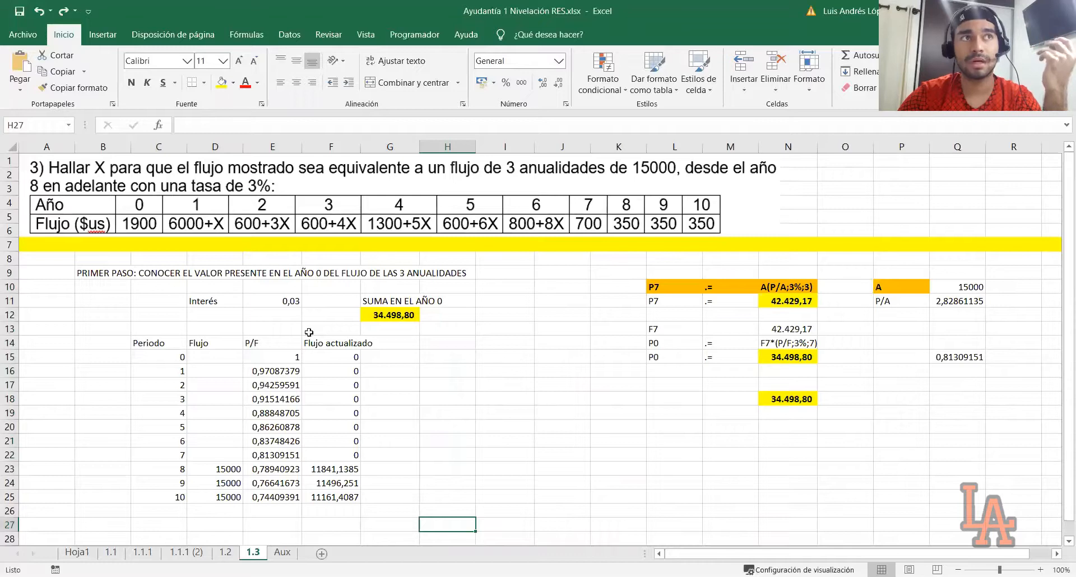
# Step: Insert blank cells over B9:I27, shifting the existing first-step calculations right to free space for a new table
pyautogui.click(99, 273)
pyautogui.moveTo(99, 273); pyautogui.dragTo(528, 521)
pyautogui.rightClick(506, 444)
pyautogui.click(563, 232)
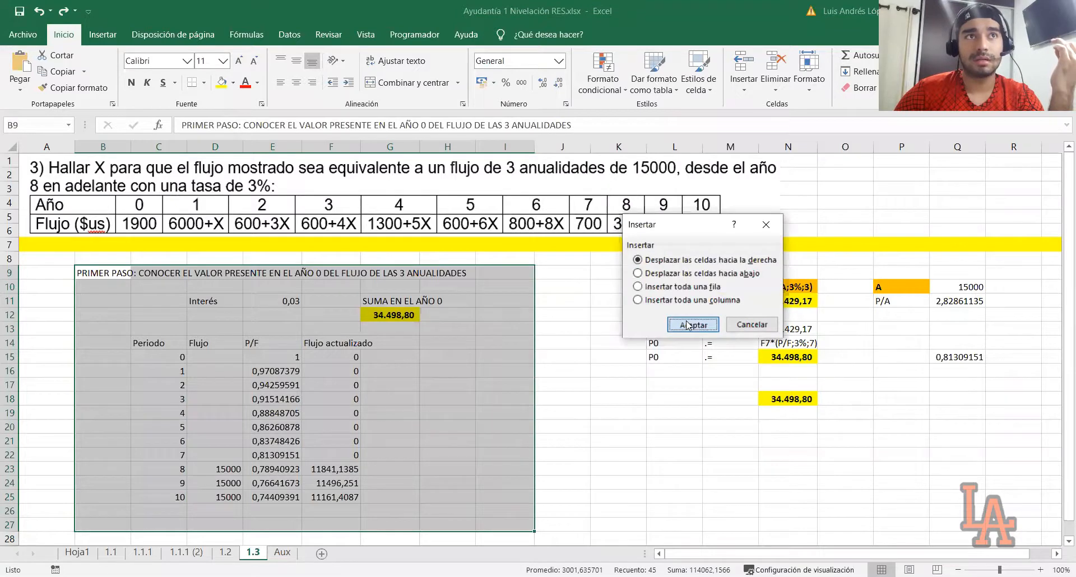
pyautogui.click(693, 325)
pyautogui.click(446, 356)
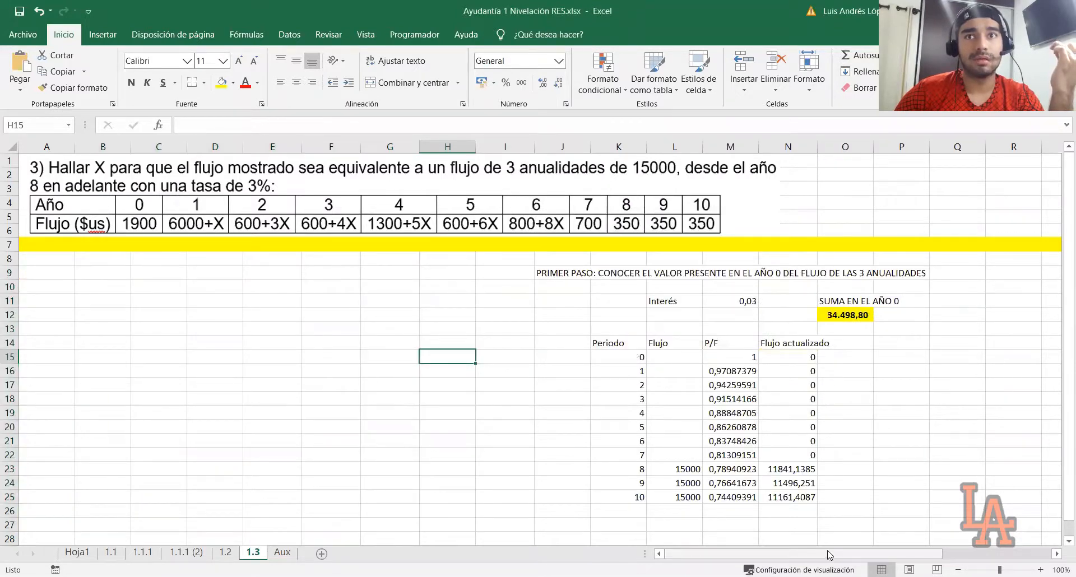
pyautogui.click(284, 386)
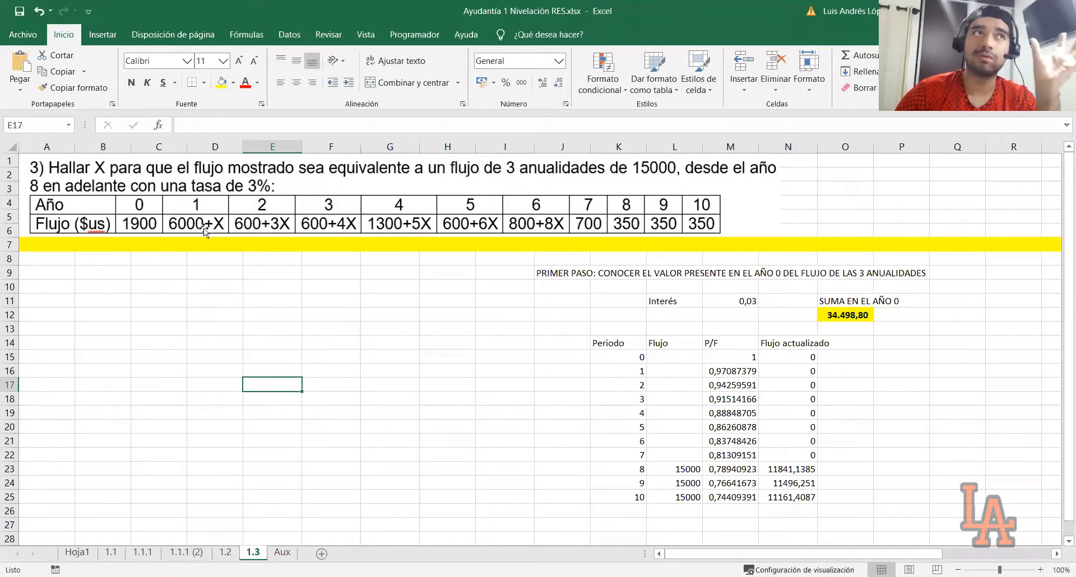
# Step: Start a flow table in row 11 with headers Periodo in B11 and Flujo in C11, filling periods 0 to 10 in B12:B22
pyautogui.click(98, 297)
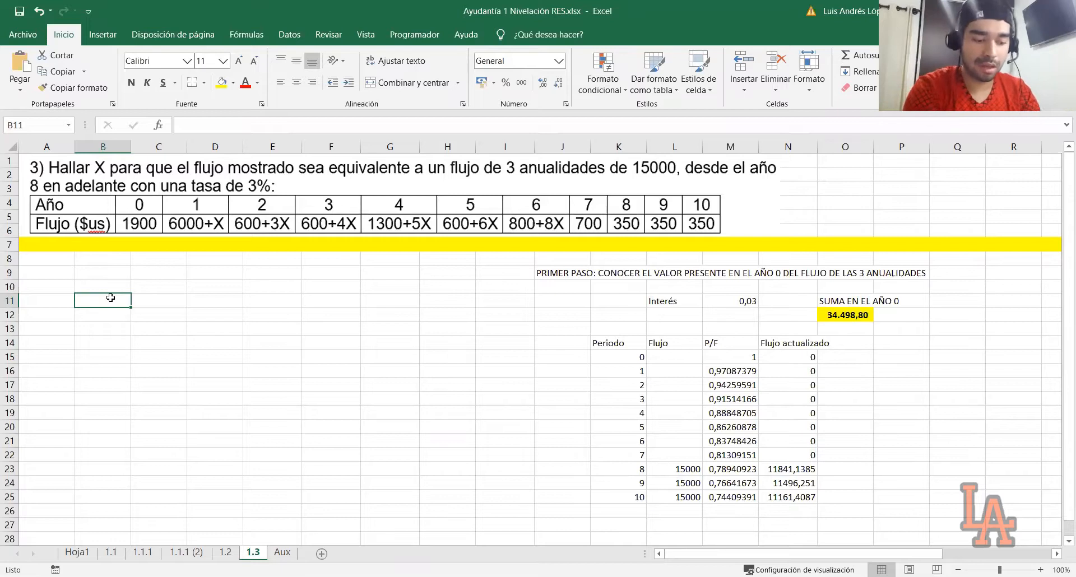
pyautogui.write('Periodo')
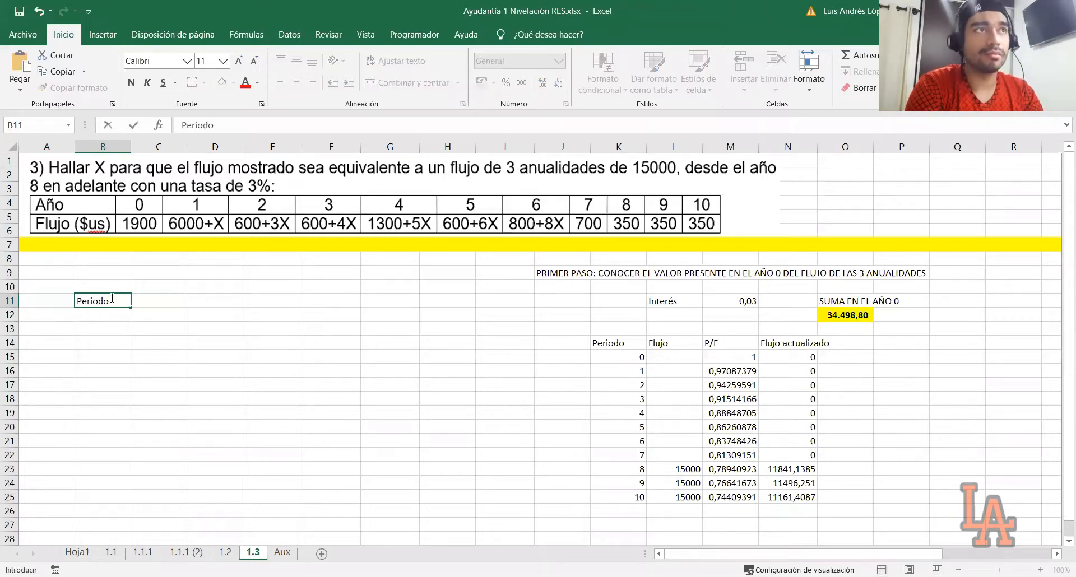
pyautogui.press('Tab')
pyautogui.press('Return')
pyautogui.write('0')
pyautogui.press('Return')
pyautogui.write('1')
pyautogui.press('Return')
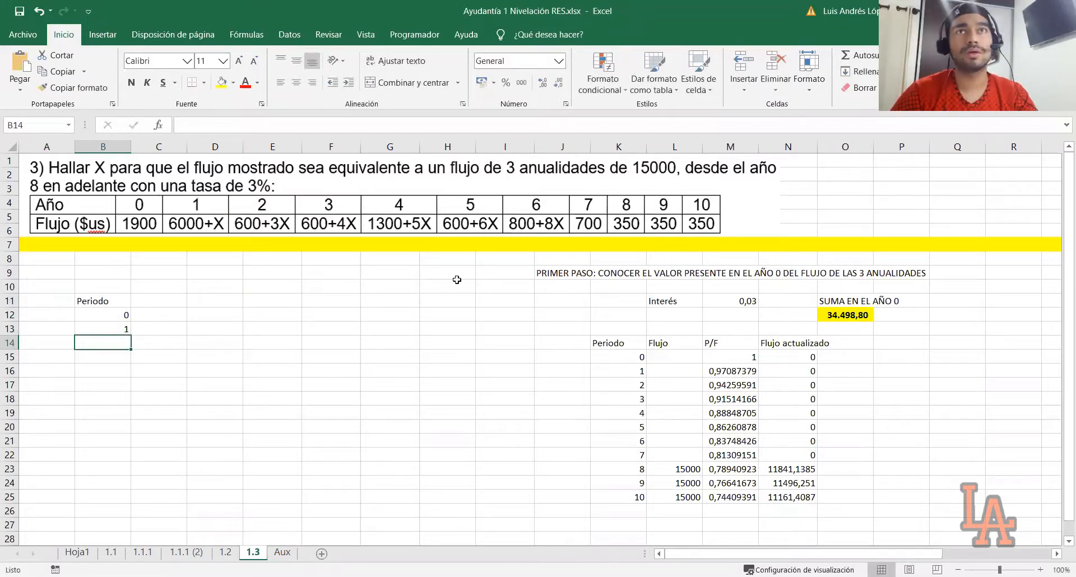
pyautogui.moveTo(121, 318); pyautogui.dragTo(131, 455)
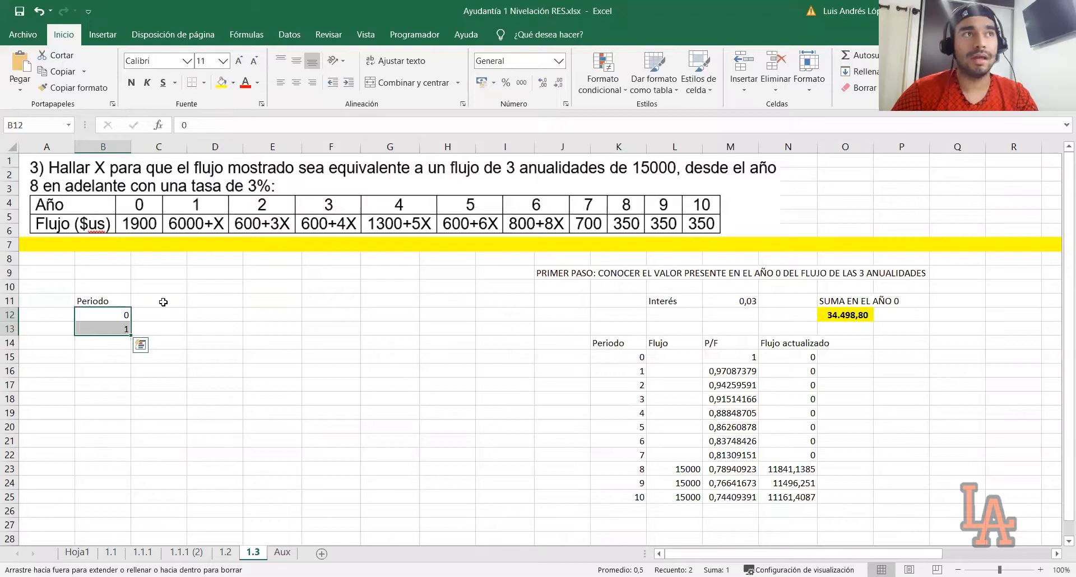
pyautogui.click(163, 302)
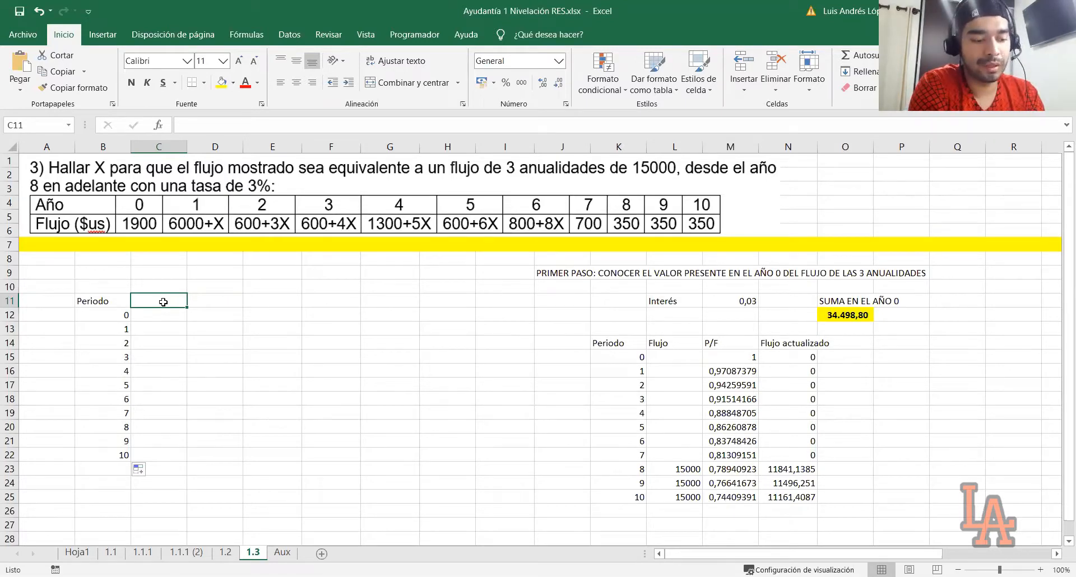
pyautogui.write('Flujo')
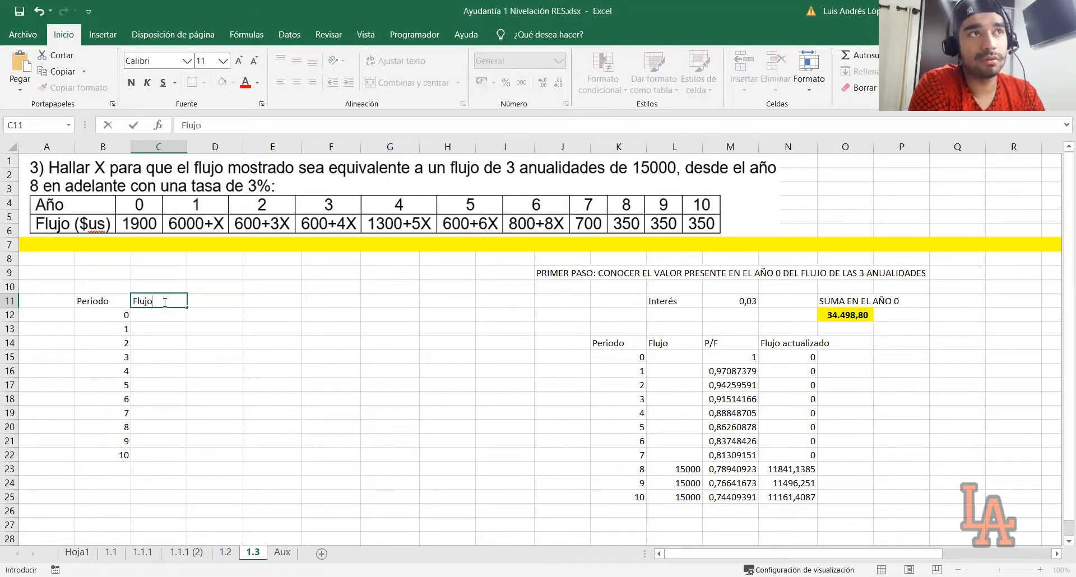
pyautogui.press('Return')
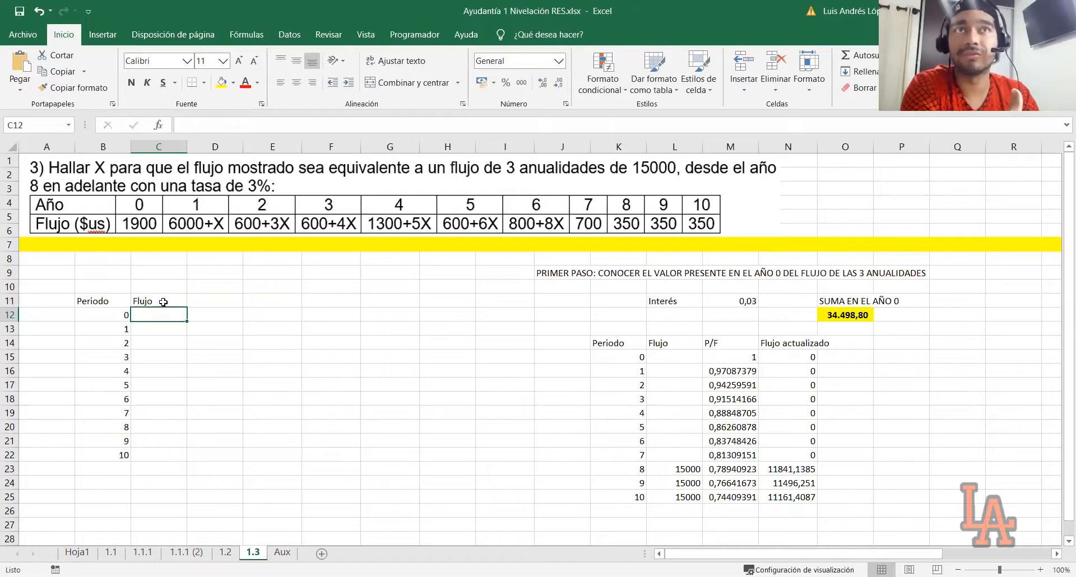
# Step: Add the label Incógnita in C8 with a trial value of 100 in D8
pyautogui.click(176, 254)
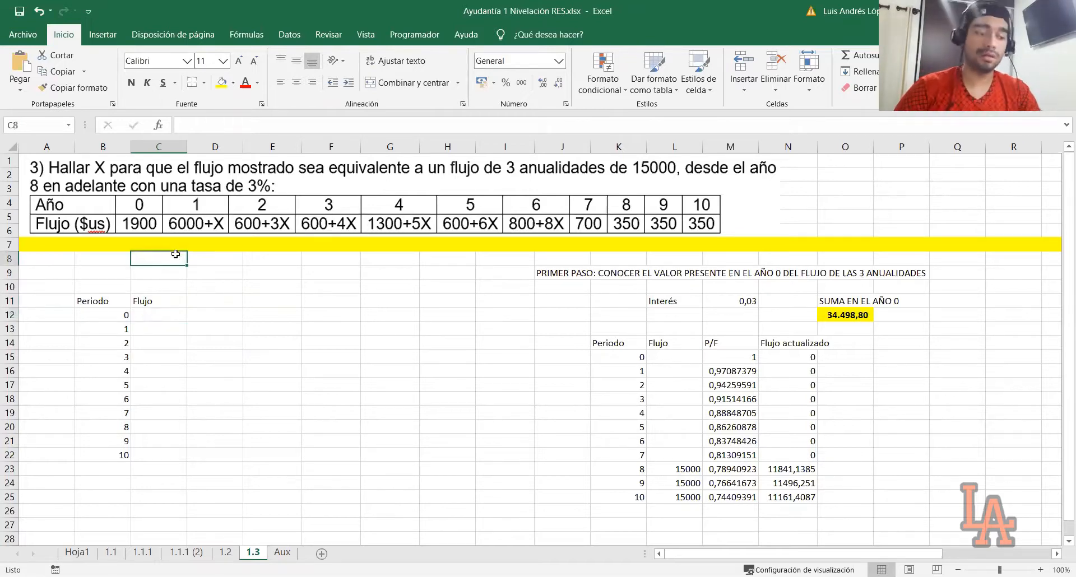
pyautogui.write('Incó')
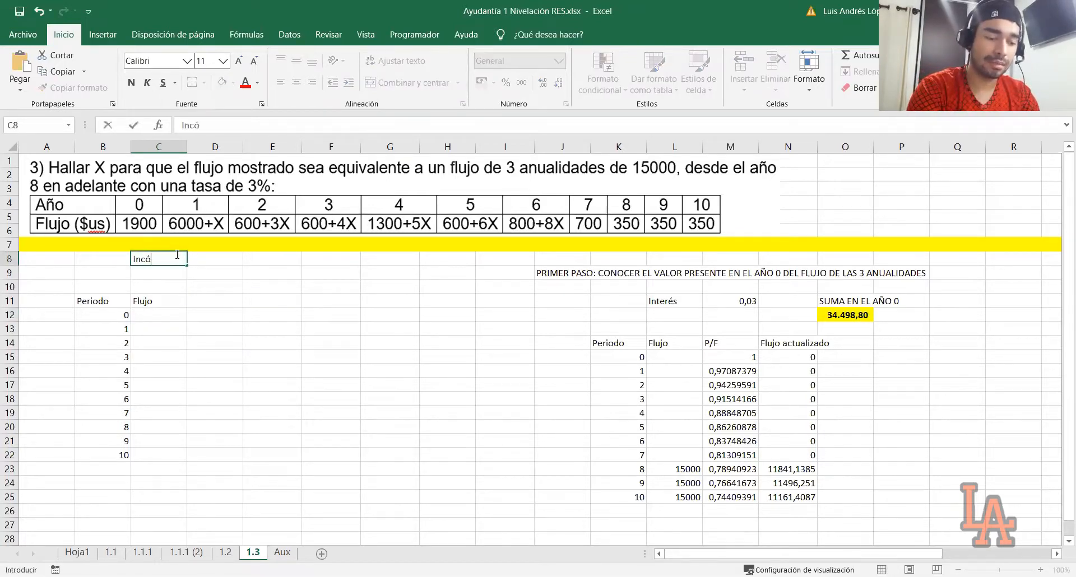
pyautogui.write('gnita')
pyautogui.press('Tab')
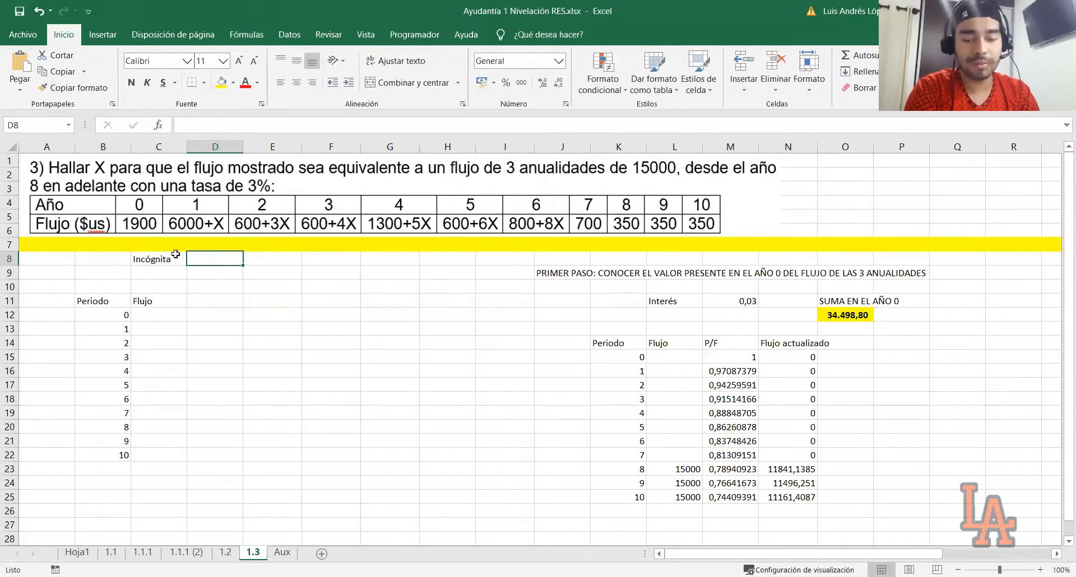
pyautogui.write('100')
pyautogui.press('Return')
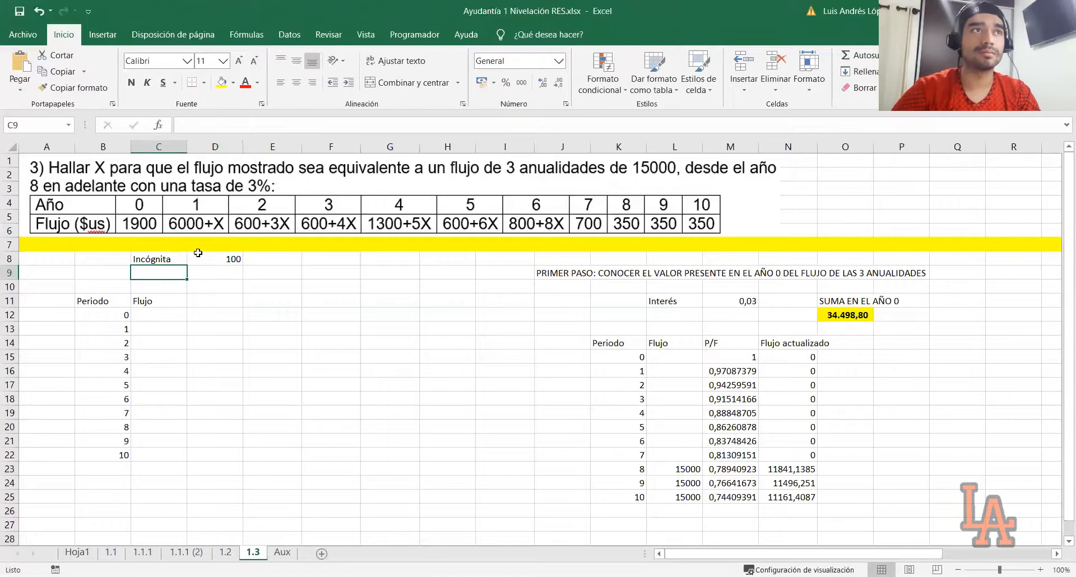
# Step: Highlight the Incógnita label and its value in C8:D8 with a yellow fill and bold text
pyautogui.moveTo(168, 258); pyautogui.dragTo(222, 259)
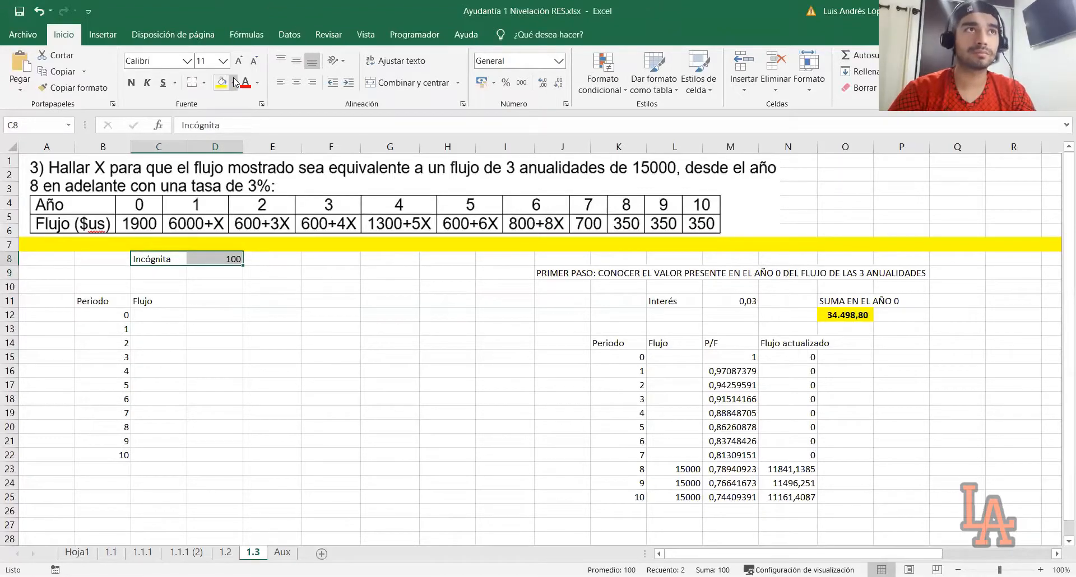
pyautogui.click(222, 82)
pyautogui.click(131, 82)
# Step: Enter the flows for periods 0 and 1: 1900 in C12 and =6000+D8 in C13
pyautogui.click(160, 316)
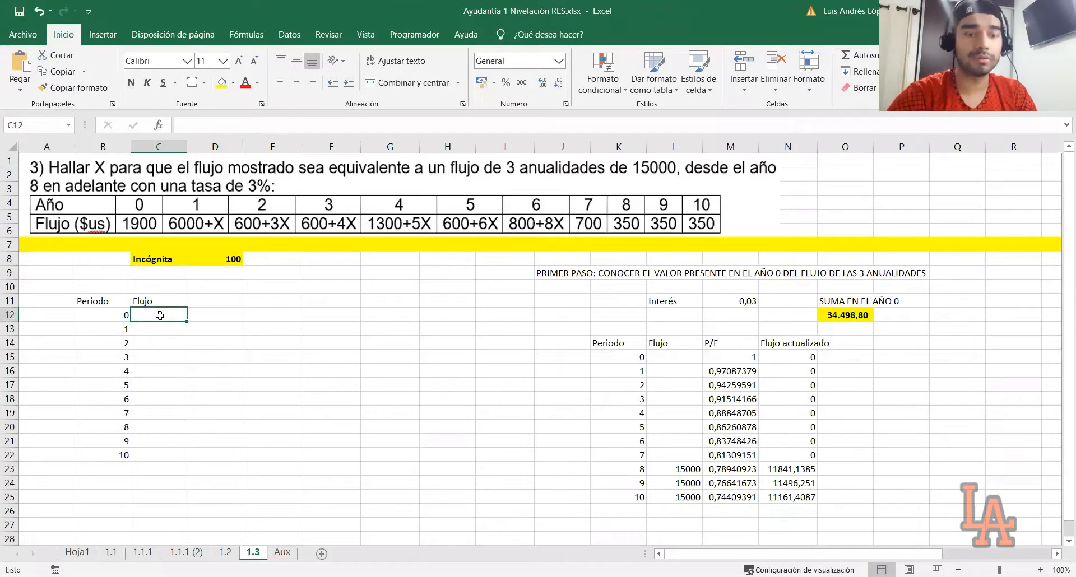
pyautogui.write('1900')
pyautogui.press('Return')
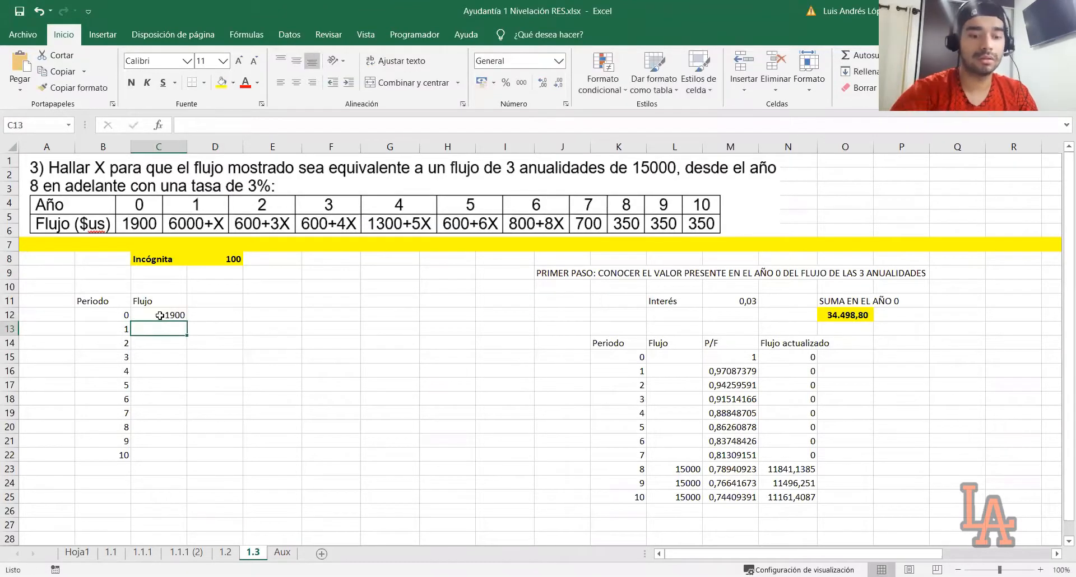
pyautogui.write('=6000')
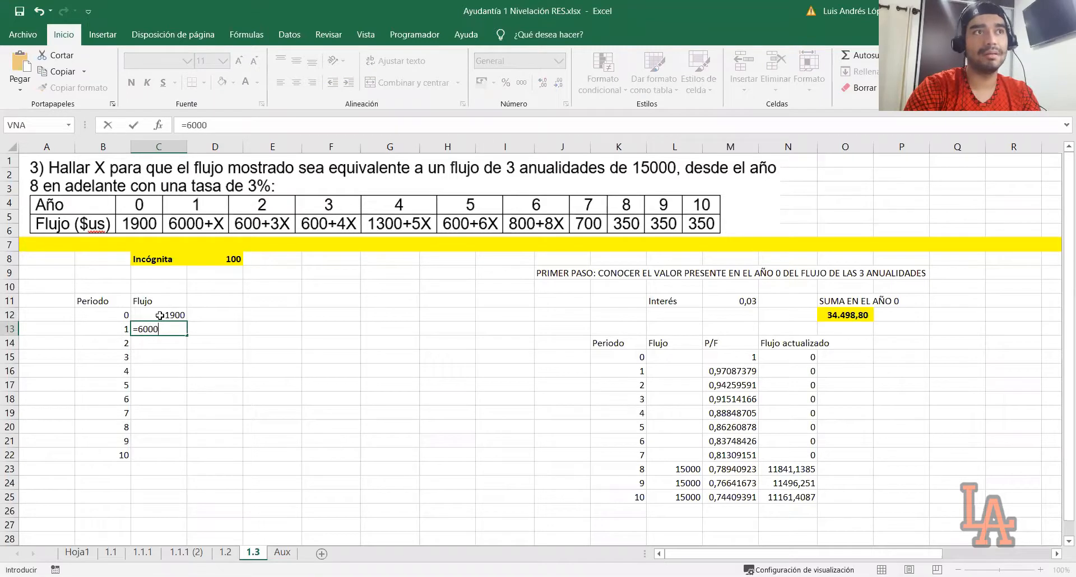
pyautogui.write('+')
pyautogui.click(210, 258)
pyautogui.press('Return')
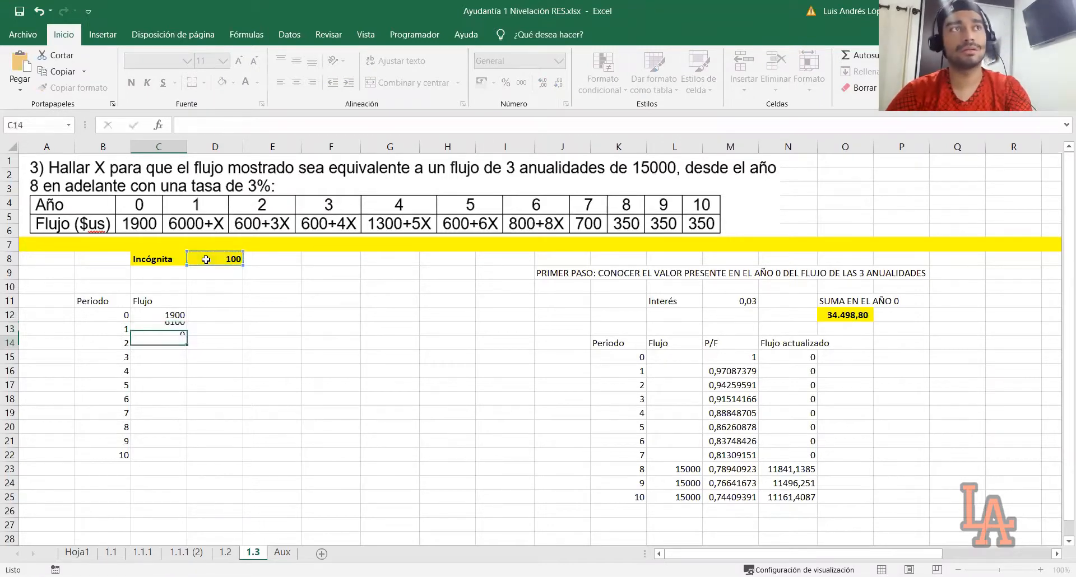
# Step: Enter the flows for periods 2 and 3: =600+3*D8 in C14 and =600+4*D8 in C15
pyautogui.write('=600+')
pyautogui.click(220, 259)
pyautogui.press('Return')
pyautogui.write('=600+')
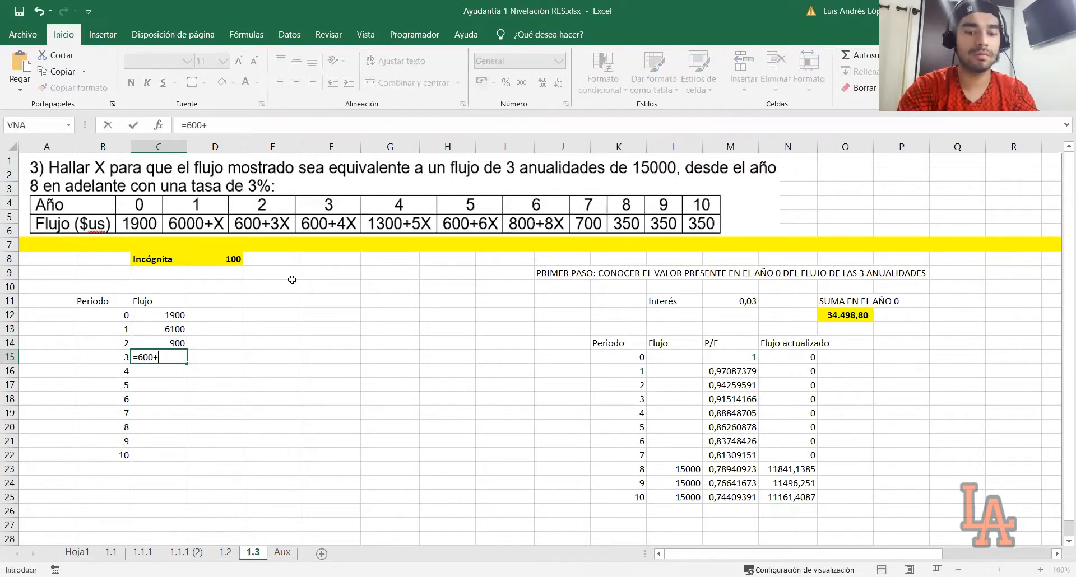
pyautogui.click(230, 258)
pyautogui.press('Return')
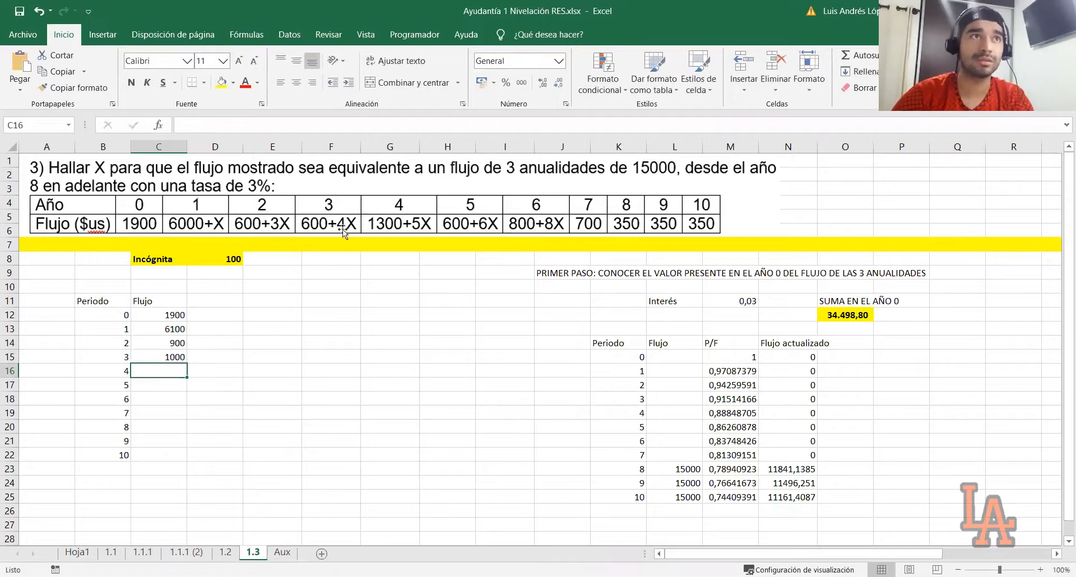
# Step: Enter the flows for periods 4 to 6 in C16:C18: =1300+5*D8, =600+6*D8 and =800+8*D8
pyautogui.write('=1300+5*')
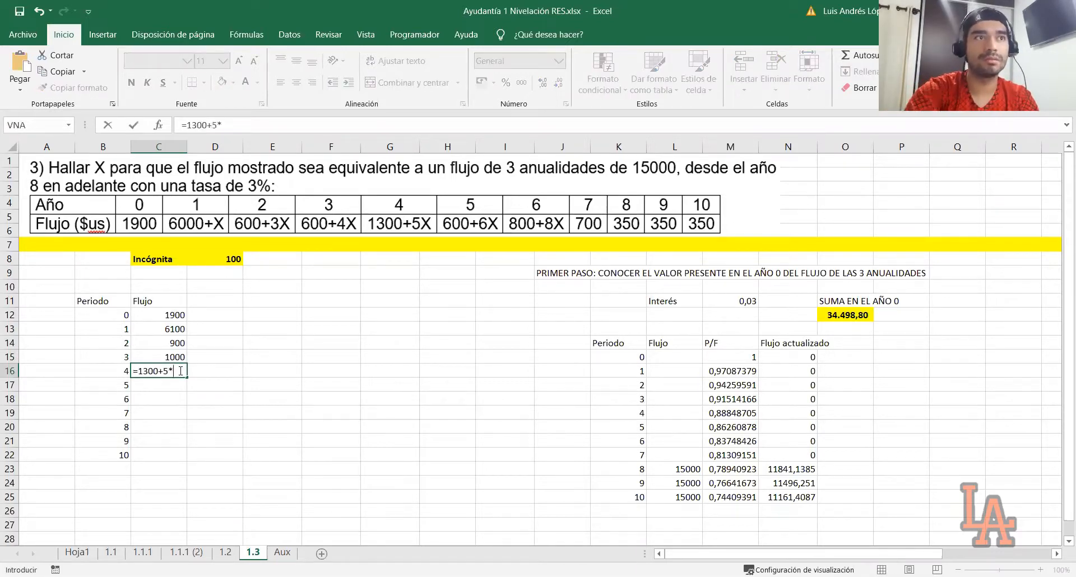
pyautogui.click(224, 259)
pyautogui.press('Return')
pyautogui.write('=600+6*')
pyautogui.click(225, 259)
pyautogui.press('Return')
pyautogui.write('=800+8*')
pyautogui.click(224, 259)
pyautogui.press('Return')
# Step: Enter the flows for periods 7 to 10: 700 in C19 and 350 in each of C20:C22
pyautogui.write('=')
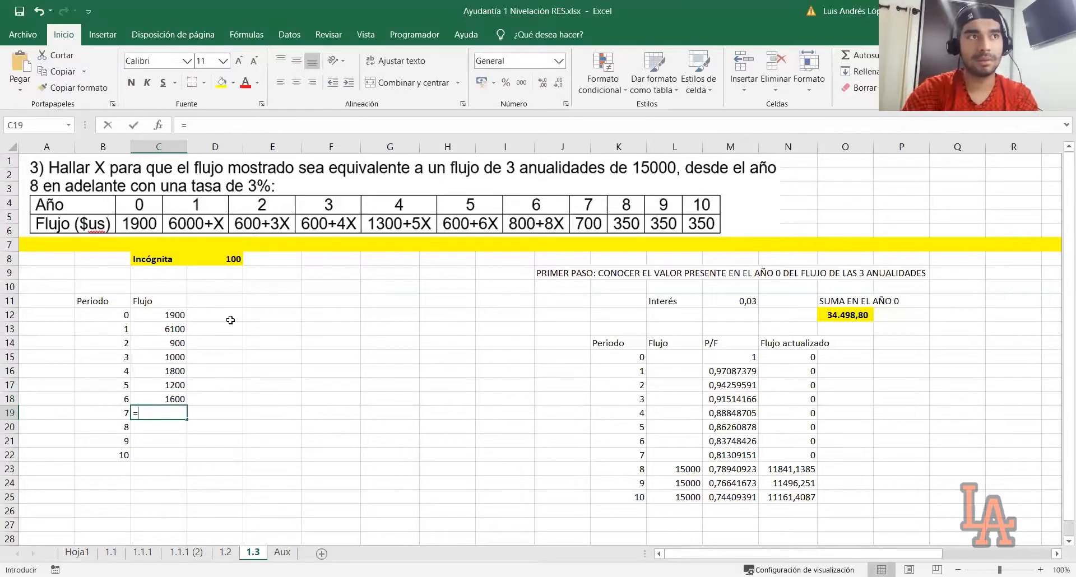
pyautogui.write('700')
pyautogui.press('Return')
pyautogui.write('350')
pyautogui.press('Return')
pyautogui.write('350')
pyautogui.press('Return')
pyautogui.write('350')
pyautogui.click(256, 408)
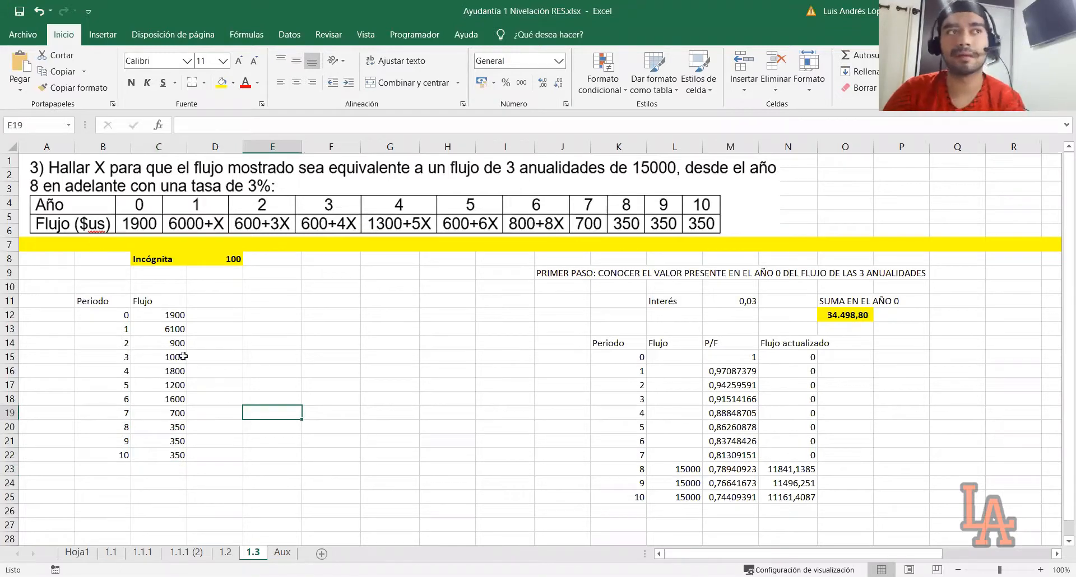
# Step: Try 200 as the value of the unknown in D8, and set it back to 100
pyautogui.click(213, 262)
pyautogui.write('200')
pyautogui.press('Return')
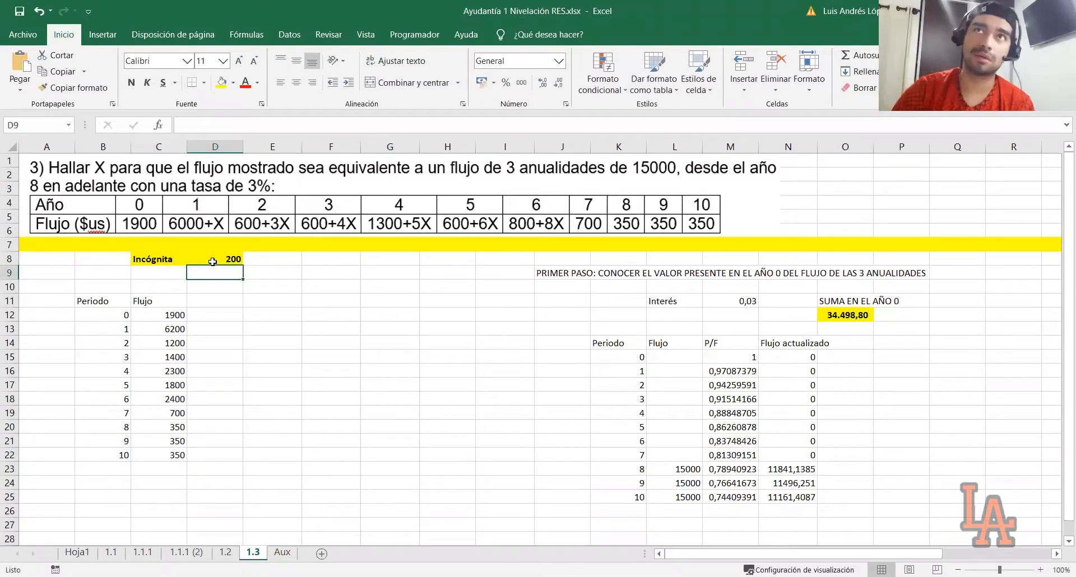
pyautogui.click(217, 261)
pyautogui.write('100')
pyautogui.press('Return')
# Step: Add the column heading P/F in D11, beside the Flujo heading
pyautogui.click(200, 302)
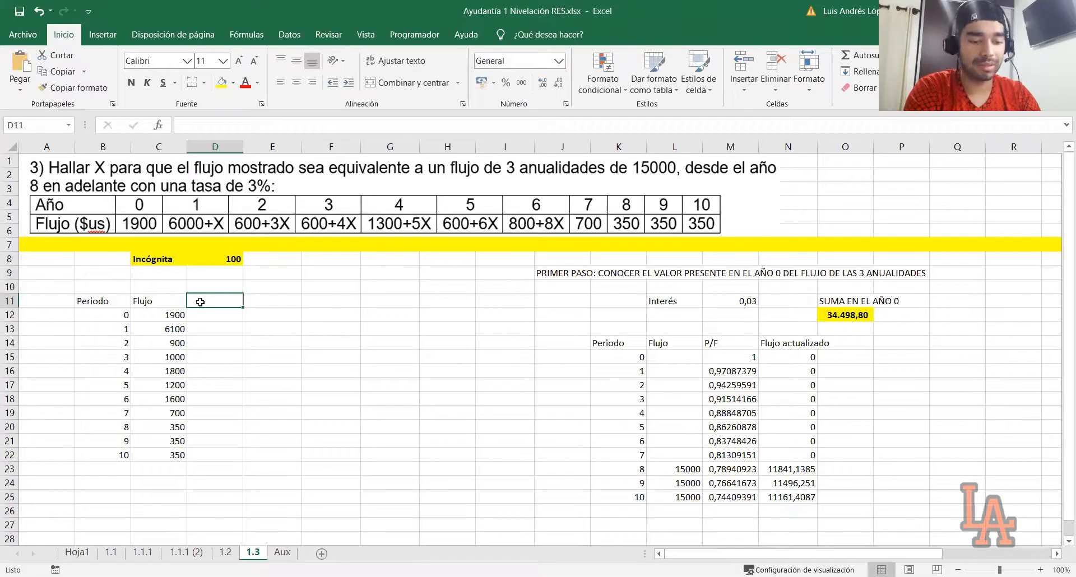
pyautogui.write('P/F')
pyautogui.press('Return')
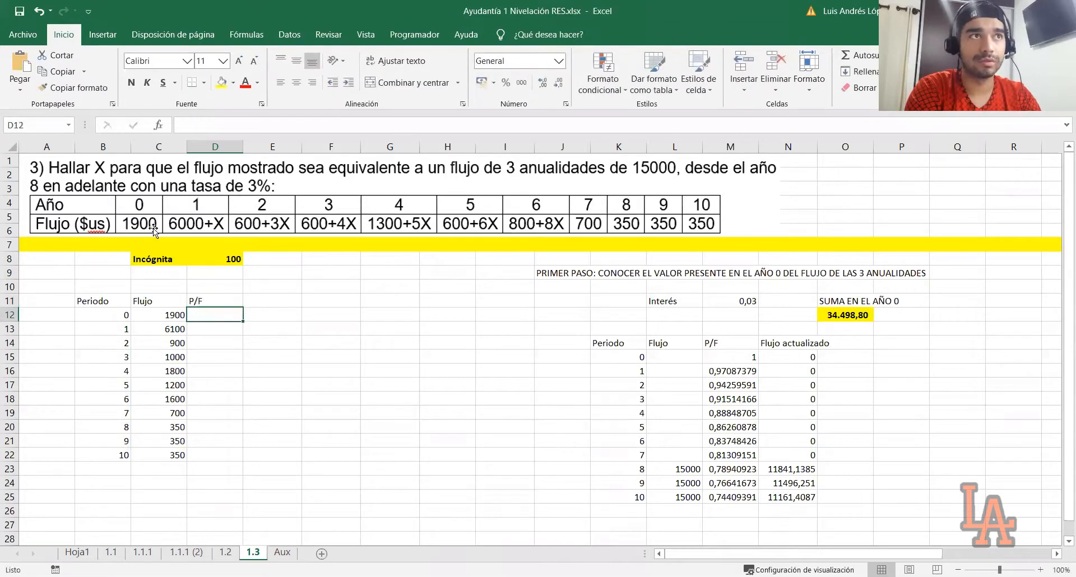
# Step: Label C9 as Tasa de interés and enter the rate 0,03 in D9
pyautogui.press('Up')
pyautogui.press('Up')
pyautogui.press('Up')
pyautogui.press('Up')
pyautogui.press('Up')
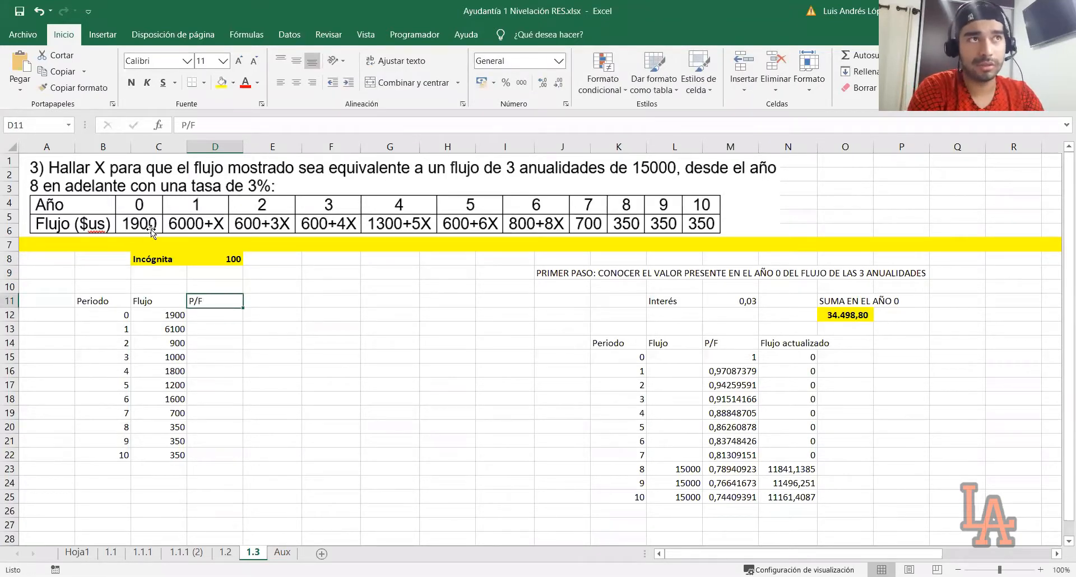
pyautogui.press('Down')
pyautogui.press('Left')
pyautogui.press('Down')
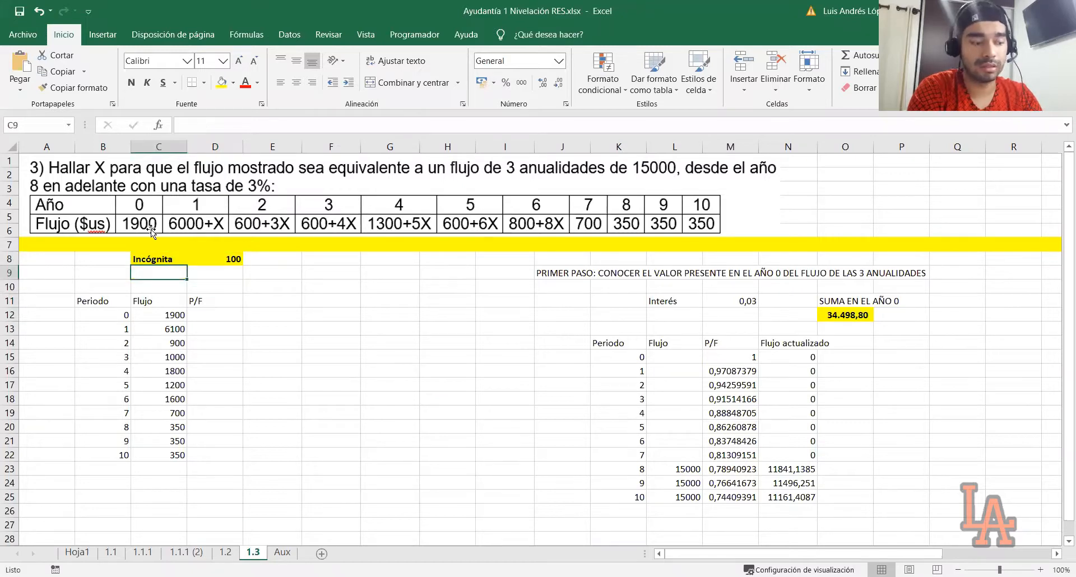
pyautogui.write('Tasa de interés')
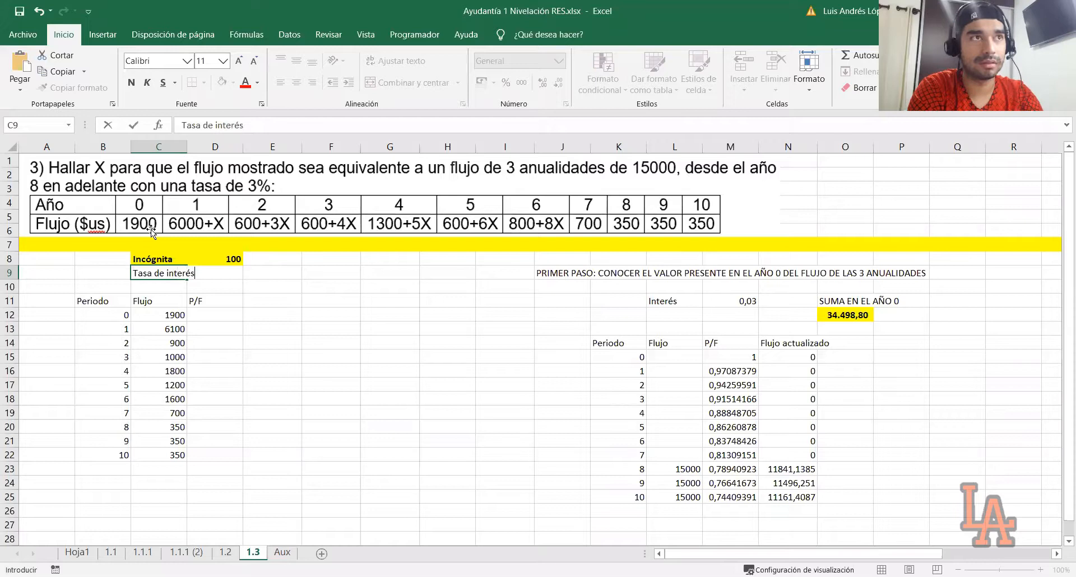
pyautogui.press('Right')
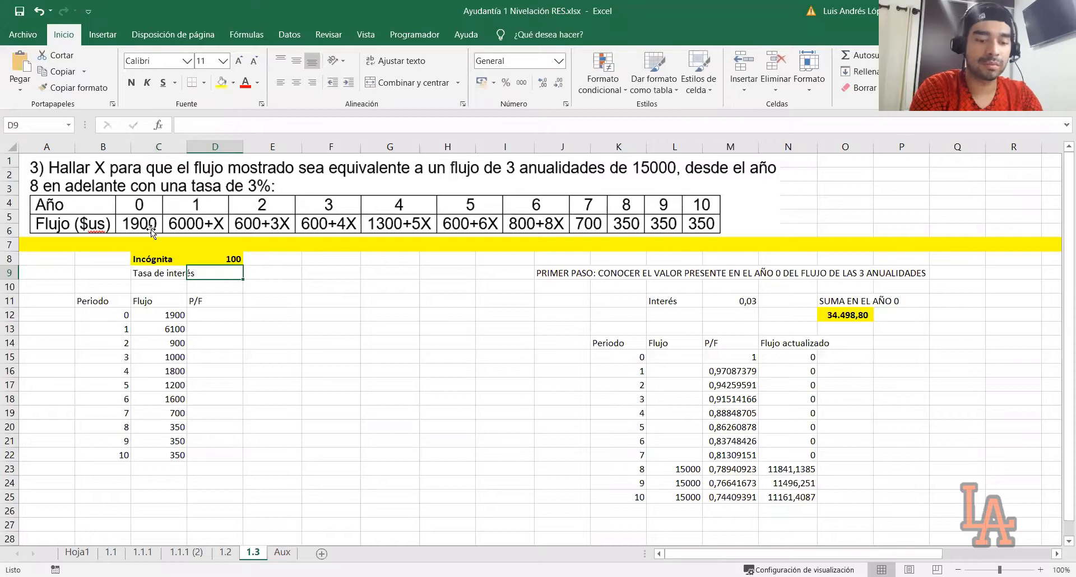
pyautogui.write('0,03')
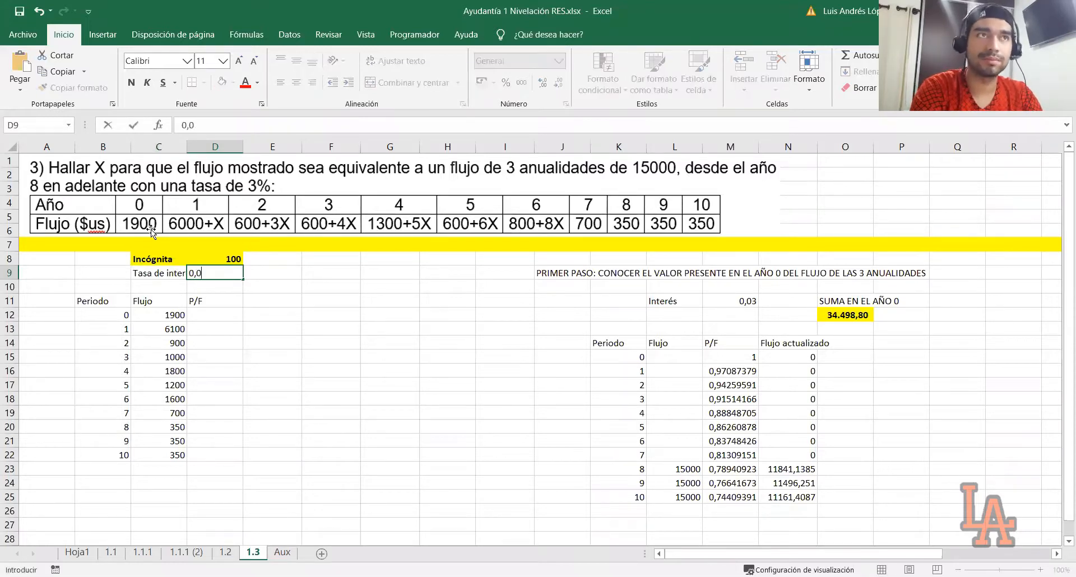
pyautogui.press('Return')
# Step: Enter the present-value factor formula =(1/(1+$D$9)^B12) in D12 for period 0
pyautogui.press('Down')
pyautogui.press('Right')
pyautogui.press('Down')
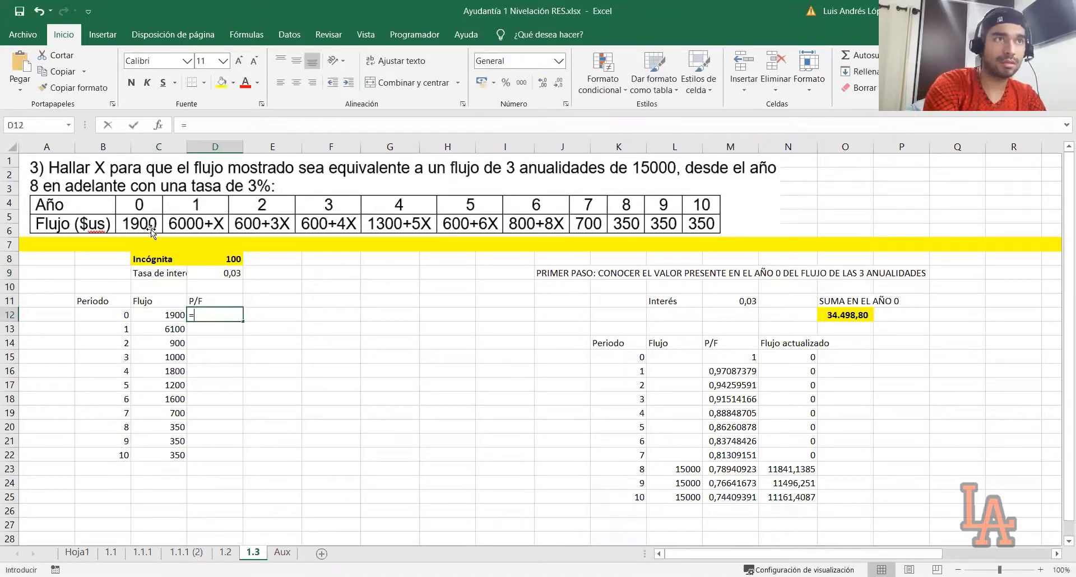
pyautogui.write('=(')
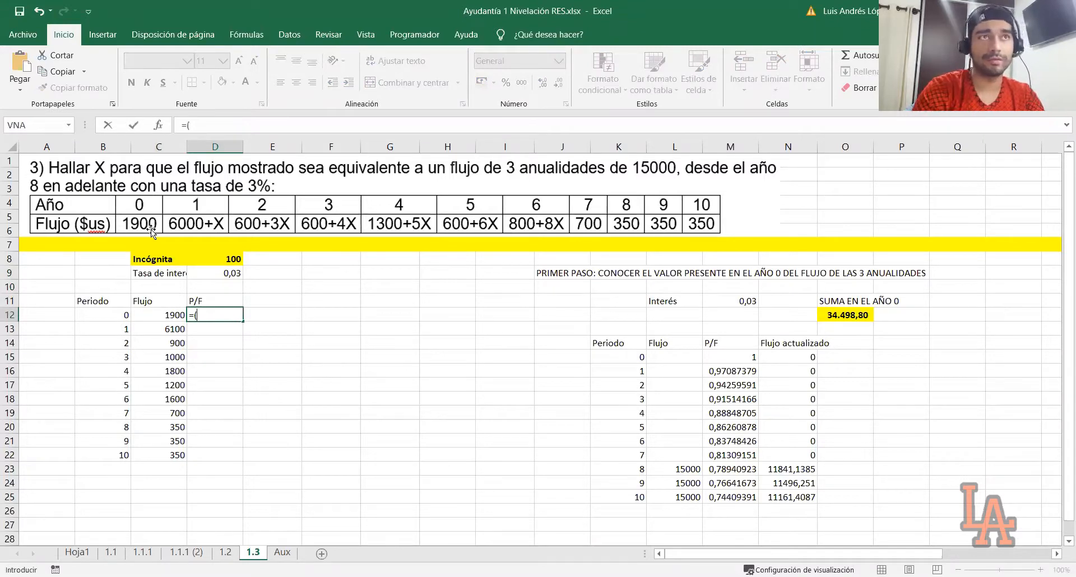
pyautogui.write('1')
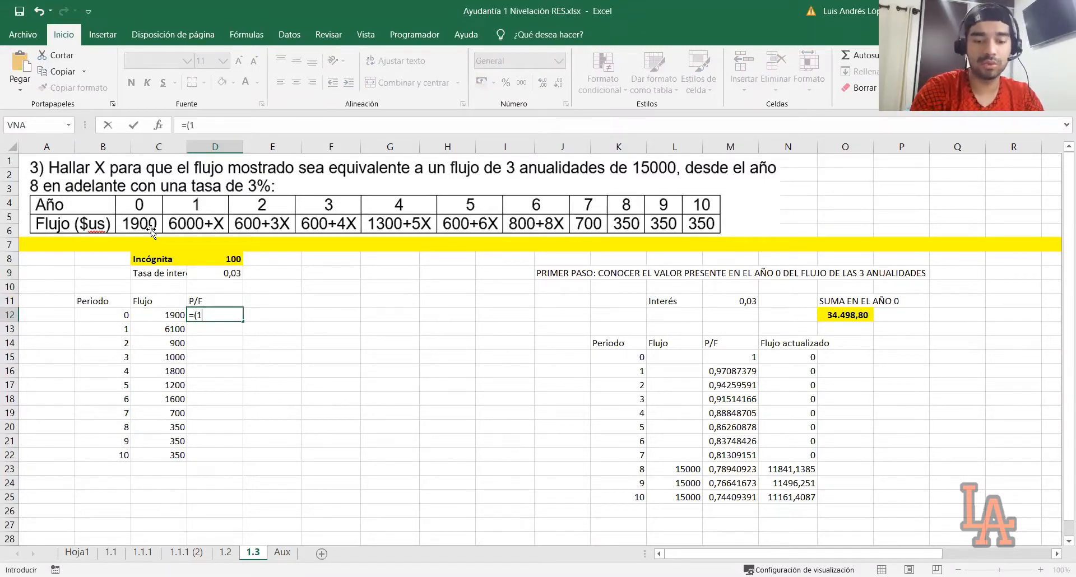
pyautogui.write('/(1+')
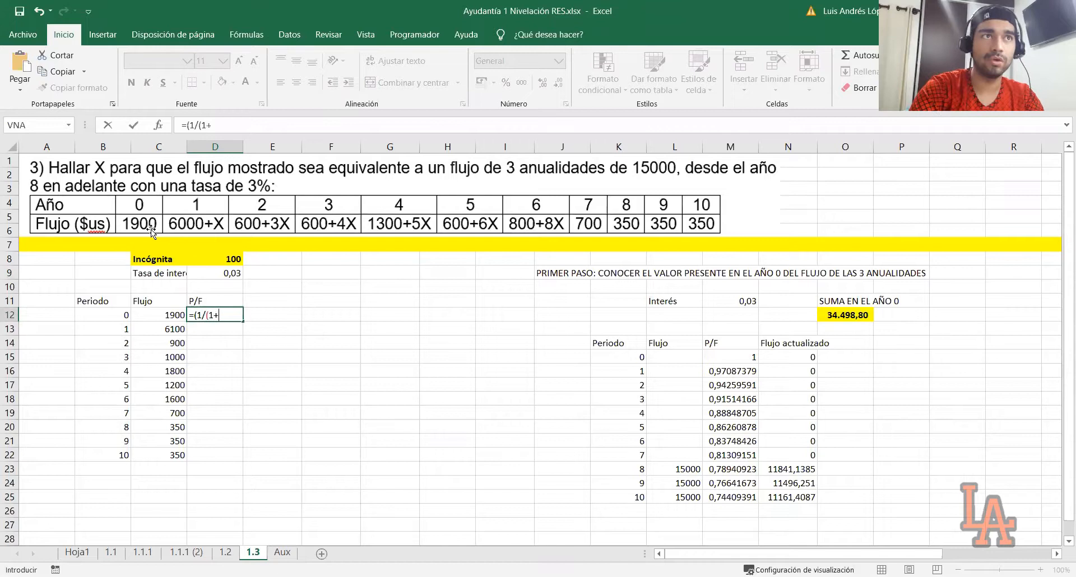
pyautogui.click(226, 273)
pyautogui.press('F4')
pyautogui.write(')^')
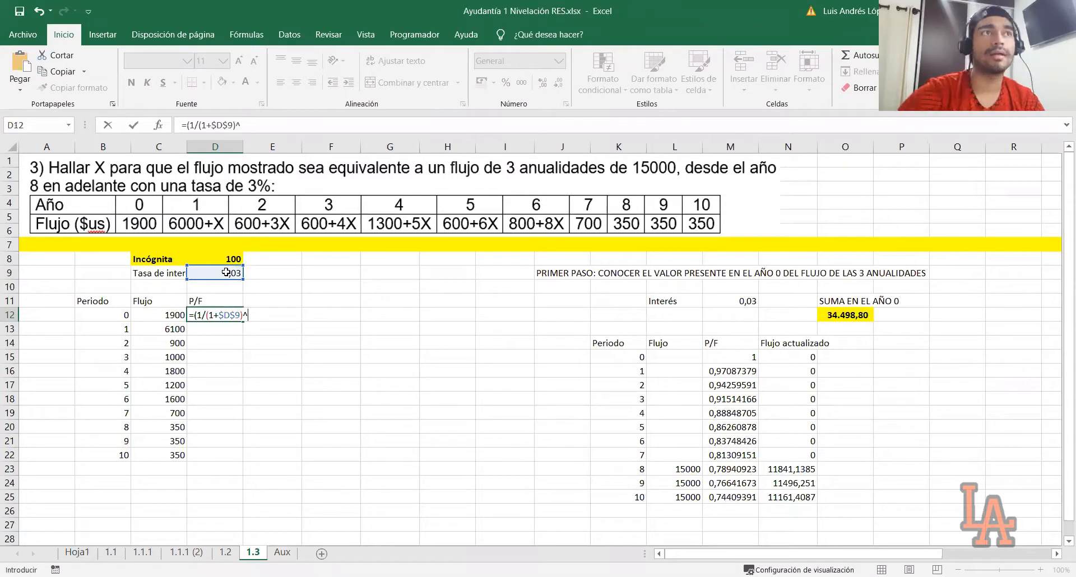
pyautogui.click(124, 310)
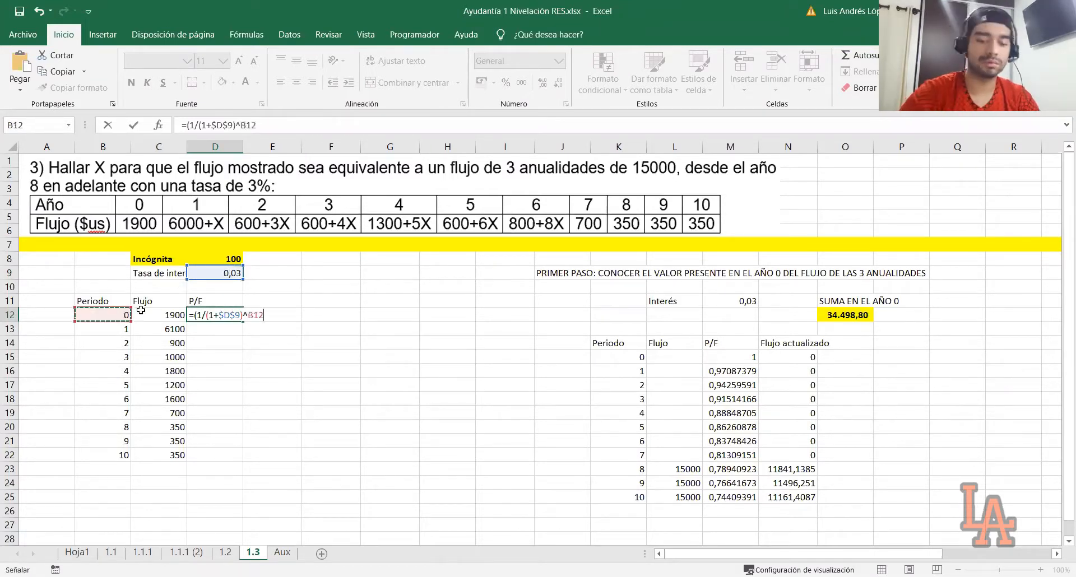
pyautogui.write(')')
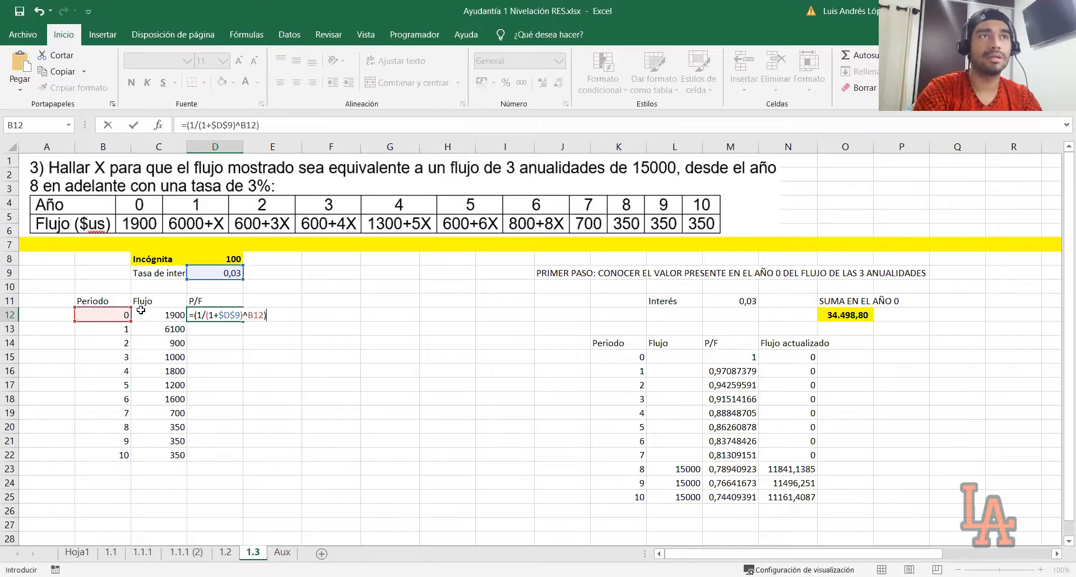
pyautogui.press('Return')
# Step: Fill the P/F formula from D12 down to D22 for periods 1 to 10
pyautogui.click(237, 311)
pyautogui.moveTo(242, 321); pyautogui.dragTo(243, 461)
pyautogui.click(295, 409)
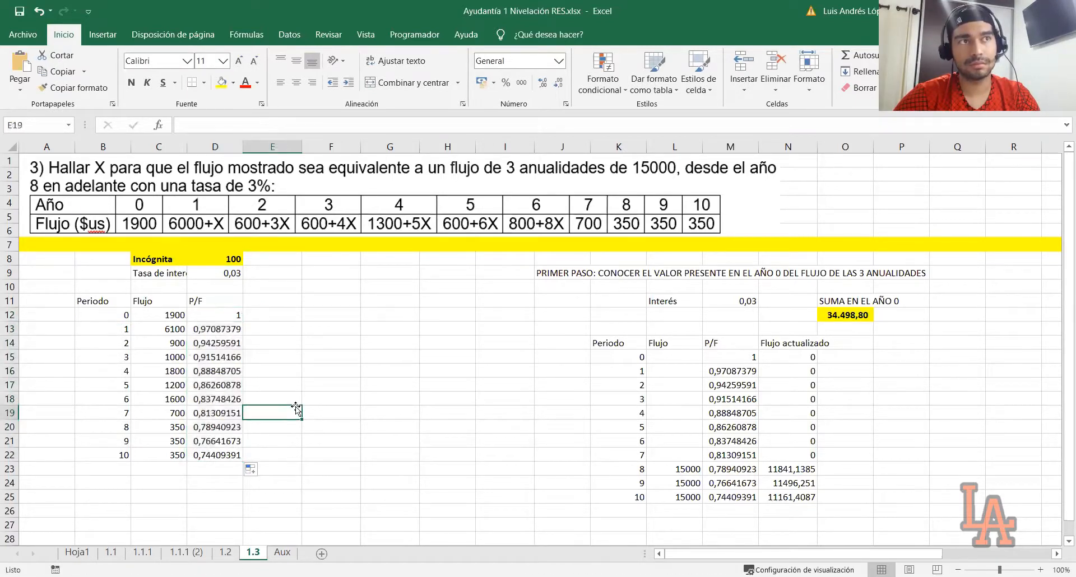
# Step: Add the column heading Flujo actualizado in E11
pyautogui.click(261, 303)
pyautogui.write('Flujo ')
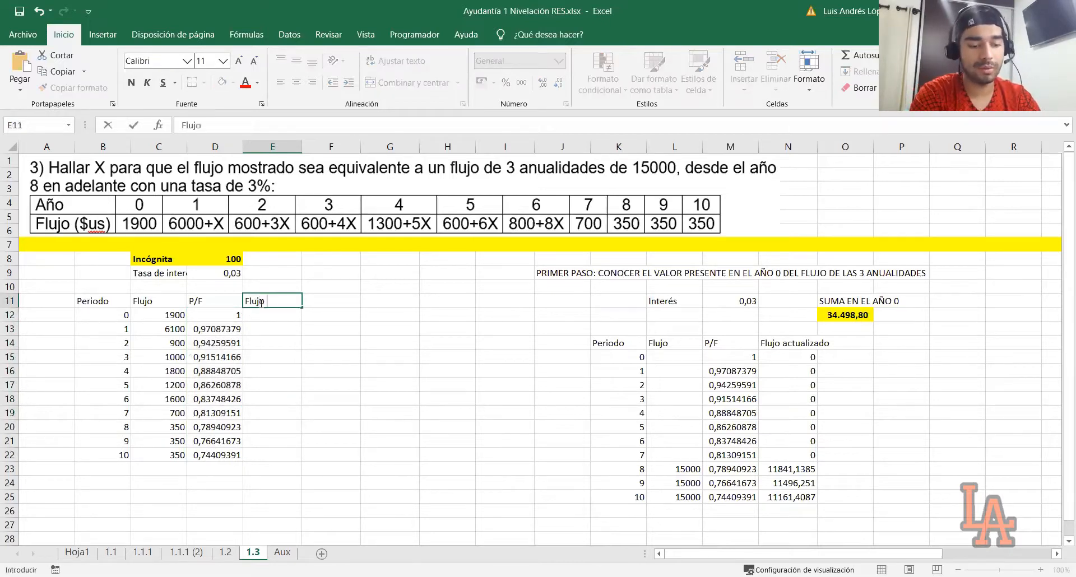
pyautogui.write('actualizado')
pyautogui.press('Return')
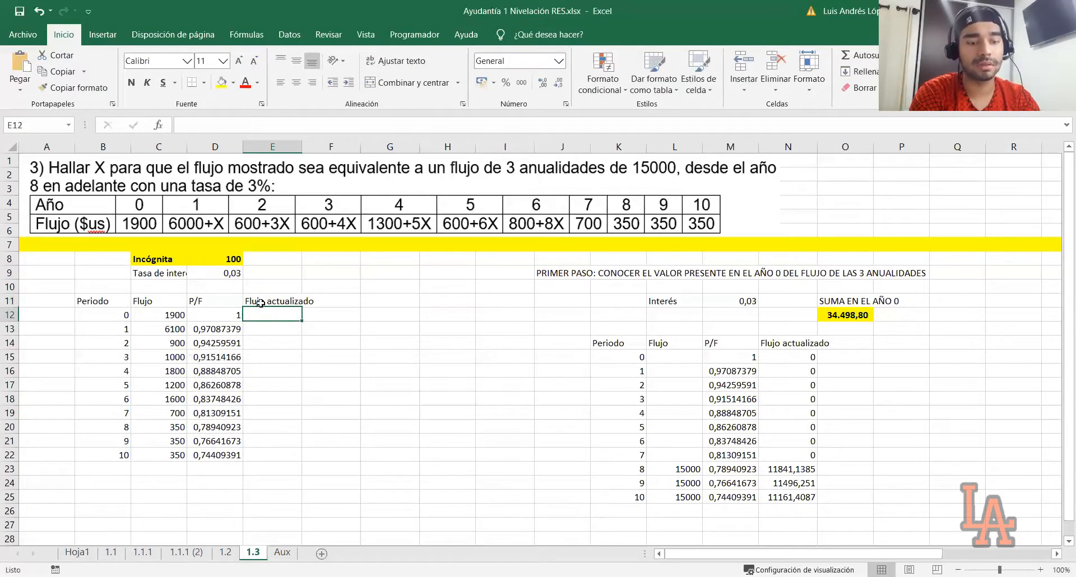
# Step: Enter =C12*D12 in E12 and fill it down to E22 for all periods
pyautogui.write('=')
pyautogui.press('Left')
pyautogui.press('Left')
pyautogui.write('*')
pyautogui.press('Left')
pyautogui.press('Return')
pyautogui.click(283, 315)
pyautogui.moveTo(302, 321); pyautogui.dragTo(302, 461)
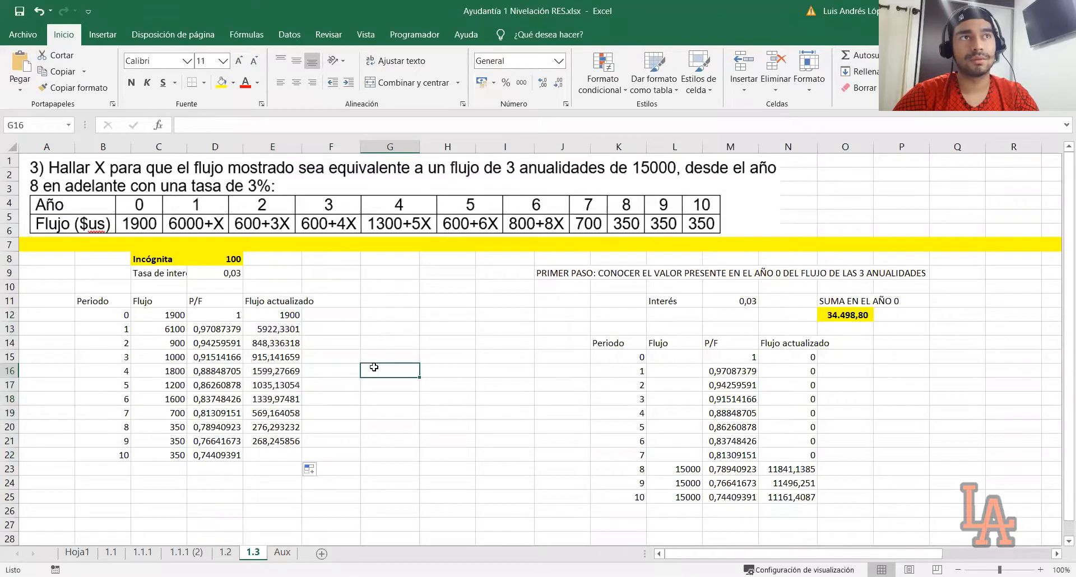
# Step: Enter the label Suma en el año 0 in F8 and fit column F to its text
pyautogui.click(339, 268)
pyautogui.click(333, 260)
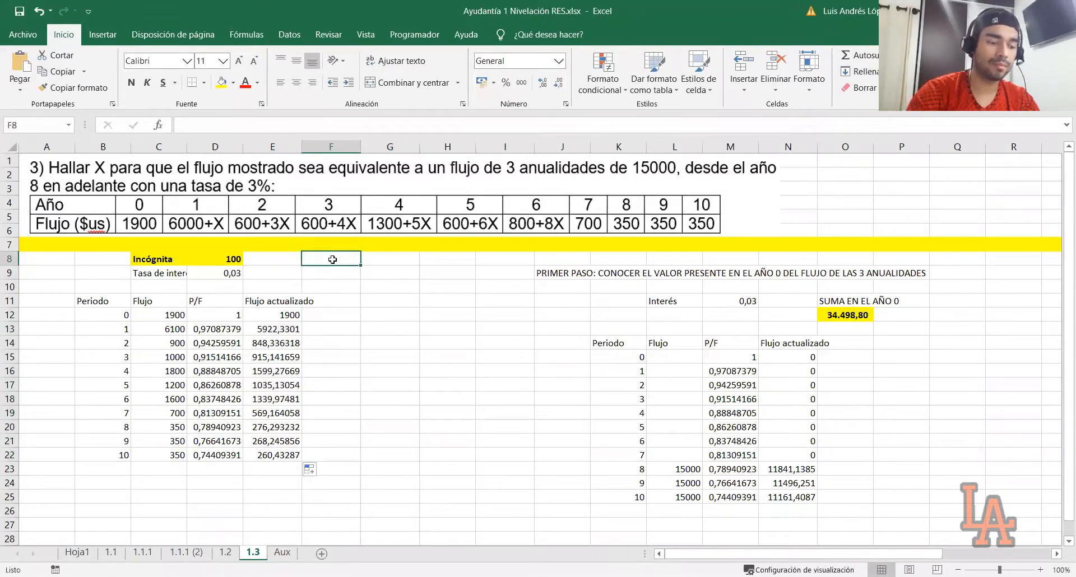
pyautogui.write('Suma ')
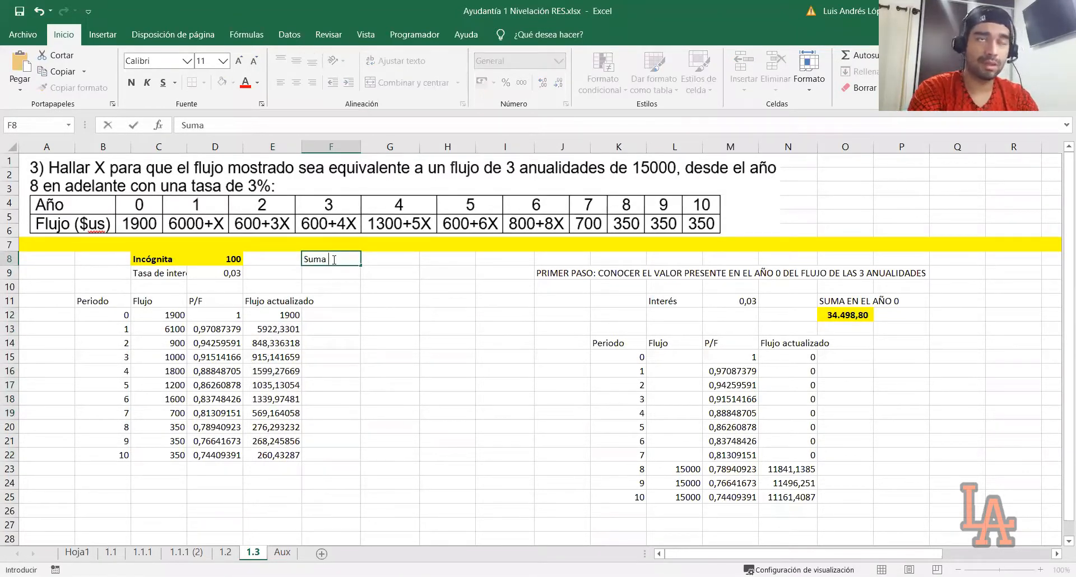
pyautogui.write('en el año')
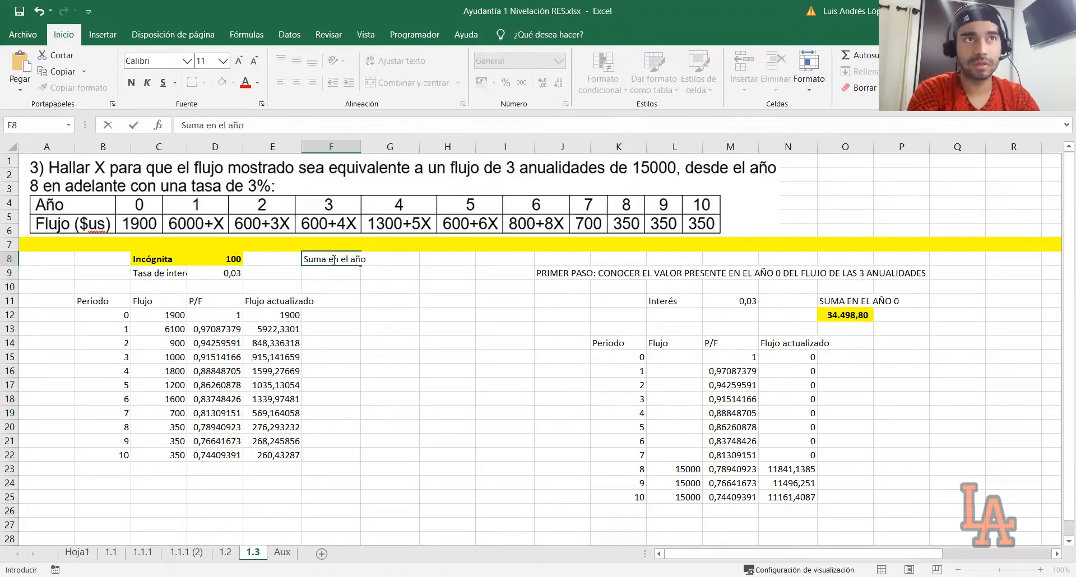
pyautogui.write(' 0')
pyautogui.press('Tab')
pyautogui.press('Tab')
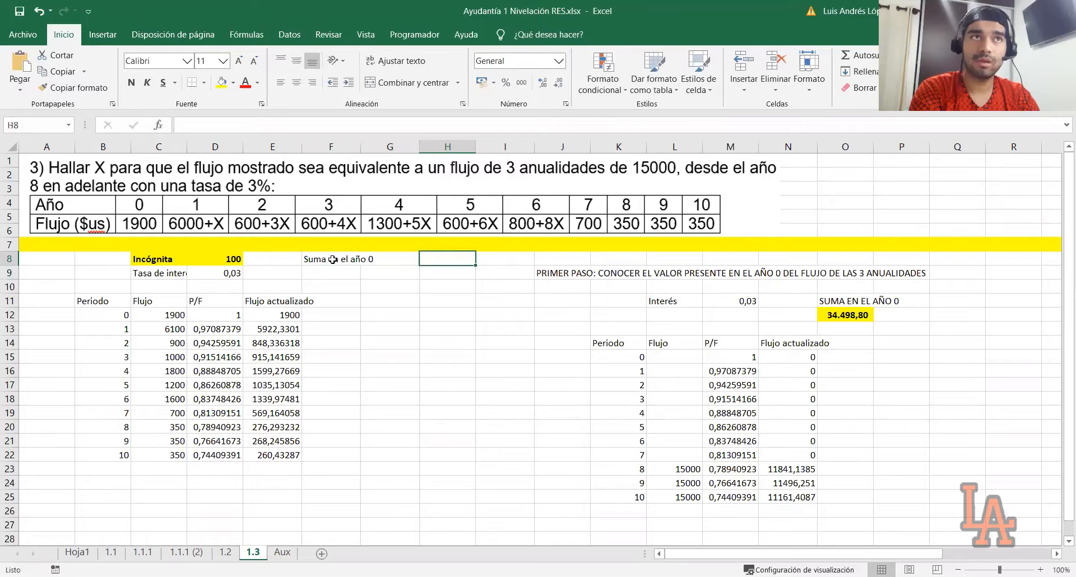
pyautogui.click(374, 270)
pyautogui.doubleClick(359, 151)
# Step: Enter =SUMA(E12:E22) in G8 and format the result bold with yellow fill and thousands separators
pyautogui.click(409, 258)
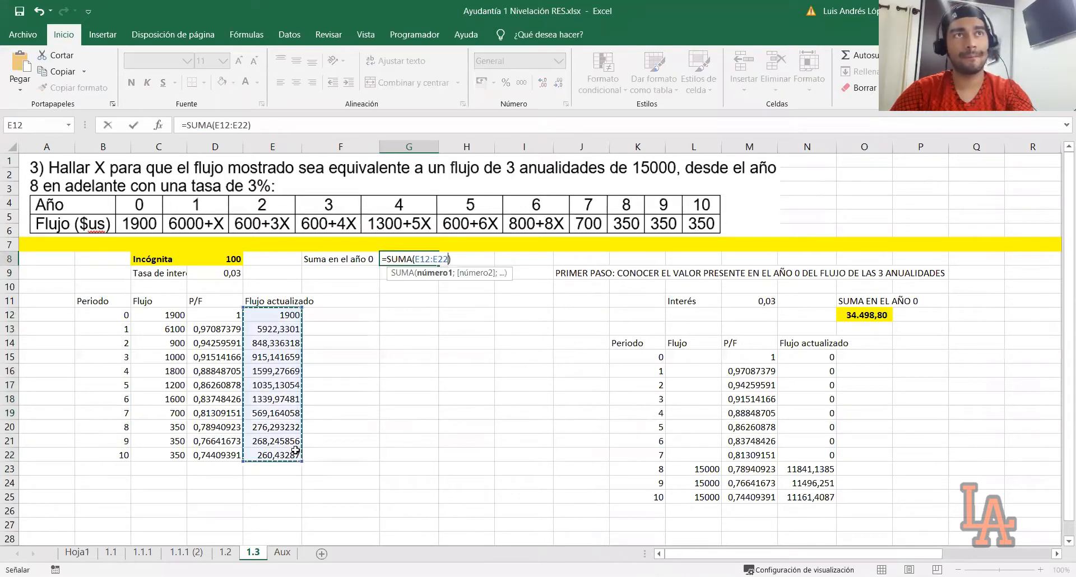
pyautogui.press('Return')
pyautogui.click(388, 262)
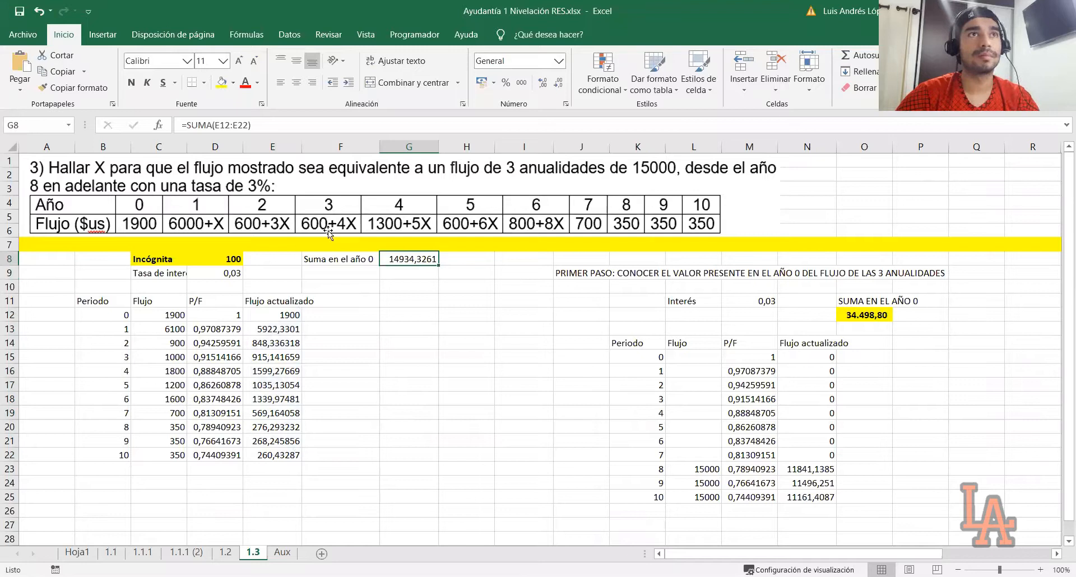
pyautogui.click(222, 83)
pyautogui.click(131, 83)
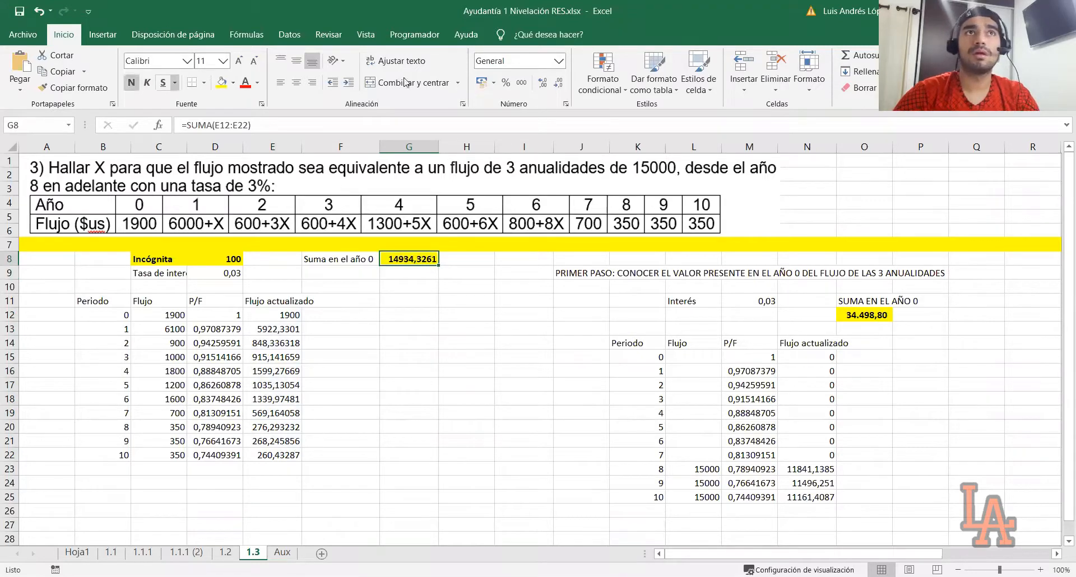
pyautogui.click(521, 82)
pyautogui.click(471, 329)
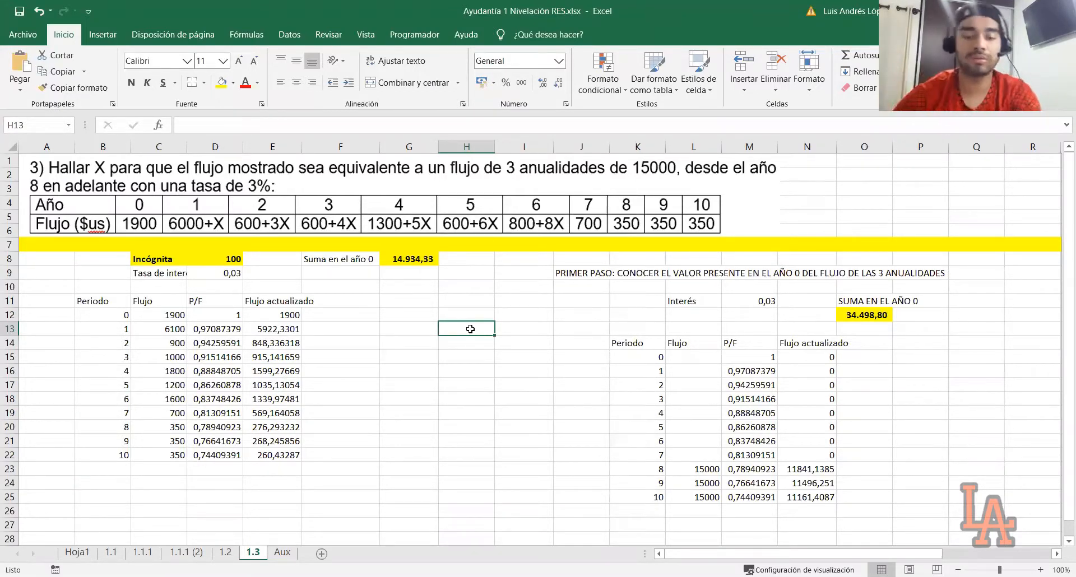
# Step: Try 200 and 2000 as the unknown in D8, with 500 entered in the rate cell D9
pyautogui.click(233, 257)
pyautogui.write('200')
pyautogui.press('Return')
pyautogui.write('500')
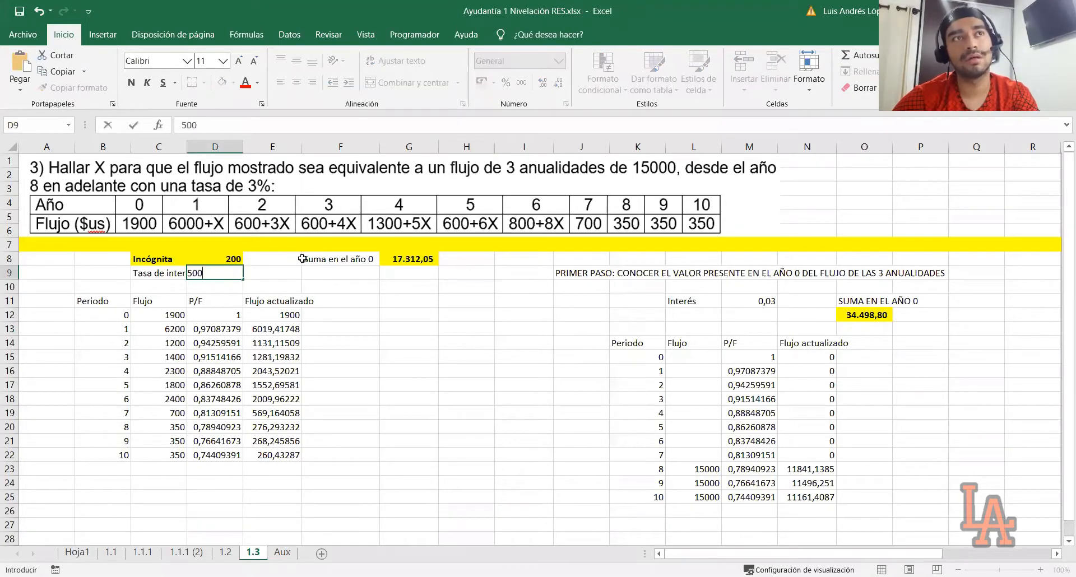
pyautogui.press('Return')
pyautogui.click(232, 259)
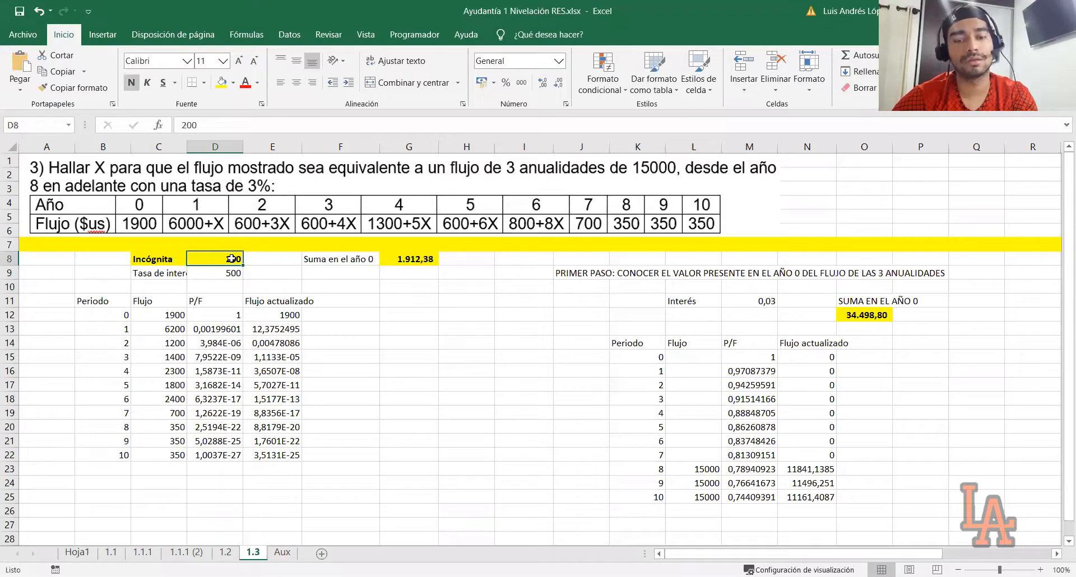
pyautogui.write('2000')
pyautogui.press('Return')
# Step: Set the unknown in D8 to 25000
pyautogui.click(232, 258)
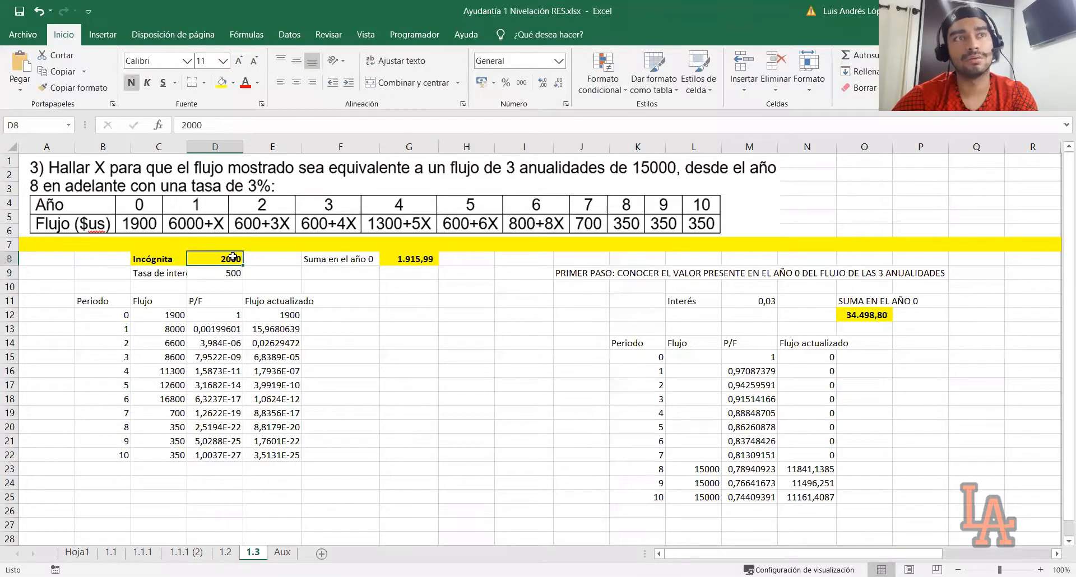
pyautogui.write('2500')
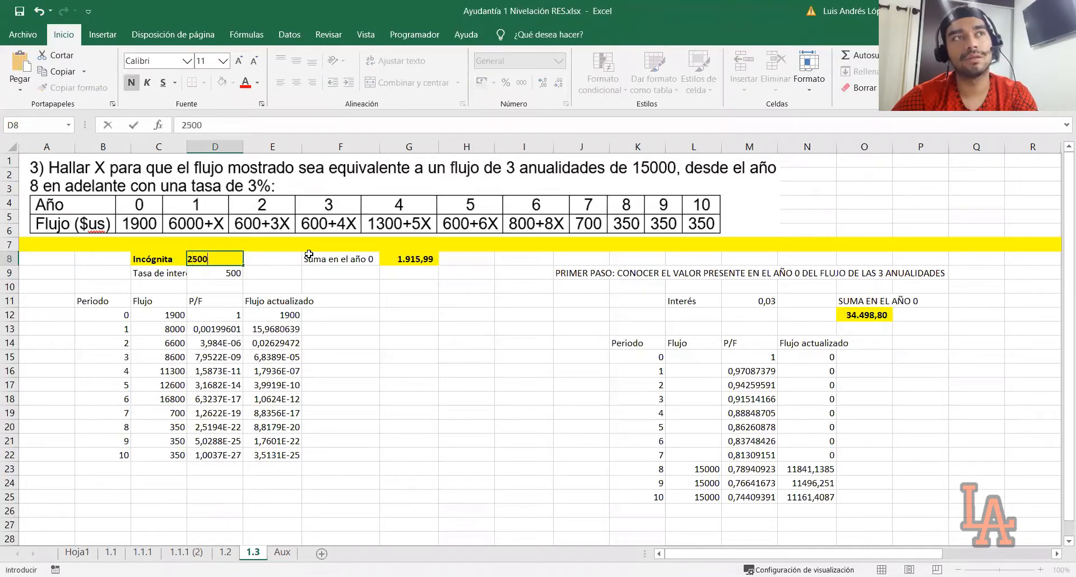
pyautogui.write('0')
pyautogui.press('Return')
# Step: Restore the interest rate in D9 to 0,03
pyautogui.click(229, 259)
pyautogui.click(228, 272)
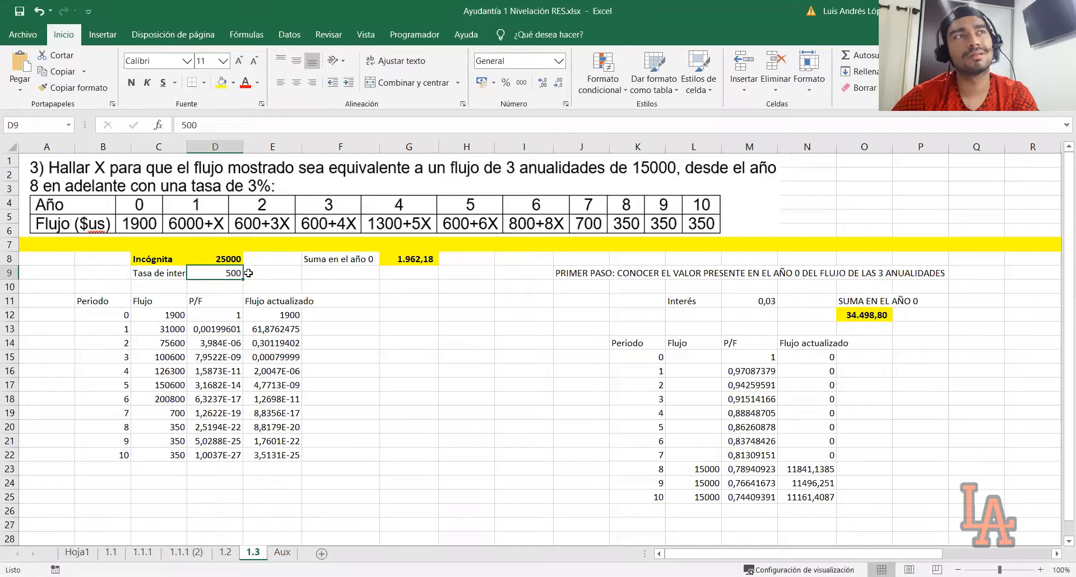
pyautogui.write('0,03')
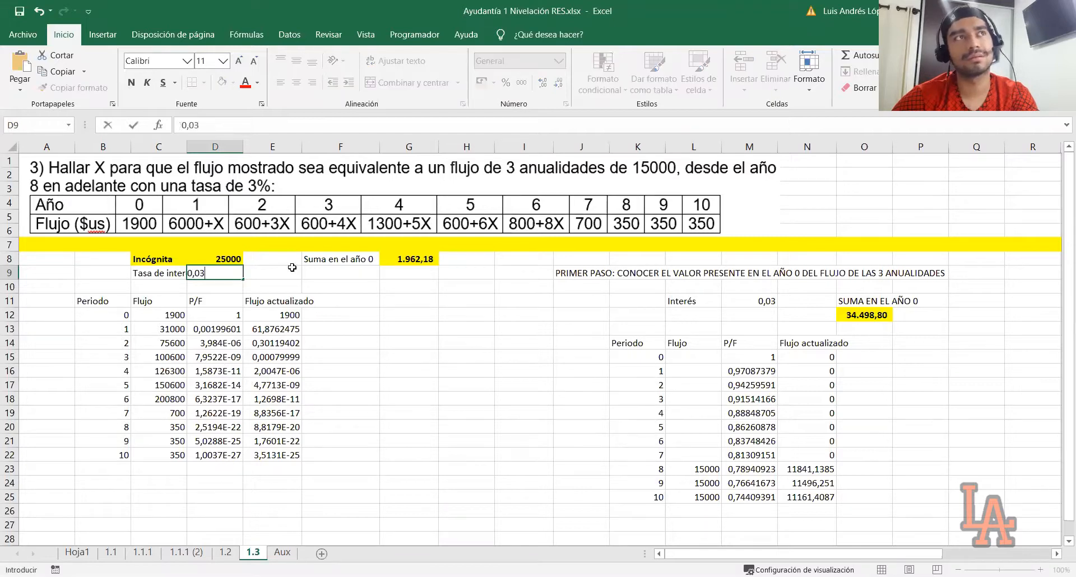
pyautogui.press('Return')
pyautogui.click(229, 257)
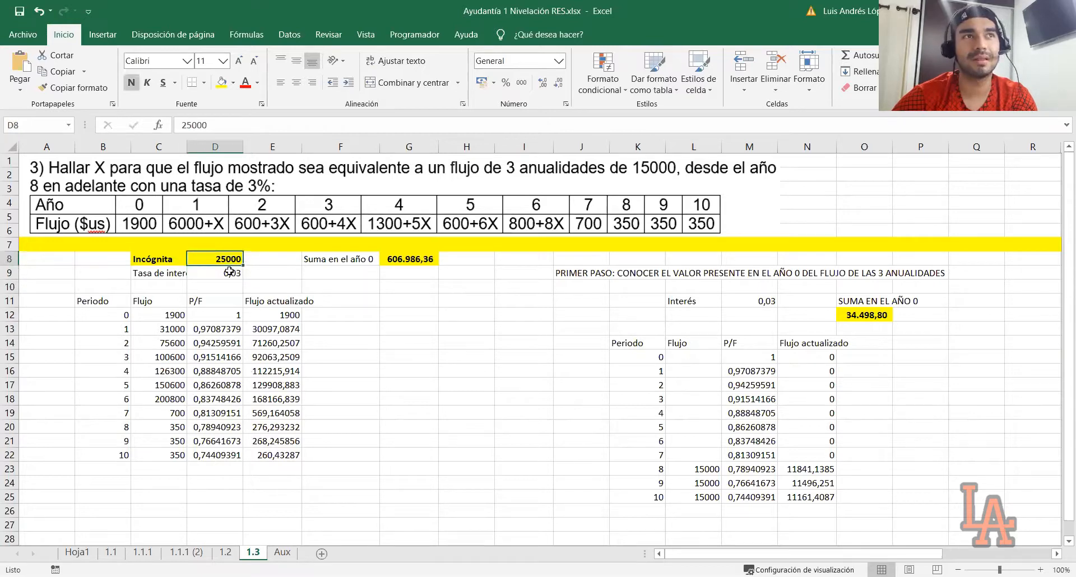
pyautogui.click(246, 275)
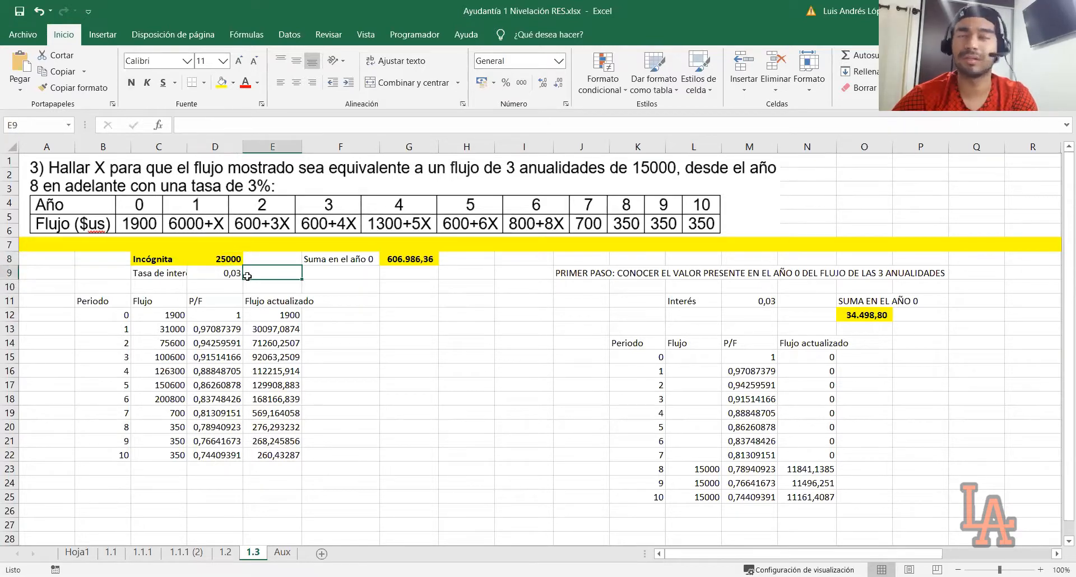
# Step: Try 100, 200, 800, 400 and 500 as the unknown in D8
pyautogui.click(234, 260)
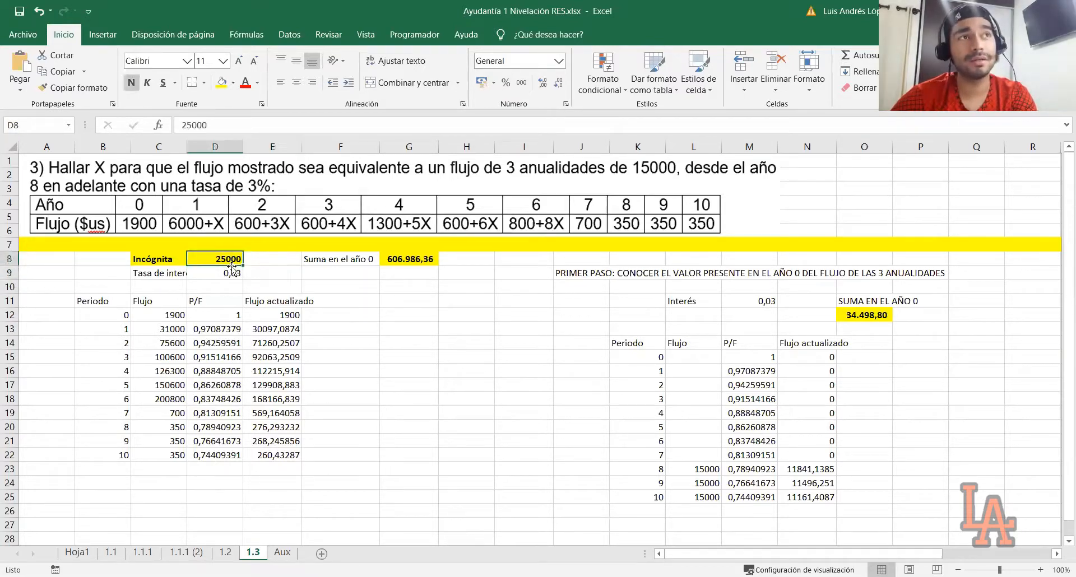
pyautogui.click(233, 273)
pyautogui.click(284, 283)
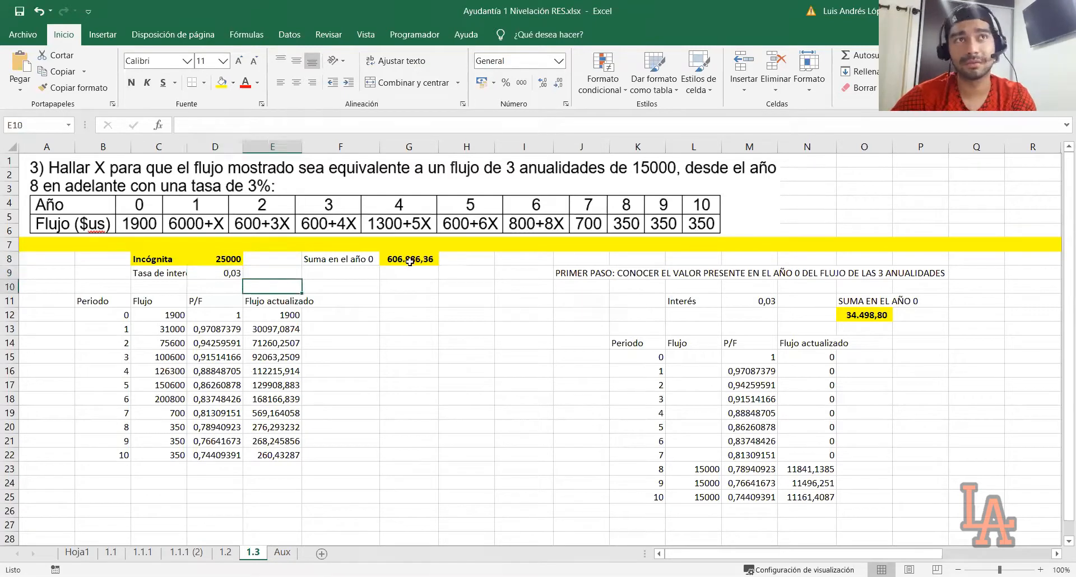
pyautogui.click(212, 258)
pyautogui.write('100')
pyautogui.press('Return')
pyautogui.click(224, 259)
pyautogui.write('200')
pyautogui.press('Return')
pyautogui.click(224, 259)
pyautogui.write('800')
pyautogui.press('Return')
pyautogui.click(222, 259)
pyautogui.write('400')
pyautogui.press('Return')
pyautogui.click(232, 256)
pyautogui.write('500')
pyautogui.press('Return')
pyautogui.click(332, 273)
pyautogui.click(217, 262)
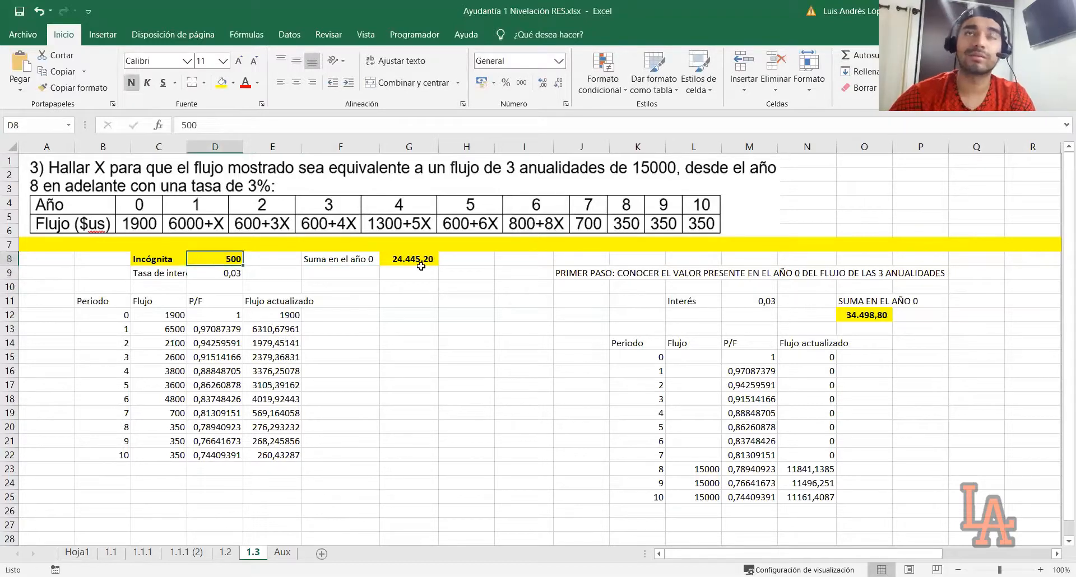
pyautogui.click(484, 284)
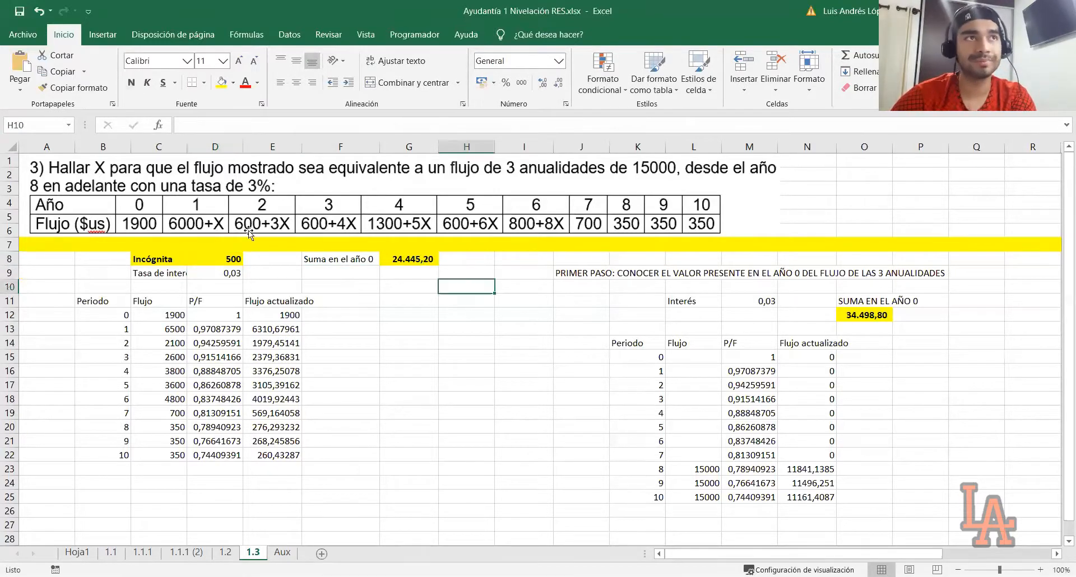
# Step: Start a Goal Seek with the year-0 sum in G8 as the target cell and 34498,8 as the target value
pyautogui.click(101, 34)
pyautogui.click(289, 34)
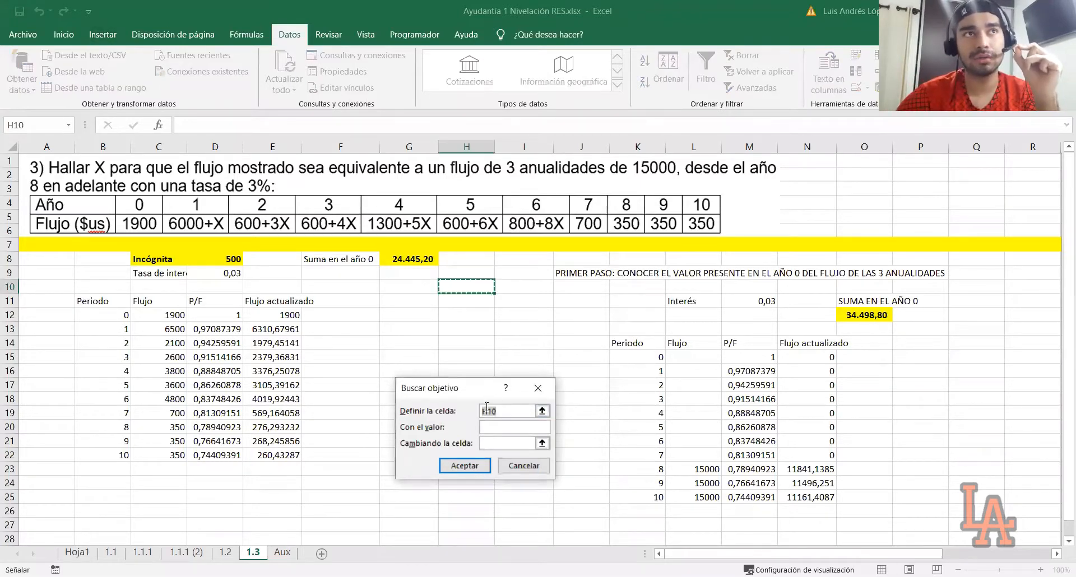
pyautogui.click(410, 260)
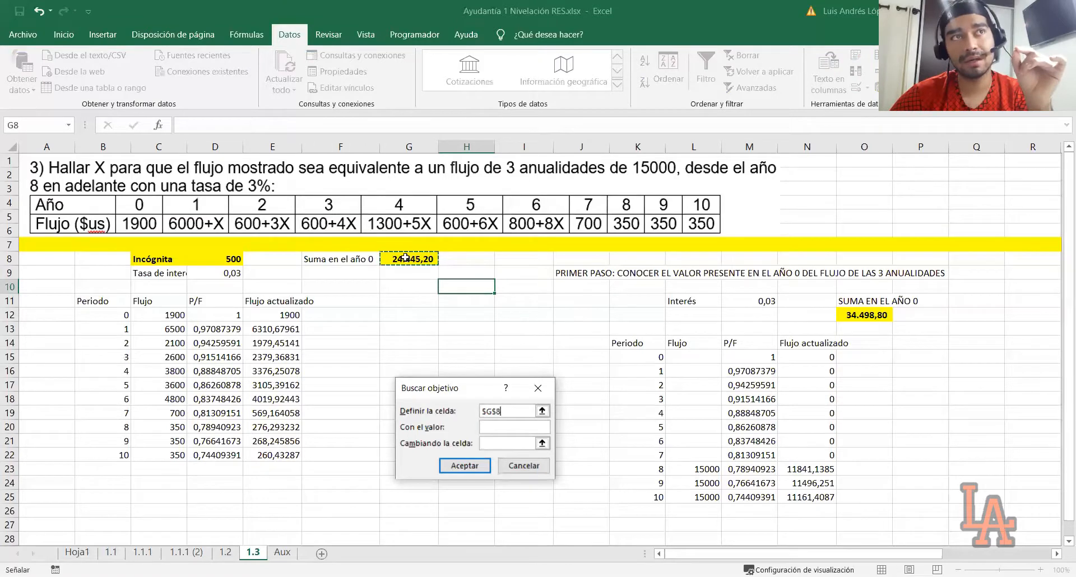
pyautogui.click(494, 426)
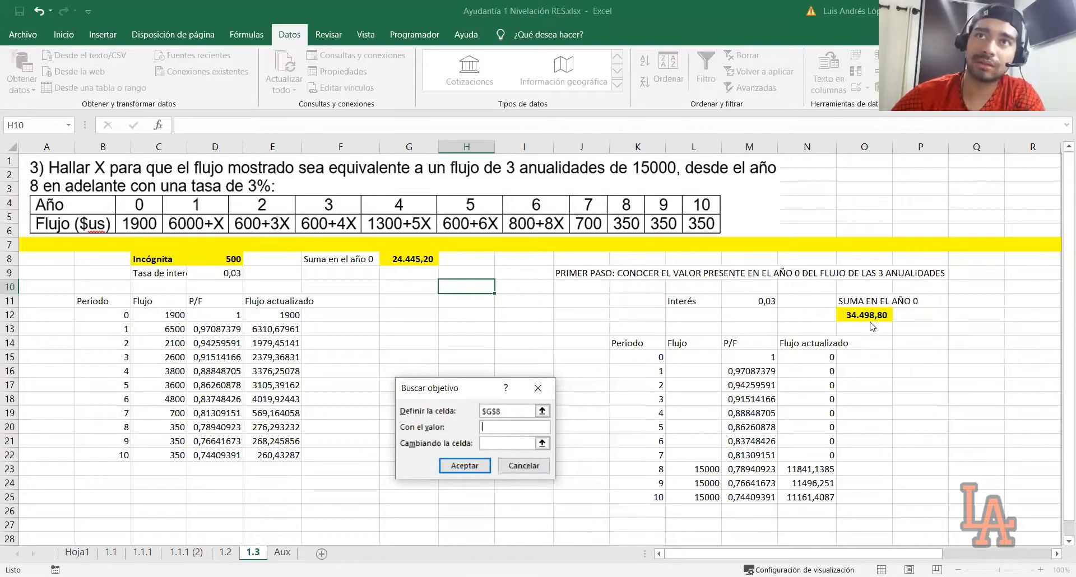
pyautogui.write('344')
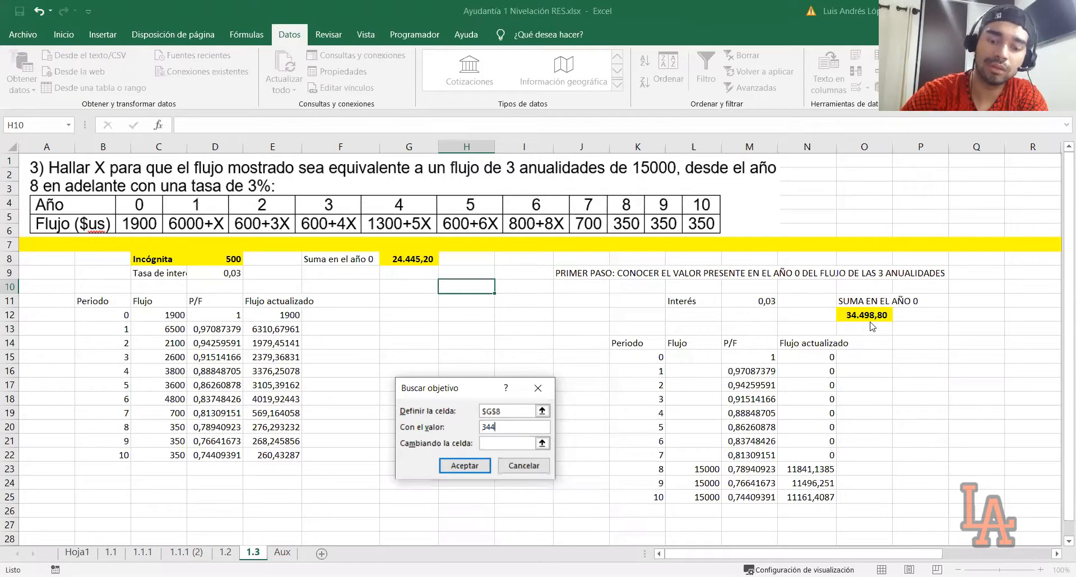
pyautogui.write('98,8')
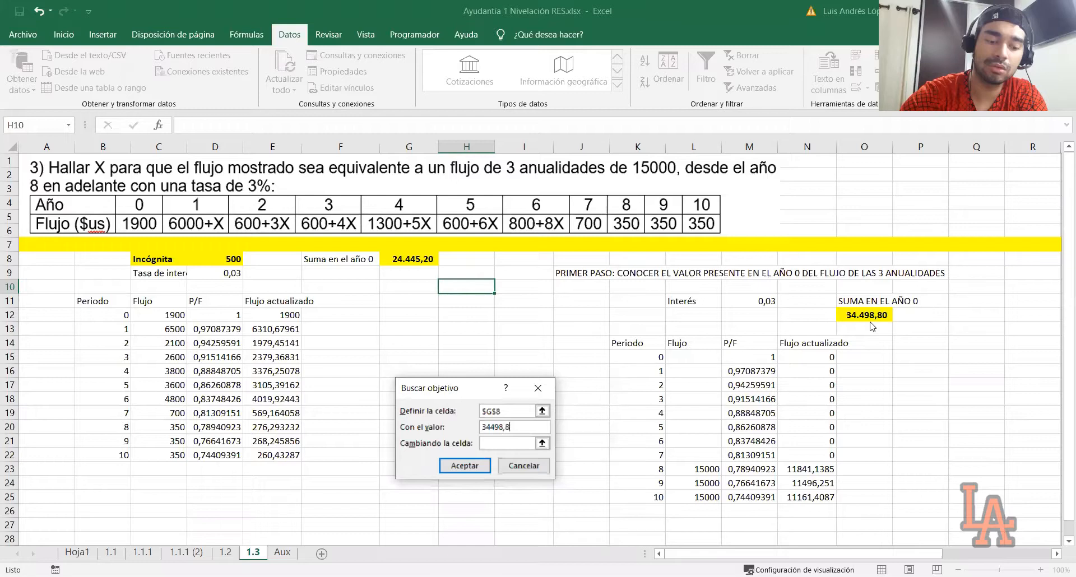
# Step: Set the unknown in D8 as the changing cell, run the Goal Seek and accept its solution
pyautogui.click(515, 444)
pyautogui.click(239, 259)
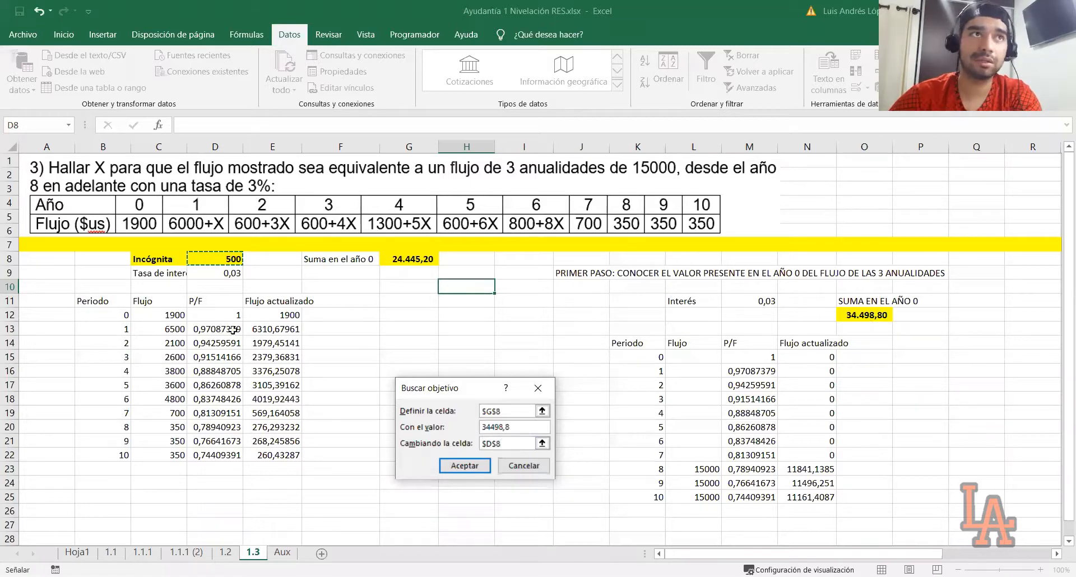
pyautogui.click(463, 466)
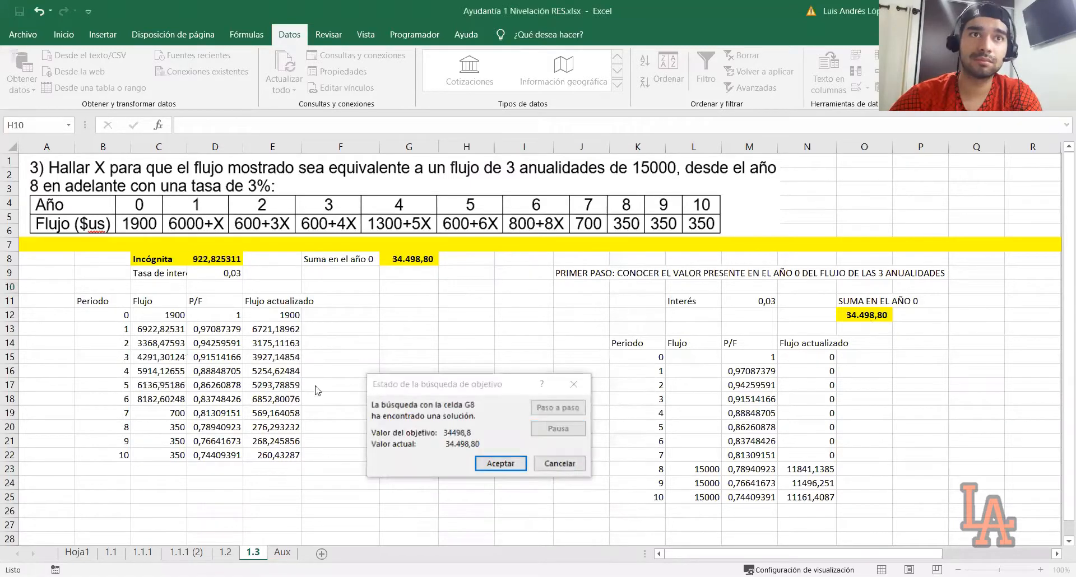
pyautogui.click(512, 465)
pyautogui.click(222, 262)
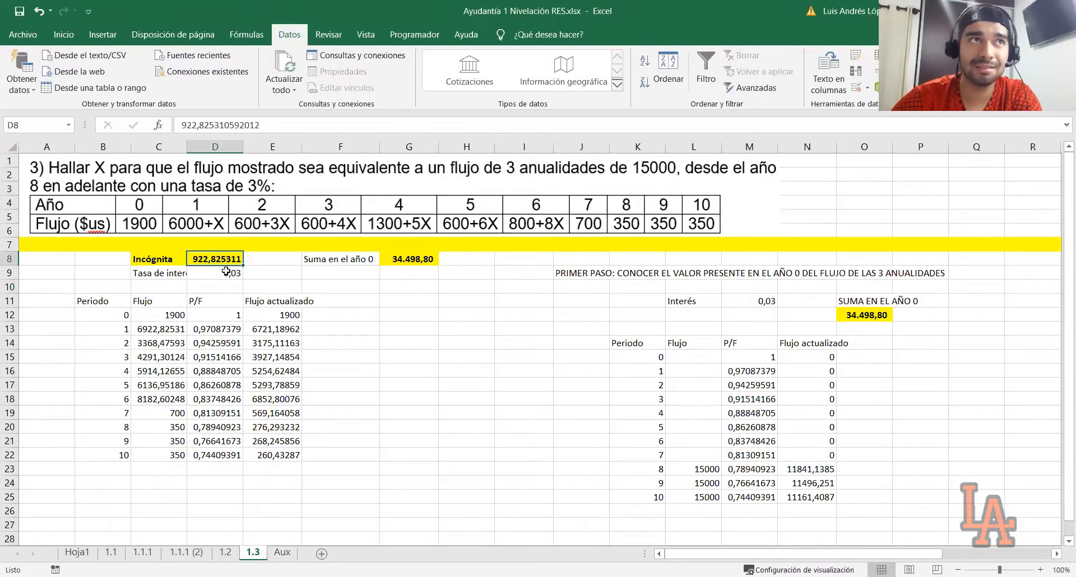
pyautogui.moveTo(118, 301); pyautogui.dragTo(301, 454)
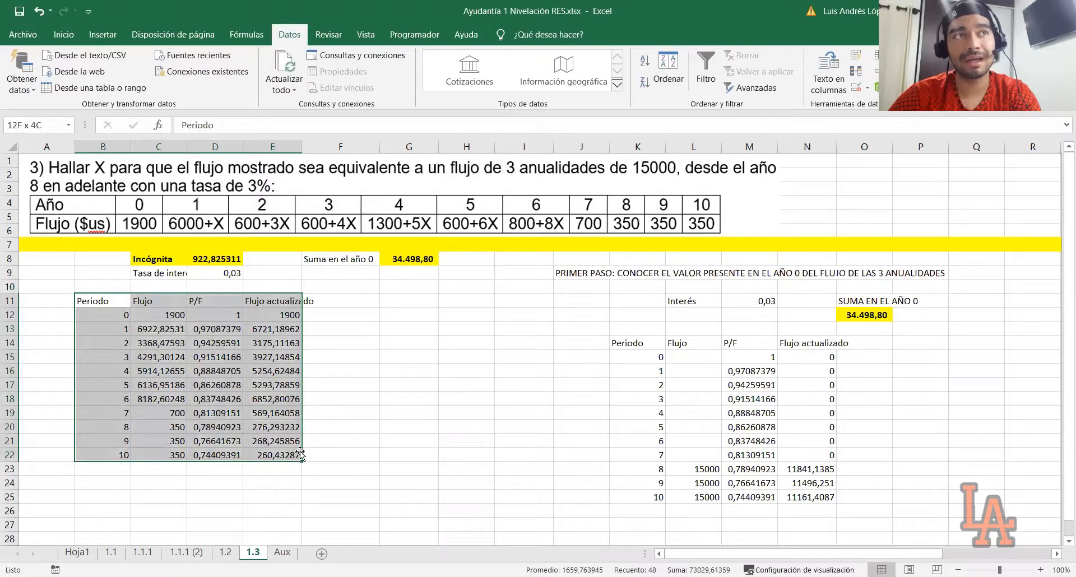
pyautogui.click(395, 259)
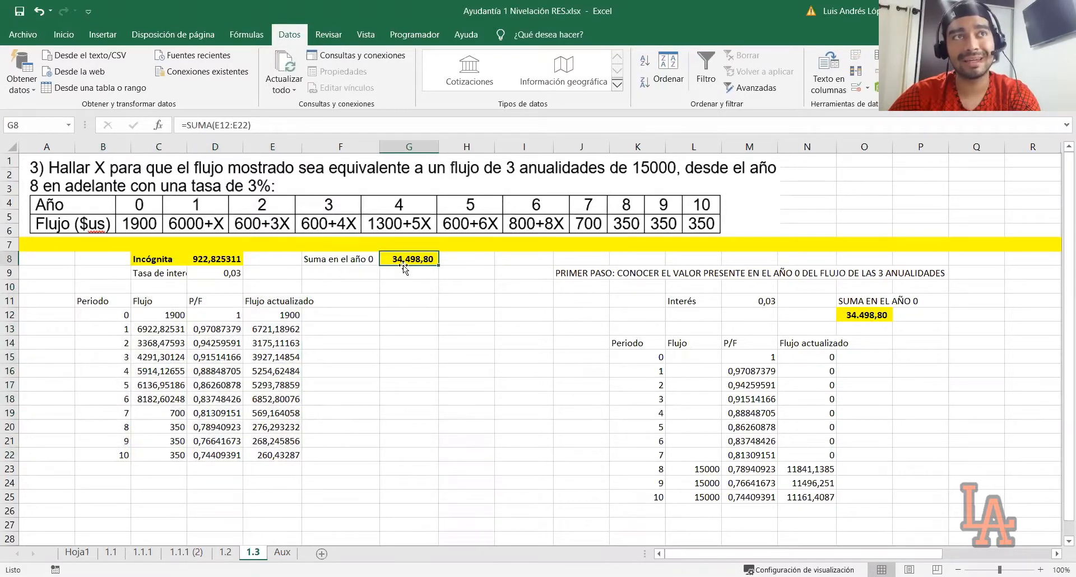
pyautogui.click(869, 318)
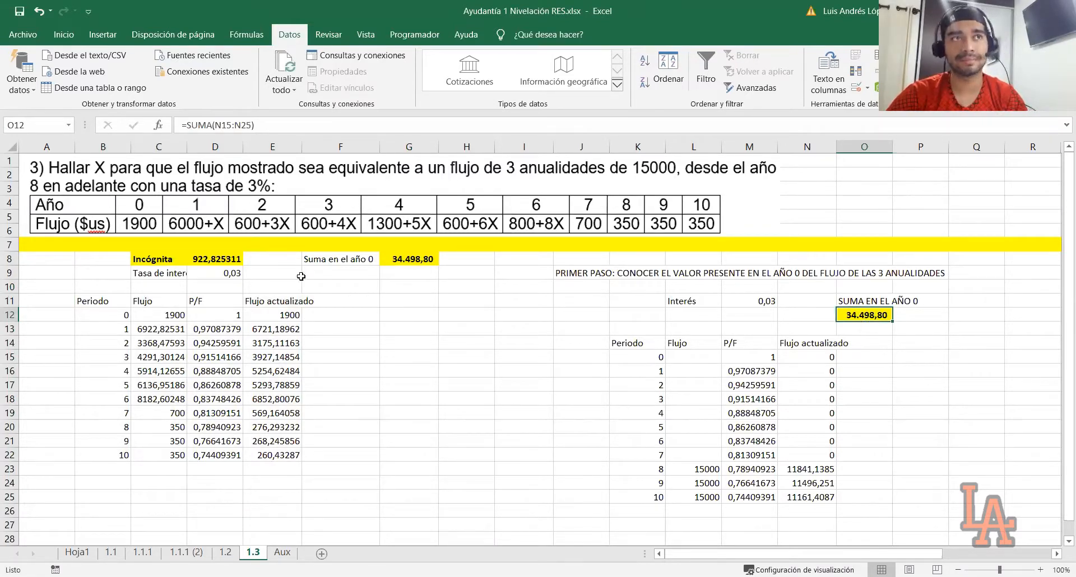
# Step: Try the rounded value 922,825 as the unknown in D8 and undo the entry
pyautogui.click(221, 258)
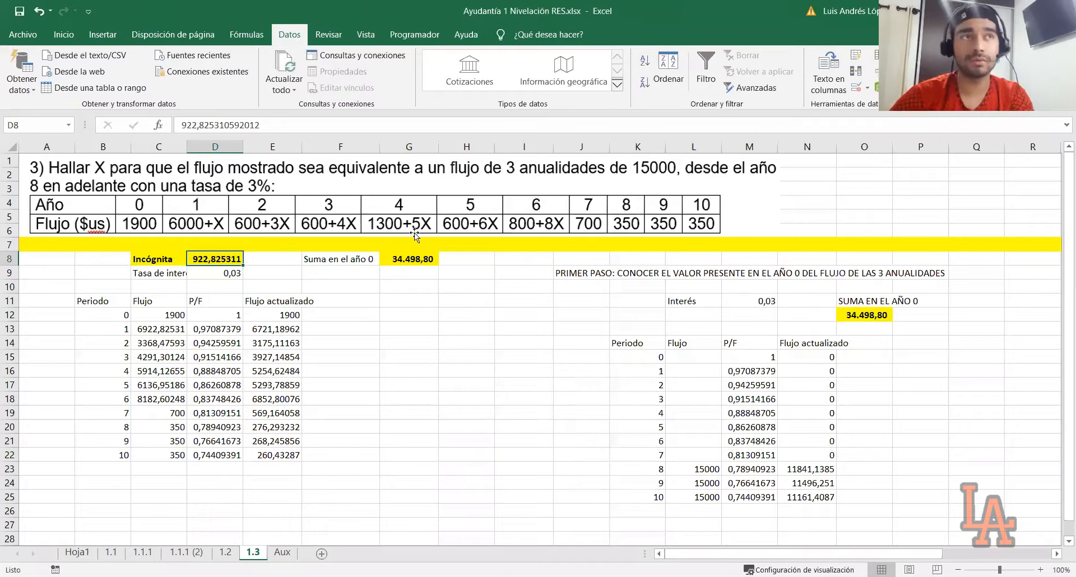
pyautogui.write('9')
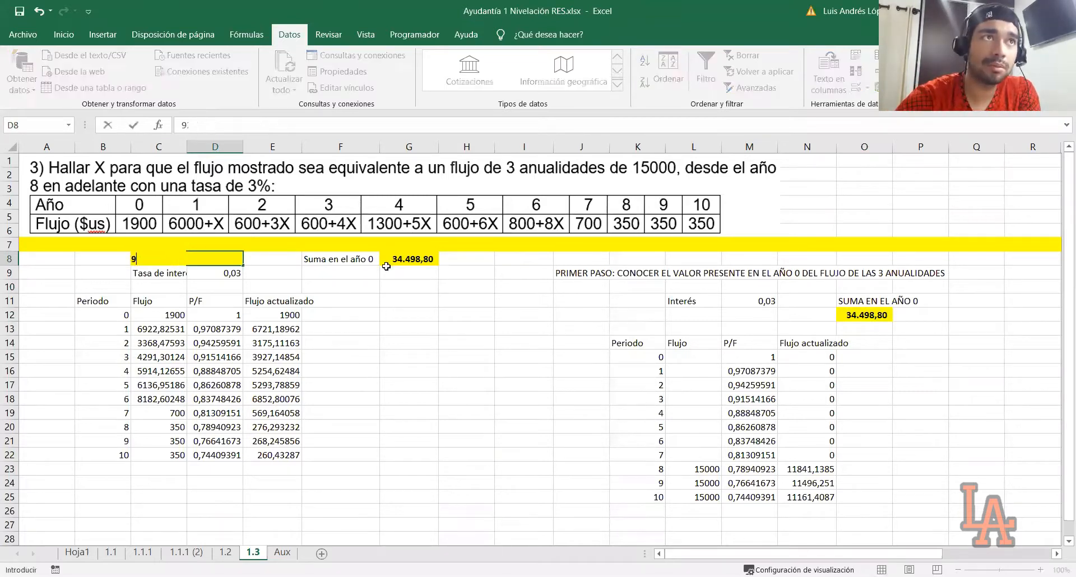
pyautogui.write('22,825')
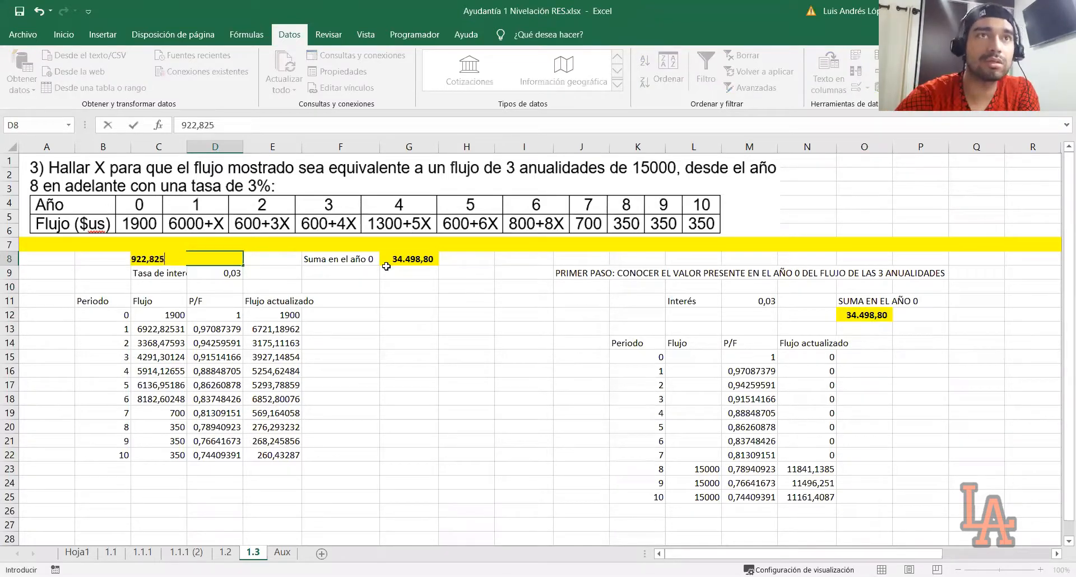
pyautogui.press('Return')
pyautogui.click(387, 264)
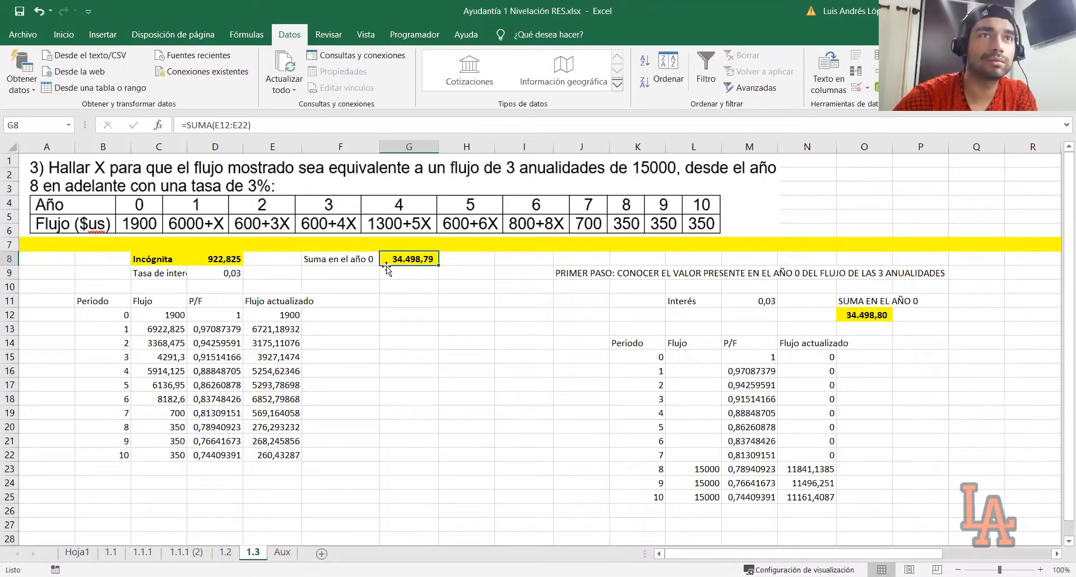
pyautogui.press('Left')
pyautogui.press('Left')
pyautogui.press('Left')
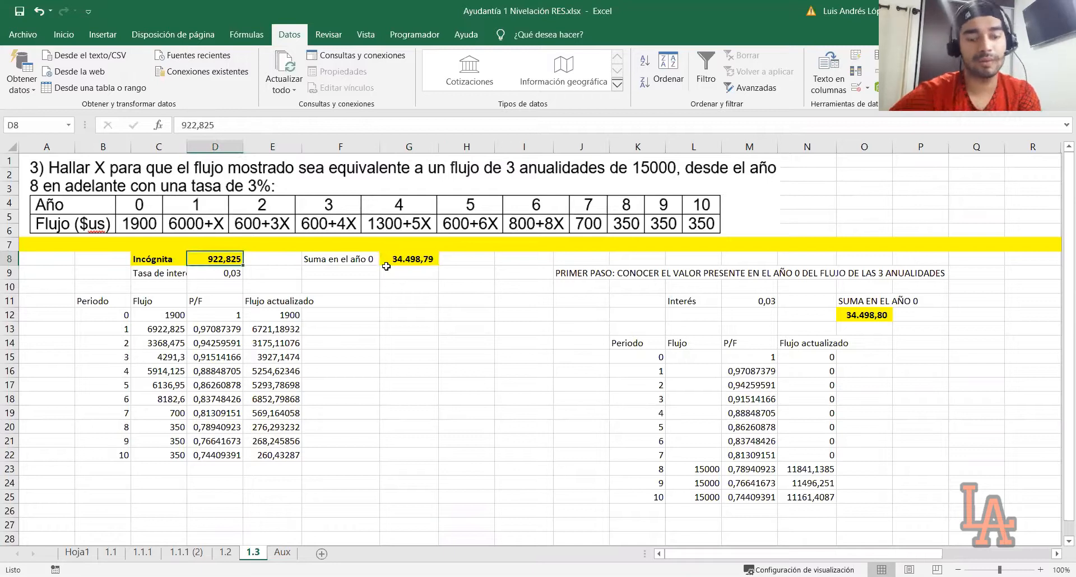
pyautogui.hotkey('ctrl', 'z')
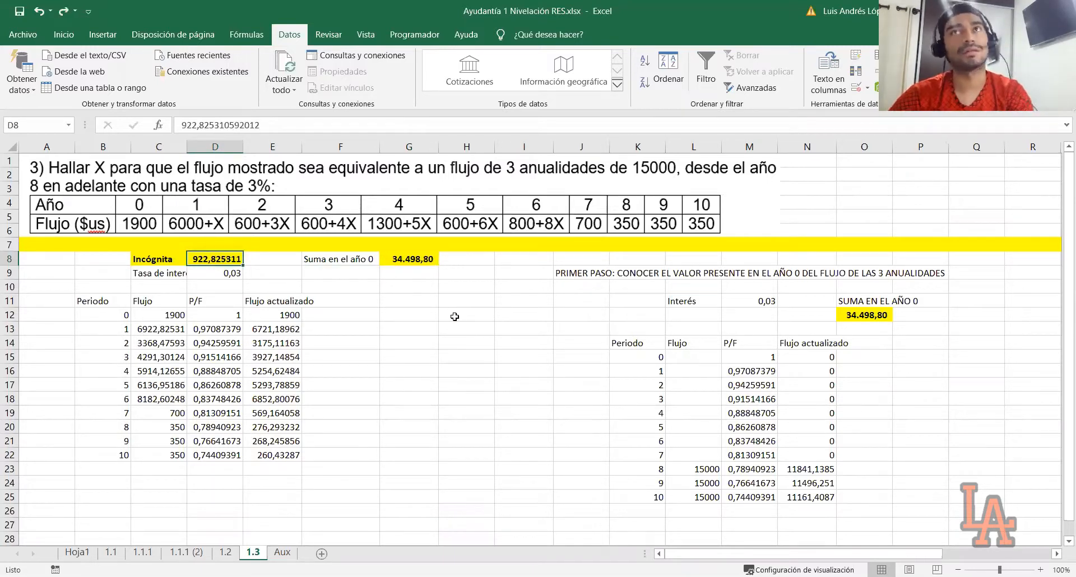
pyautogui.click(455, 317)
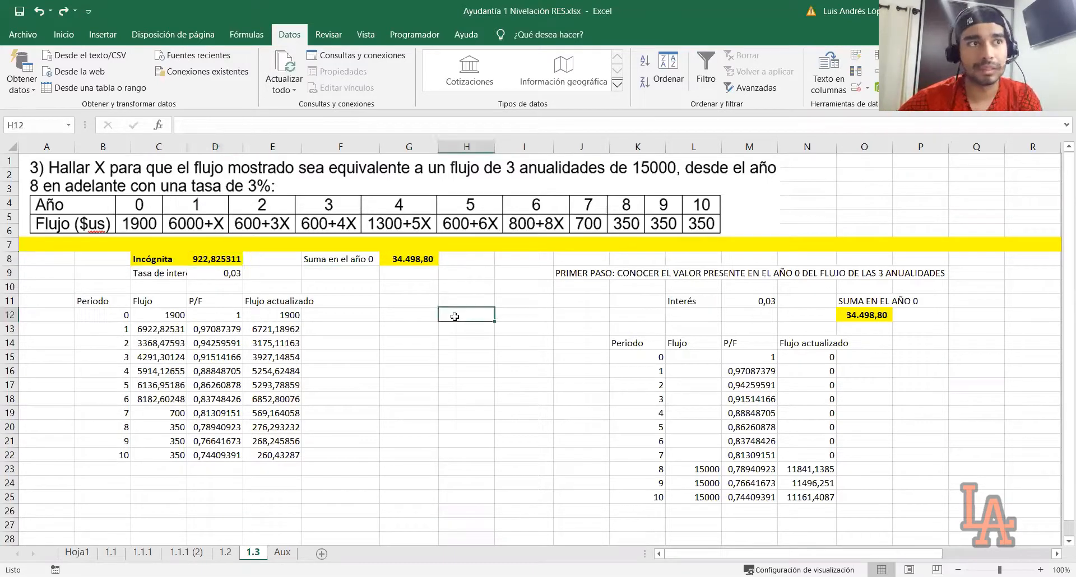